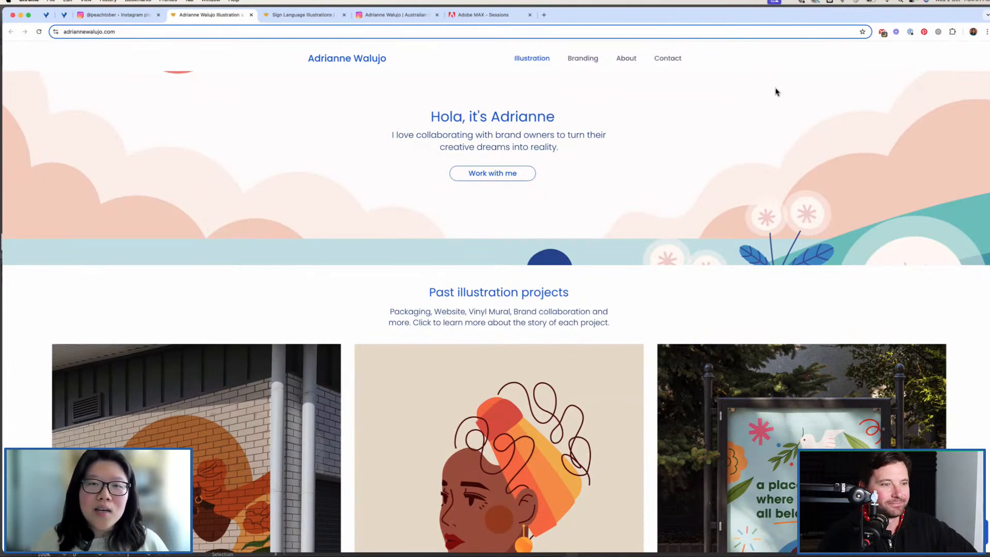
Look through the illustrator's portfolio homepage, from the intro banner to the second row of past illustration projects
scroll(728, 243, down, 2)
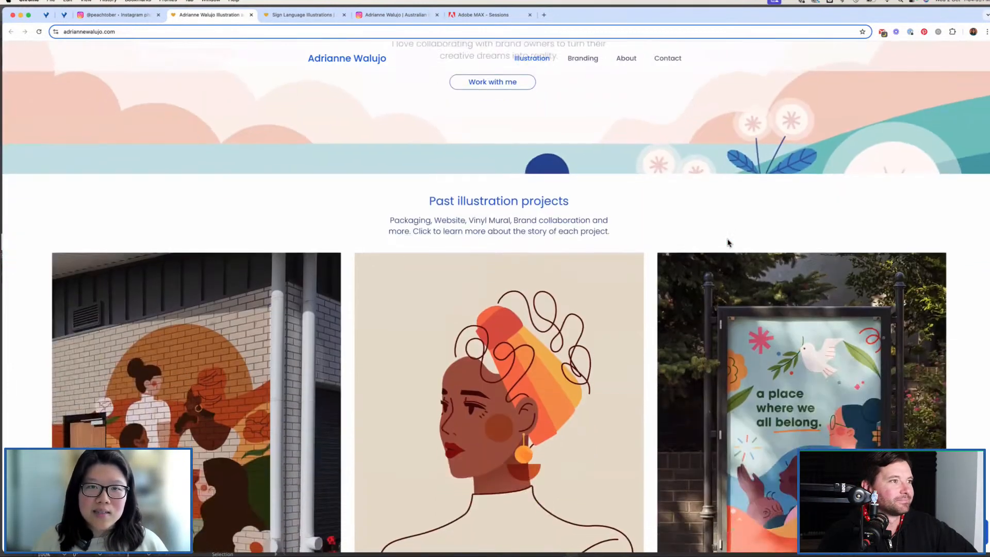
scroll(728, 243, up, 2)
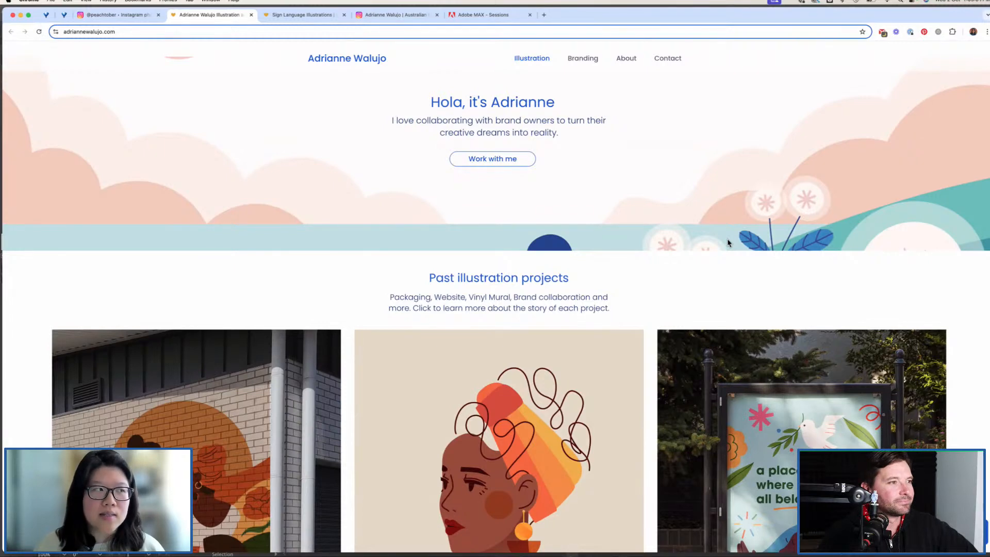
scroll(728, 243, down, 1)
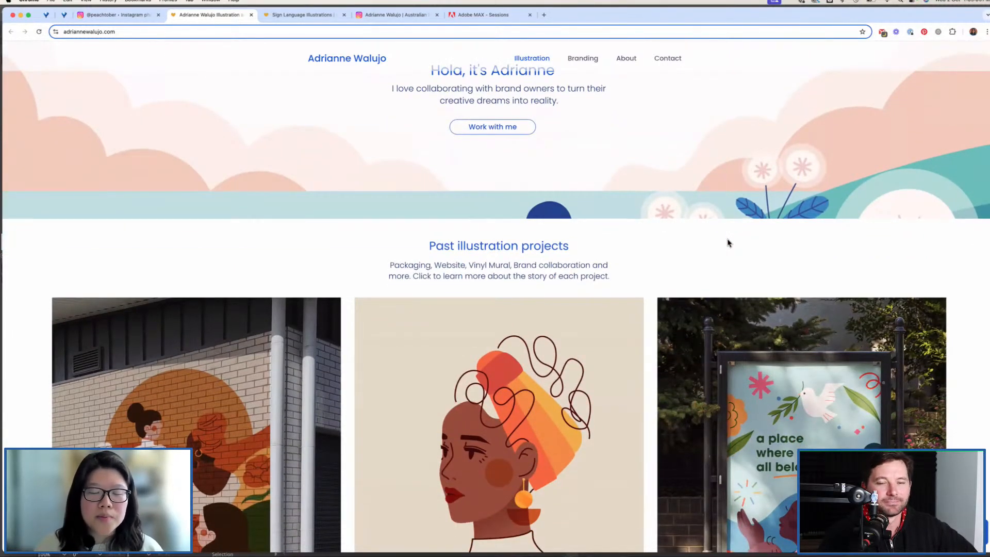
scroll(728, 243, down, 5)
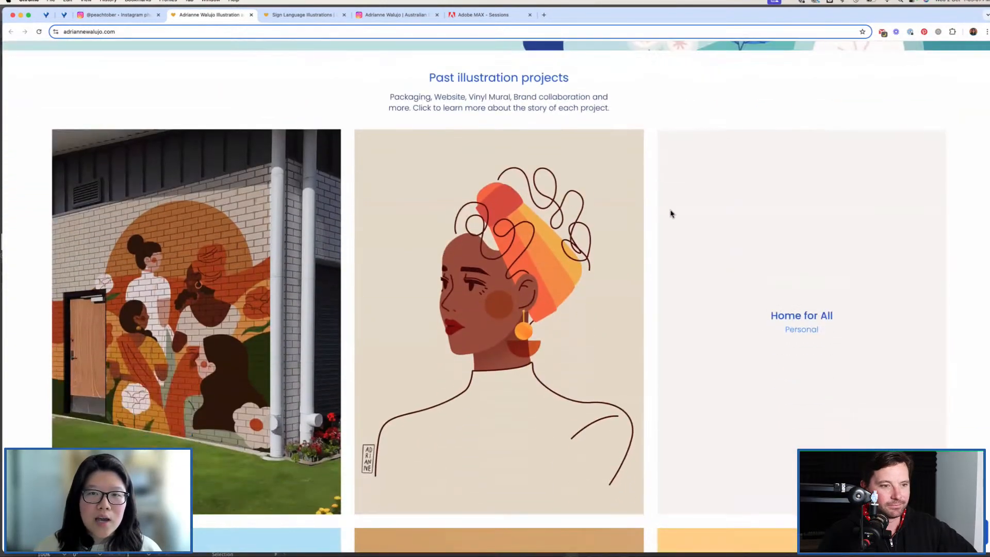
scroll(650, 202, down, 1)
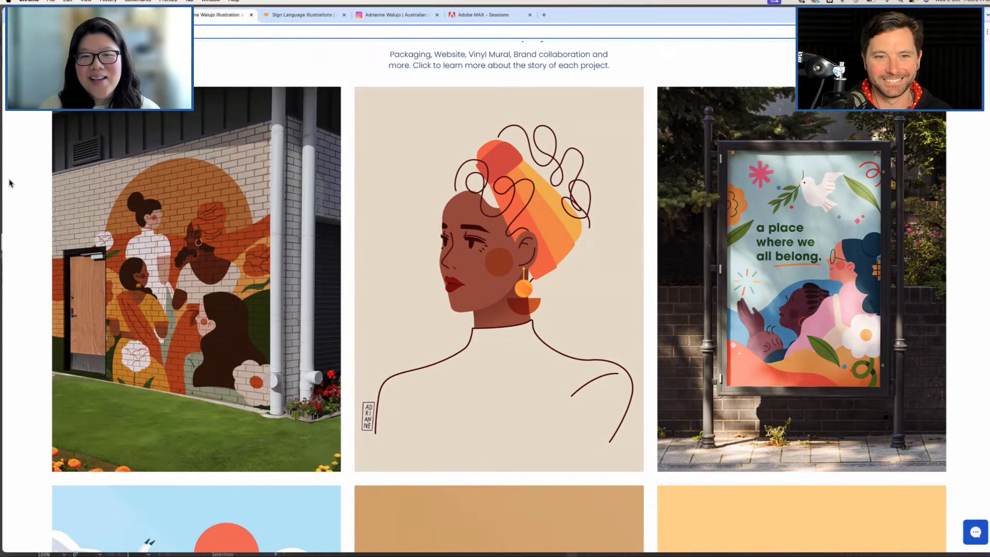
scroll(9, 183, down, 5)
scroll(9, 183, down, 3)
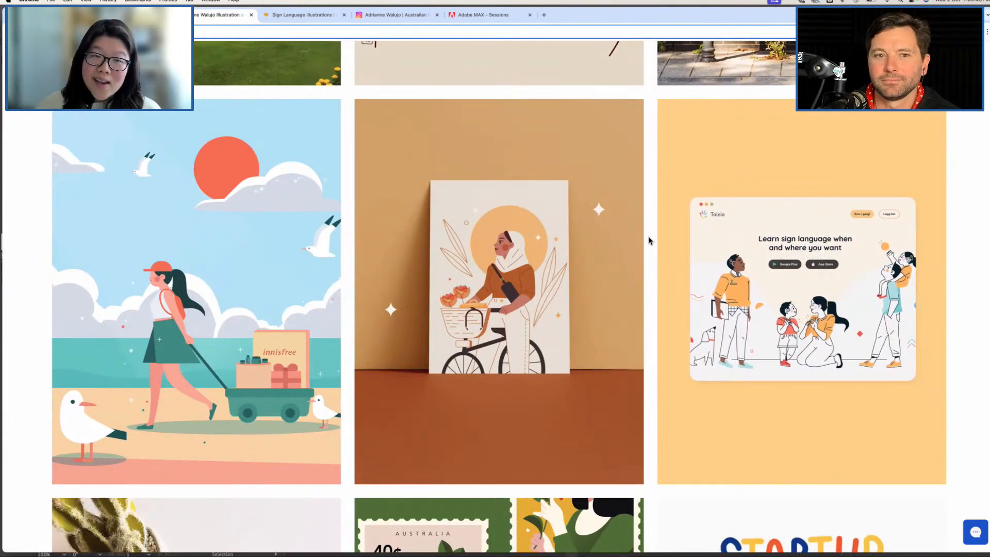
Open the Sign Language Illustrations project page and examine its description, finished artwork and four numbered style variations
click(307, 19)
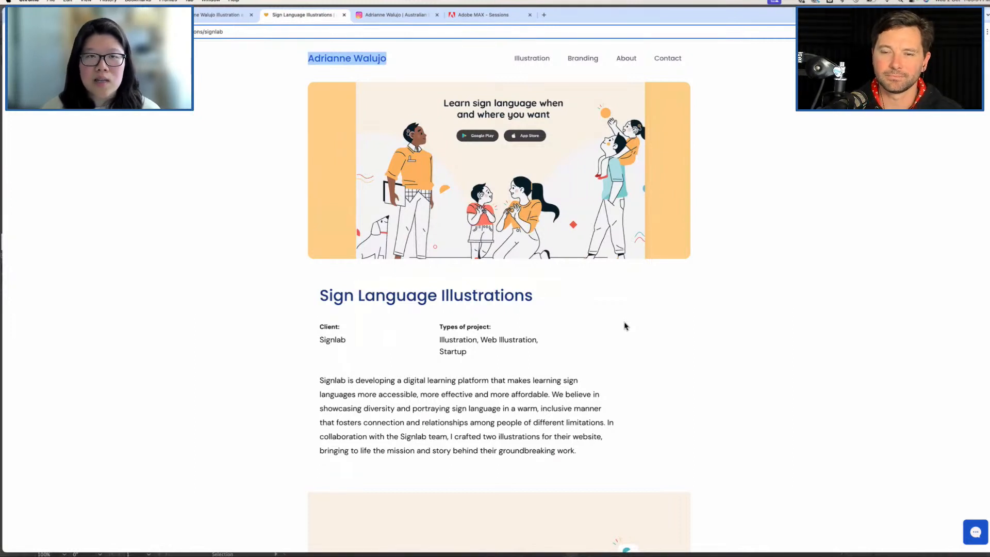
click(624, 326)
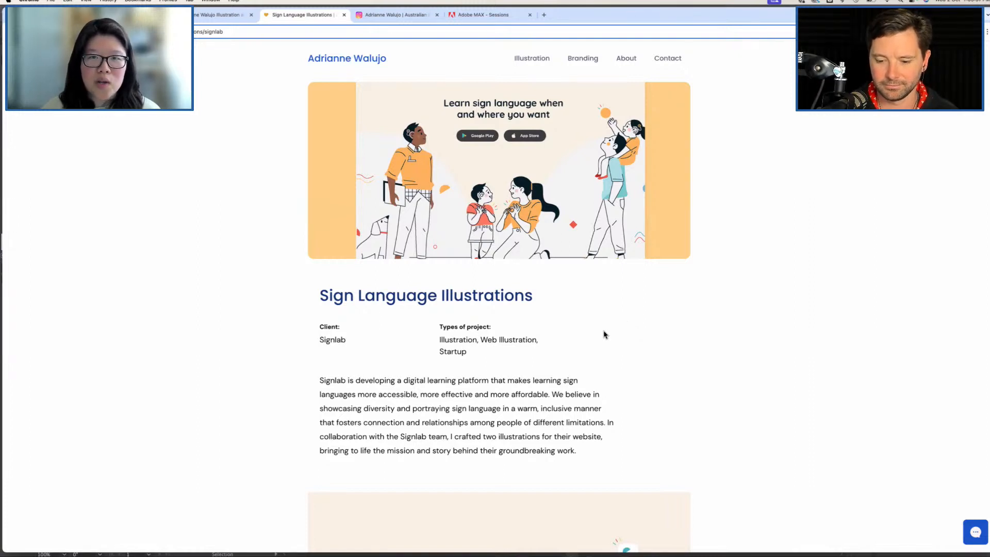
scroll(602, 336, down, 3)
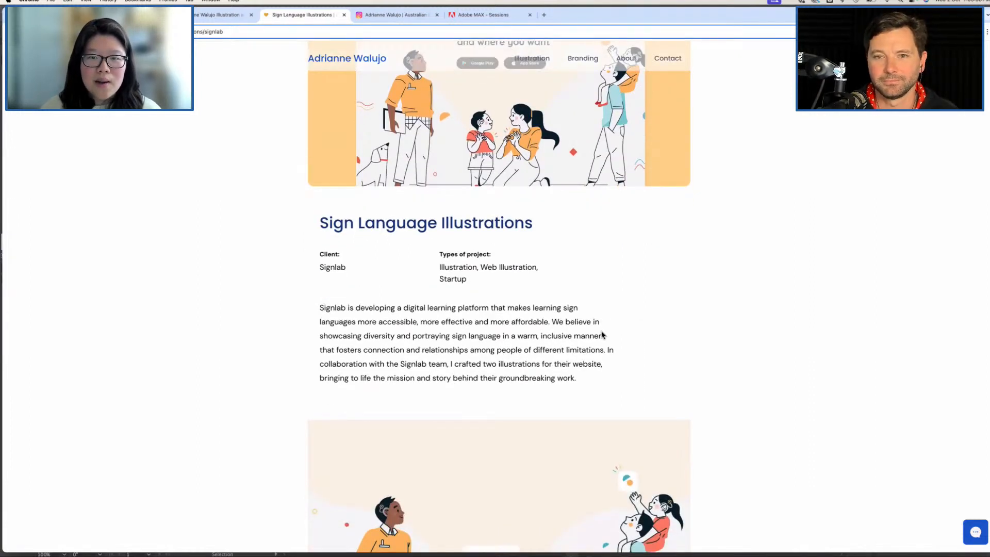
scroll(601, 335, down, 2)
scroll(602, 336, down, 3)
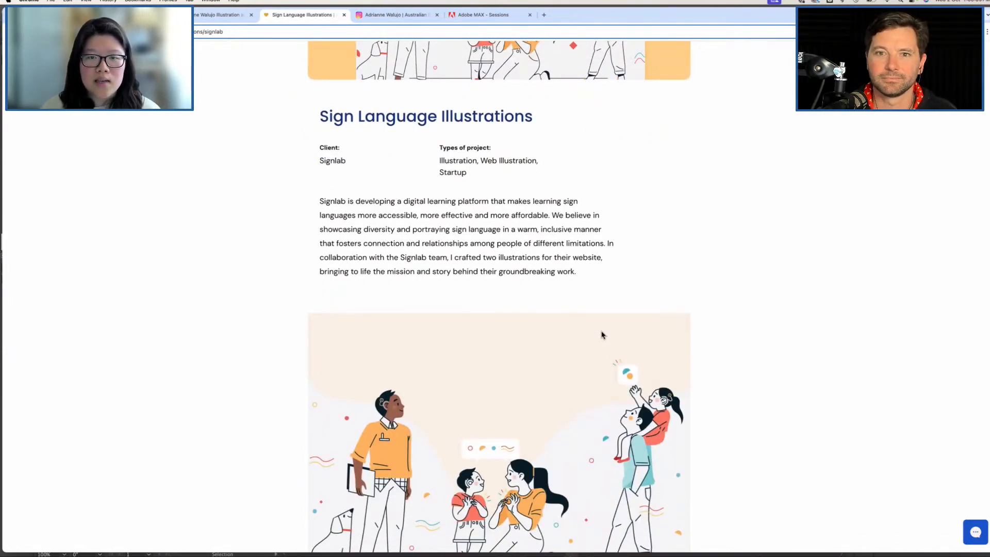
scroll(602, 335, down, 5)
scroll(602, 336, down, 4)
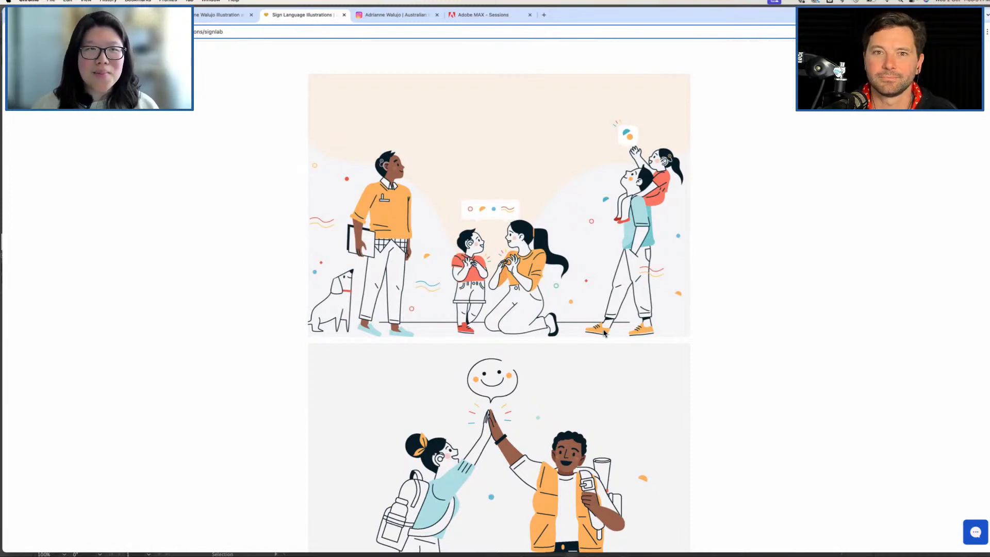
scroll(515, 90, down, 10)
scroll(550, 112, down, 3)
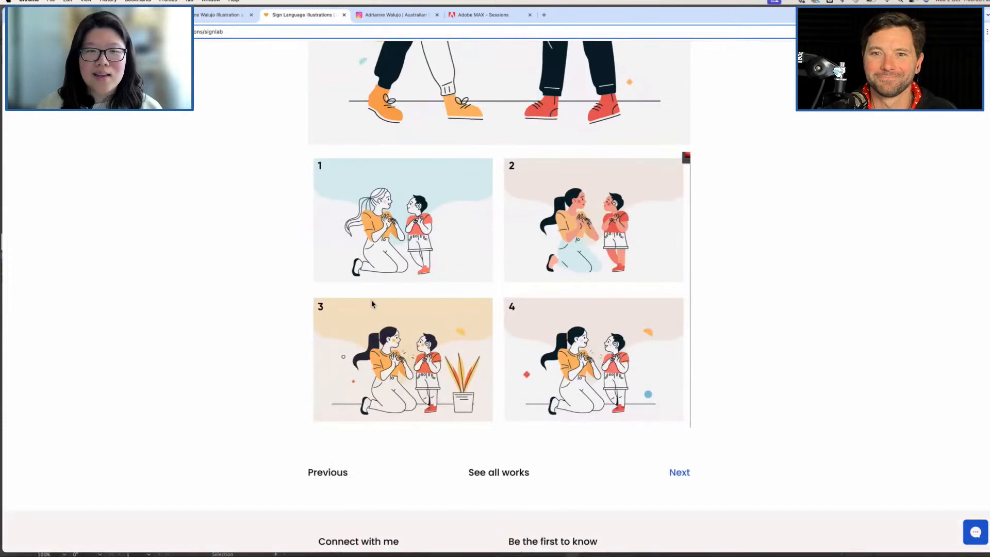
scroll(401, 258, up, 7)
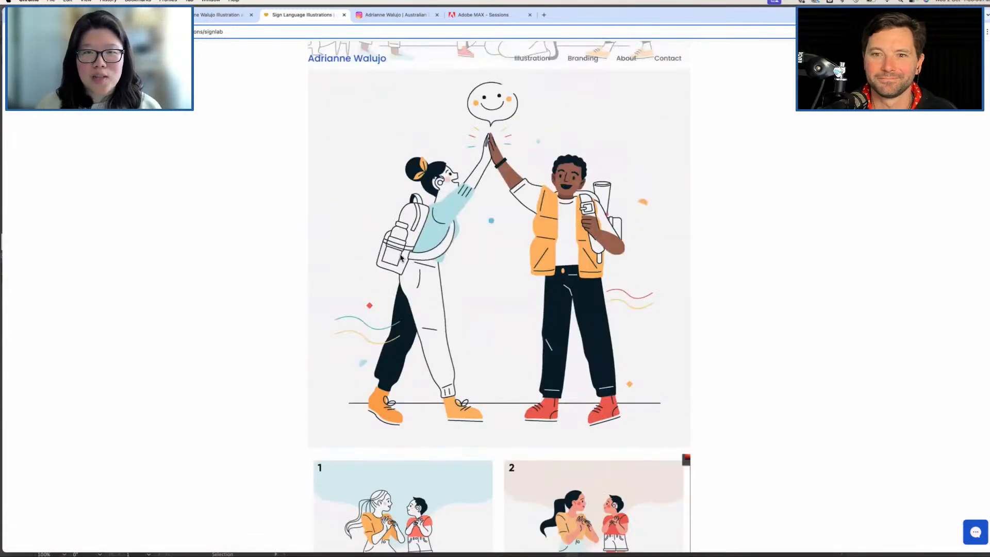
scroll(401, 258, down, 4)
scroll(402, 258, up, 2)
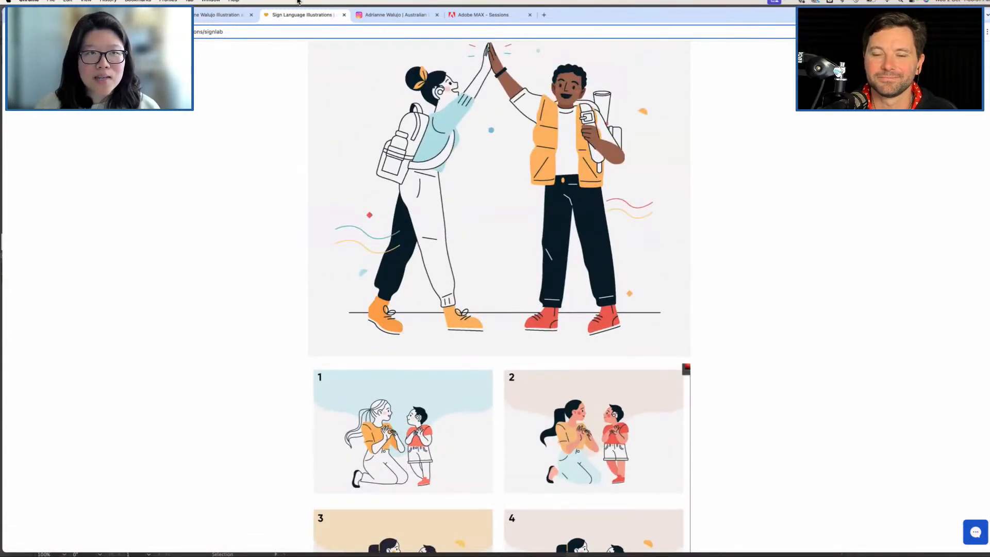
Return to the portfolio homepage and browse the remaining illustration projects before going back to the first row
click(215, 16)
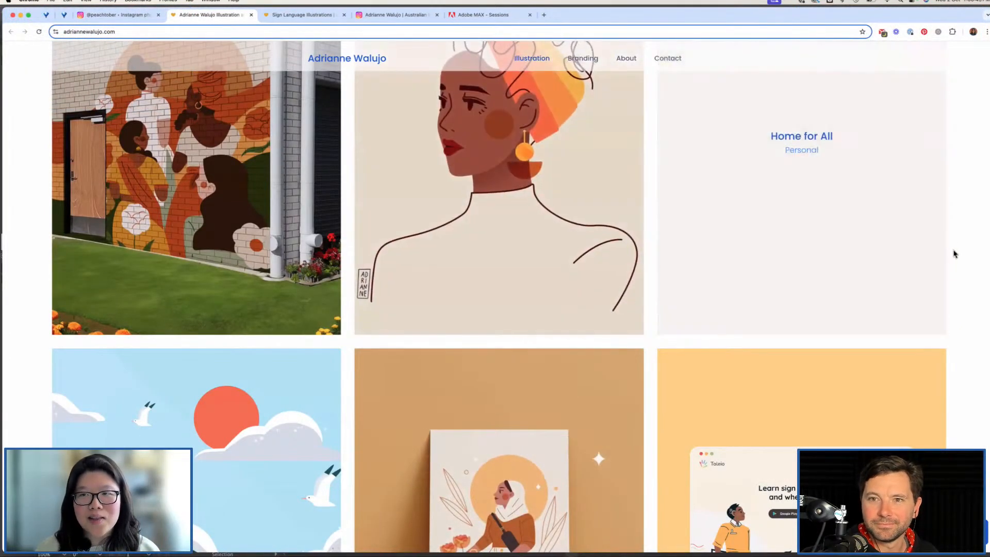
scroll(955, 253, down, 6)
scroll(955, 253, down, 4)
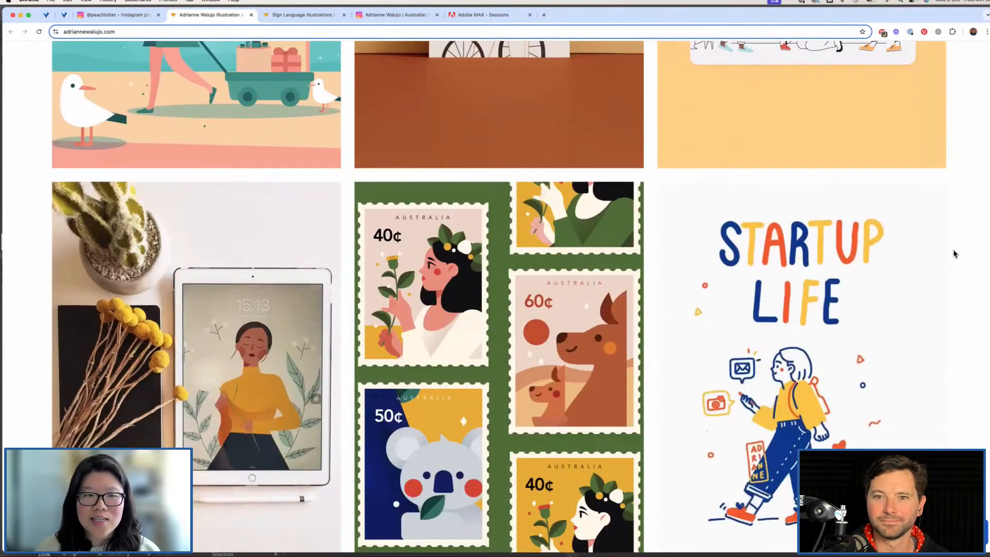
scroll(954, 254, down, 5)
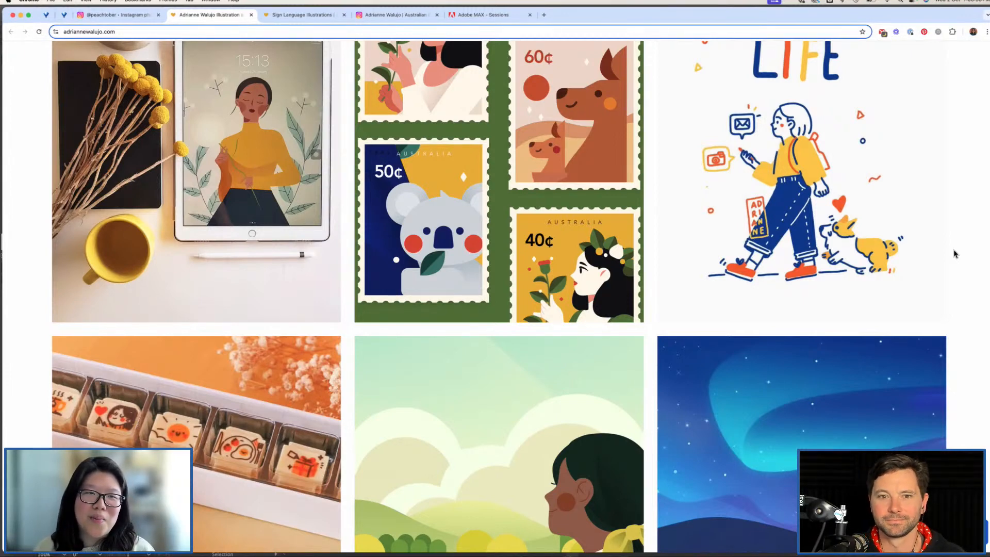
scroll(955, 253, down, 7)
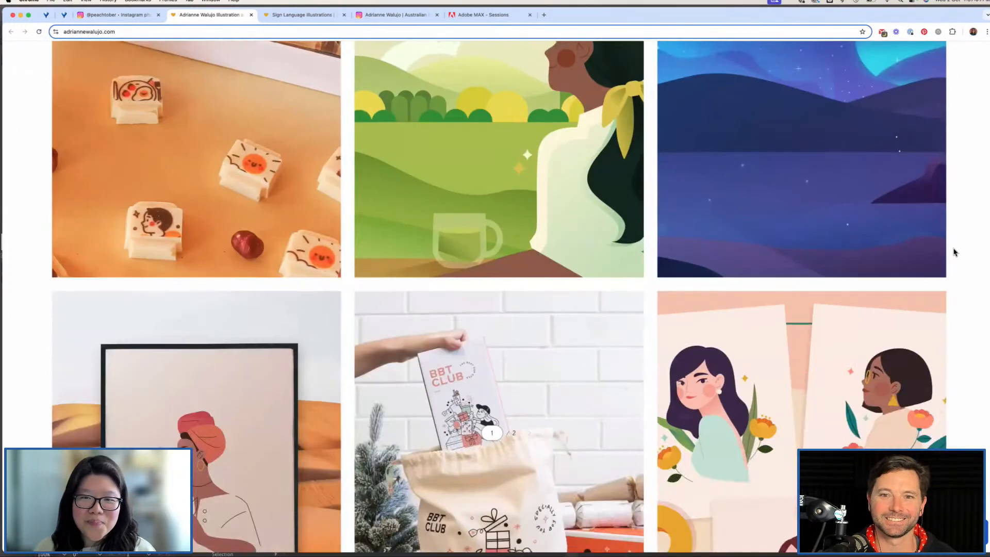
scroll(955, 252, up, 20)
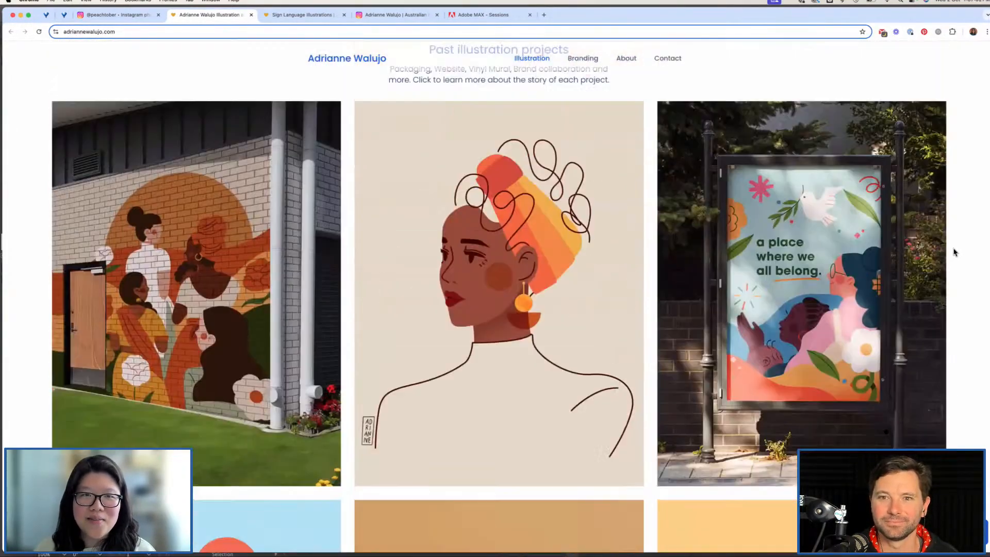
scroll(954, 253, up, 5)
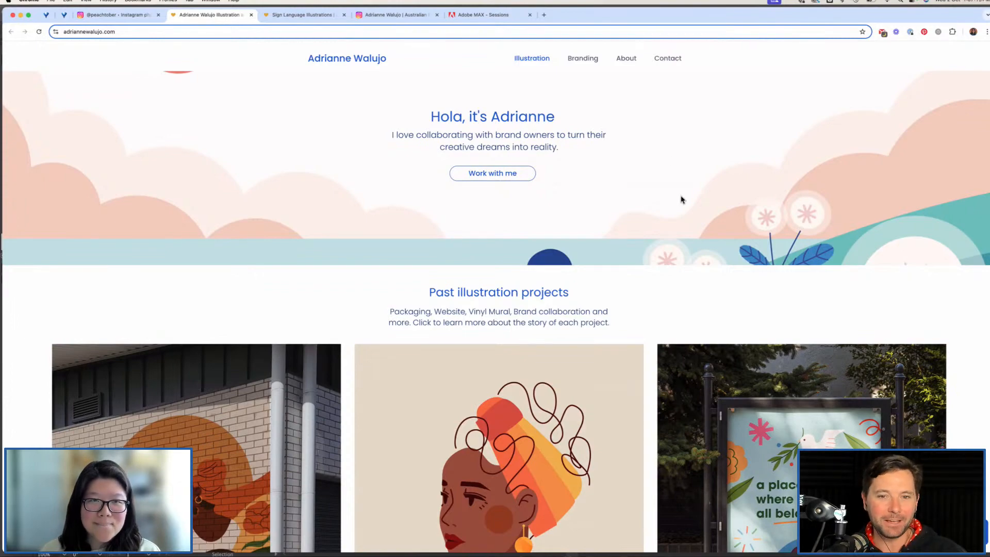
scroll(681, 200, down, 4)
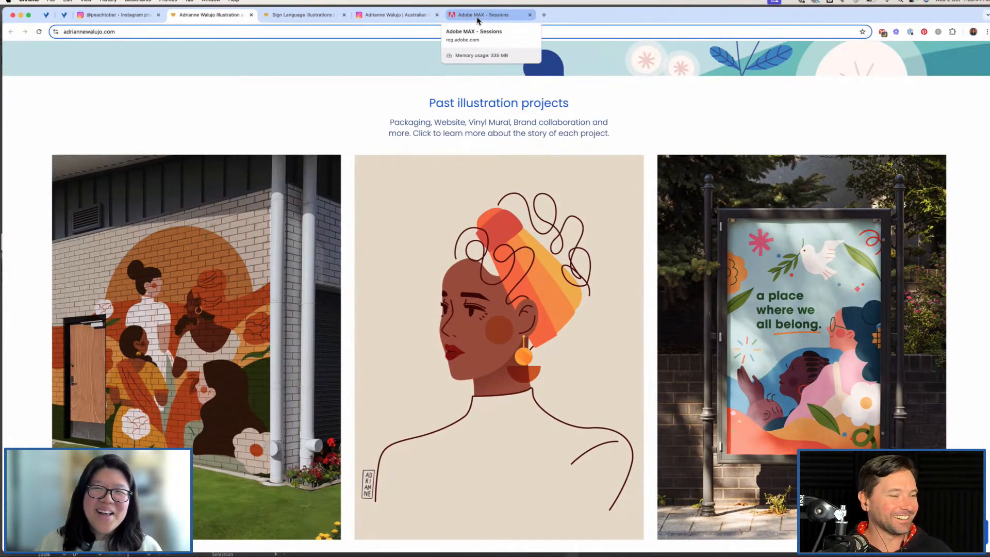
Review the Adobe MAX catalog entry for session OS822, and open the Peachtober 2024 prompt list post on Instagram
click(478, 18)
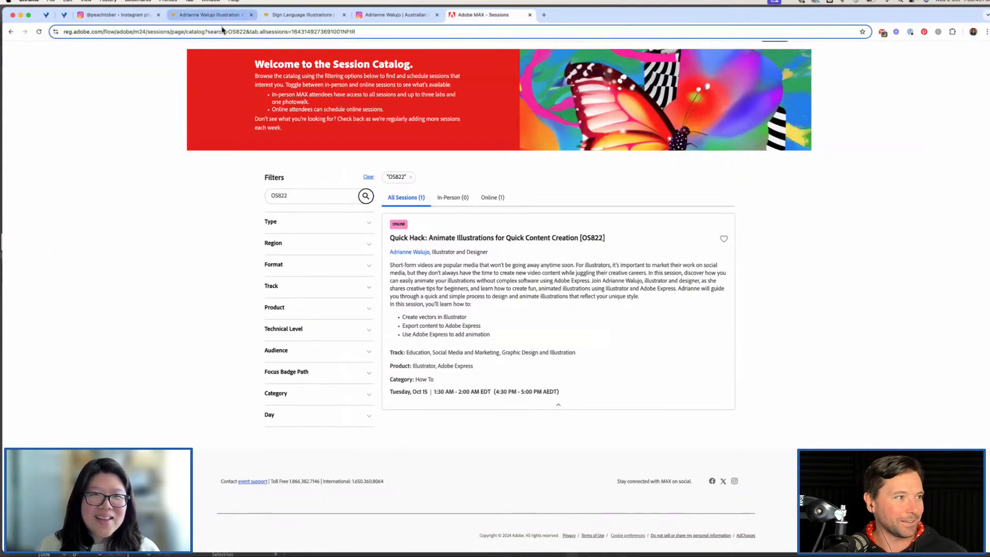
scroll(673, 355, up, 1)
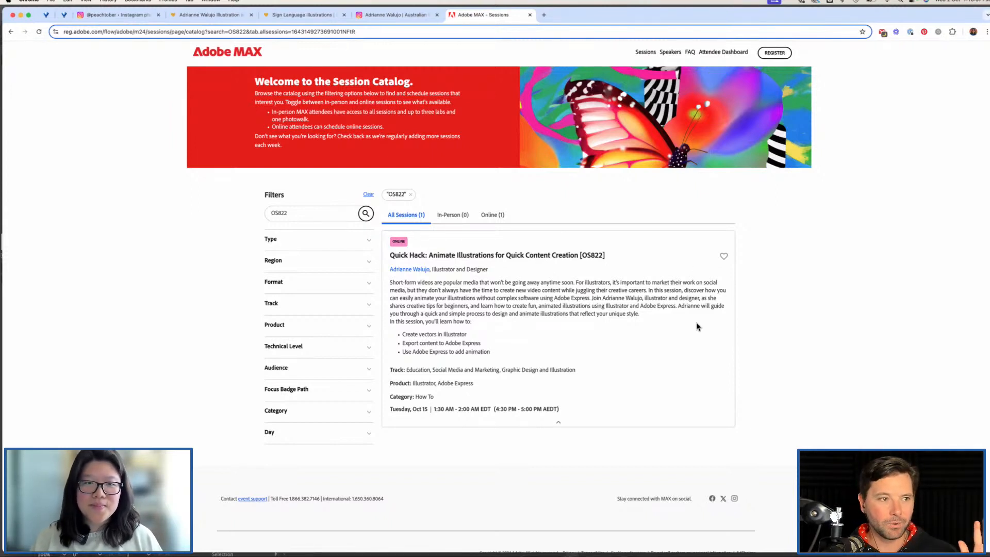
scroll(642, 375, down, 1)
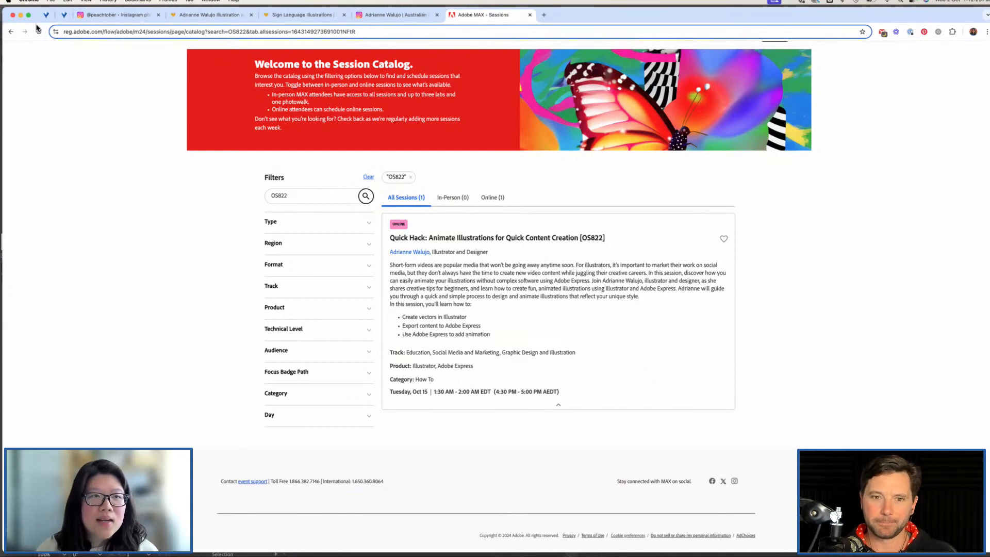
click(108, 16)
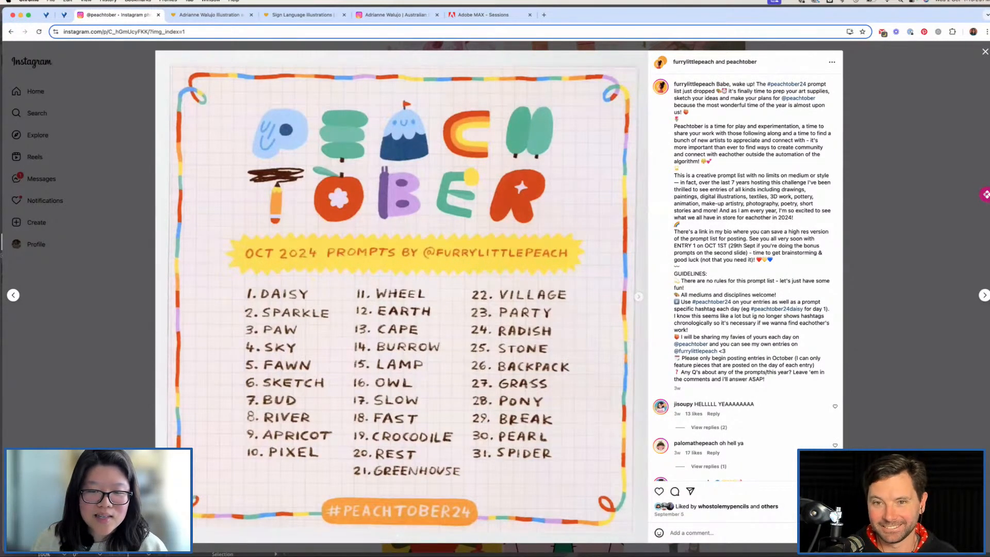
Switch to Adobe Illustrator and examine the character sketch and Peachtober prompt list beside the blank artboard in Sparkle.ai
click(647, 542)
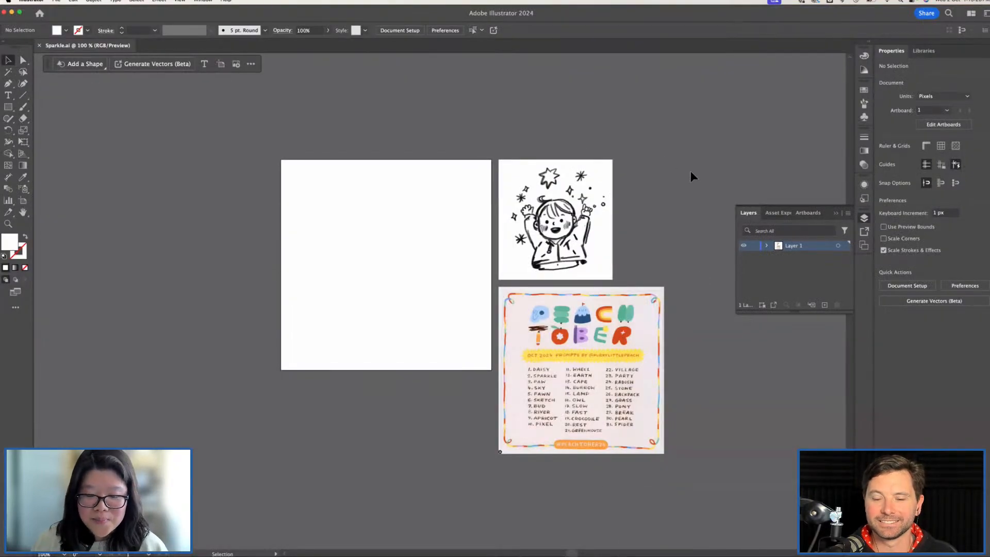
key(super+equal)
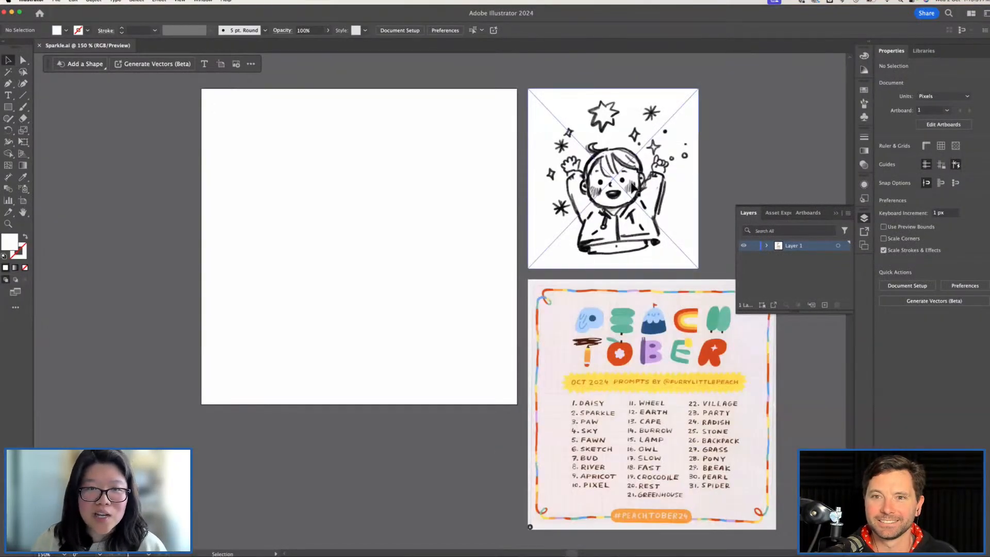
scroll(634, 189, up, 2)
scroll(634, 188, right, 3)
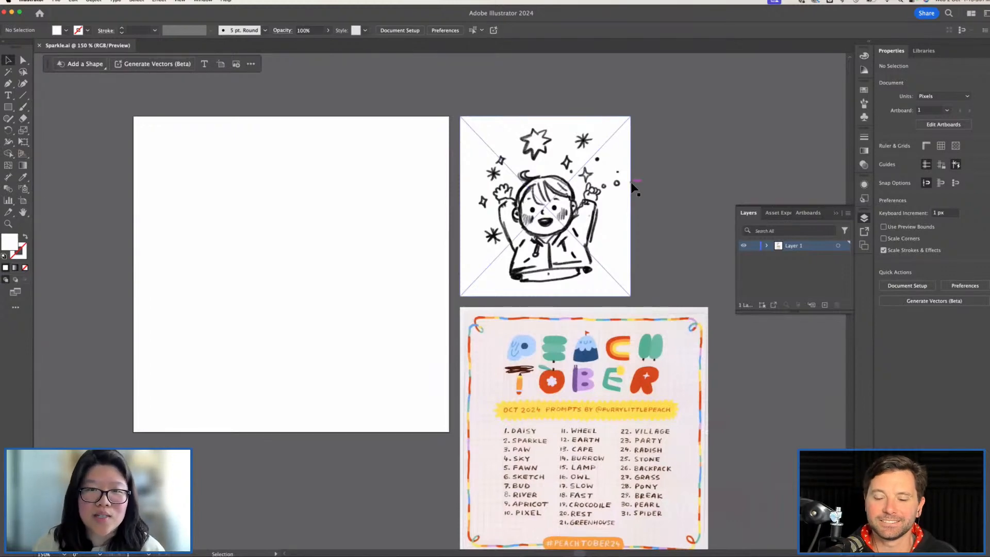
scroll(654, 179, down, 2)
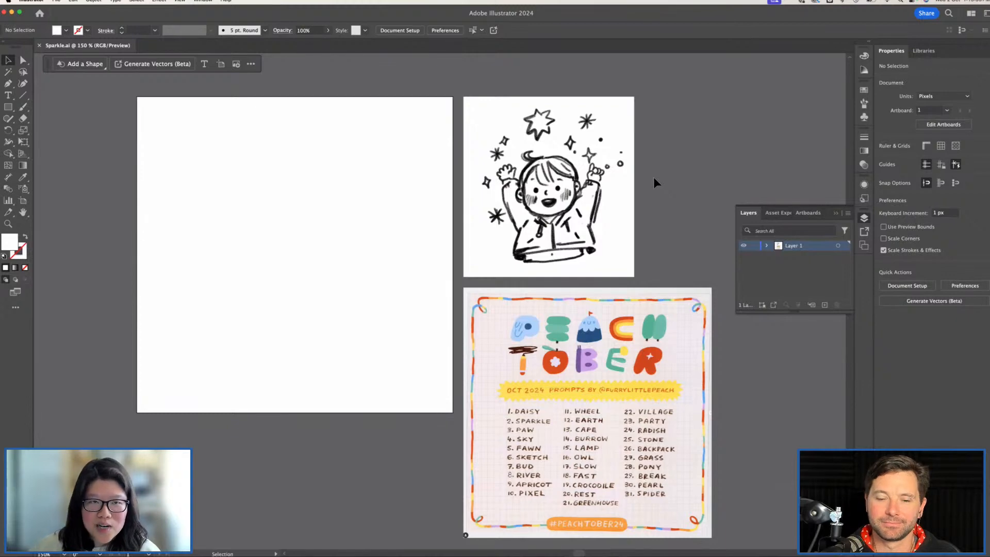
scroll(346, 225, left, 1)
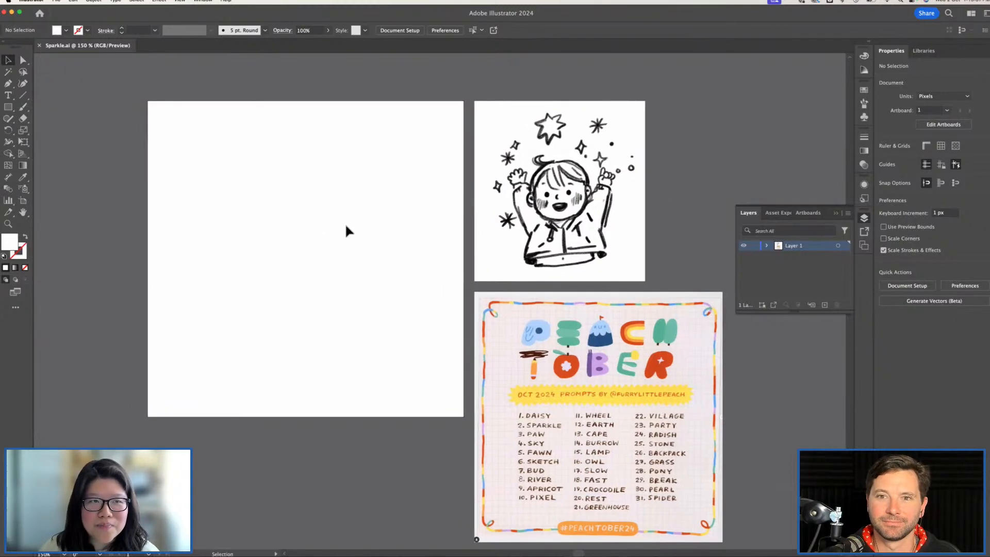
scroll(345, 225, up, 2)
scroll(346, 225, right, 3)
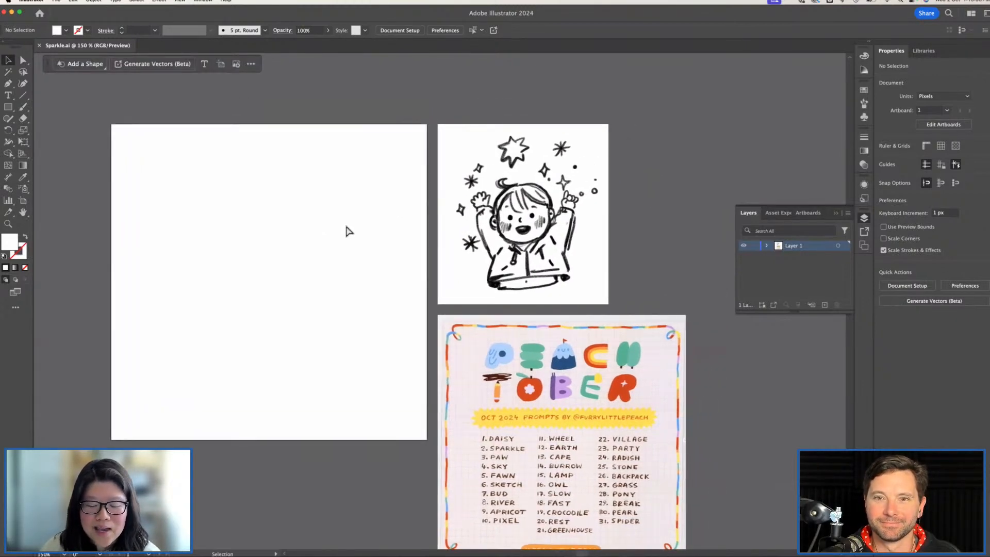
key(super+equal)
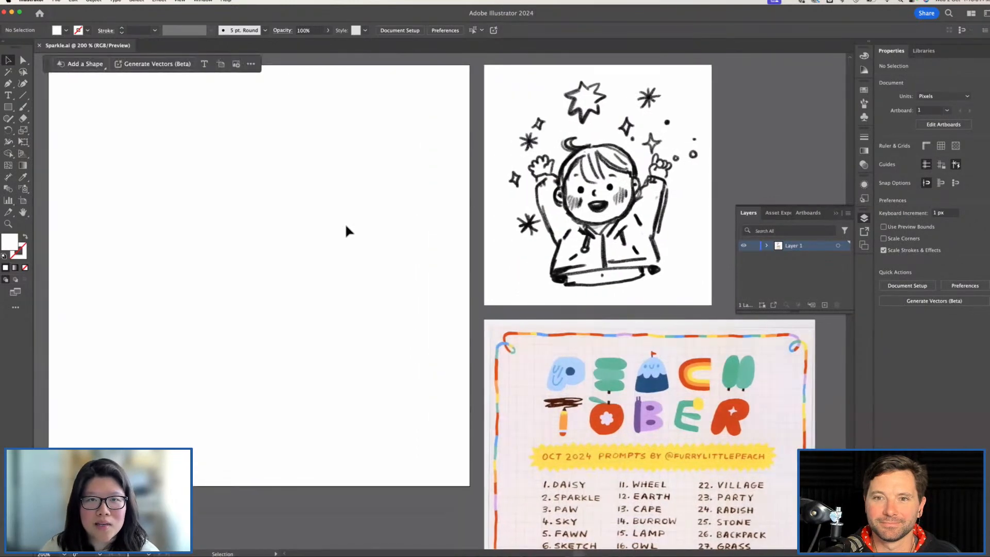
scroll(345, 223, up, 1)
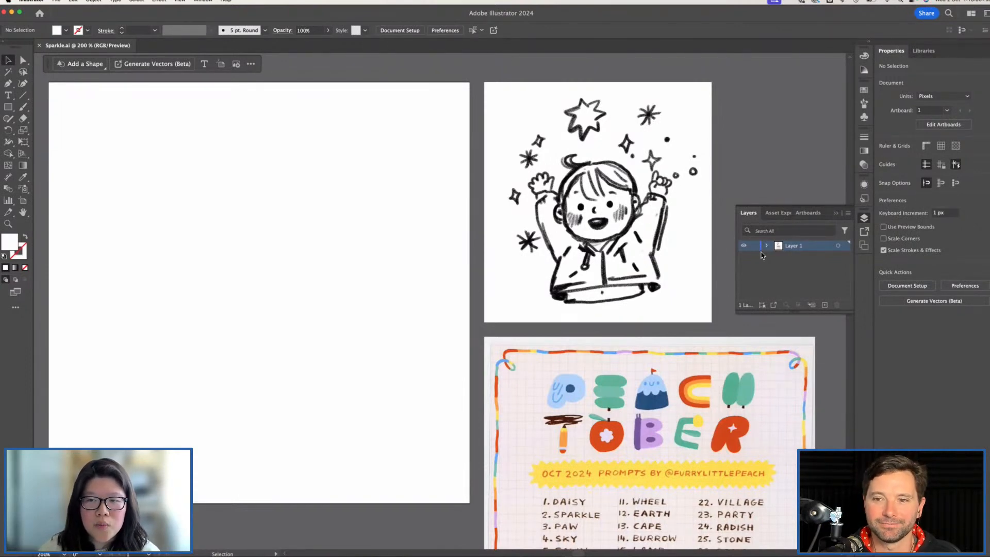
Add a new layer above Layer 1, and set the drawing colours to no fill with a near-black #020000 stroke
click(824, 306)
scroll(184, 216, left, 3)
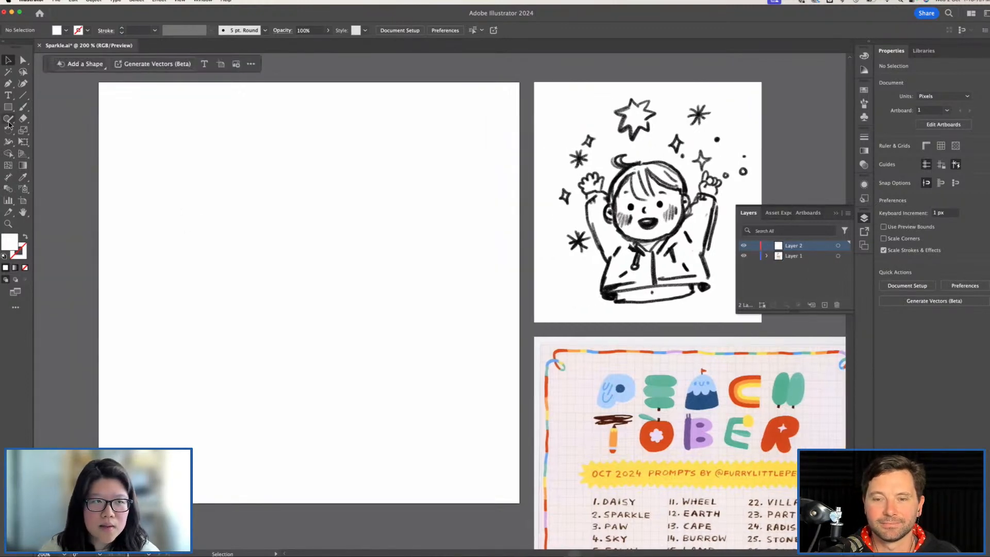
click(8, 107)
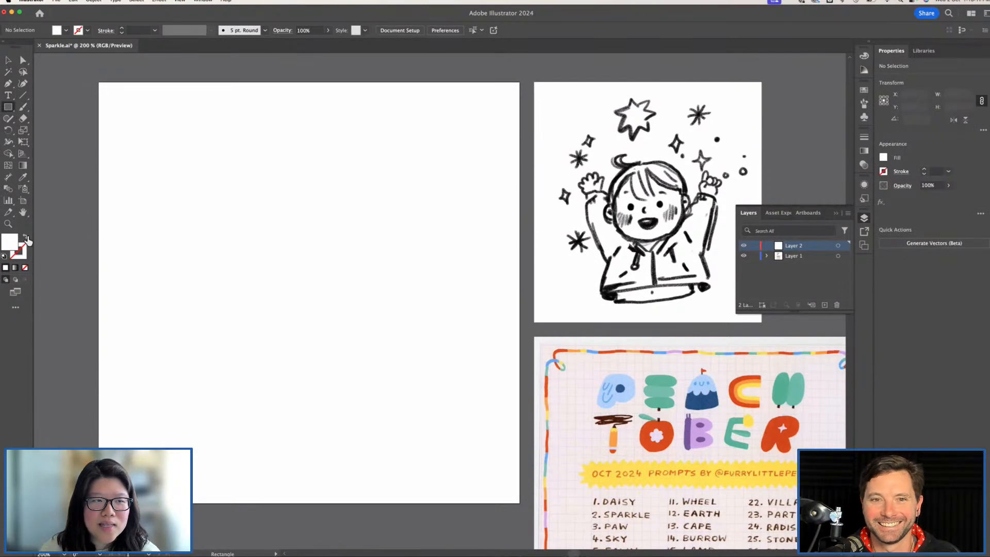
click(26, 237)
double_click(23, 252)
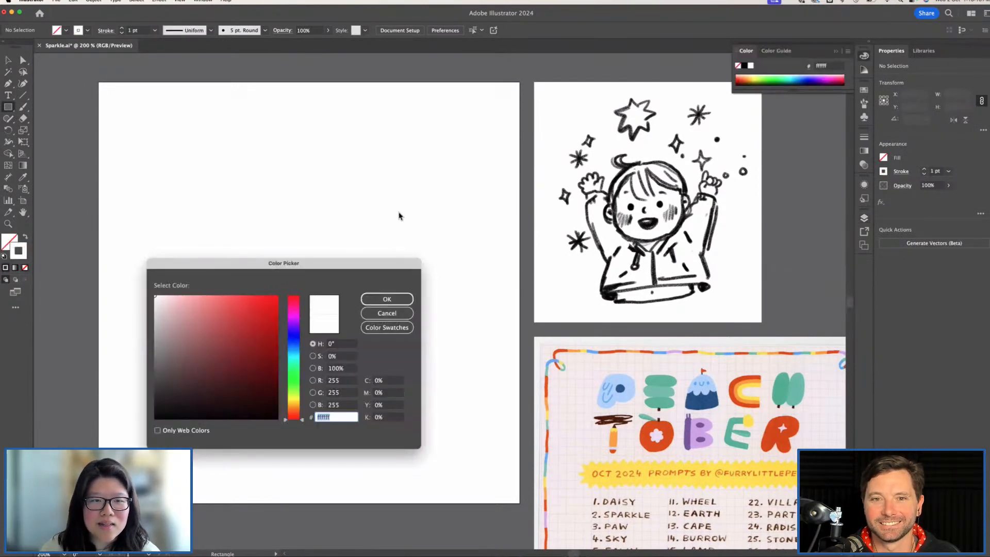
drag(243, 352, 270, 418)
click(378, 299)
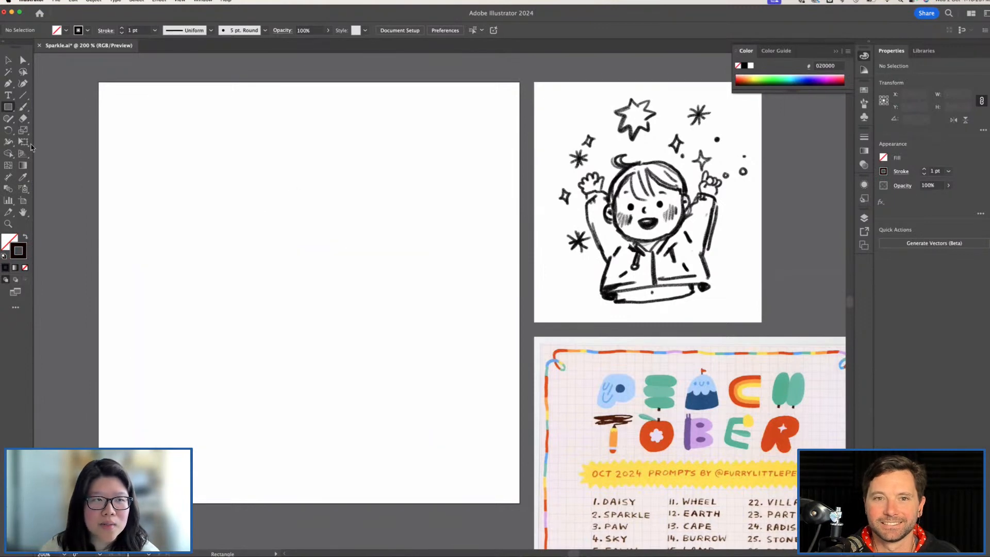
Draw a rectangle about 288 × 271 px on the blank artboard and round its corners fully into an oval
drag(11, 111, 50, 132)
drag(9, 107, 52, 106)
drag(239, 197, 353, 302)
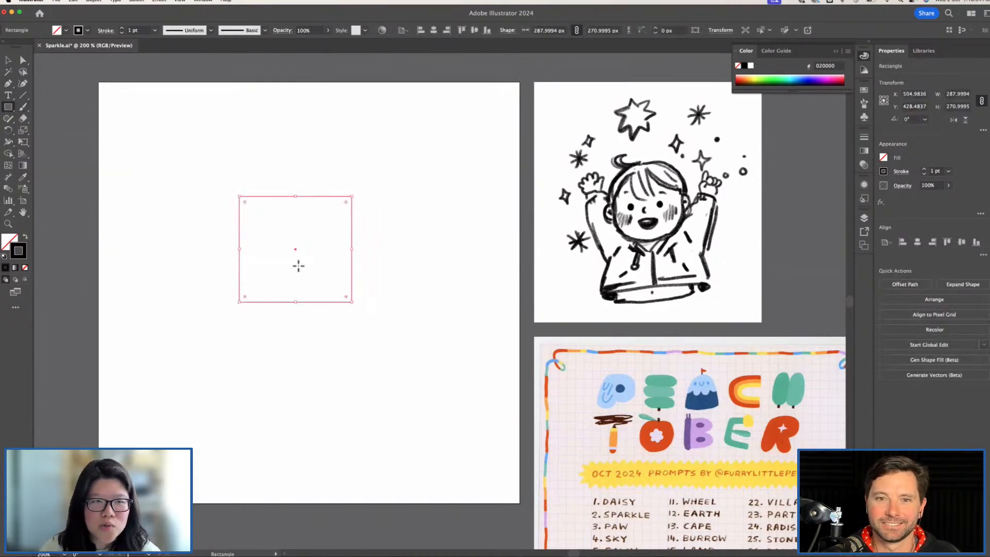
key(a)
drag(245, 297, 329, 156)
drag(267, 170, 386, 268)
key(v)
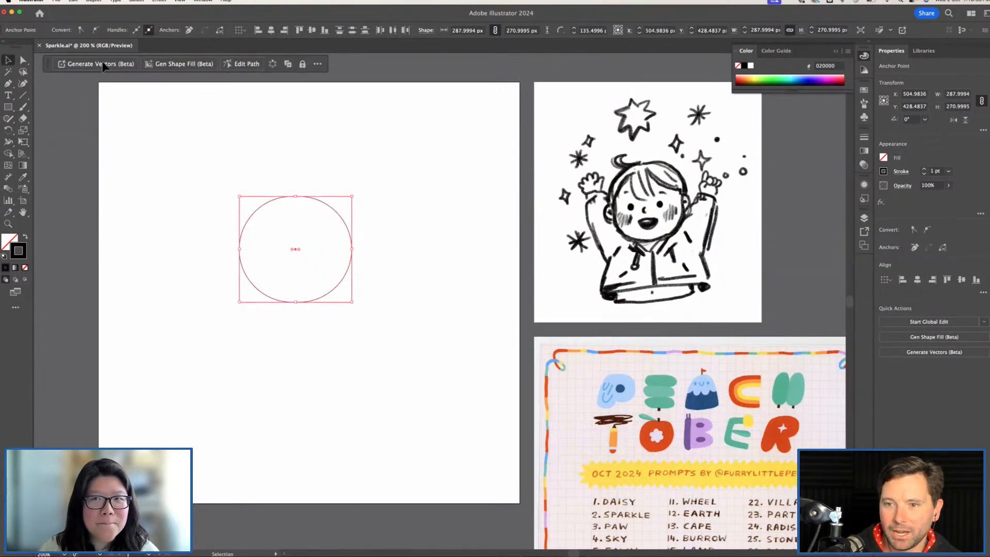
Set the oval's stroke weight to 2 pt and deselect it
click(936, 171)
text(2)
key(Return)
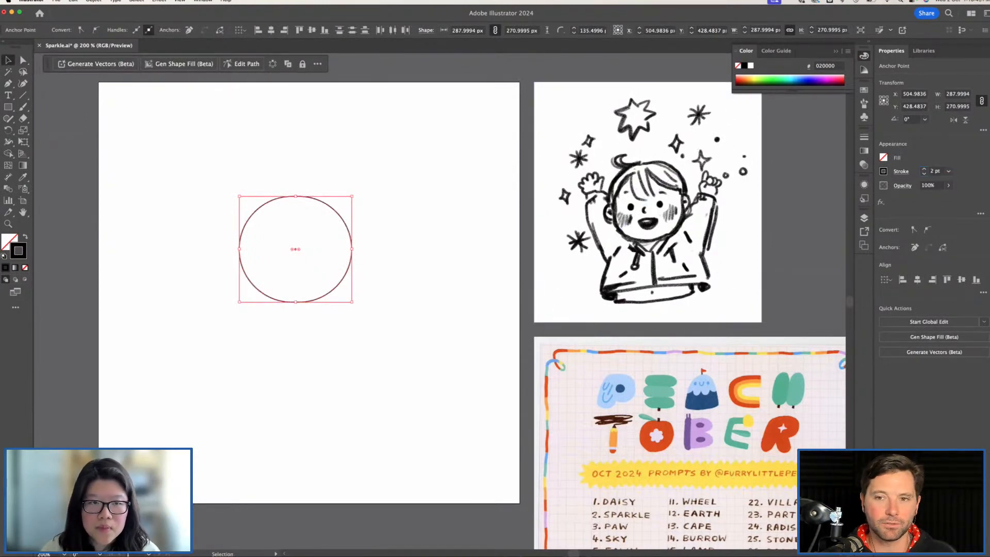
click(409, 155)
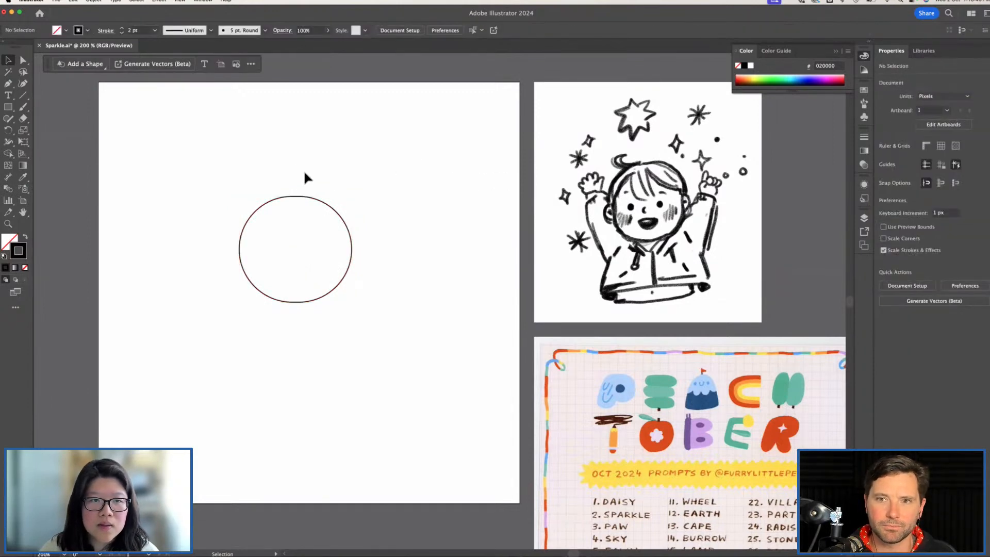
Narrow the oval into a circle about 271 px across
drag(336, 228, 349, 230)
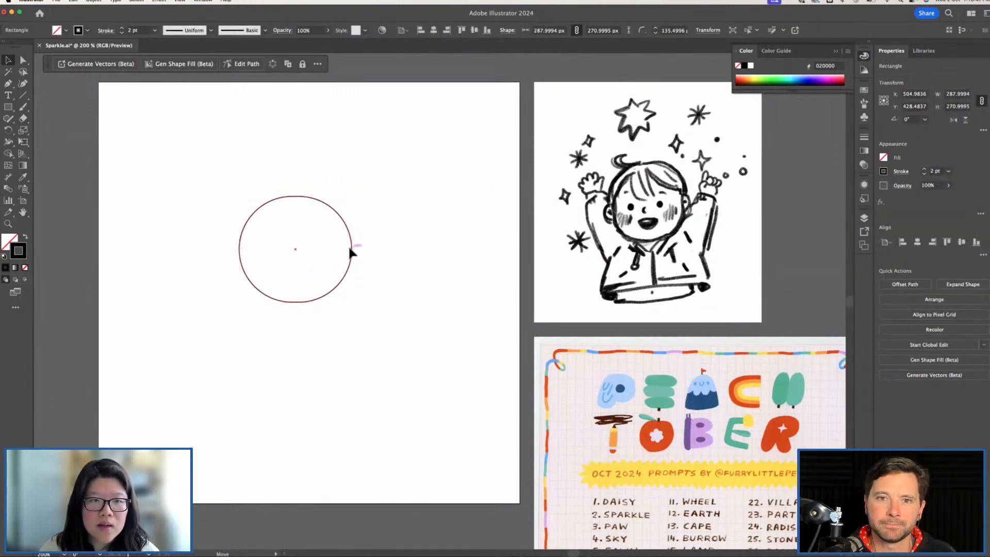
key(a)
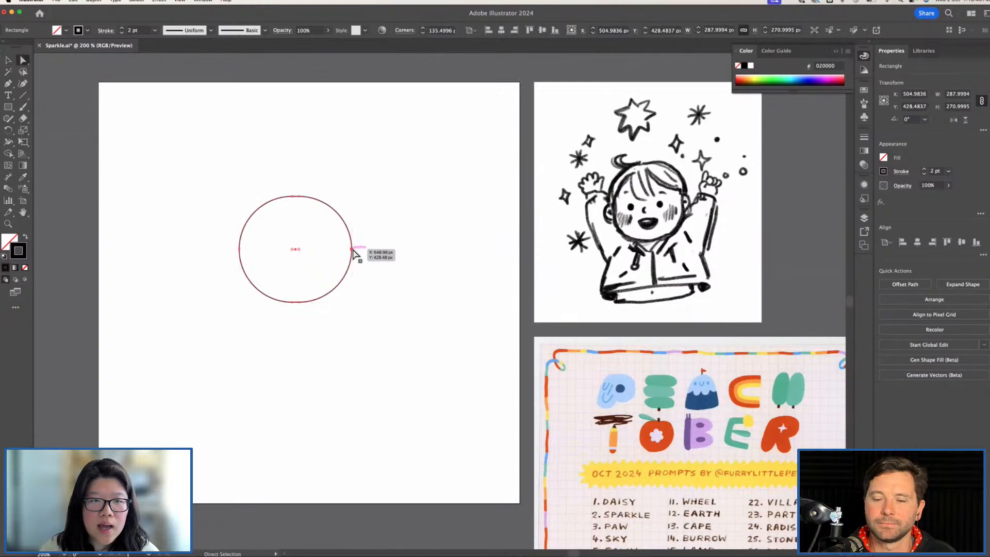
key(v)
drag(352, 249, 331, 249)
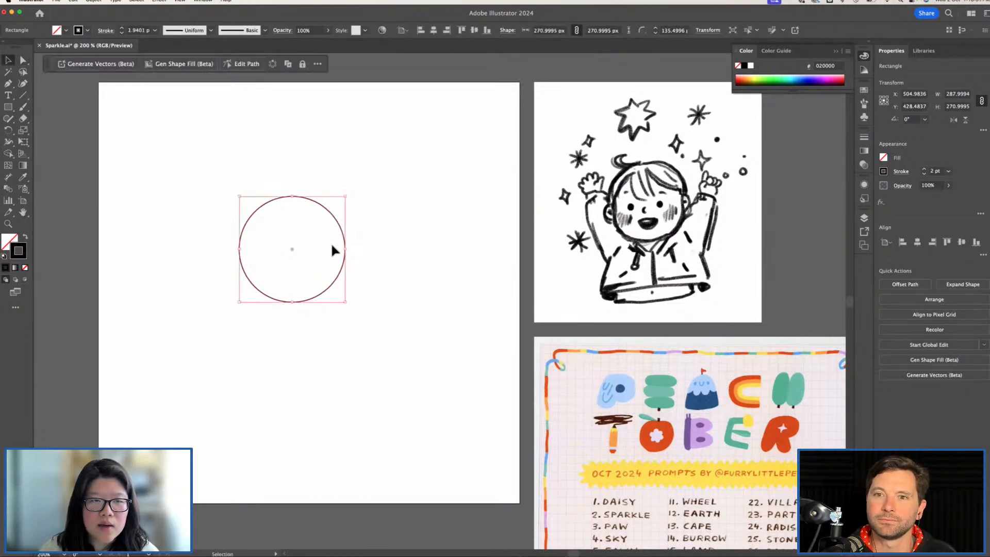
key(a)
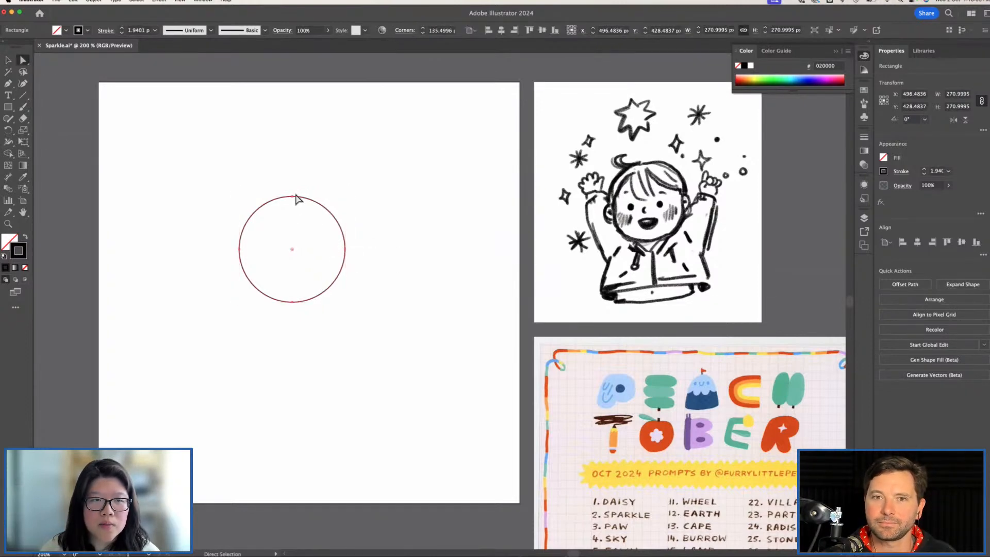
key(e)
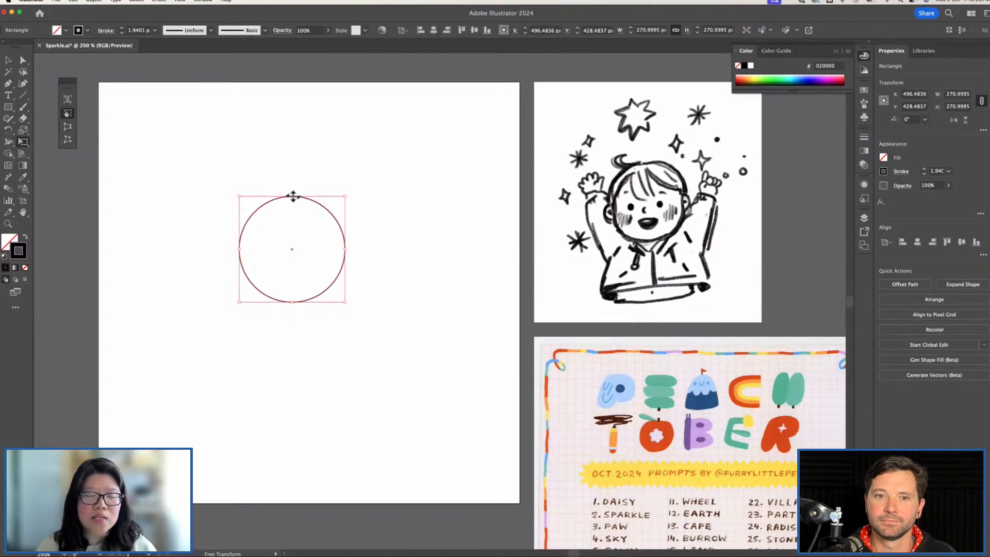
mouse_move(293, 196)
mouse_down()
mouse_move(294, 184)
mouse_move(295, 198)
mouse_up()
Move the character sketch onto the artboard, centred horizontally, and set its opacity to 30%
key(v)
click(648, 206)
drag(648, 206, 315, 308)
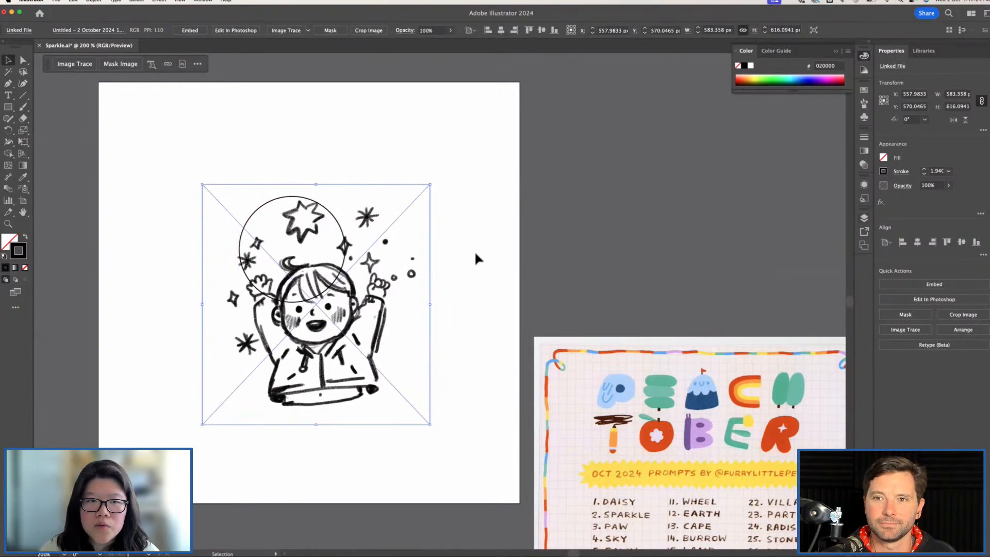
click(433, 30)
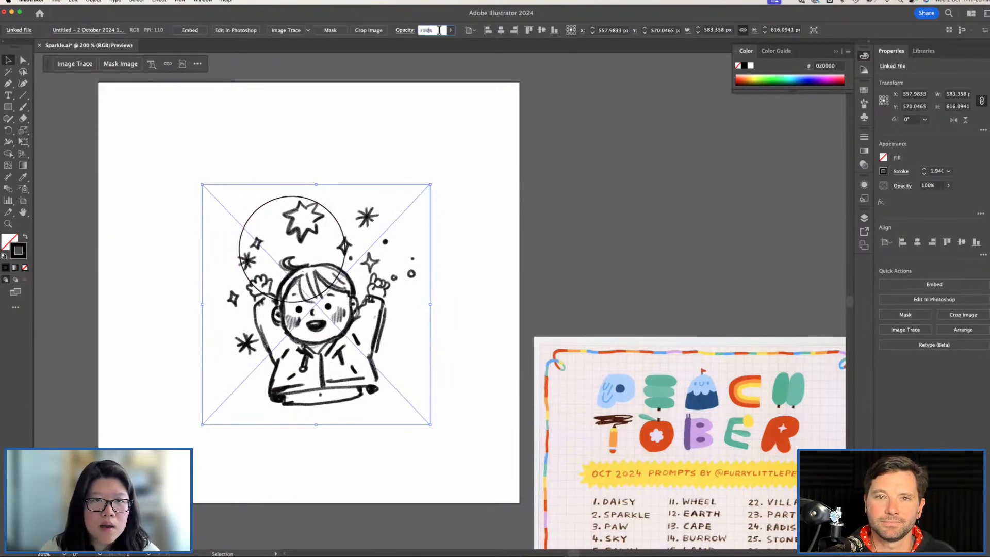
text(40)
key(Return)
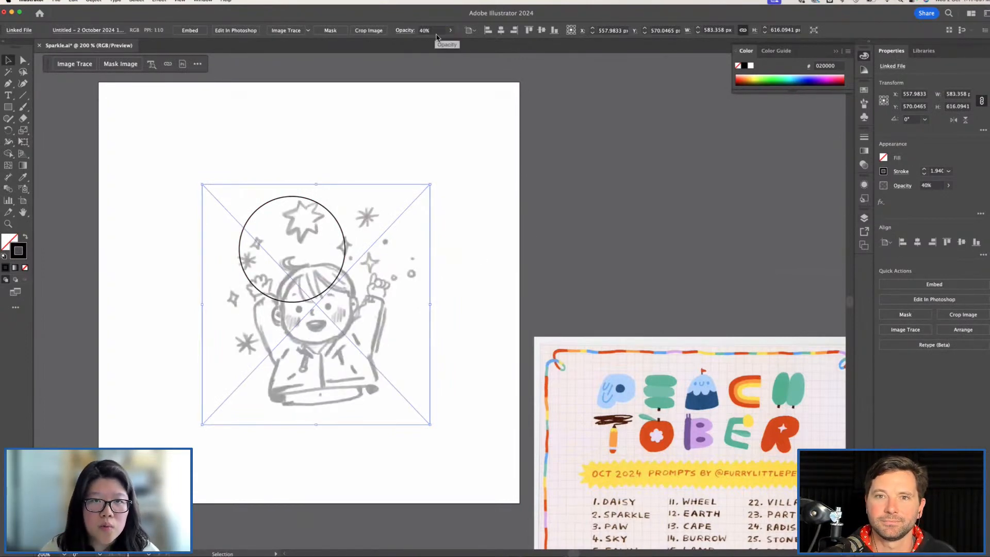
text(30)
key(Return)
drag(356, 362, 344, 333)
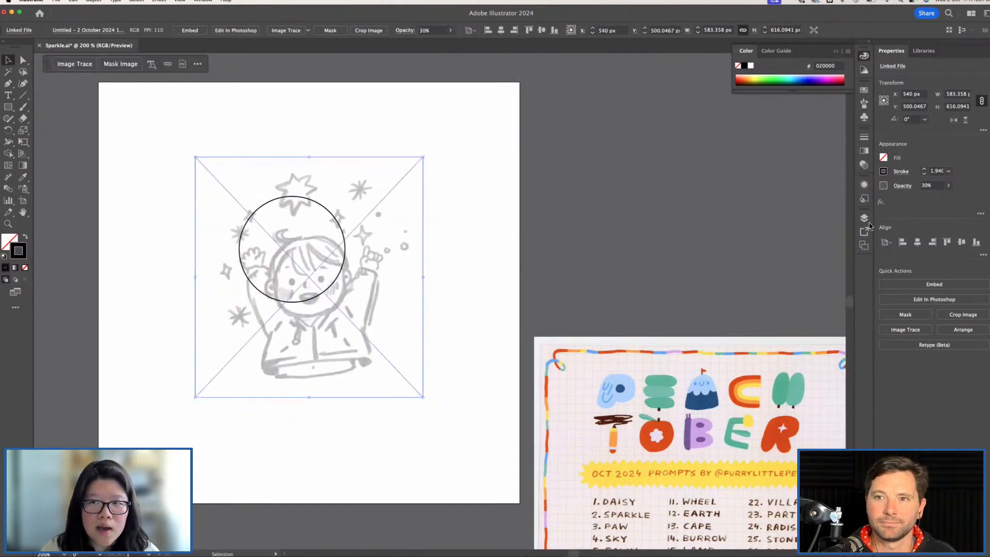
Lock Layer 1 containing the sketch and make Layer 2 the active layer
click(867, 220)
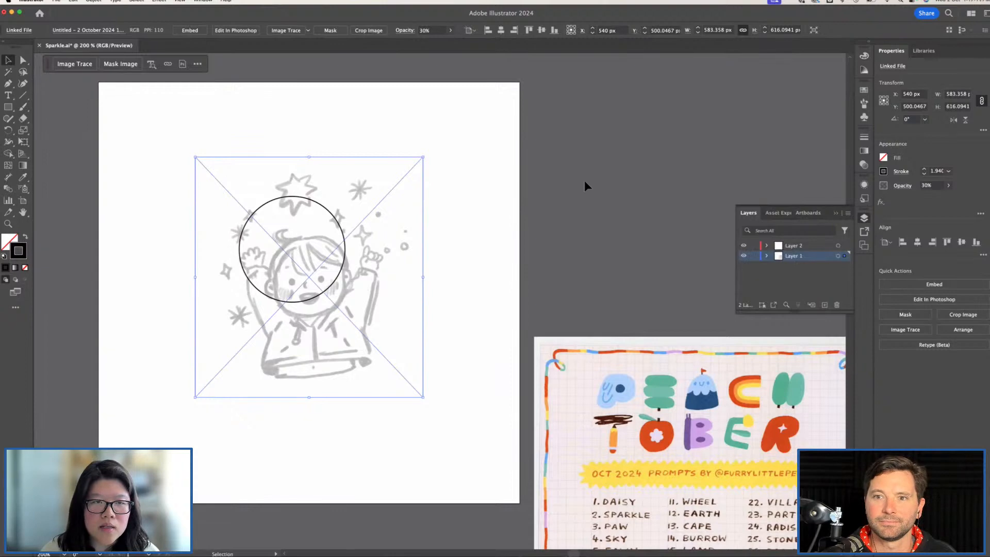
click(754, 255)
click(794, 246)
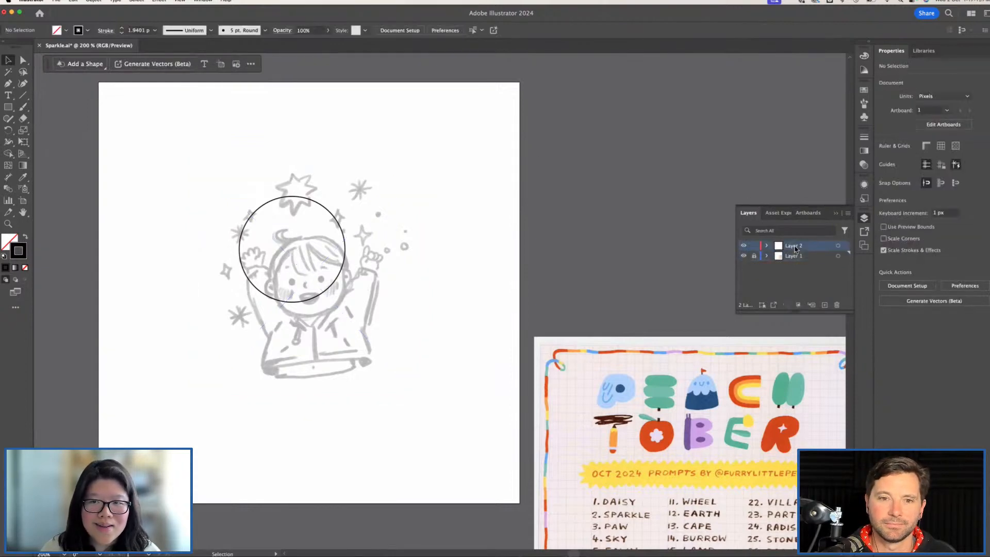
Try the practice circle over the sketched head and delete it
scroll(239, 160, up, 3)
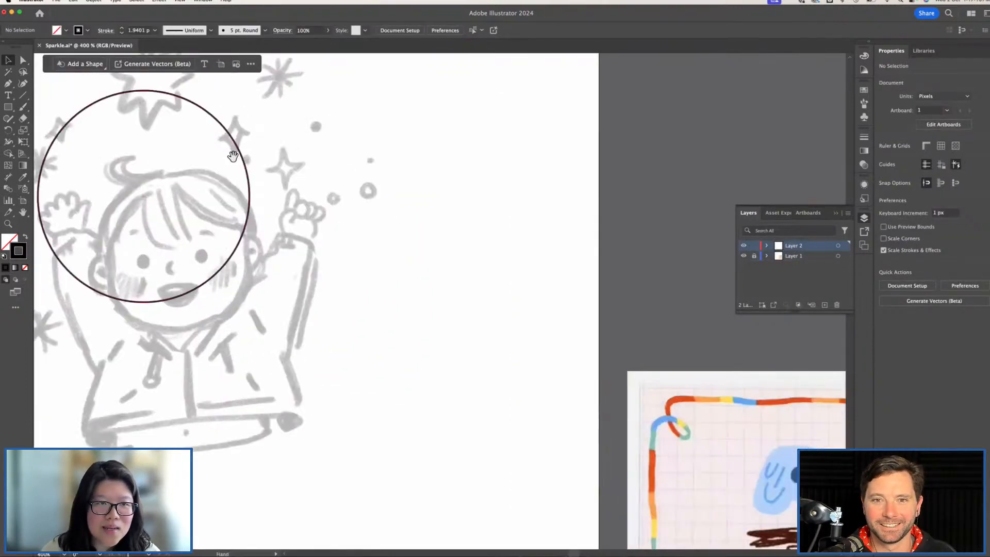
drag(370, 133, 433, 164)
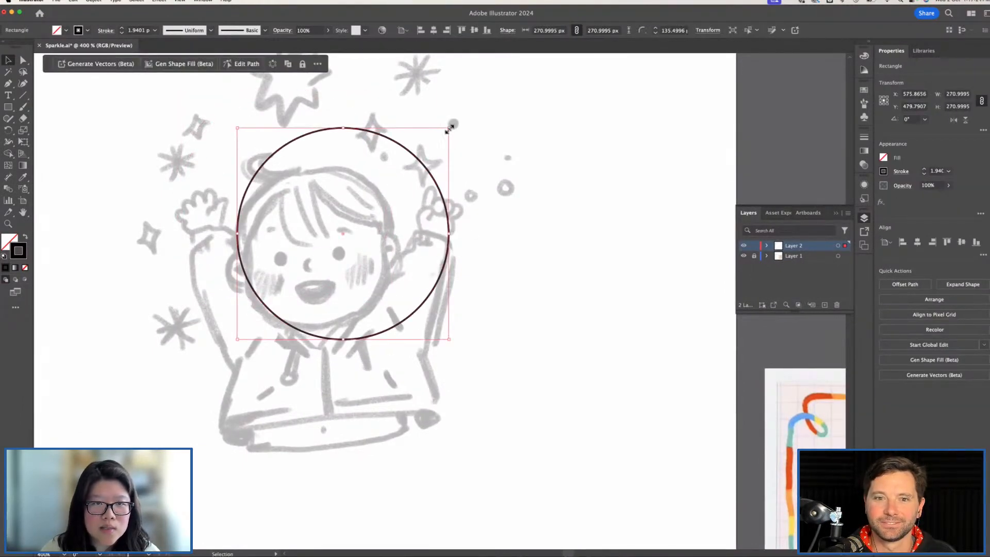
click(478, 116)
drag(458, 161, 361, 209)
key(Delete)
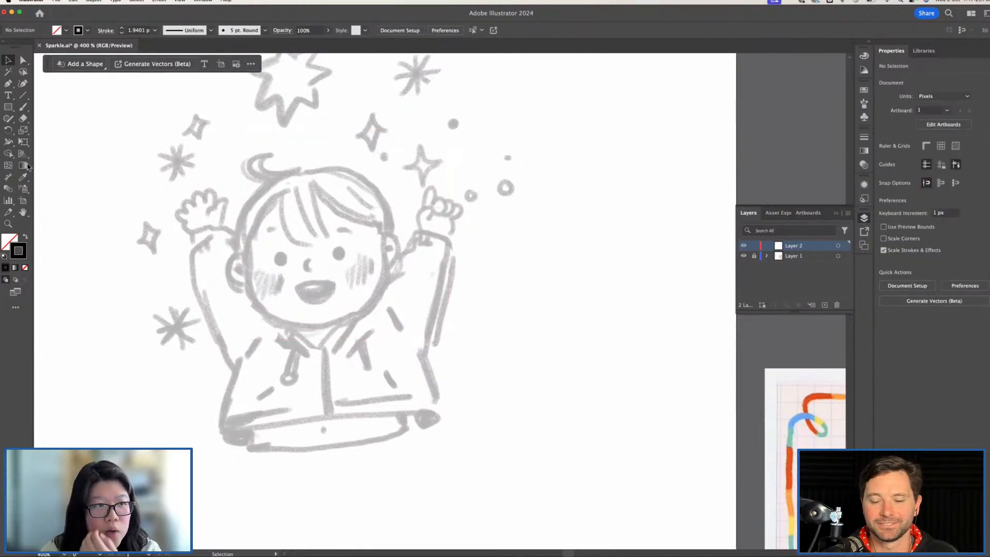
Draw a rectangle about 173 × 180 px over the sketched face and round its bottom and top corners into a face outline
click(8, 107)
drag(252, 178, 387, 318)
key(a)
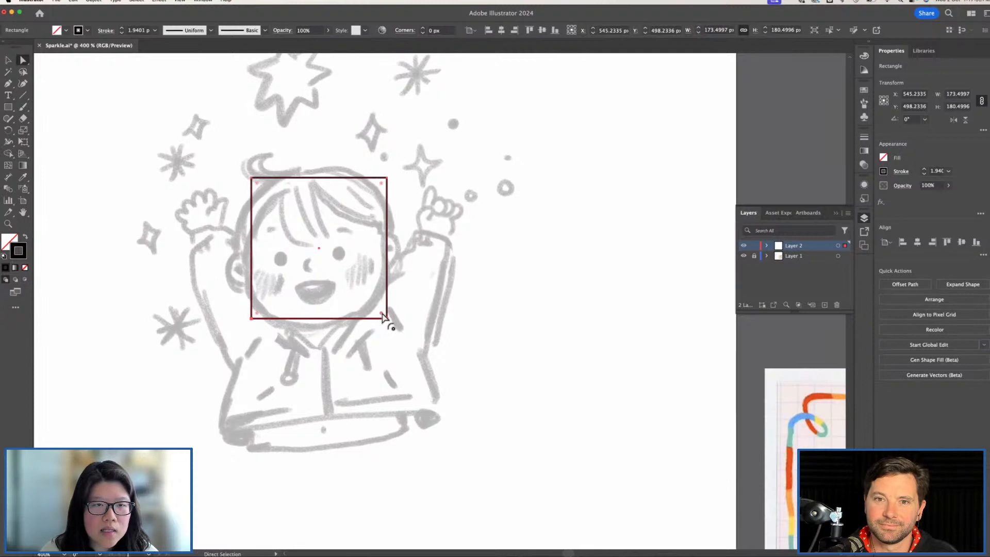
drag(383, 317, 332, 196)
key(v)
key(a)
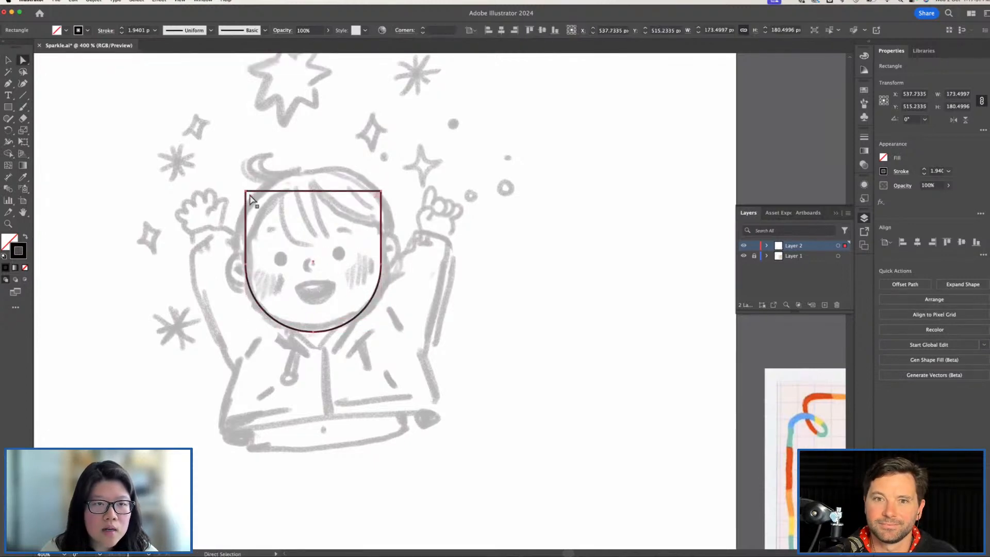
drag(378, 201, 333, 257)
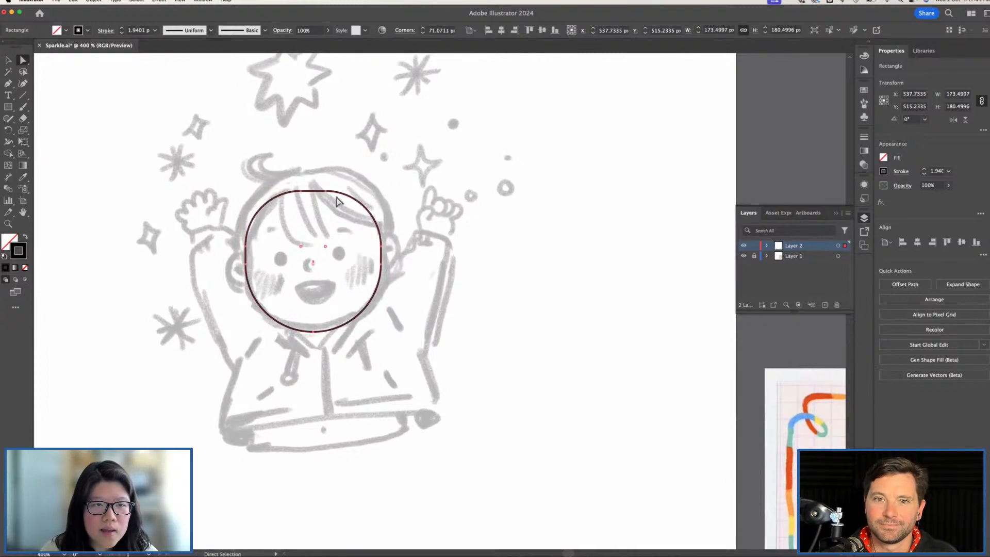
Stretch the face outline slightly upward at its top edge and deselect it
key(v)
click(330, 159)
click(312, 192)
key(e)
drag(311, 194, 314, 179)
key(v)
click(328, 142)
drag(329, 138, 403, 226)
Draw an ellipse over the sketch's right-hand fringe, turn its top and bottom anchors into sharp corners, and narrow it to about 49 px
key(super+equal)
key(super+equal)
drag(396, 290, 393, 230)
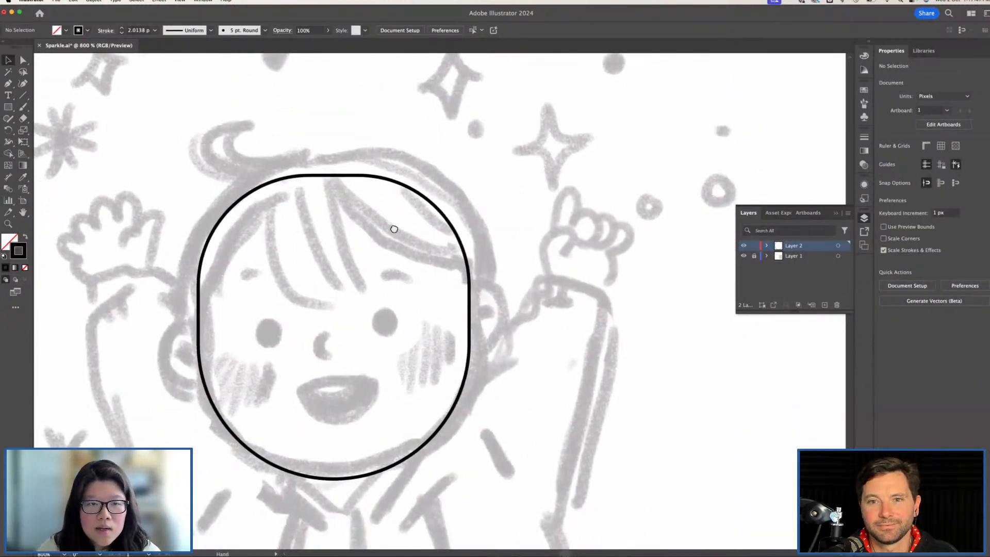
key(p)
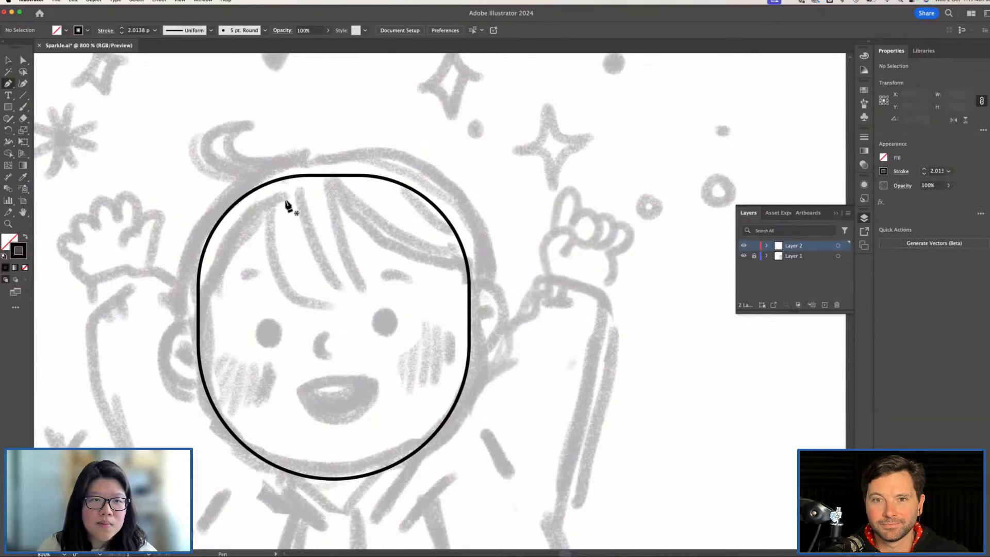
key(l)
drag(374, 161, 485, 321)
drag(485, 303, 482, 305)
key(shift+c)
click(429, 302)
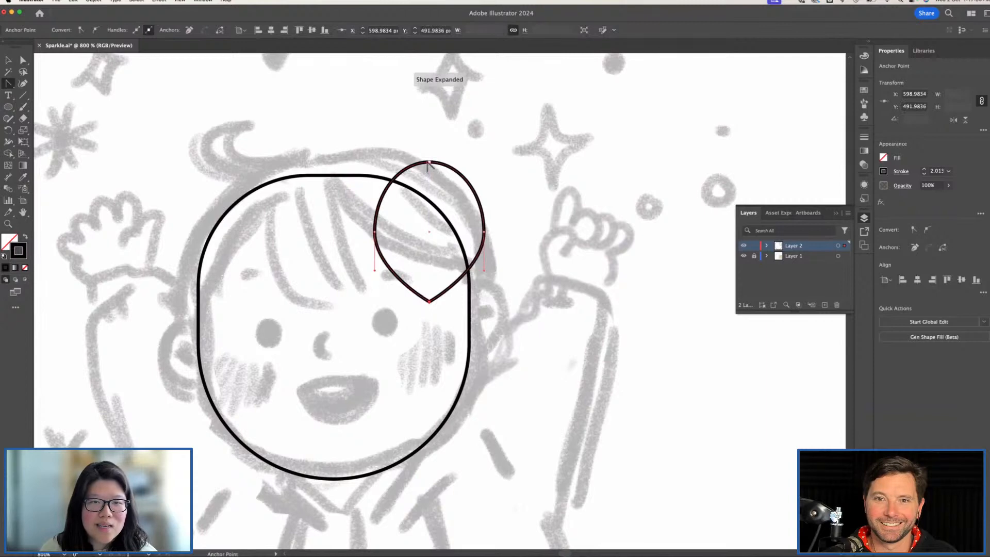
click(429, 163)
key(v)
drag(485, 232, 452, 233)
Rotate the whole leaf shape counterclockwise by about 47° and enlarge it to fit the sketched right-hand fringe
drag(475, 154, 393, 147)
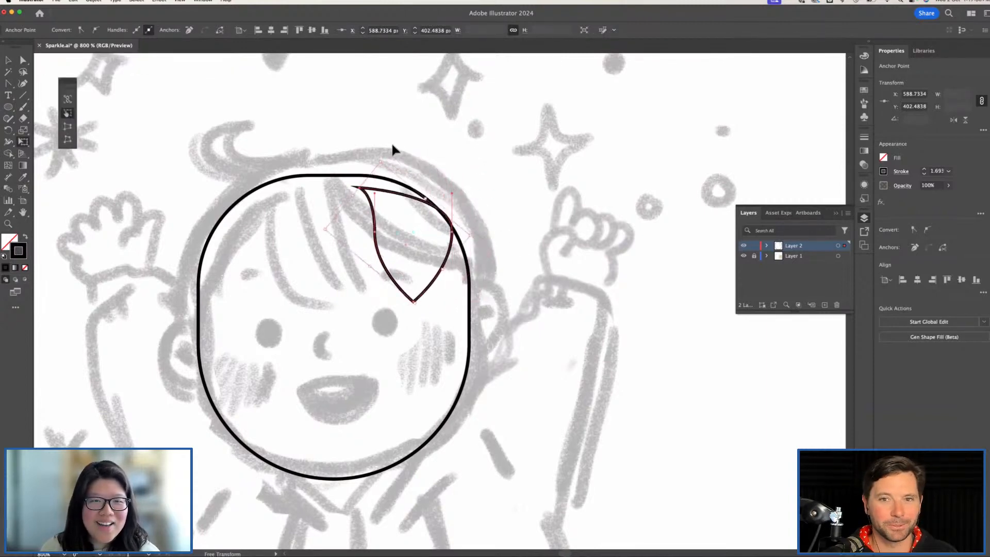
key(super+z)
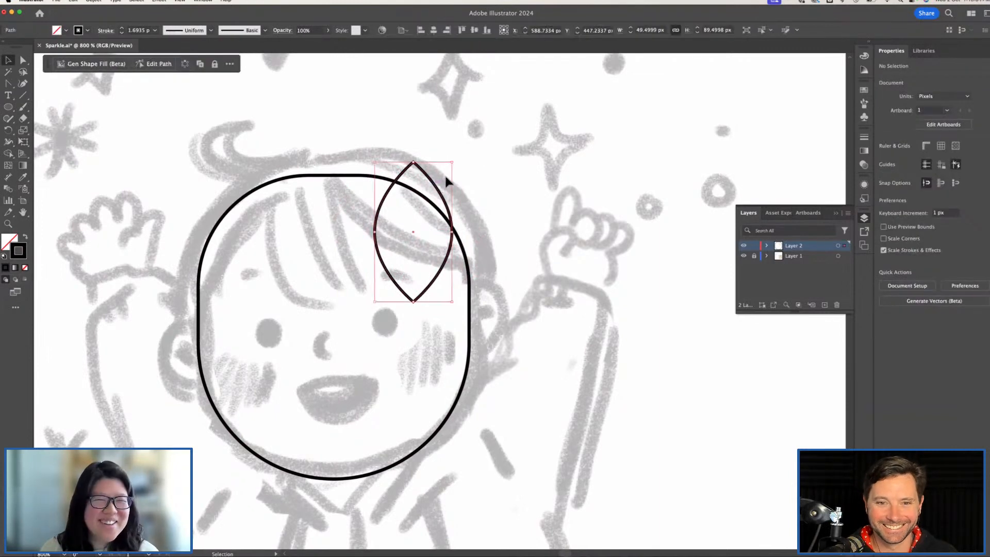
key(e)
drag(461, 157, 391, 190)
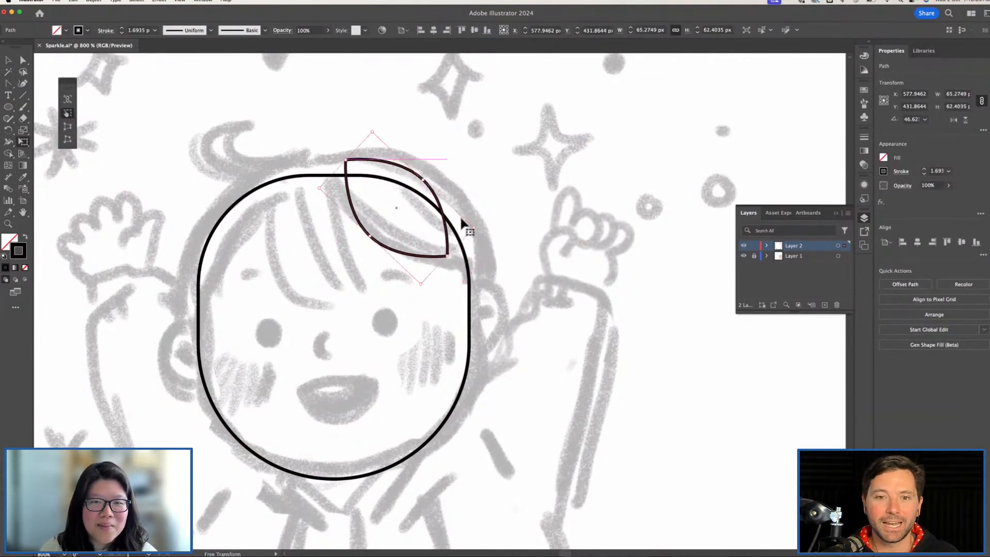
drag(470, 226, 513, 224)
key(v)
click(544, 270)
Draw a rectangle about 167 × 144 px over the upper head for the hair and round its top corners
key(l)
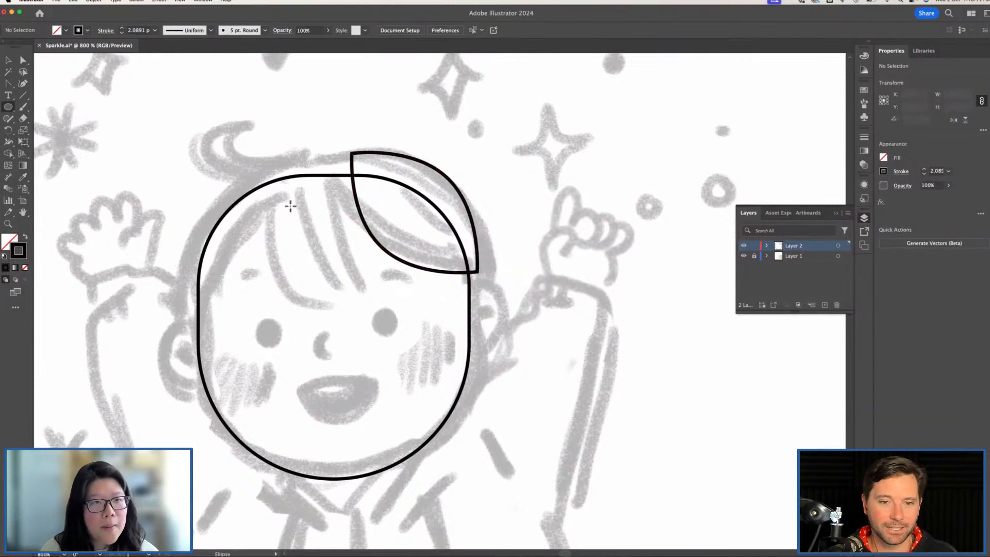
key(m)
drag(204, 163, 465, 387)
key(a)
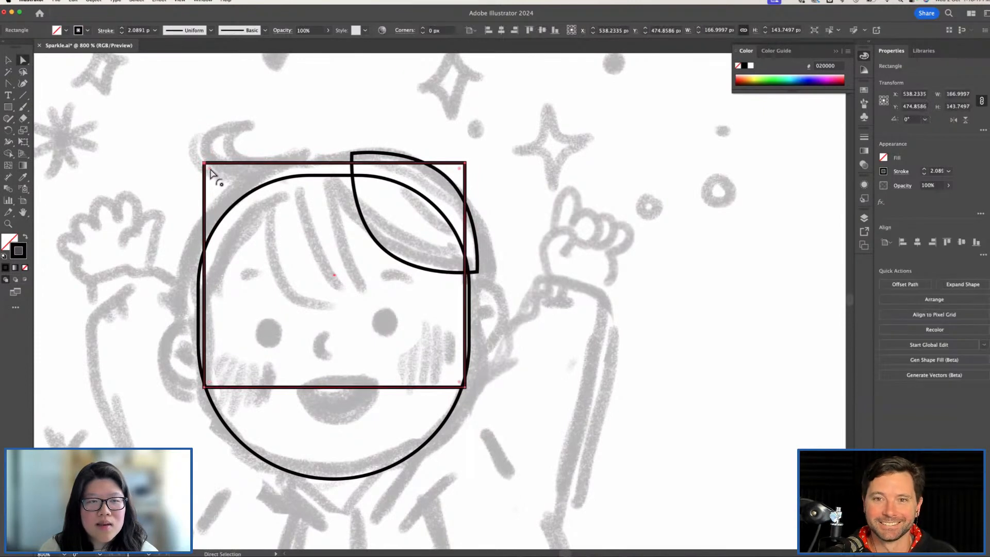
drag(460, 172, 376, 287)
Enlarge the hair shape to about 184 × 158.5 px so it follows the sketched hair outline
key(v)
drag(326, 168, 327, 166)
key(e)
drag(461, 166, 473, 150)
key(v)
Undo the stray top-edge adjustment and round the bottom corners of the hair shape
key(a)
drag(327, 154, 333, 155)
key(super+z)
key(v)
key(a)
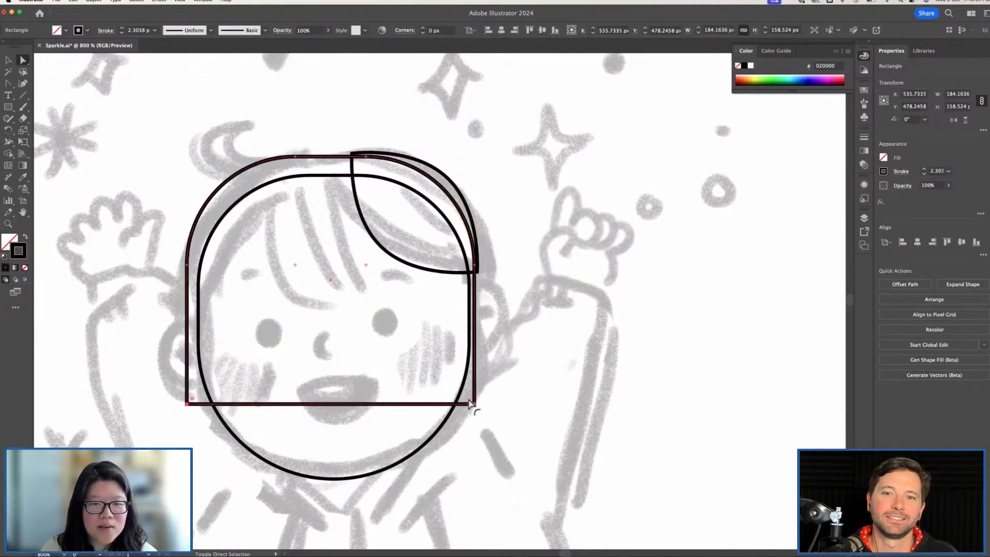
drag(469, 402, 391, 306)
key(v)
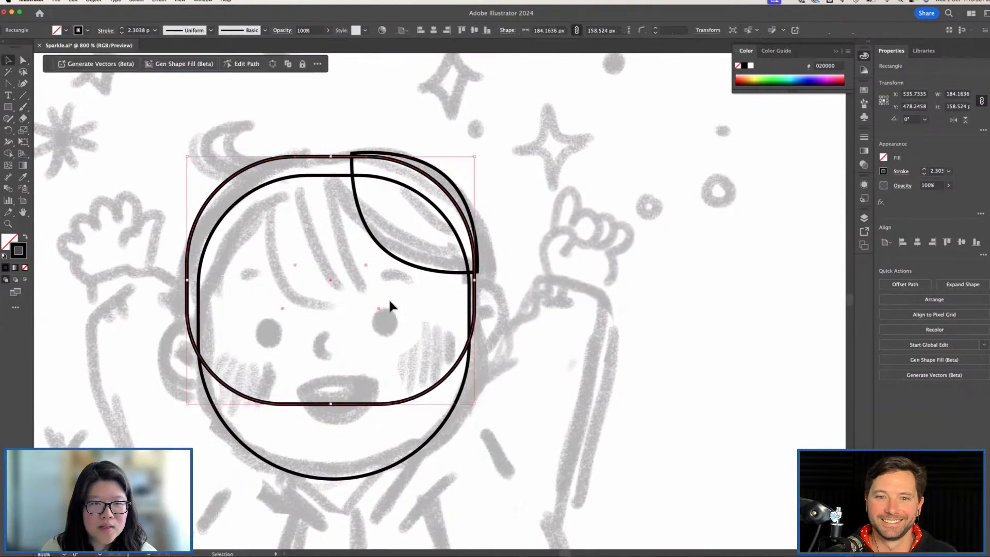
Draw an ellipse about 13.2 × 16 px over the sketched right-hand eye
click(259, 124)
key(p)
key(l)
mouse_move(378, 311)
mouse_down()
mouse_move(402, 336)
mouse_move(398, 323)
mouse_up()
key(v)
click(432, 277)
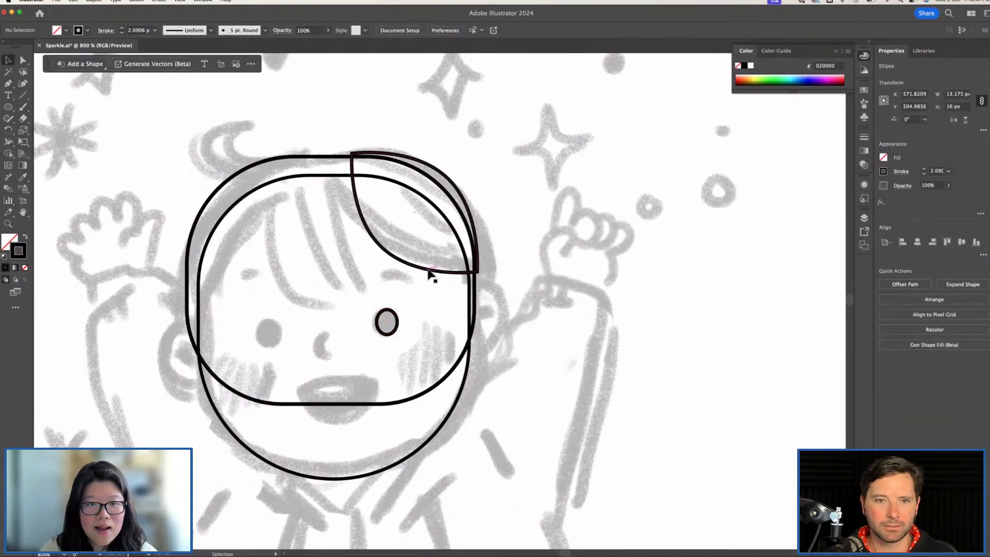
Trace the right-hand eyebrow as a short arched path and center it above the eye
key(p)
mouse_move(383, 273)
mouse_down()
mouse_move(409, 277)
mouse_move(418, 293)
mouse_move(394, 278)
mouse_up()
key(v)
click(429, 274)
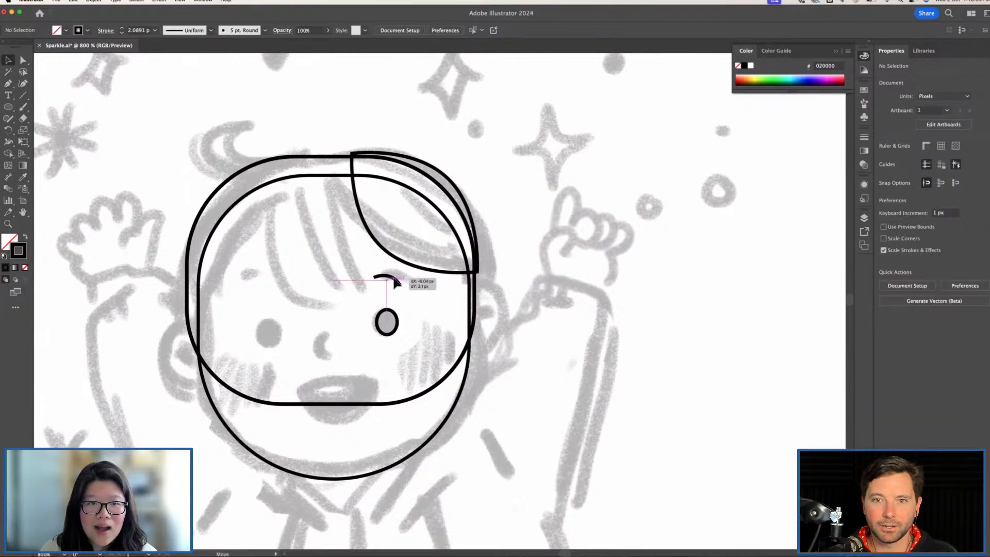
click(383, 316)
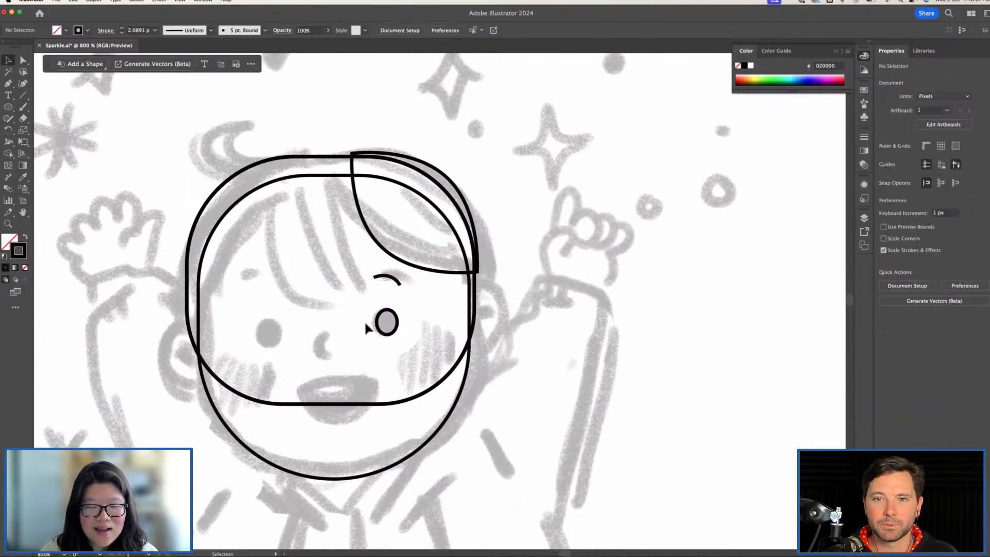
Trace the small nose curve and draw a rectangle about 48 × 38.7 px over the sketched mouth
key(p)
key(l)
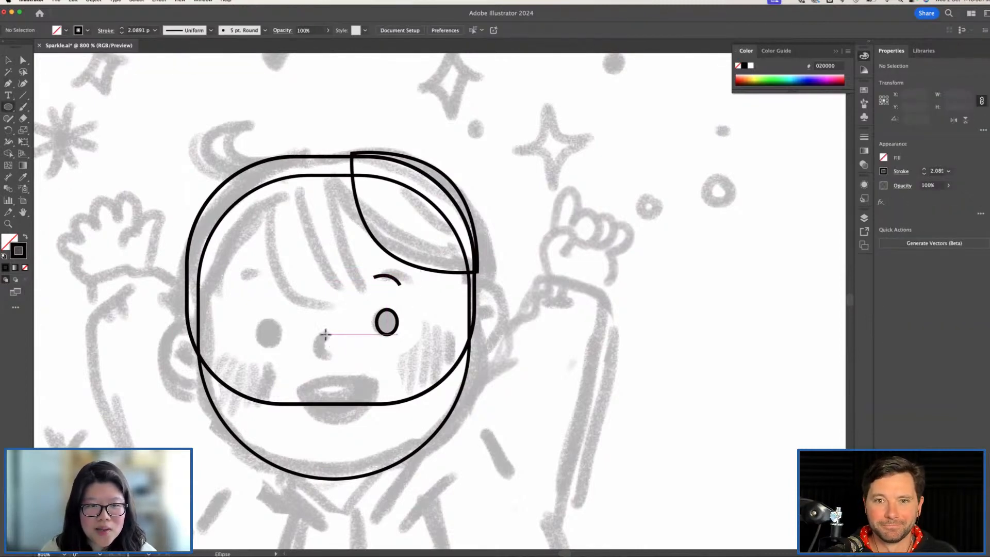
key(p)
click(327, 336)
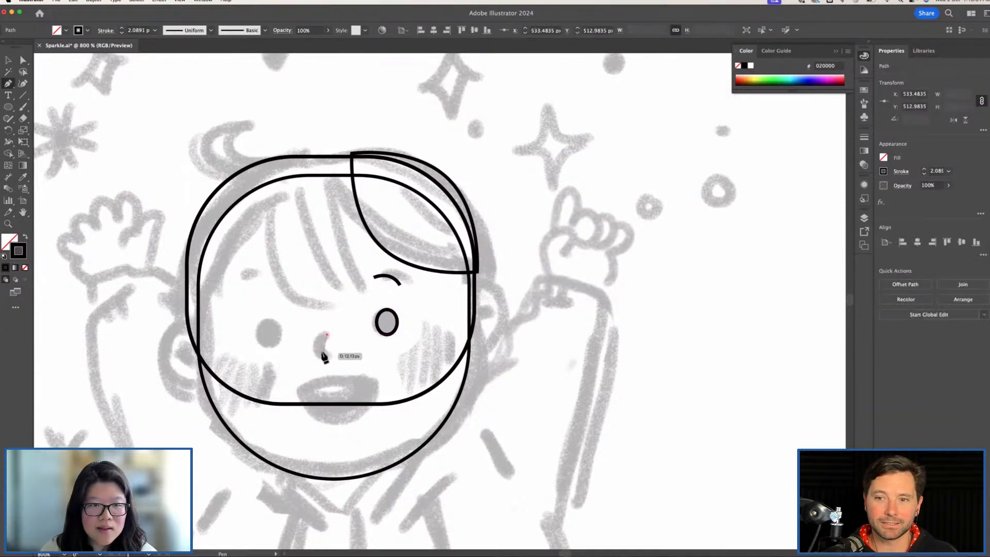
drag(339, 372, 378, 435)
key(v)
click(344, 334)
key(m)
key(a)
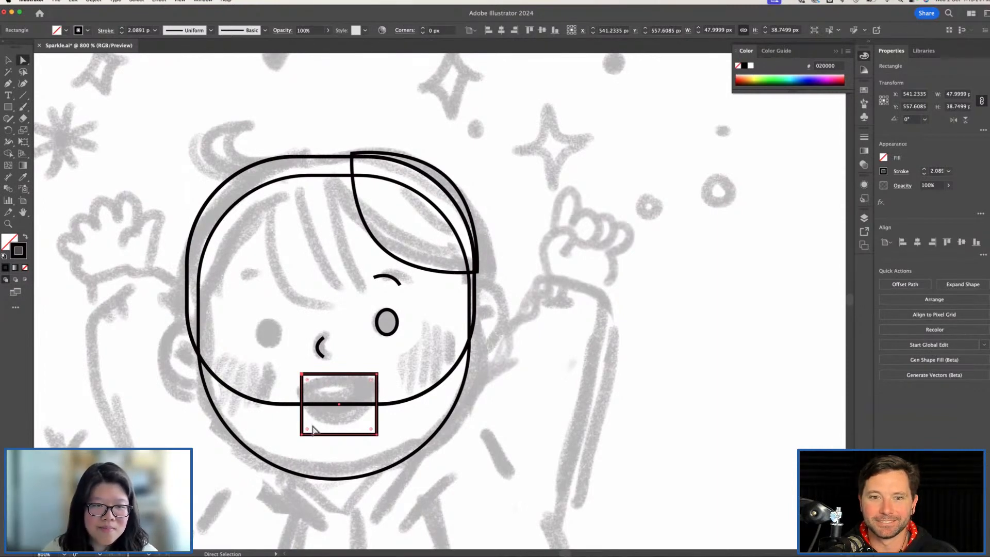
Round the mouth's bottom corners into a half circle, reduce its height to about 33.3 px and center it under the nose
drag(372, 432, 348, 380)
click(396, 359)
key(c)
click(414, 338)
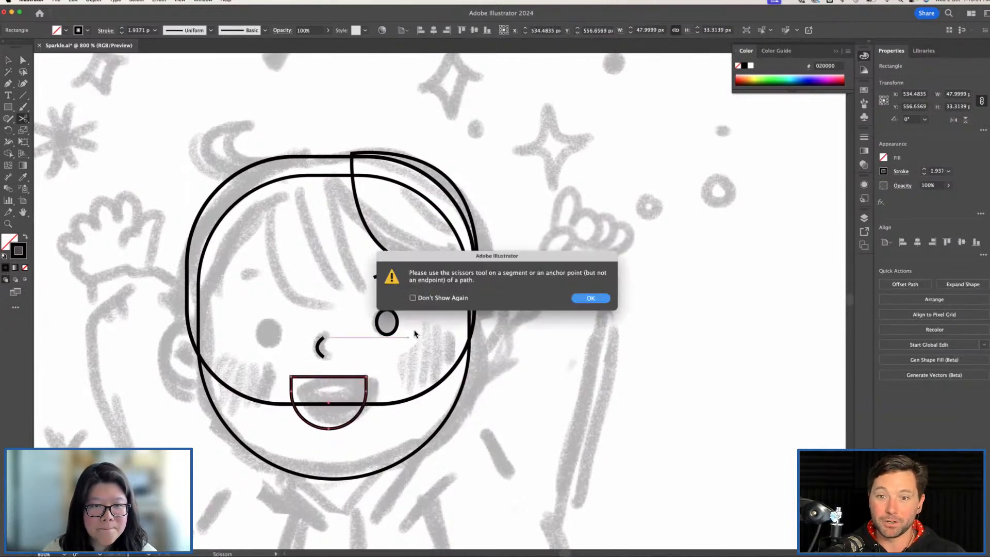
click(589, 298)
key(v)
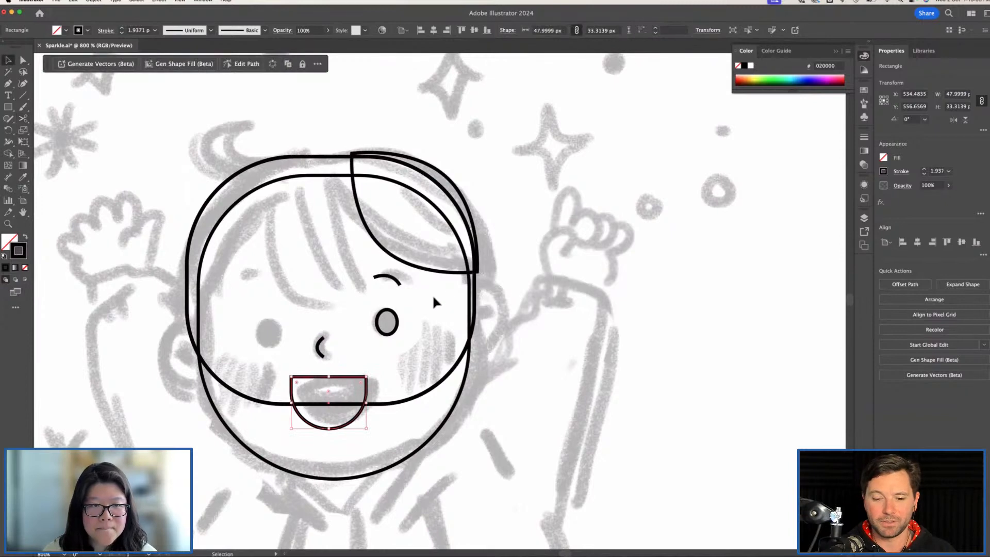
Duplicate the right-hand eye and eyebrow onto the other side of the face and mirror the copy horizontally
click(388, 324)
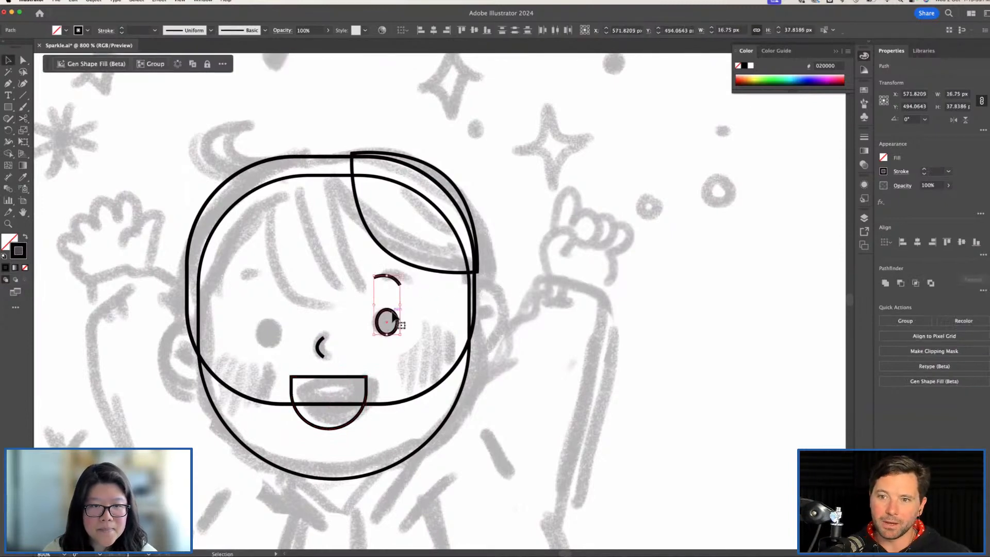
shift+click(386, 277)
drag(388, 324, 265, 324)
click(953, 121)
drag(271, 312, 277, 316)
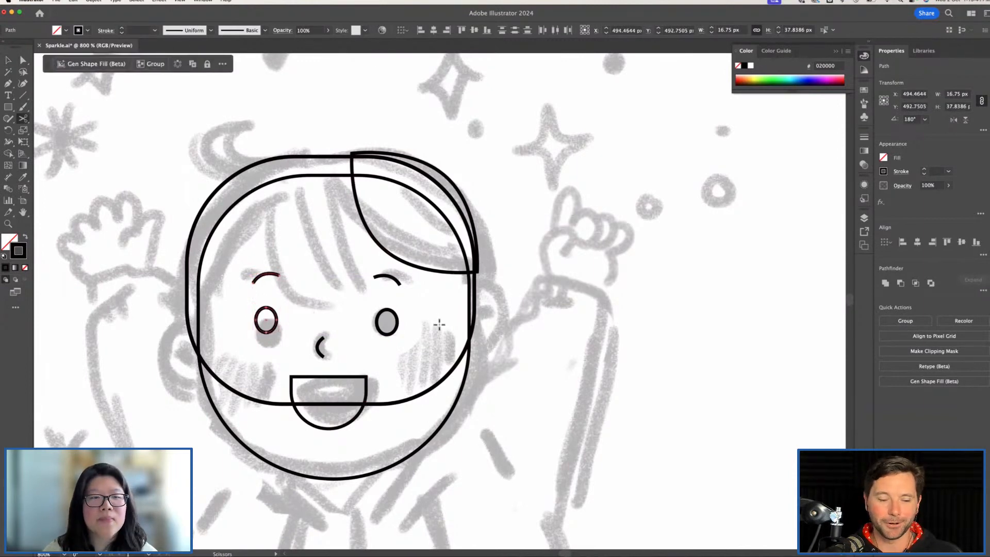
click(431, 320)
Swap fill and stroke on both eyes so they are solid black, and level the left-hand eye with the other
scroll(431, 319, down, 2)
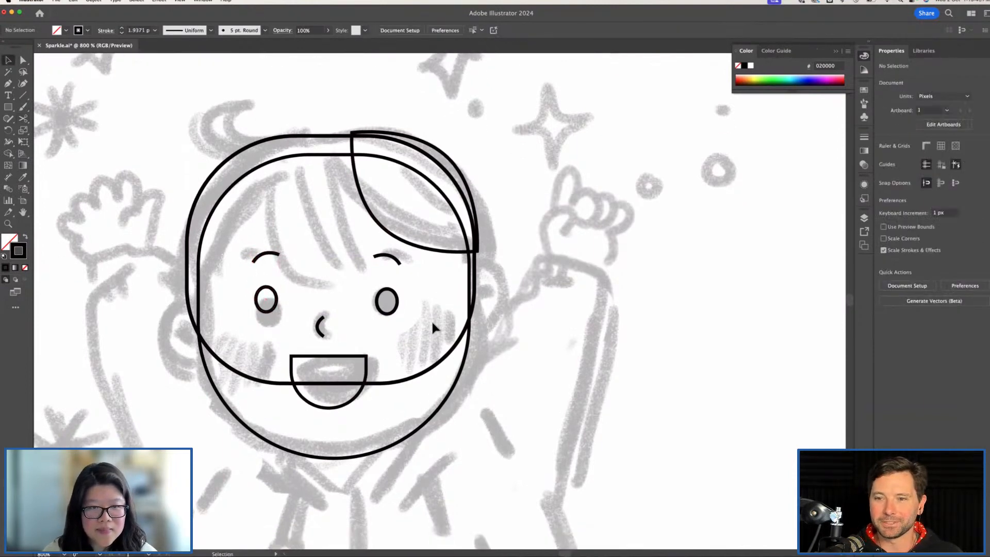
drag(298, 285, 425, 289)
click(25, 240)
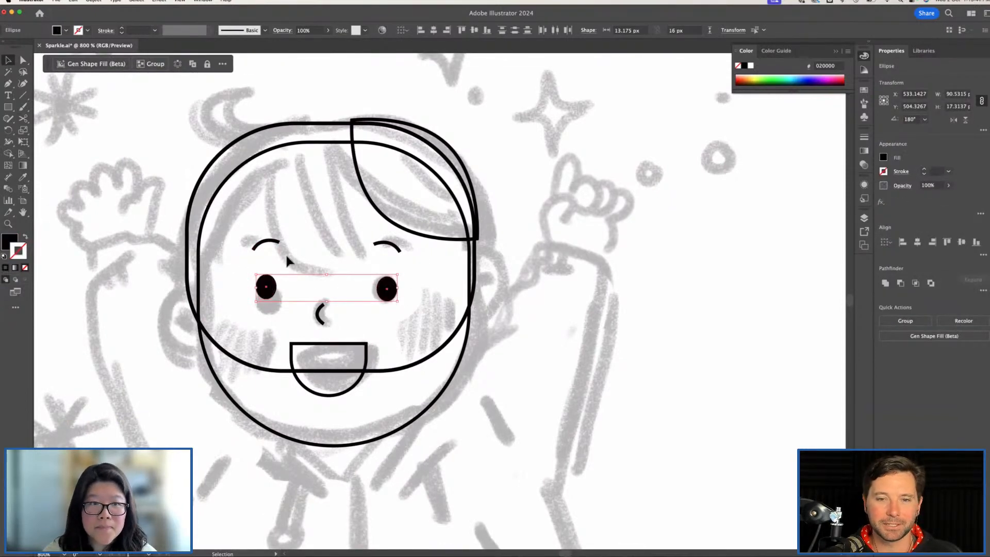
click(326, 265)
drag(272, 284, 273, 285)
click(314, 257)
Trace the leftmost sketched fringe strand with a curved path about 28.7 × 71 px
scroll(314, 258, up, 2)
key(p)
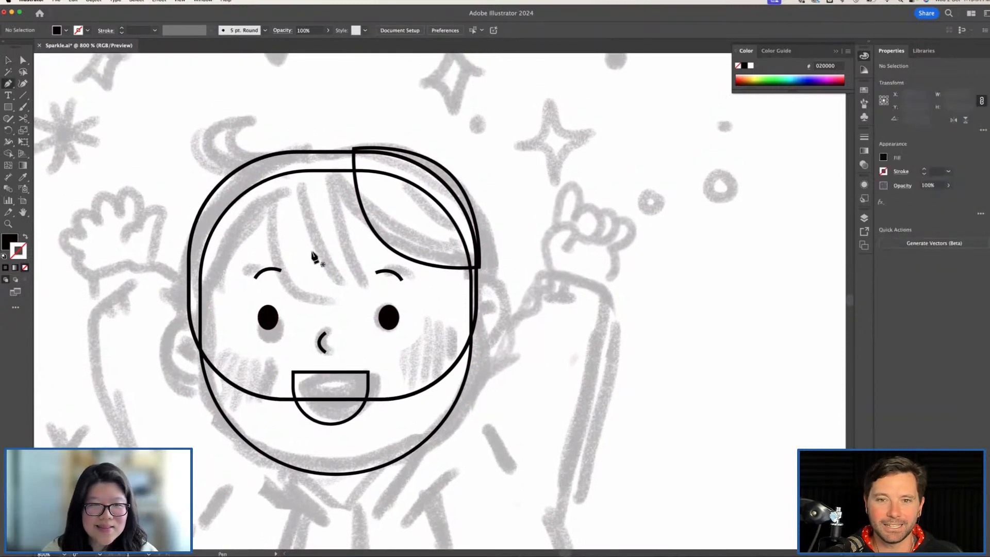
click(278, 183)
drag(314, 294, 386, 318)
key(v)
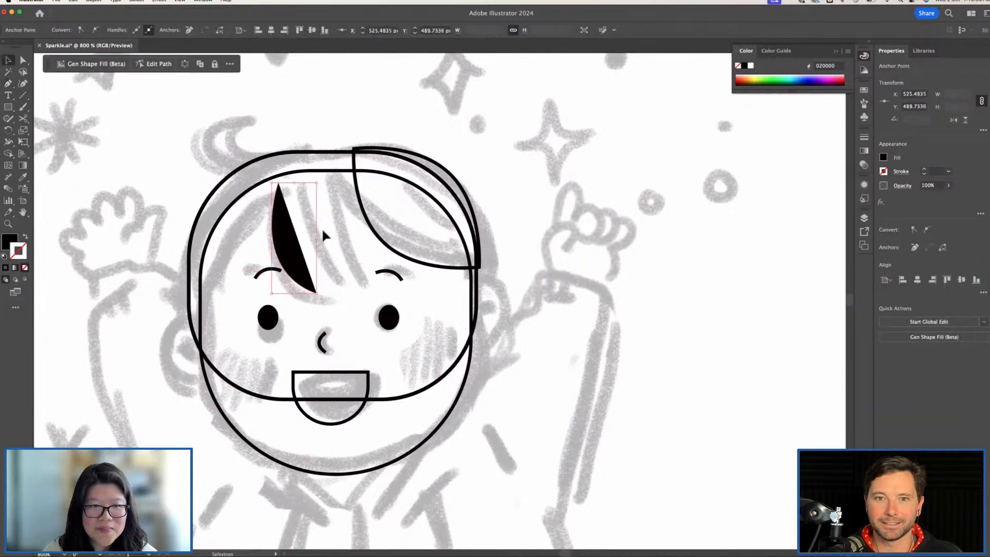
click(316, 231)
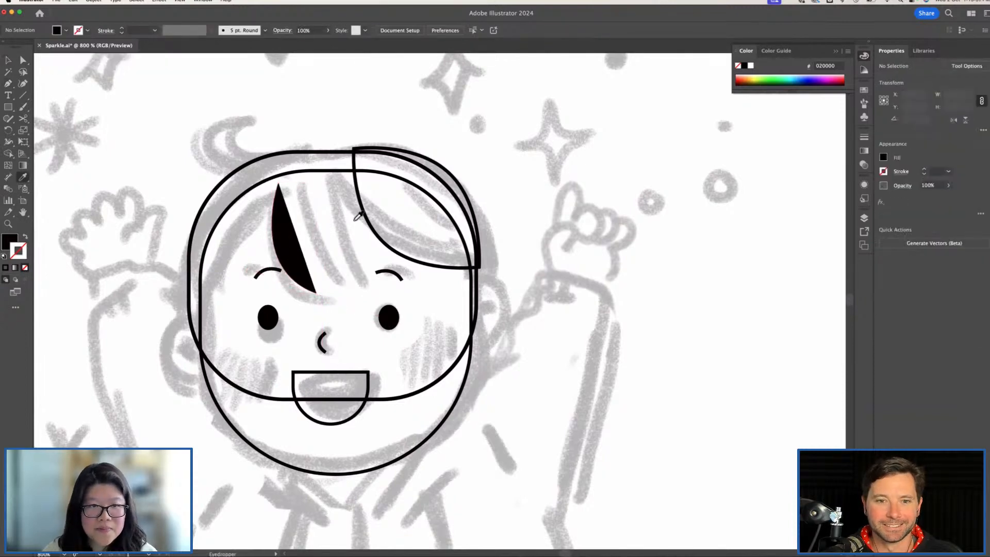
Sample the fringe shape's appearance onto the strand to give it no fill and a black stroke of about 2.09 px
key(shift+x)
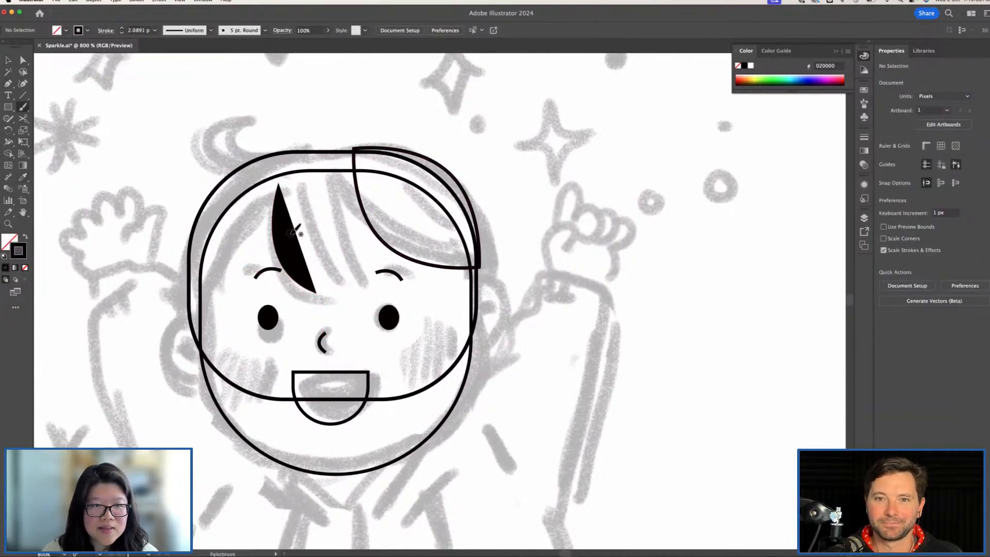
key(b)
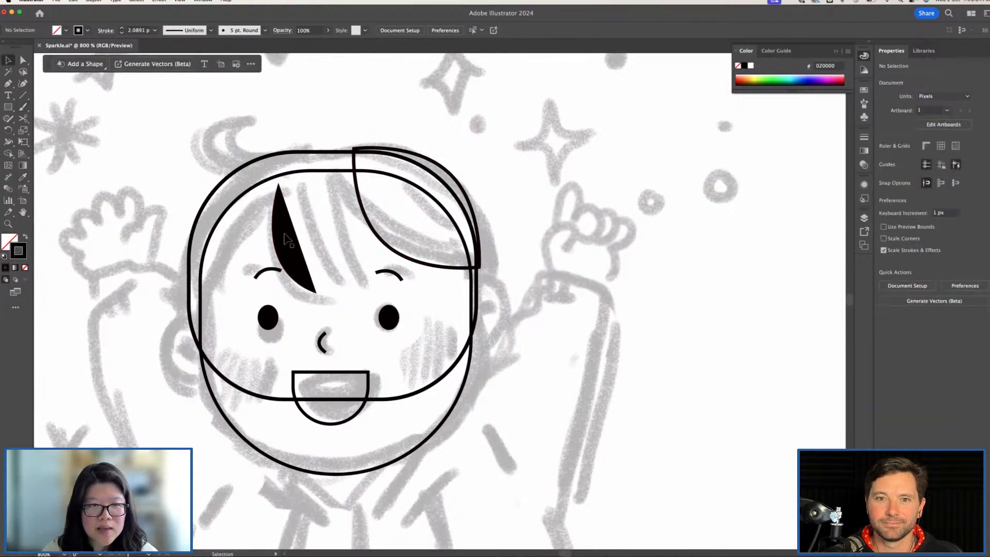
super+click(294, 240)
key(i)
click(374, 210)
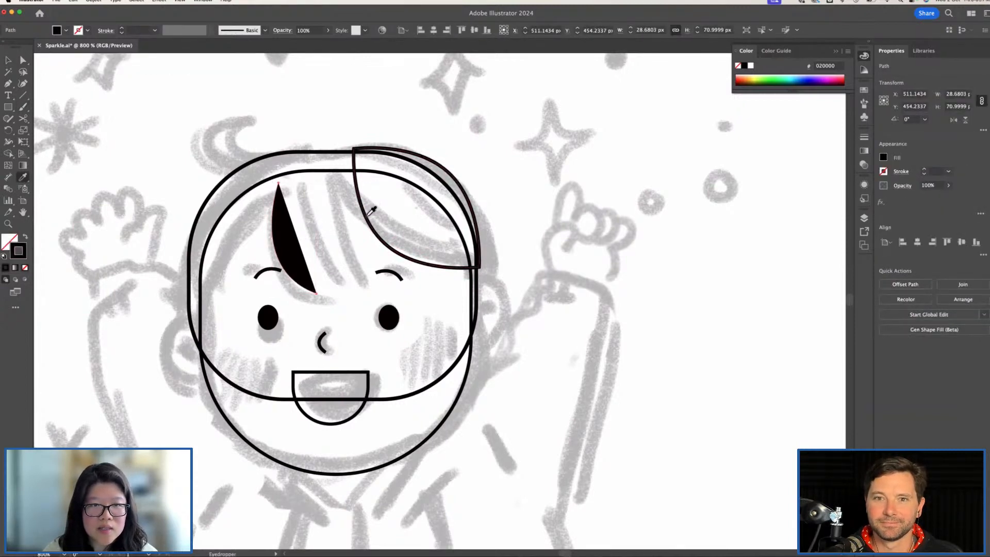
key(v)
click(332, 223)
Try duplicating the leftmost strand for the next fringe strands, undo the further copies and delete the duplicate
mouse_move(274, 236)
mouse_down()
mouse_move(309, 216)
mouse_move(306, 231)
mouse_up()
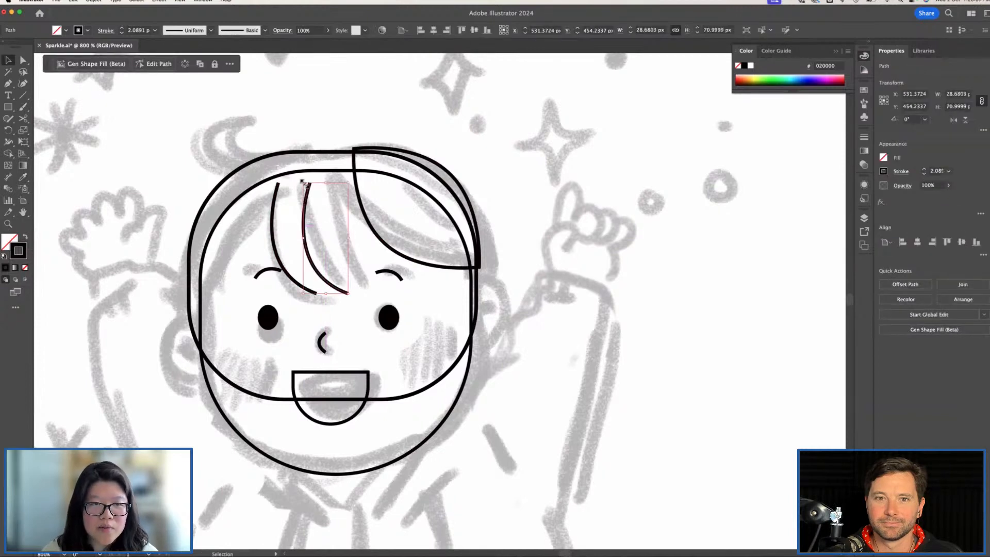
click(277, 195)
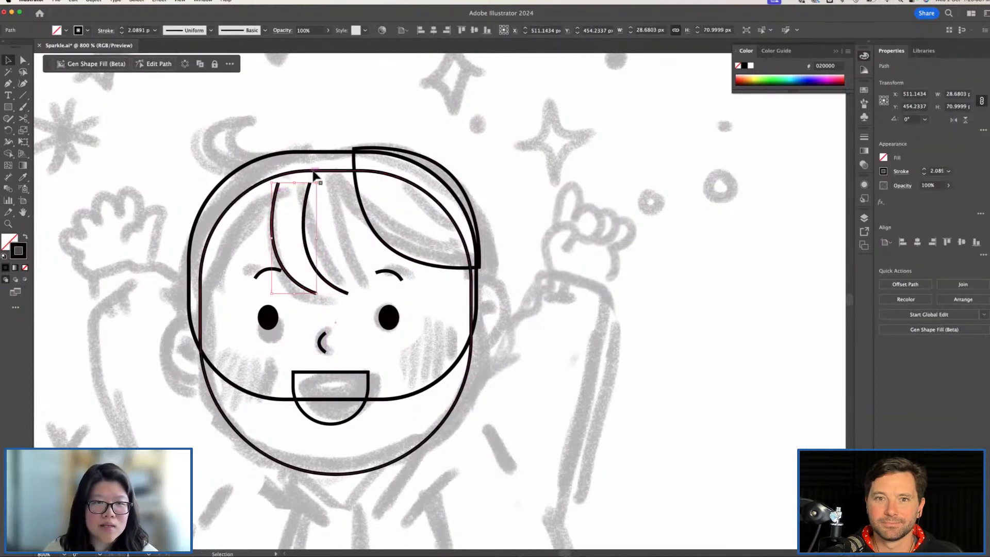
drag(318, 180, 335, 178)
key(super+z)
click(313, 220)
drag(306, 230, 338, 224)
key(super+z)
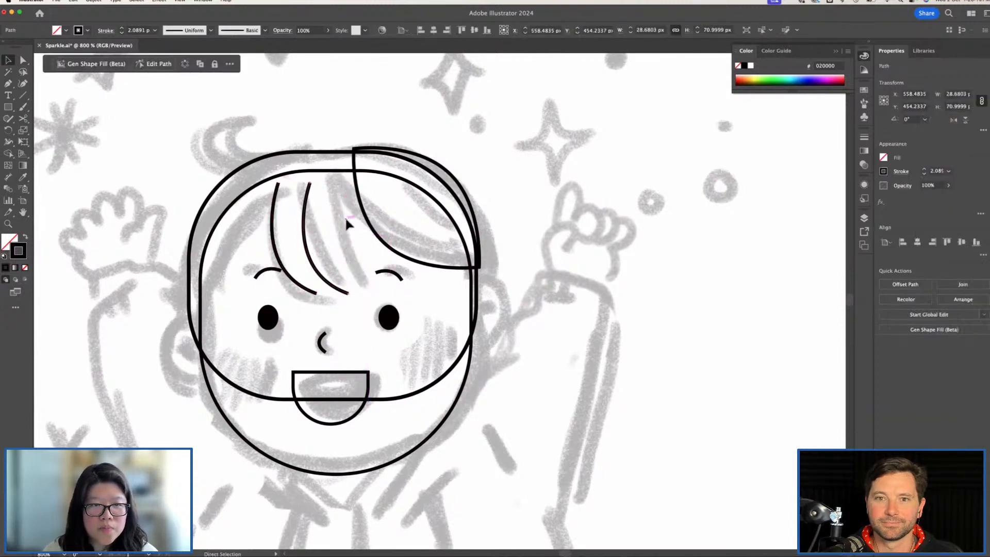
key(Delete)
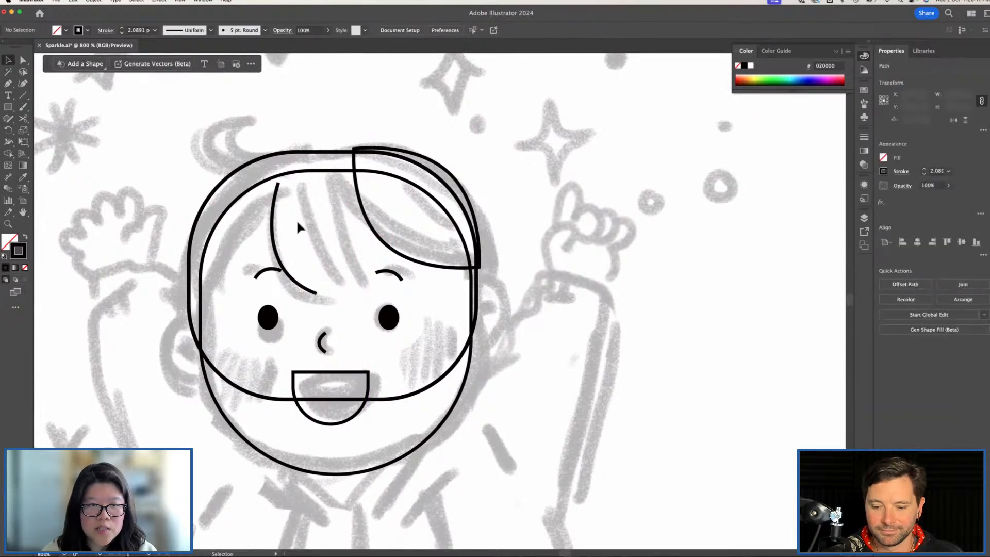
Trace the middle fringe strand as a curve about 26 × 61.5 px and duplicate it to the right
key(p)
click(298, 185)
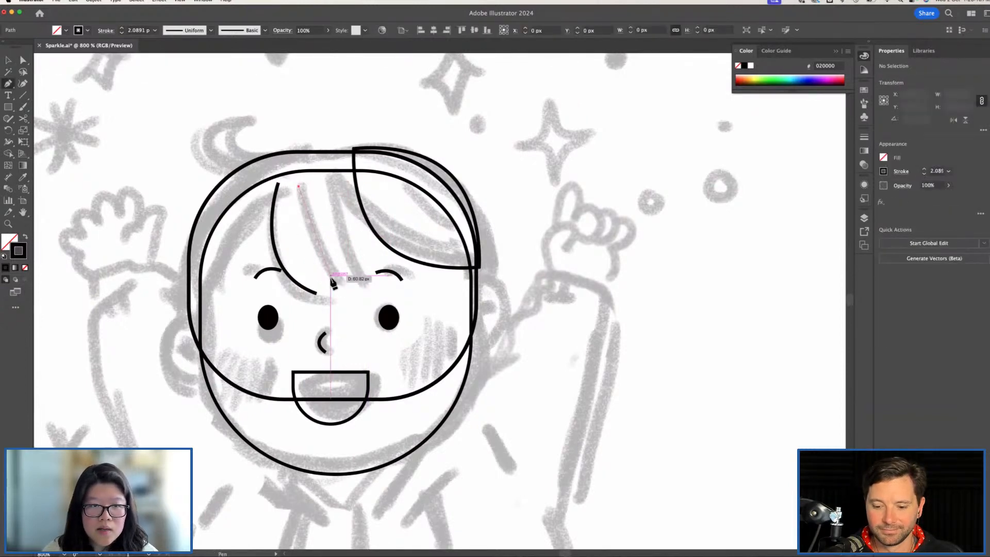
drag(339, 281, 384, 323)
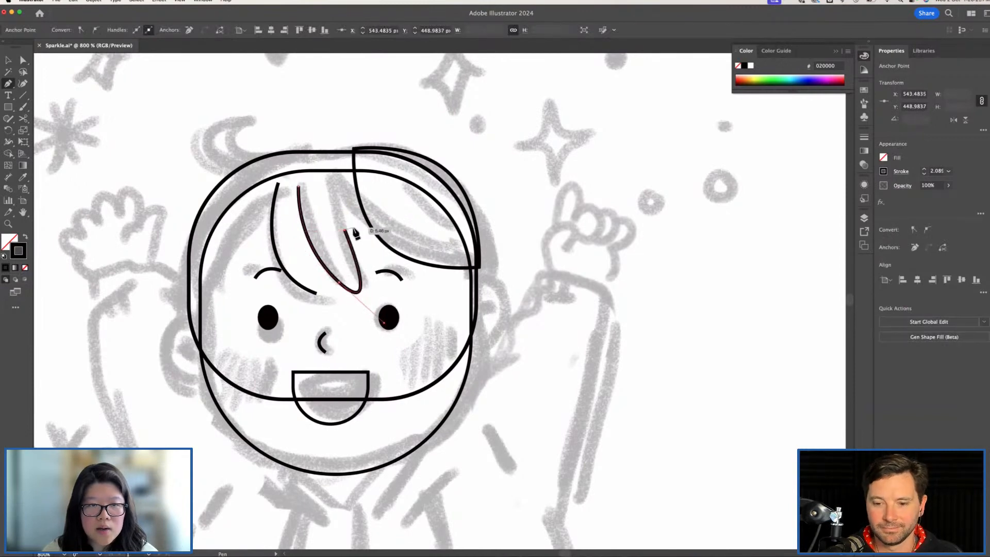
super+click(342, 226)
key(v)
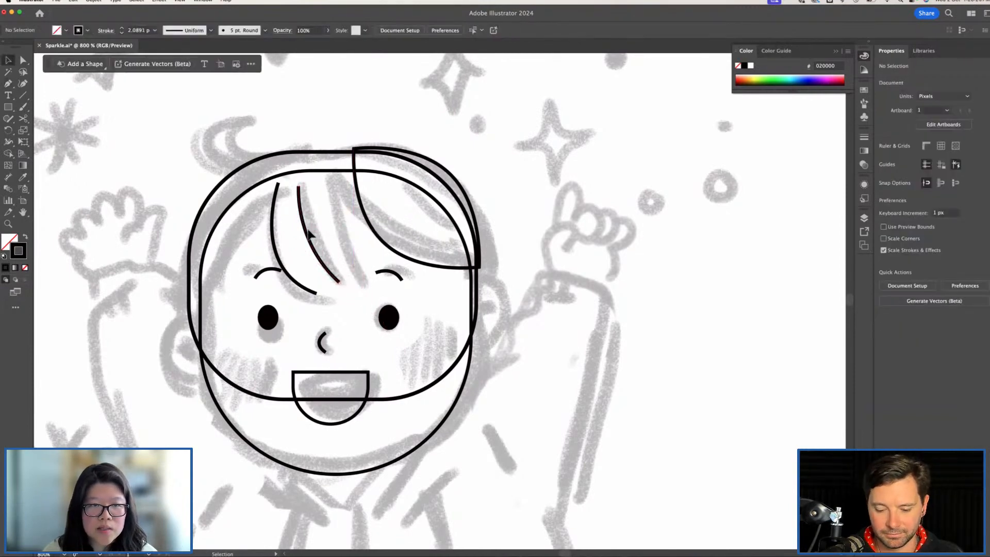
alt+drag(322, 232, 364, 232)
Replace the longer leftmost strand with a copy of the middle strand and even out the spacing of the three strands
click(273, 230)
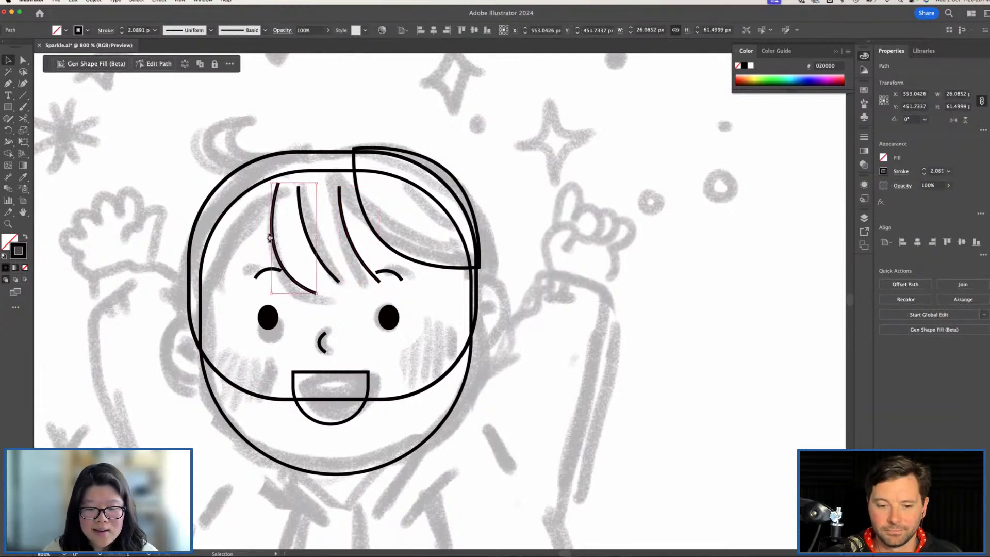
key(Delete)
key(p)
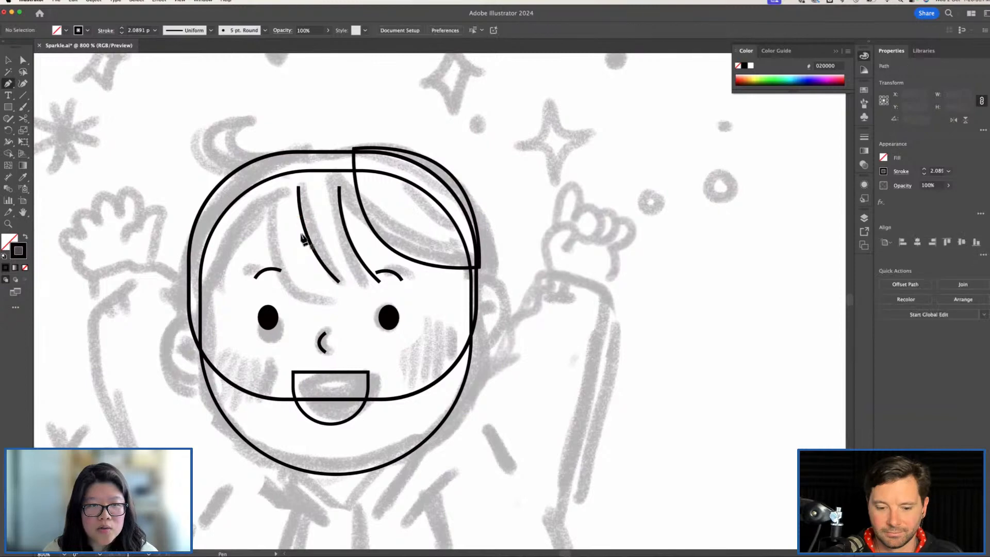
key(v)
drag(297, 237, 276, 240)
drag(327, 266, 331, 267)
Draw an ellipse about 35.5 × 39.8 px for the right-hand ear and trace a curved inner-ear line inside it
key(l)
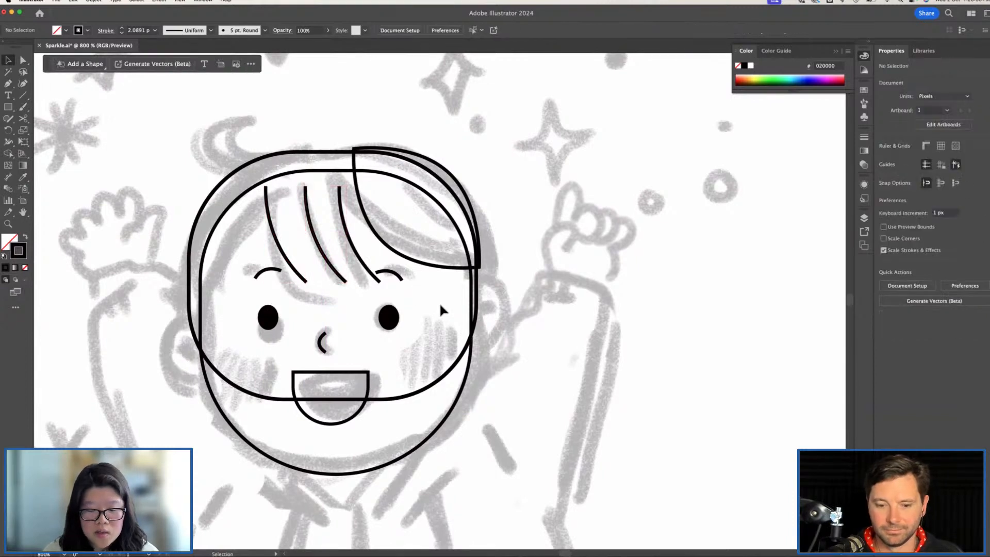
mouse_move(463, 280)
mouse_down()
mouse_move(508, 360)
mouse_move(520, 344)
mouse_up()
key(p)
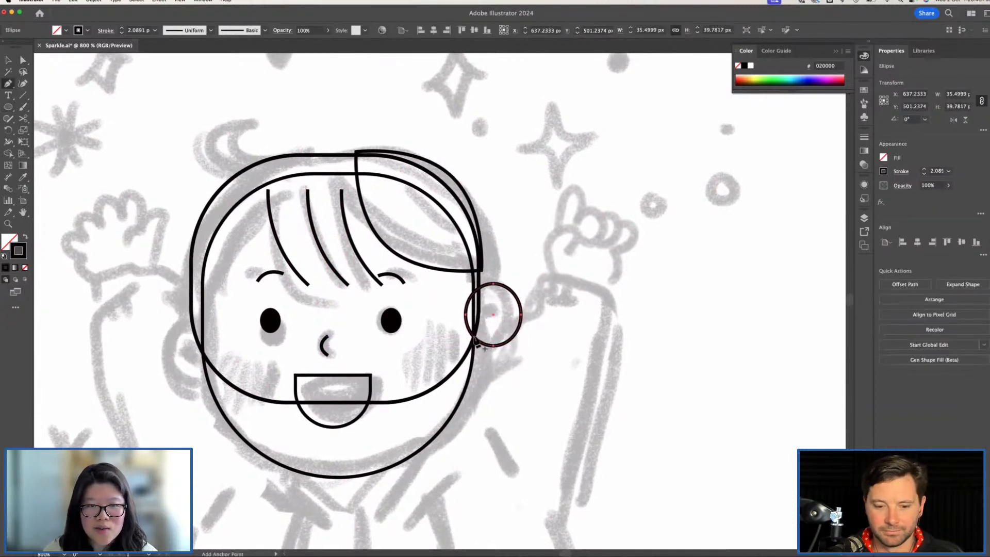
drag(494, 303, 517, 305)
key(v)
click(545, 281)
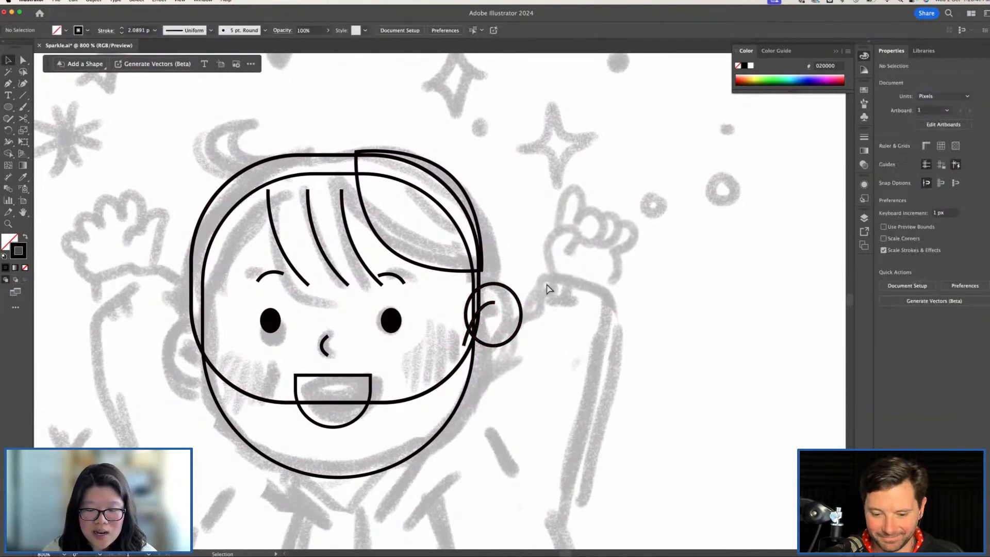
Reposition the inner-ear curve slightly and add a short diagonal line branching from it
key(super+equal)
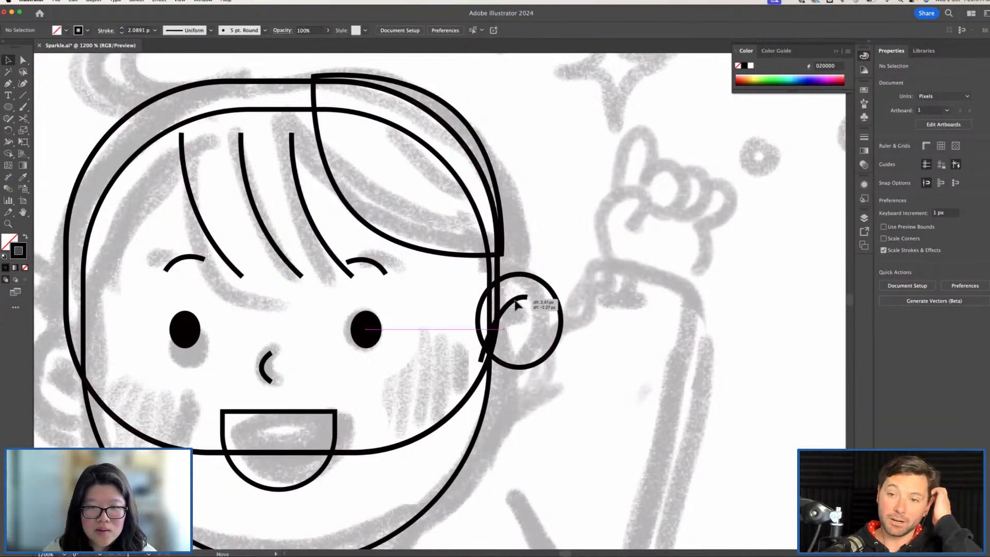
click(515, 305)
key(p)
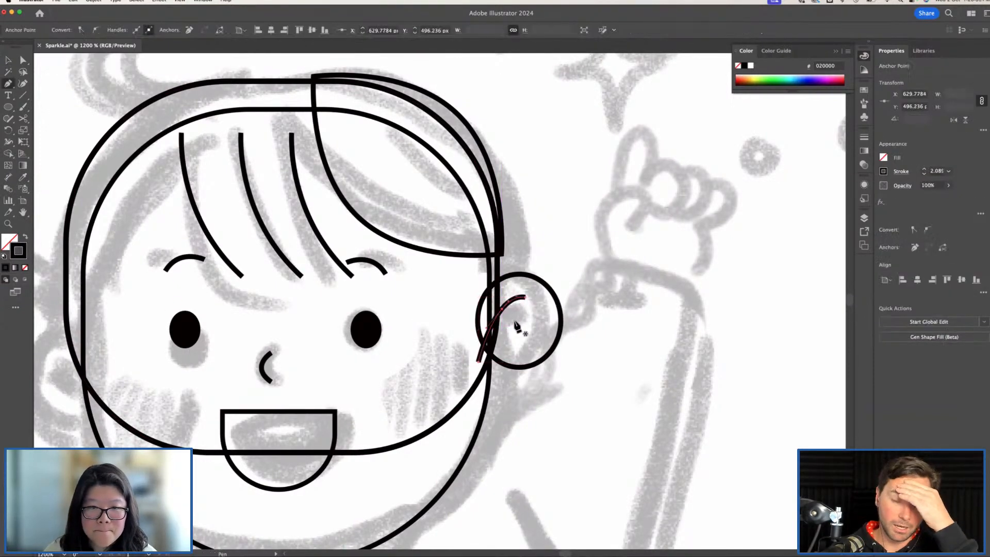
click(502, 310)
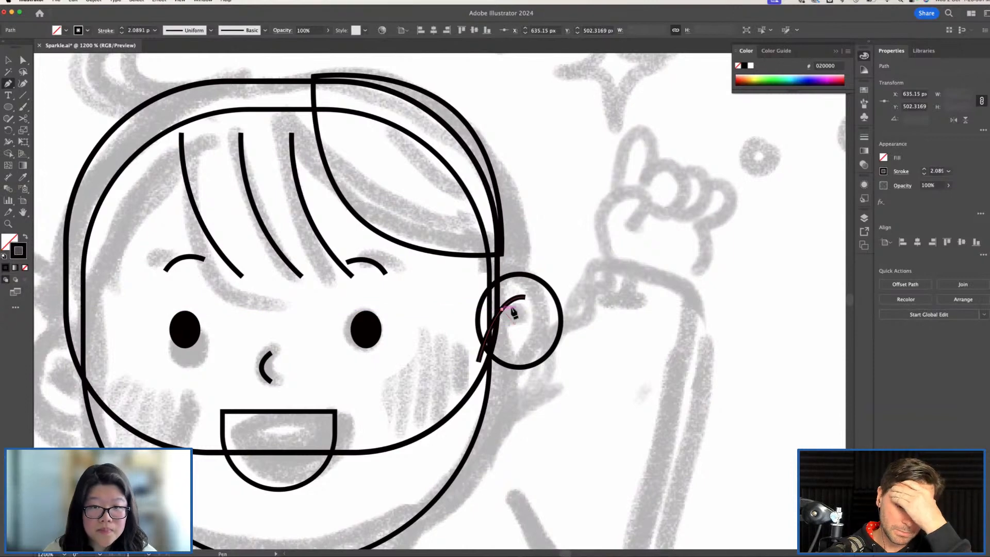
key(v)
click(582, 269)
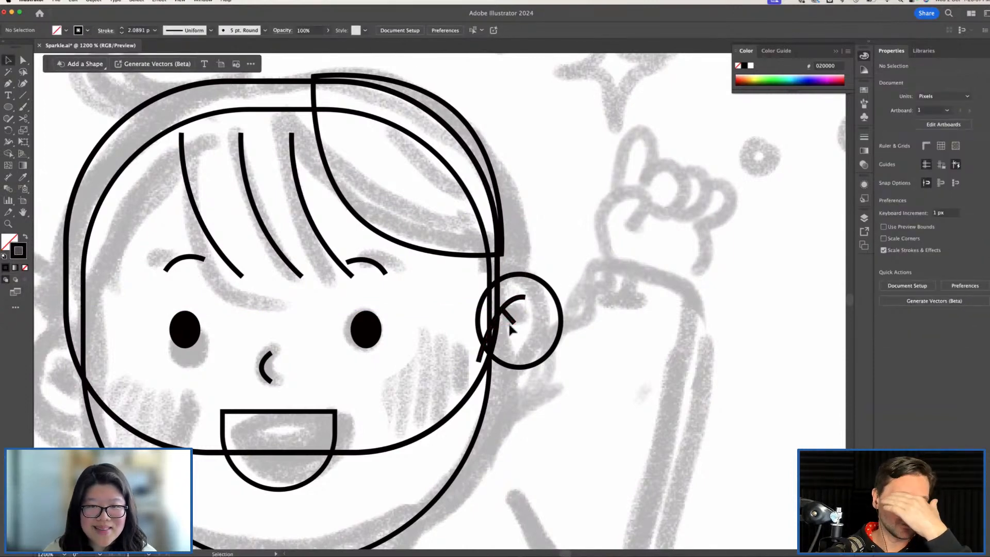
Move the right-hand ear and its inner lines left so they overlap the side of the head more
click(550, 295)
drag(554, 295, 577, 287)
click(491, 318)
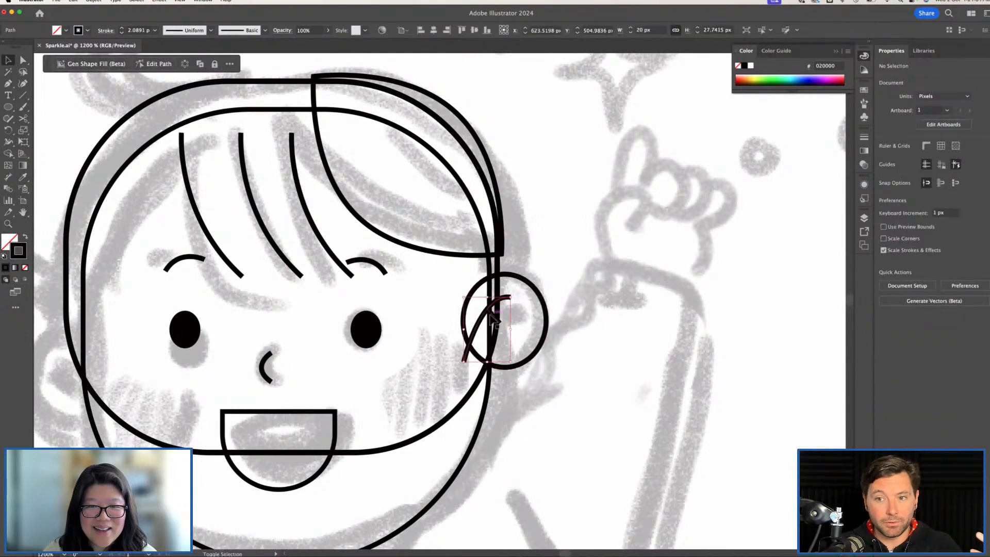
Move the inner-ear lines about 5.4 px to the right so they sit more inside the ear
drag(492, 319, 504, 318)
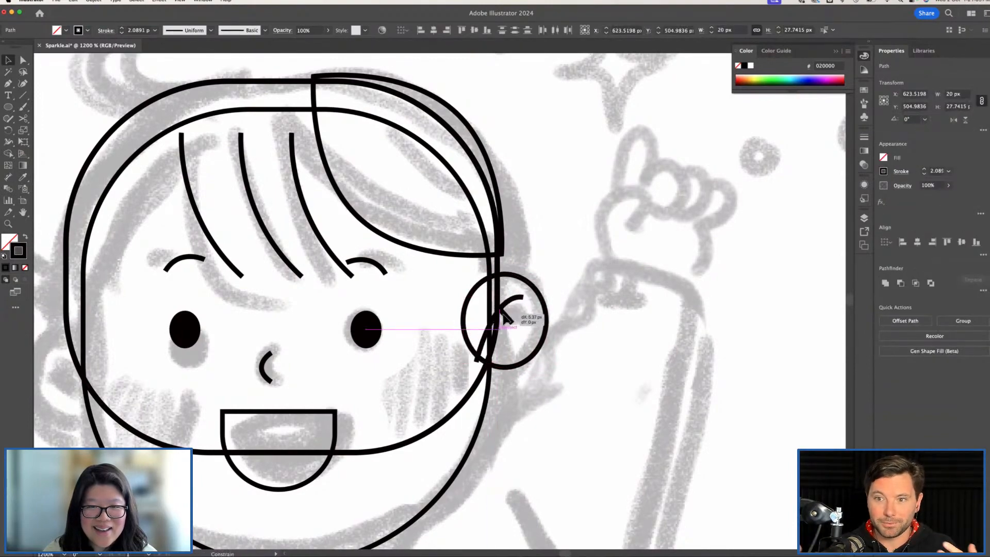
click(591, 255)
key(super+minus)
key(super+minus)
key(super+minus)
key(super+plus)
key(super+plus)
drag(457, 188, 553, 242)
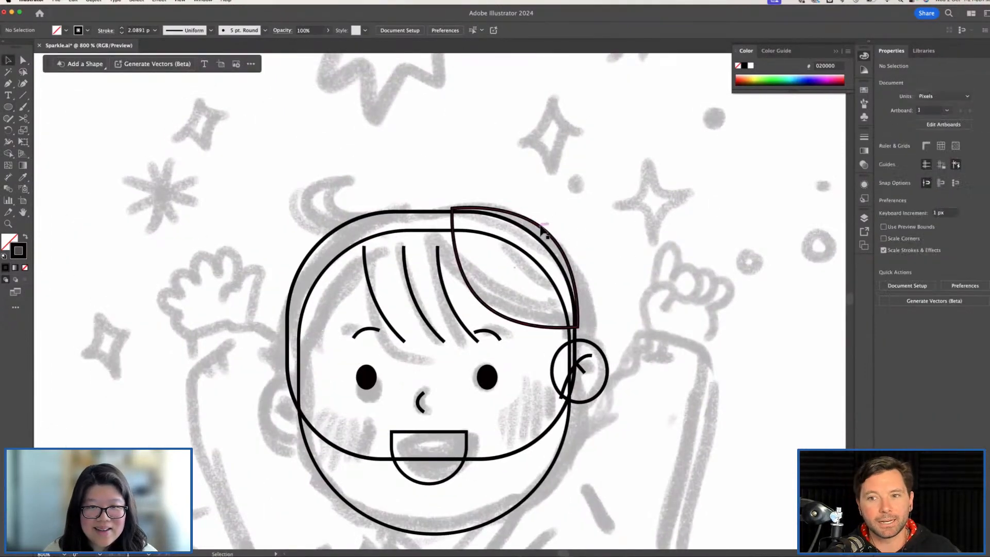
Trace the left side of the hoodie body with the Pen tool, curving from below the cheek down to the hem's corner
click(553, 479)
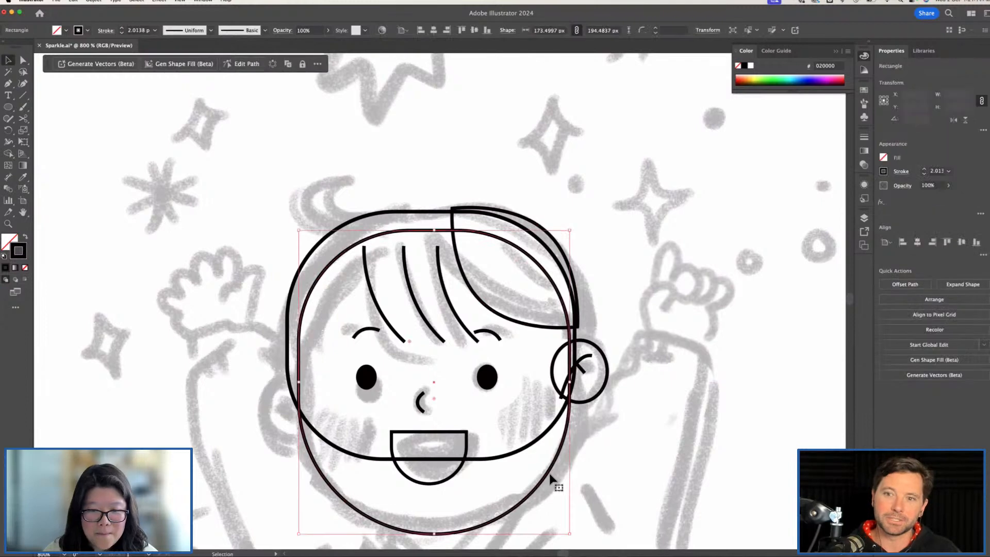
key(super+minus)
key(super+minus)
key(super+minus)
key(super+equal)
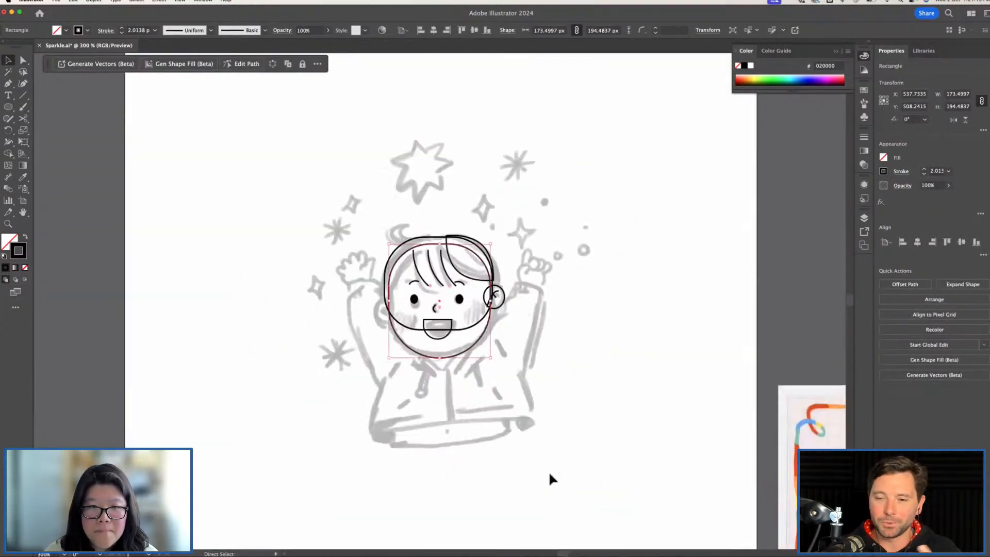
scroll(550, 475, right, 3)
click(427, 380)
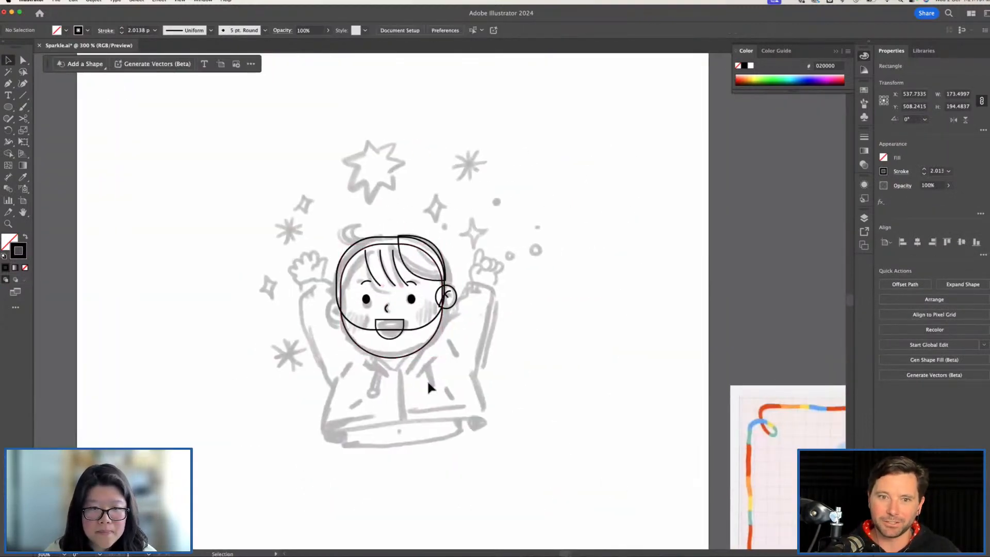
key(super+equal)
key(super+equal)
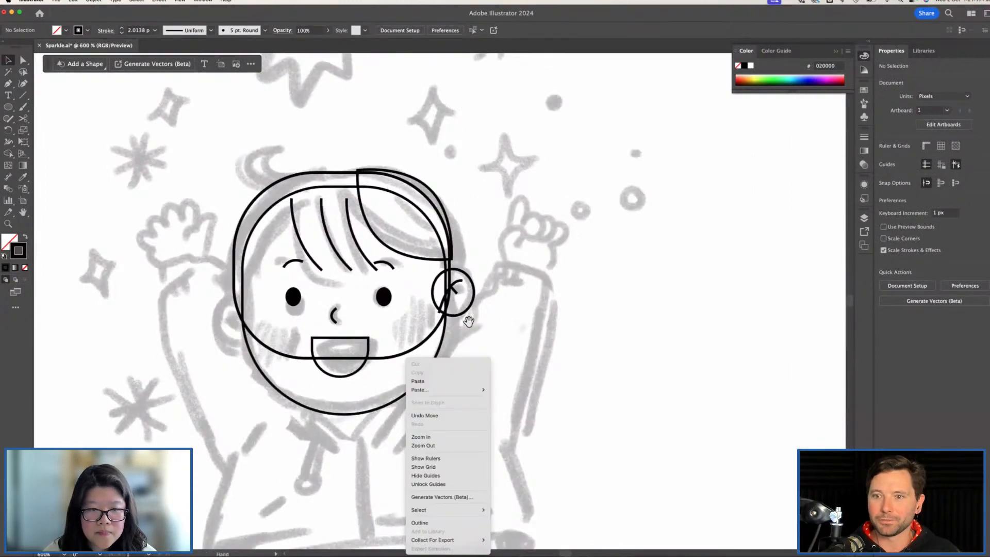
scroll(544, 319, down, 5)
scroll(545, 320, left, 4)
key(p)
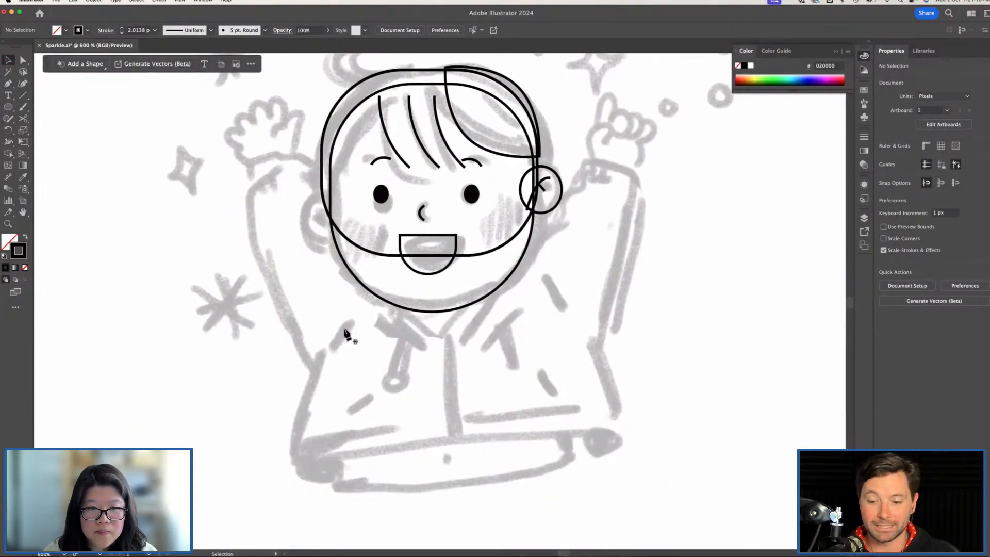
click(354, 304)
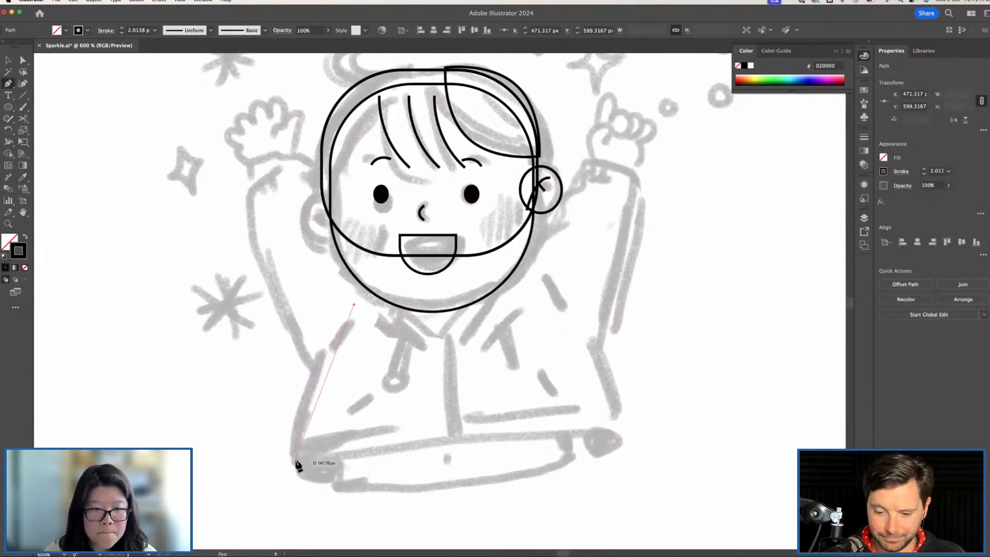
click(295, 458)
drag(296, 458, 297, 513)
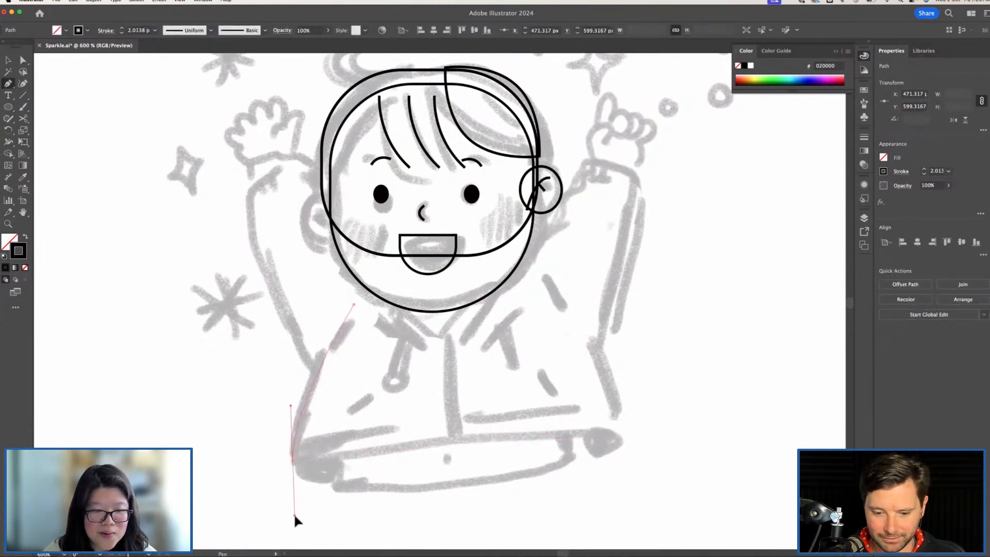
drag(293, 462, 293, 463)
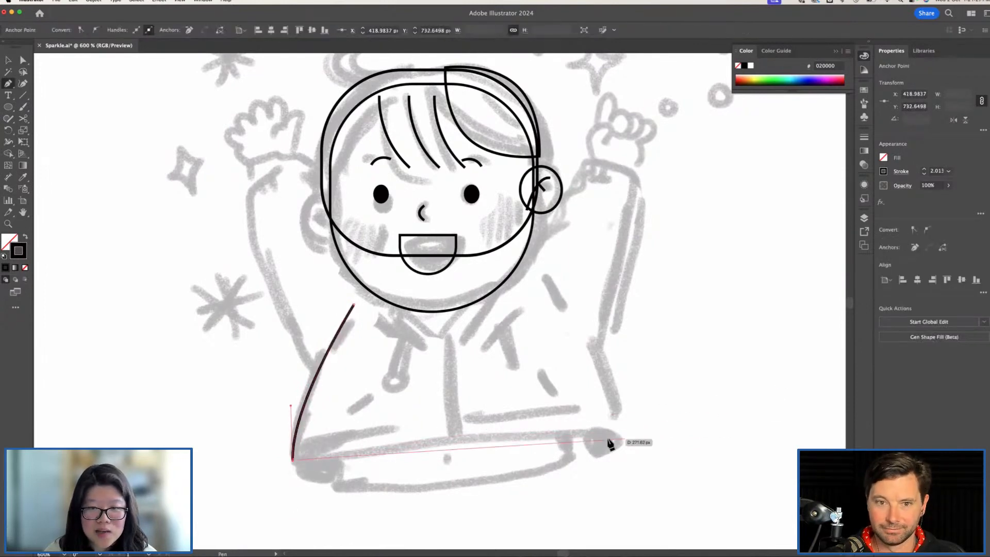
Continue the hoodie path with a gentle curve along the hem and a curve up the right side, leaving it open below the chin
drag(613, 429, 695, 442)
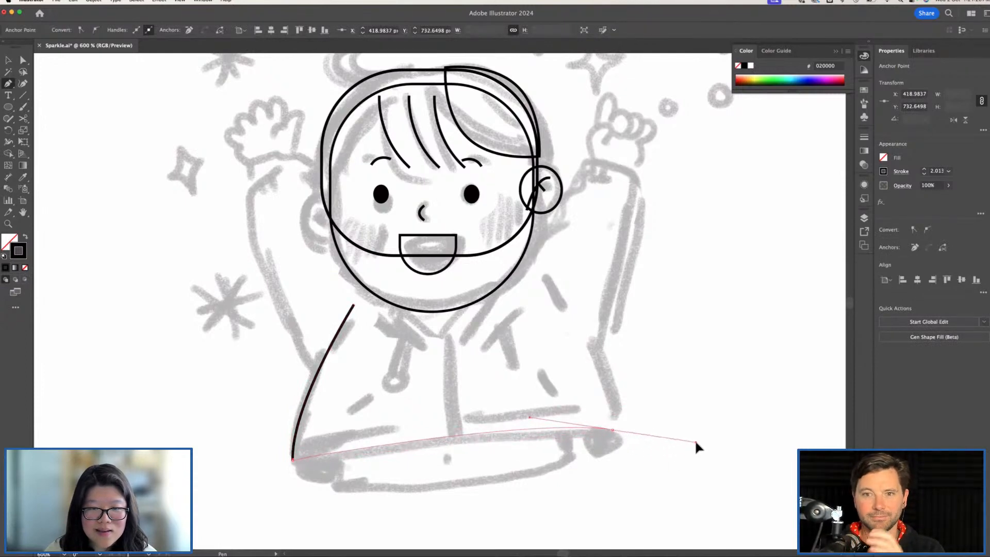
drag(608, 433, 612, 428)
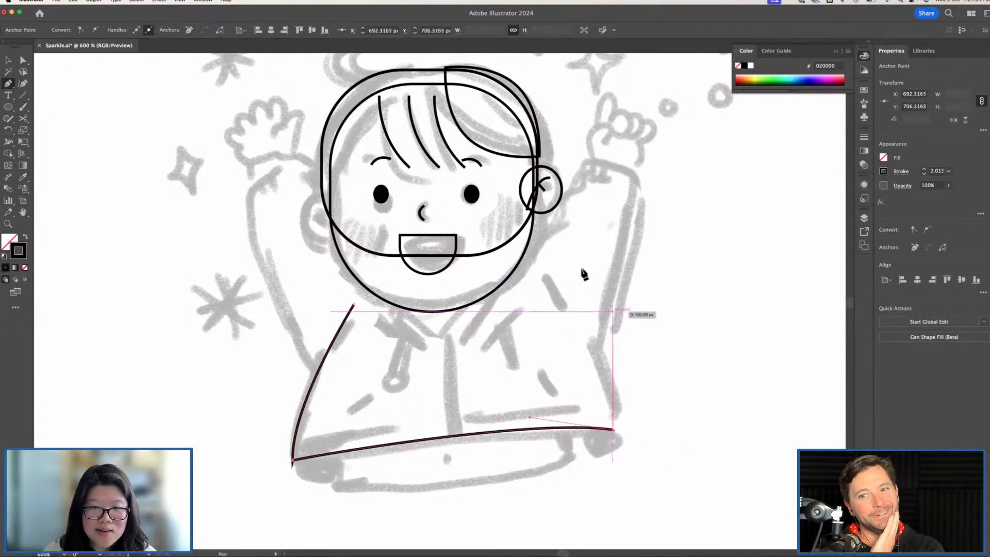
drag(550, 277, 504, 222)
key(v)
click(662, 291)
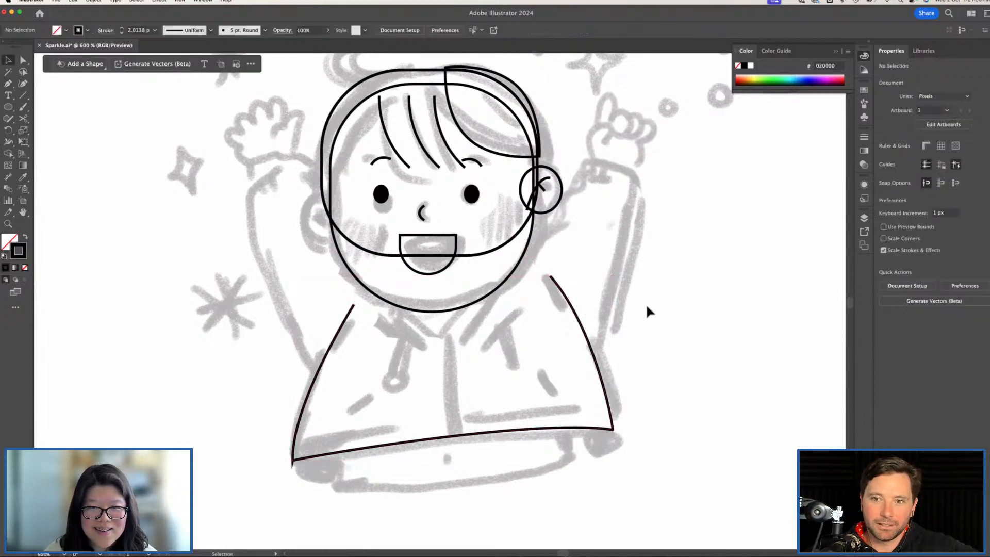
Adjust the curve handle of the hoodie's left side so it rises more directly from the hem corner towards the shoulder
scroll(639, 311, up, 2)
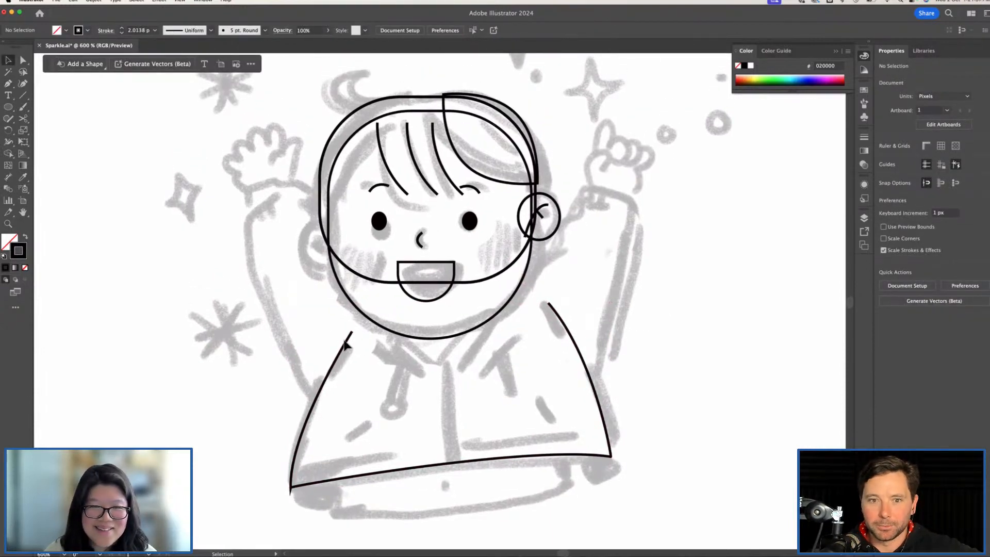
click(353, 331)
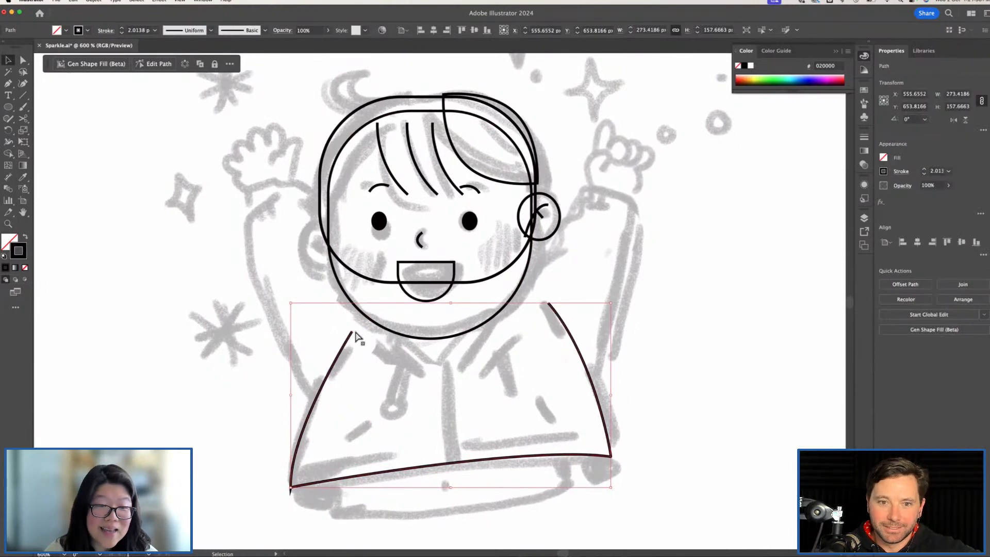
key(a)
click(353, 331)
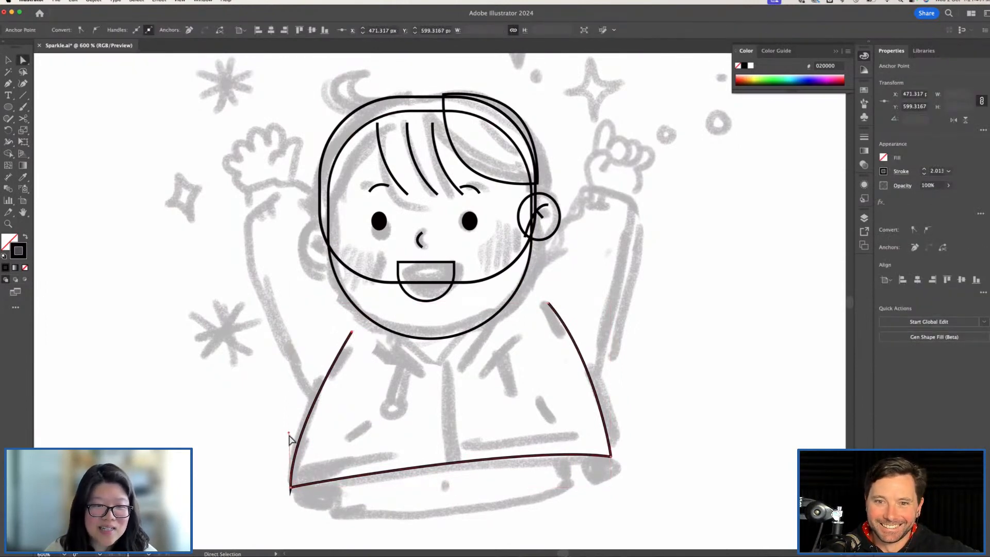
click(283, 413)
click(299, 422)
drag(289, 434, 307, 392)
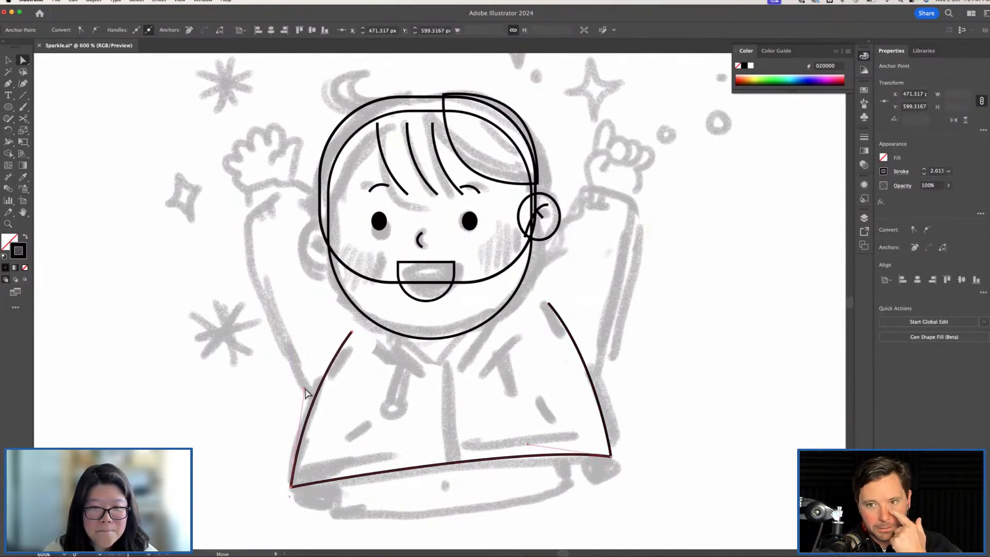
key(v)
click(660, 355)
scroll(659, 356, up, 2)
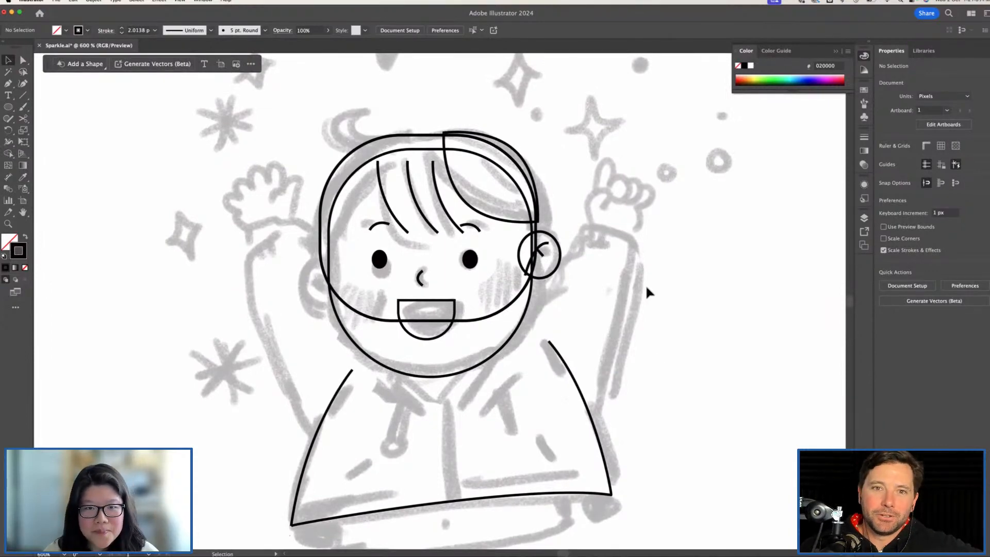
Shorten the face shape from its lower edge to a height of about 191 px, raising the chin slightly
click(445, 376)
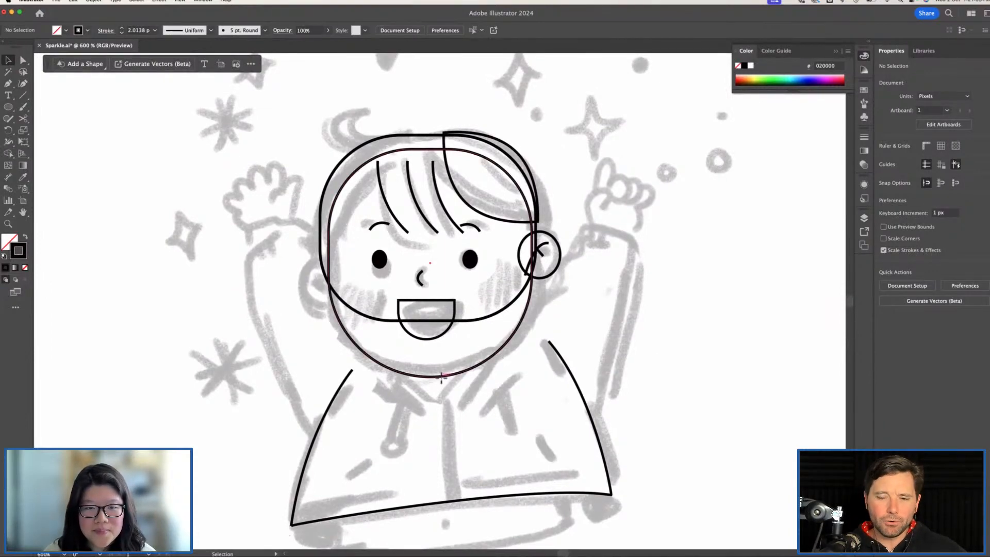
drag(431, 378, 431, 372)
click(557, 325)
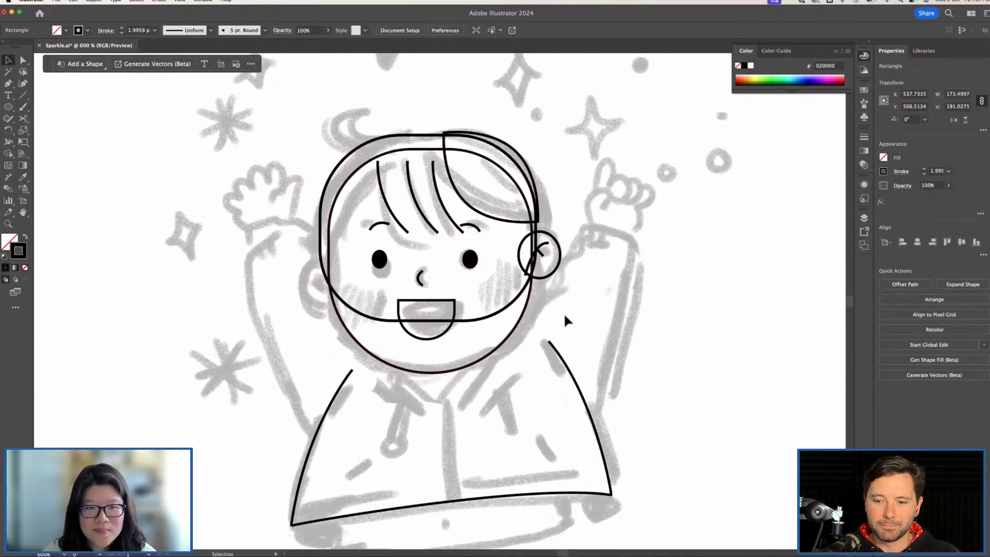
key(super+minus)
key(super+equal)
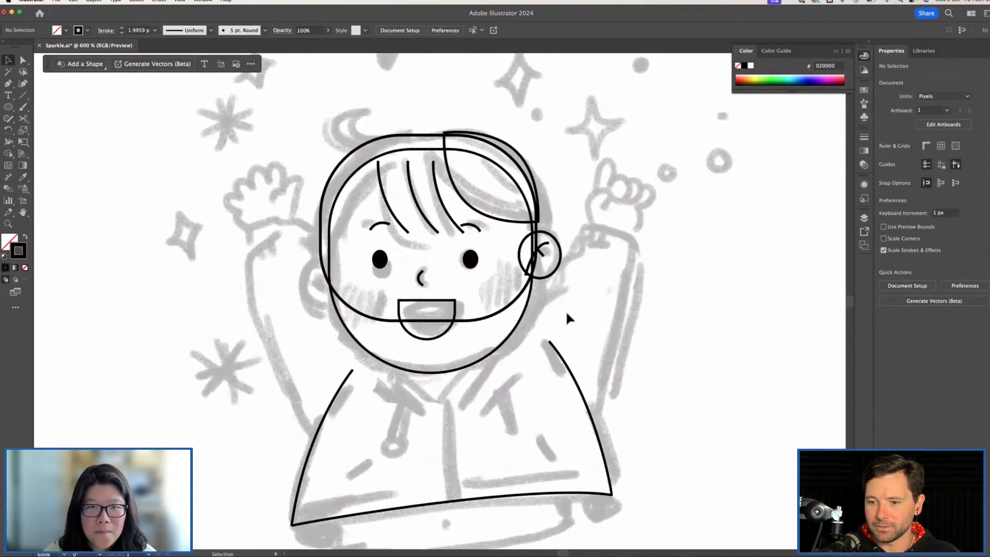
Give the face shape a light peach fill (#ffe1ca) and no stroke
click(507, 332)
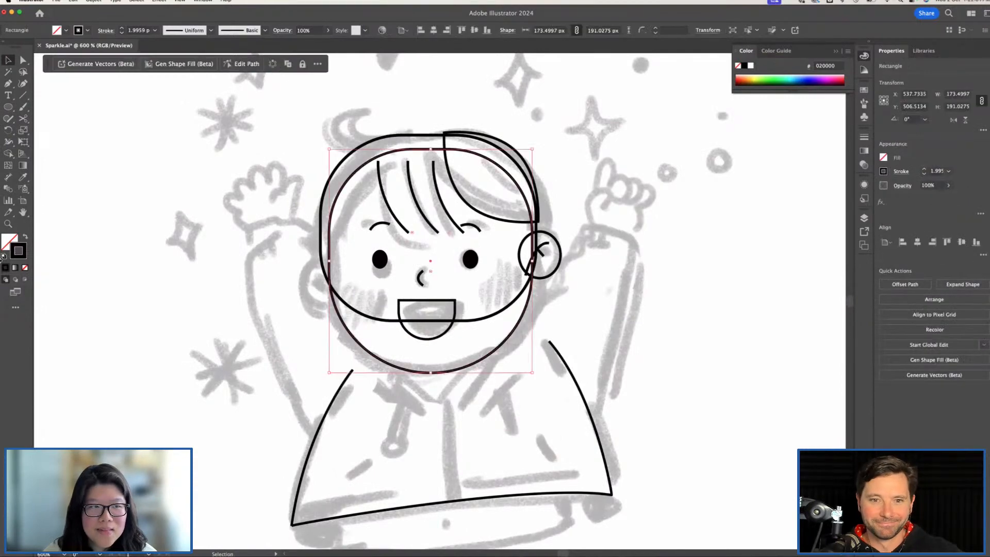
click(23, 237)
double_click(9, 241)
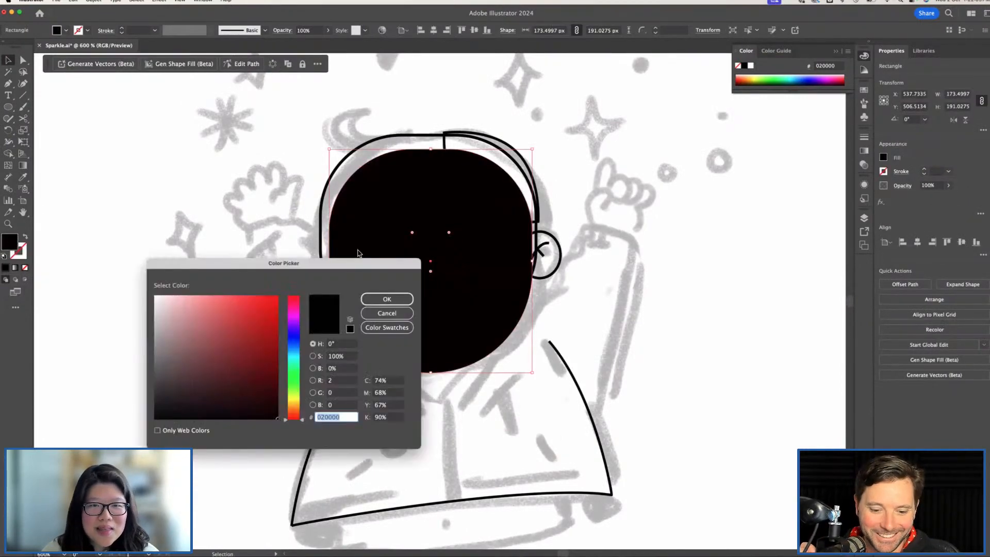
drag(304, 420, 298, 411)
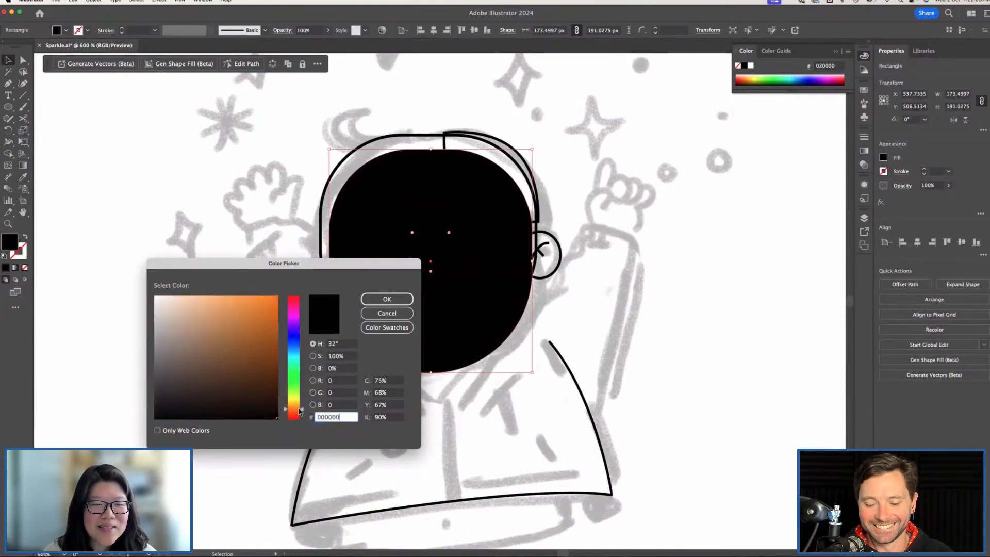
drag(179, 305, 175, 288)
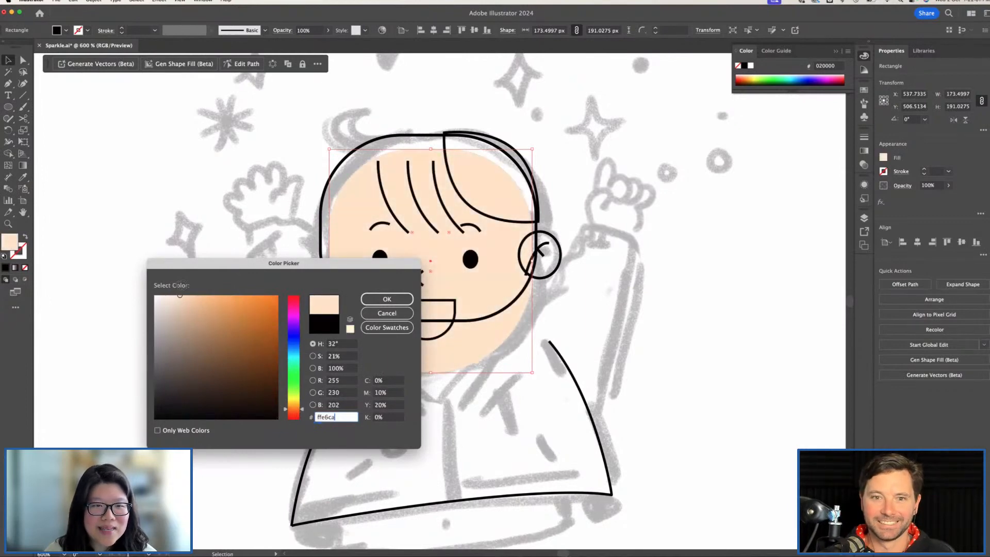
drag(297, 413, 297, 414)
click(387, 299)
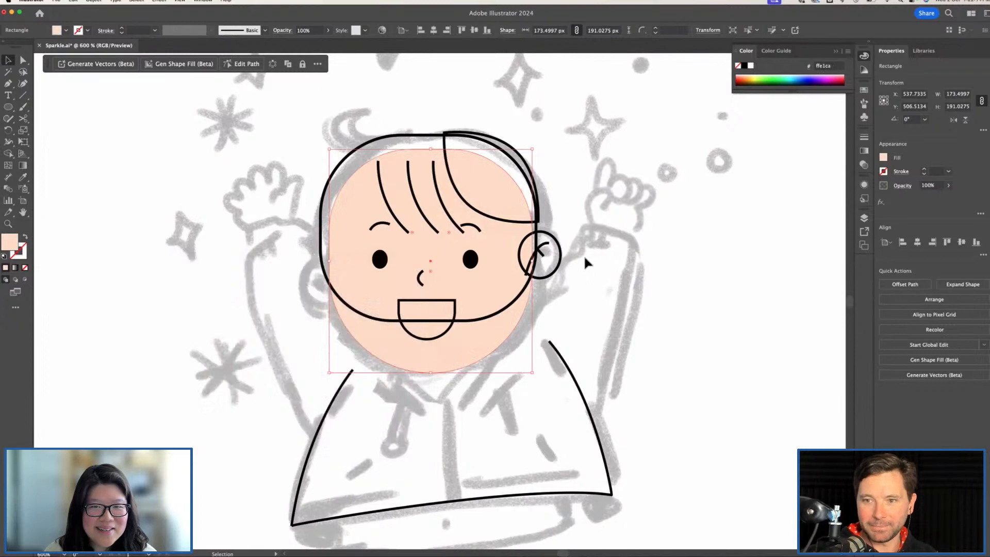
Fill the ear ellipse with a darker peach (#ffbb8d), without a stroke, and send it behind the face
click(591, 259)
click(561, 257)
key(i)
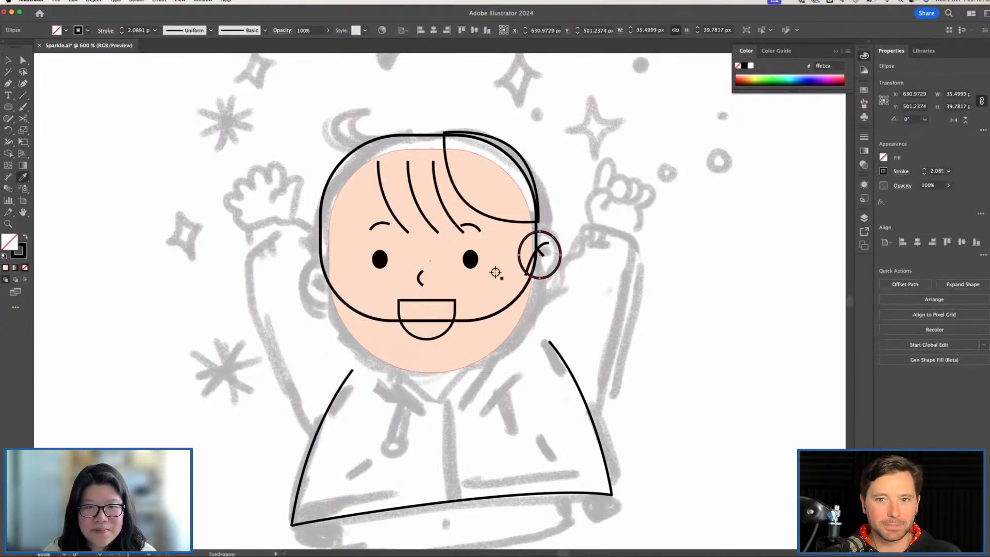
click(496, 273)
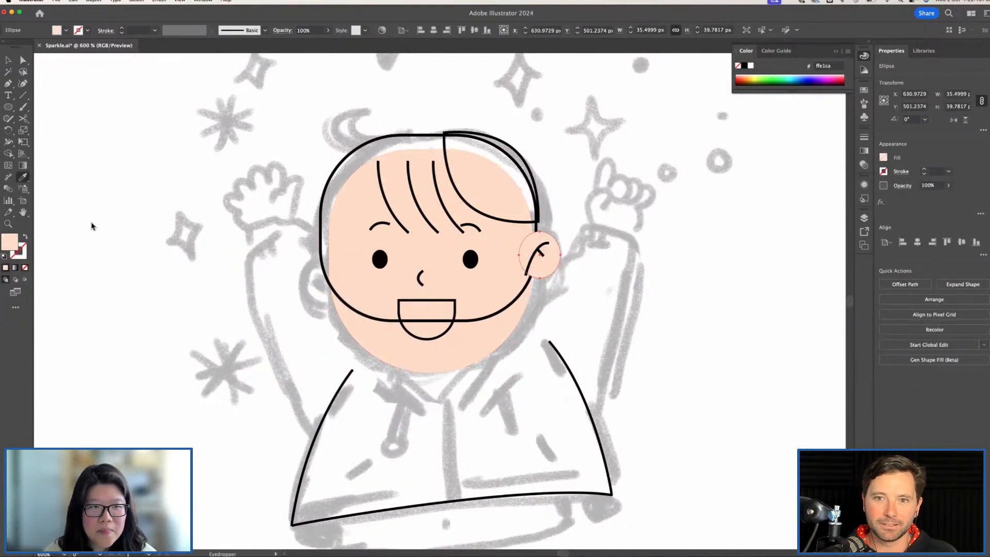
text(fcbf95)
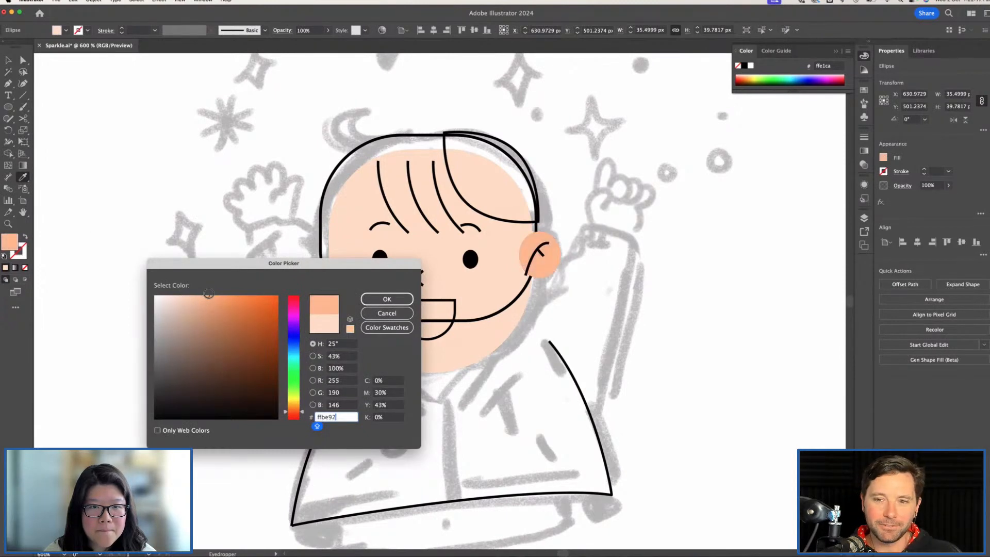
click(386, 299)
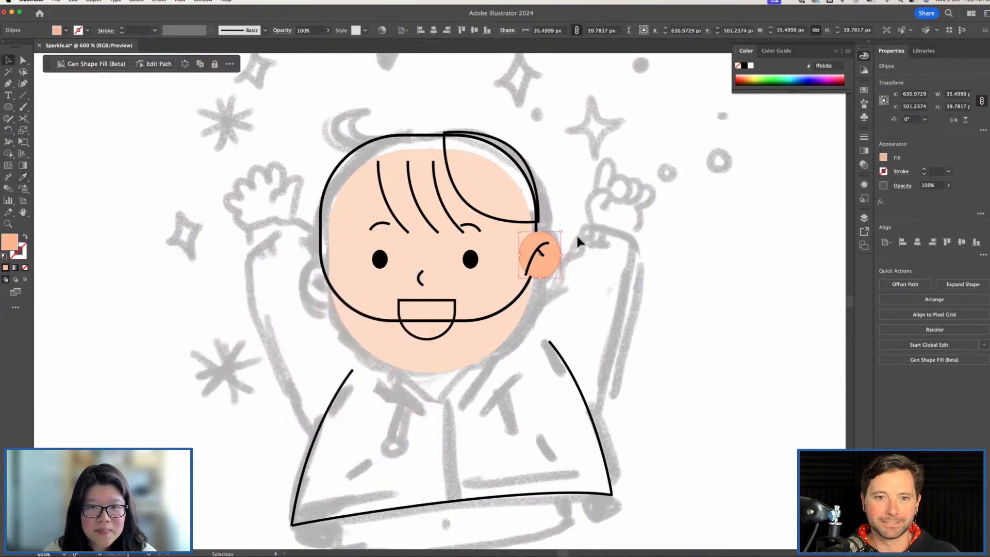
key(super+shift+bracketleft)
click(578, 237)
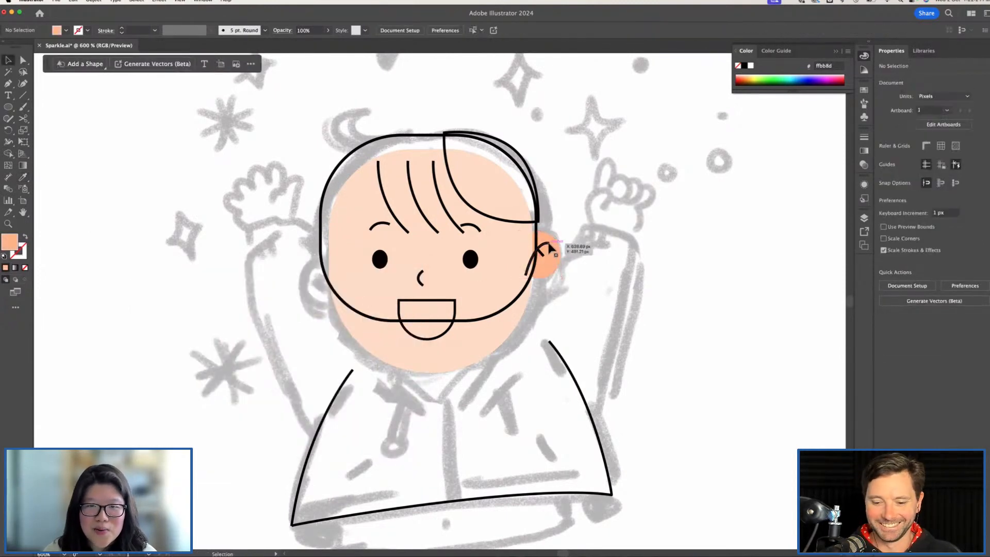
Give the ear's inner line an orange-red stroke (#ff6d40) and no fill
click(547, 244)
click(545, 243)
key(i)
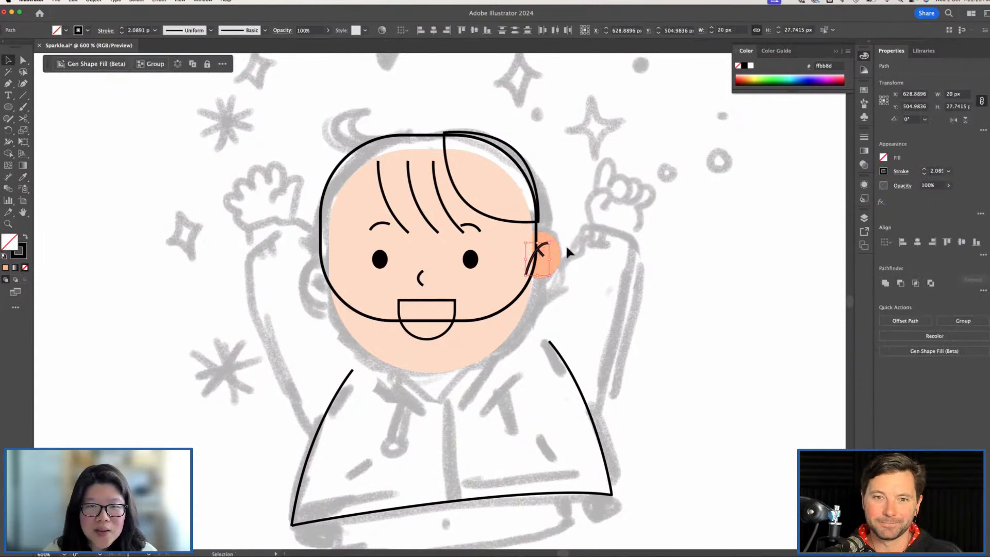
click(548, 239)
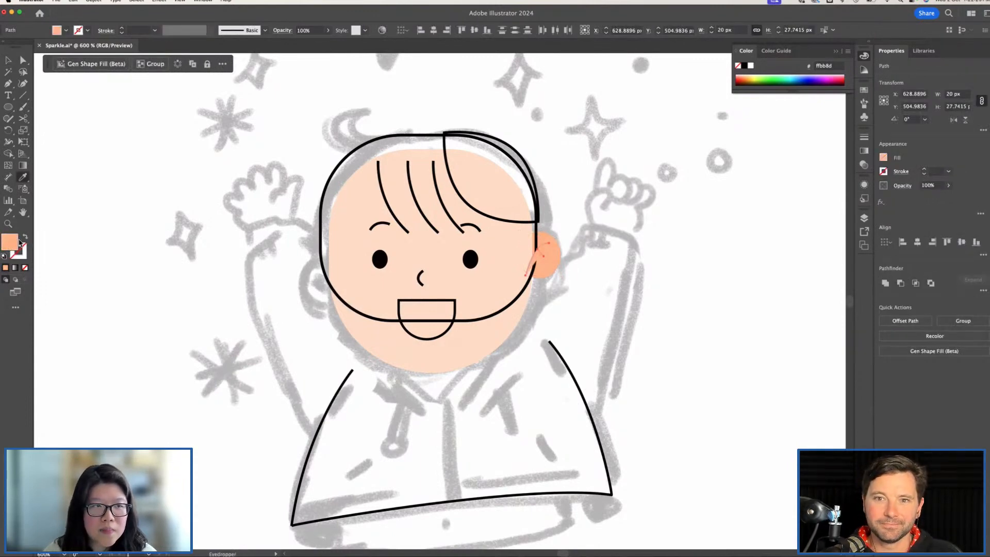
click(25, 236)
double_click(18, 251)
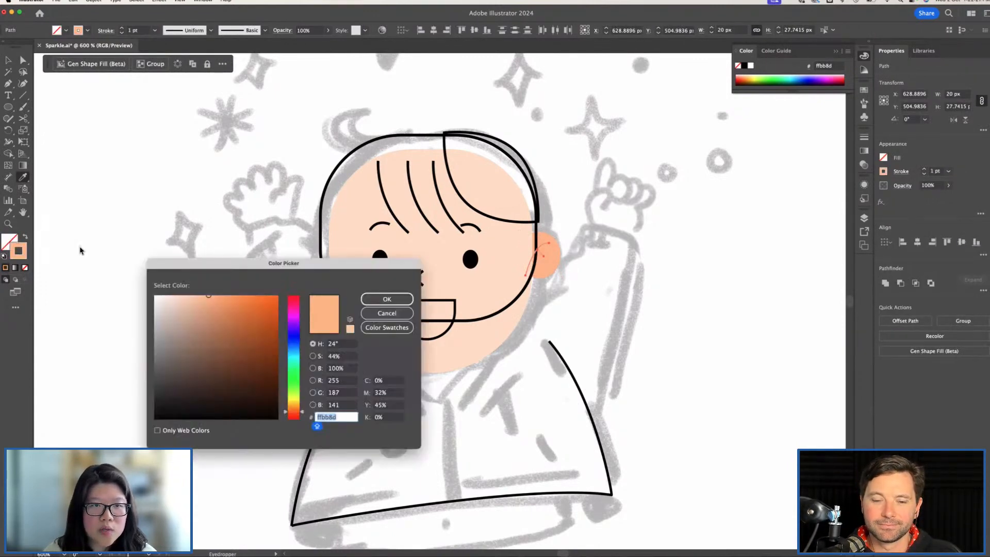
mouse_move(209, 305)
mouse_down()
mouse_move(234, 277)
mouse_move(248, 293)
mouse_up()
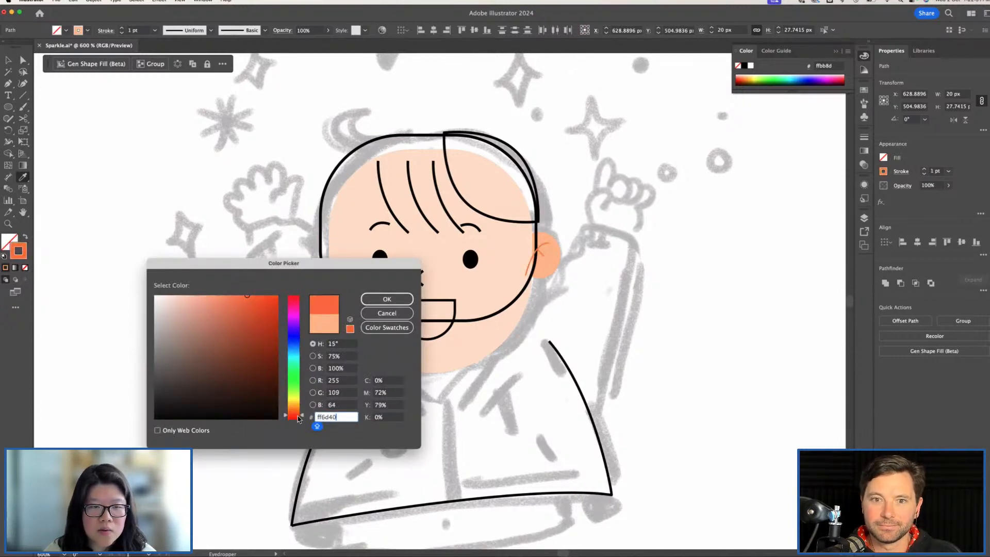
click(387, 299)
Set the ear's inner line to a 3 pt stroke weight with round caps
click(141, 31)
text(3)
key(Return)
click(107, 30)
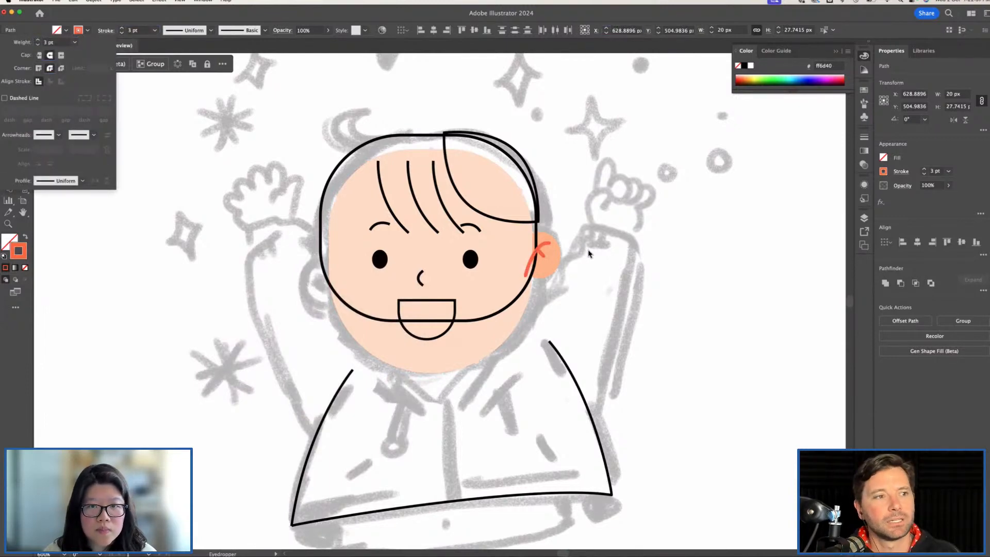
key(Escape)
Group the ear ellipse with its inner lines
key(v)
drag(571, 257, 546, 230)
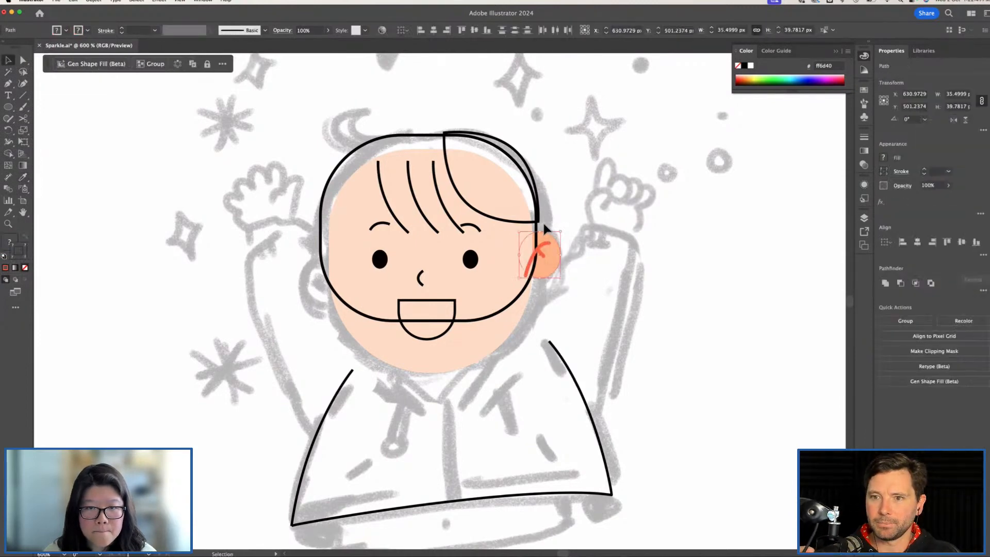
key(super+g)
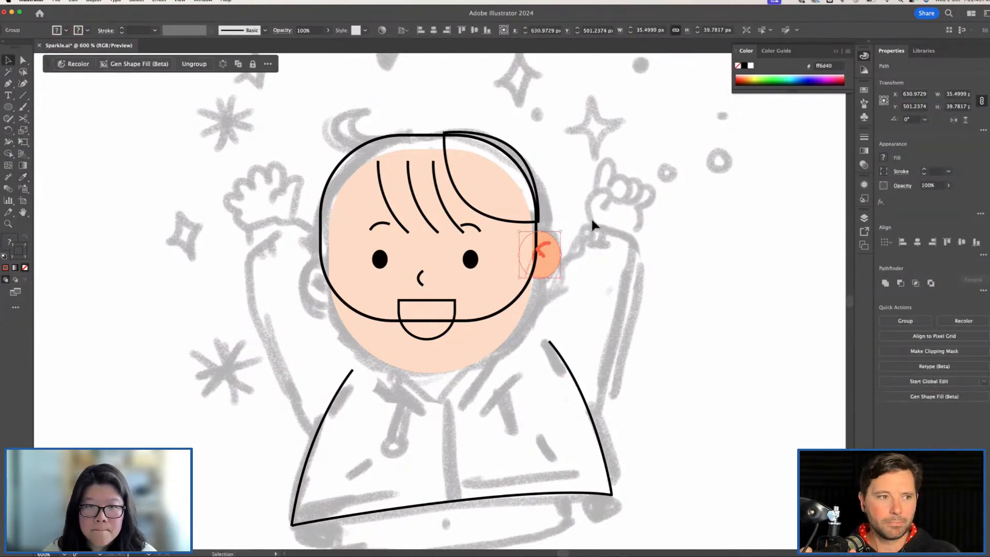
Send the ear and its inner lines to the back, behind the face and the hair outline
click(591, 218)
click(543, 253)
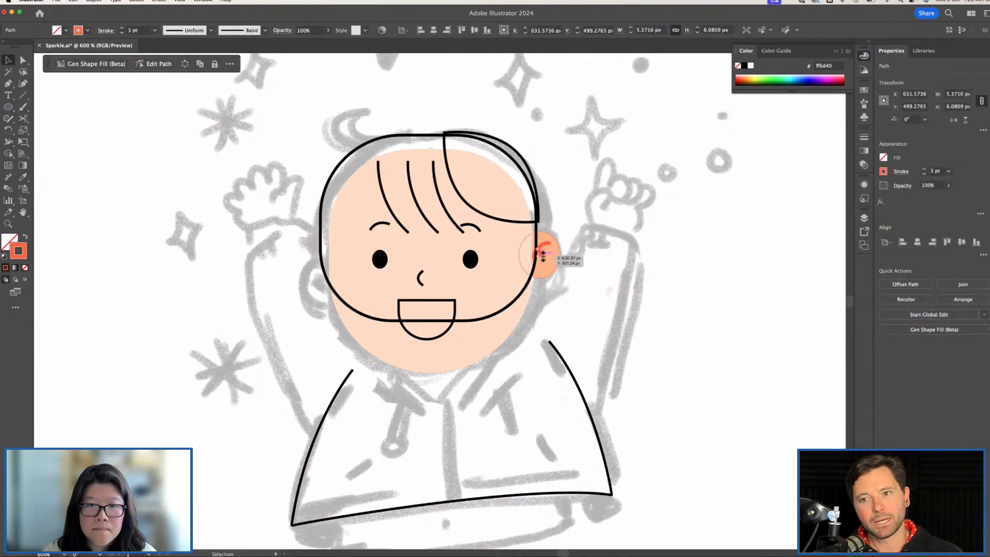
key(super+equal)
key(super+equal)
key(super+equal)
click(558, 245)
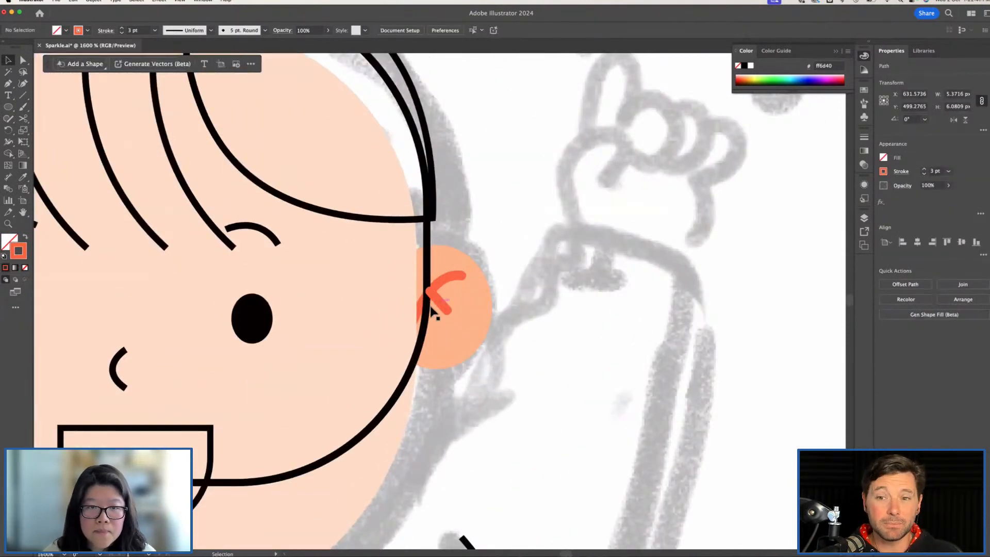
click(436, 302)
shift+click(447, 280)
shift+click(465, 291)
shift+click(466, 292)
key(shift+super+bracketleft)
key(super+minus)
click(517, 227)
key(super+minus)
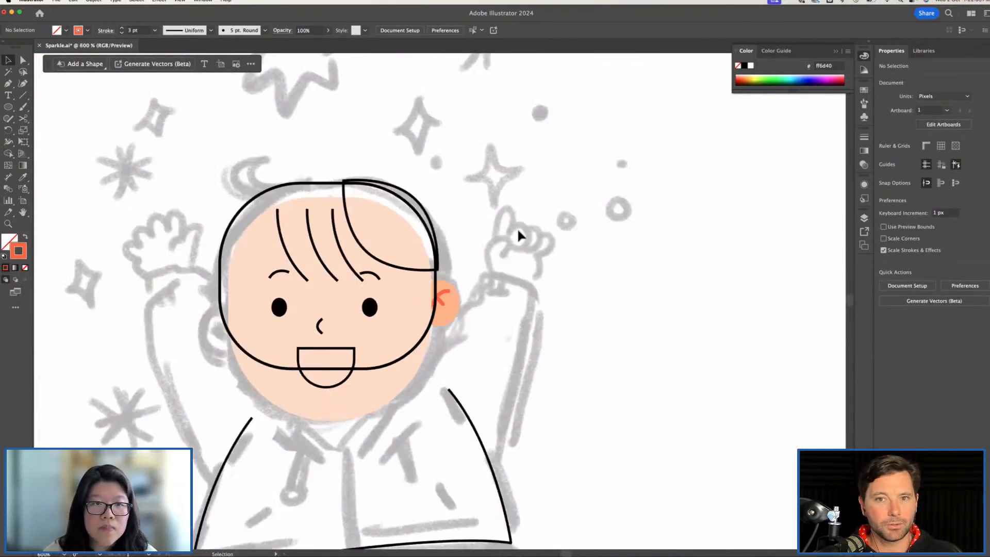
Fill the swept fringe shape on the forehead with orange (#e87a43) and remove its stroke
click(406, 268)
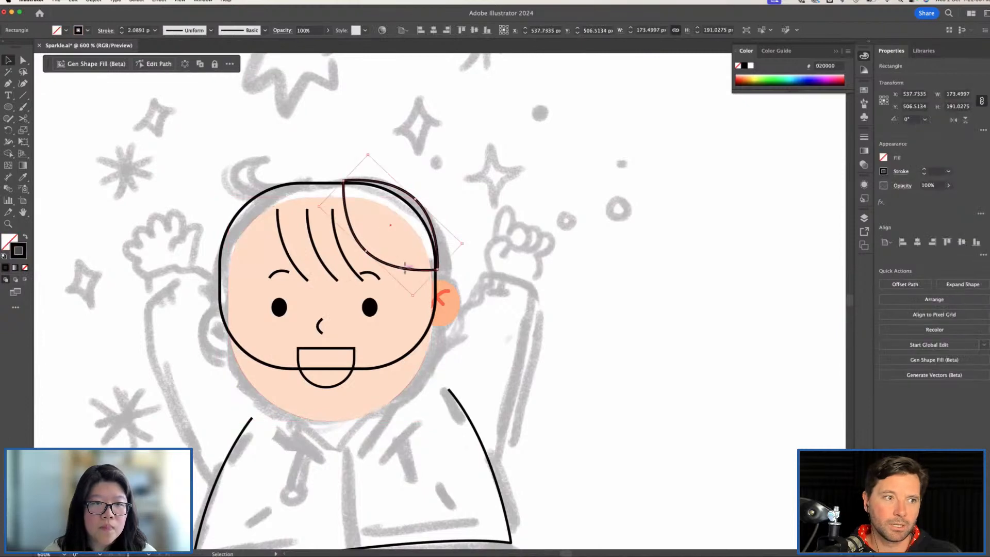
key(shift+x)
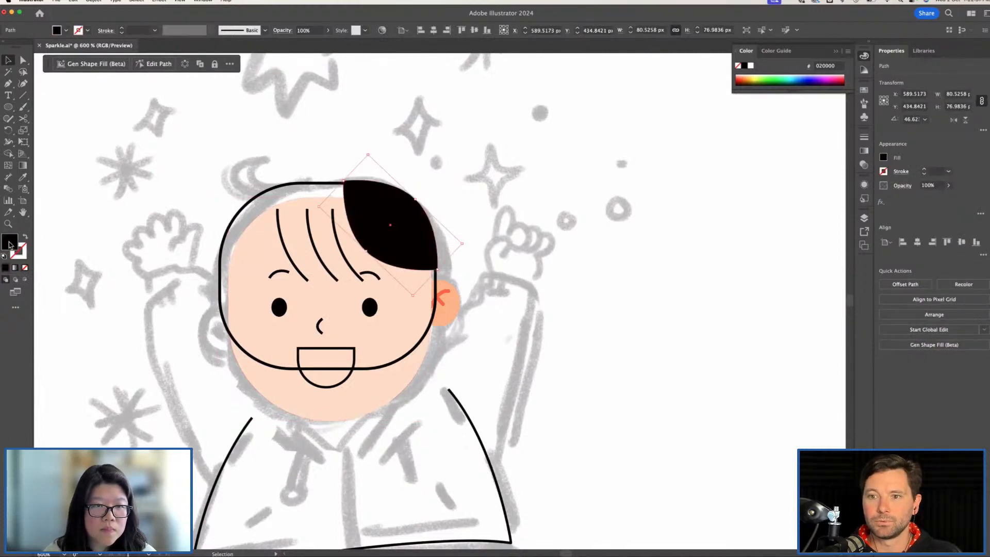
double_click(12, 242)
text(e07f4f)
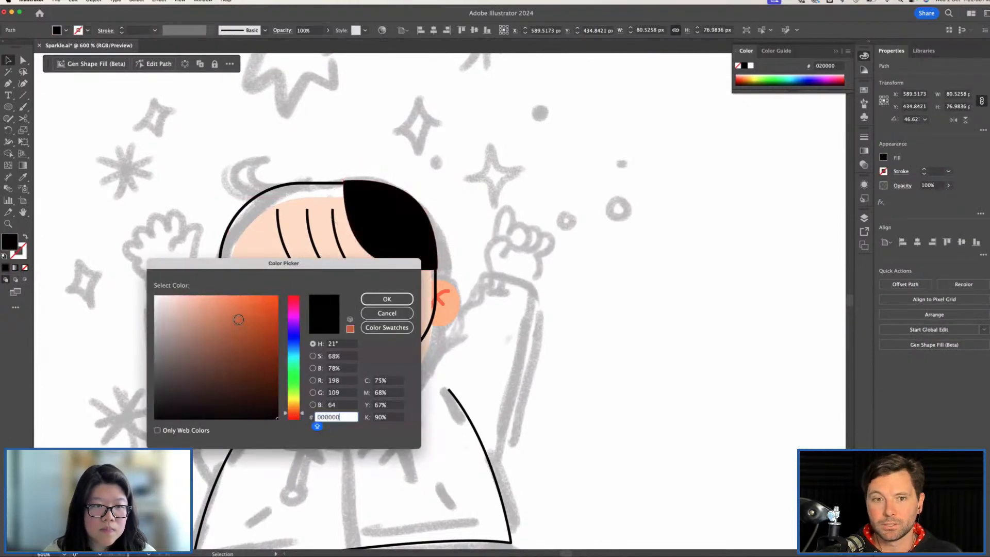
click(386, 299)
Apply the fringe's orange fill to the rounded hair rectangle behind the face
click(292, 183)
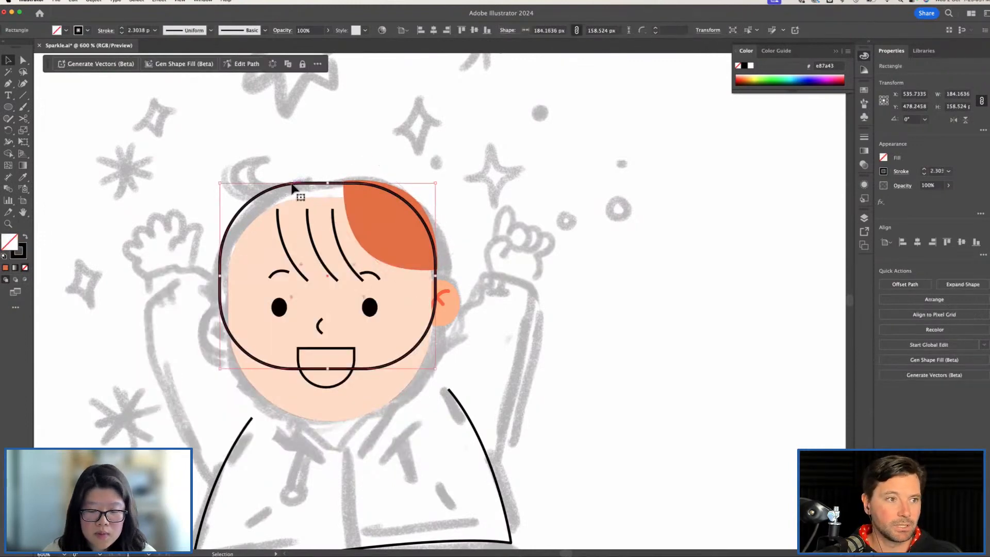
key(i)
click(350, 203)
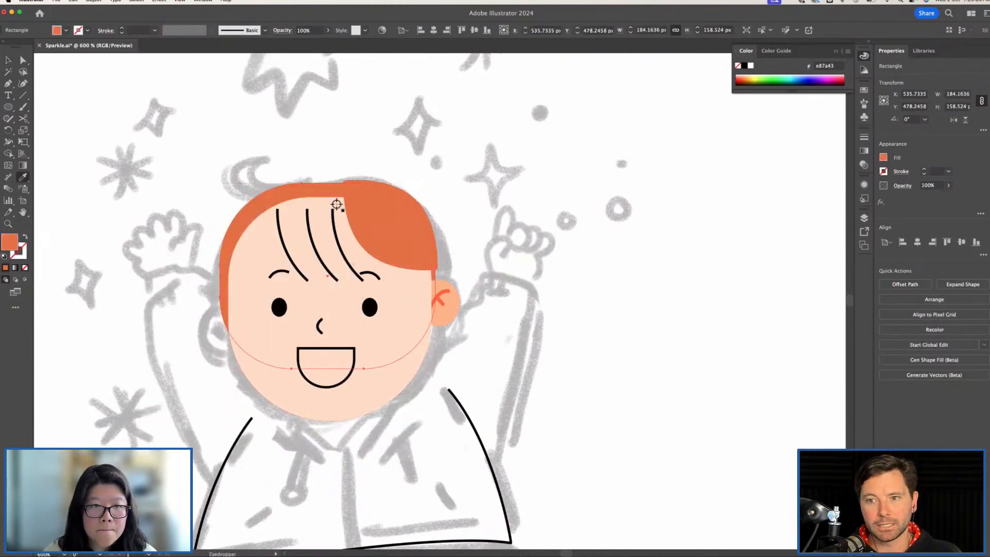
key(v)
click(404, 150)
Replace the rounded hair rectangle with an orange circle about 201 px across, placed behind the face and ear
click(311, 184)
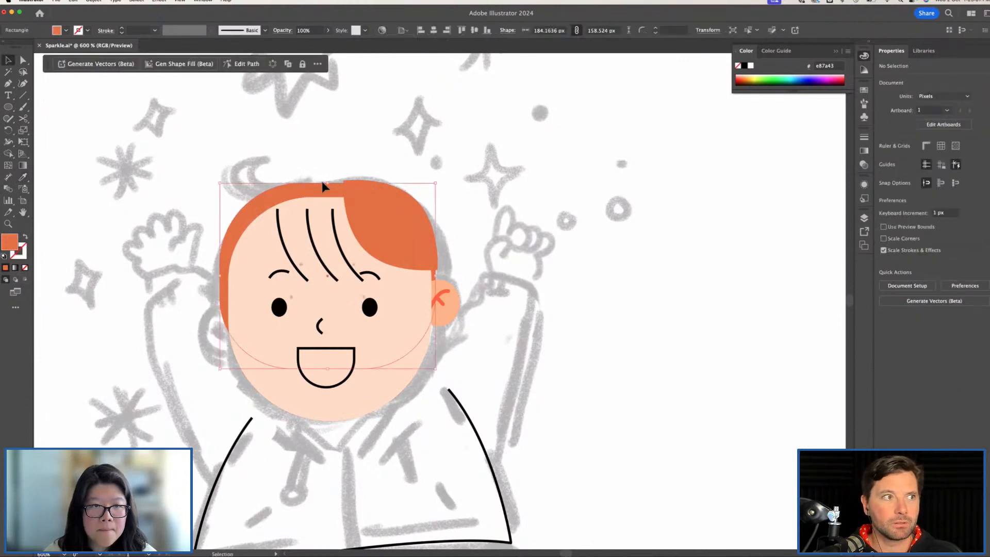
key(Delete)
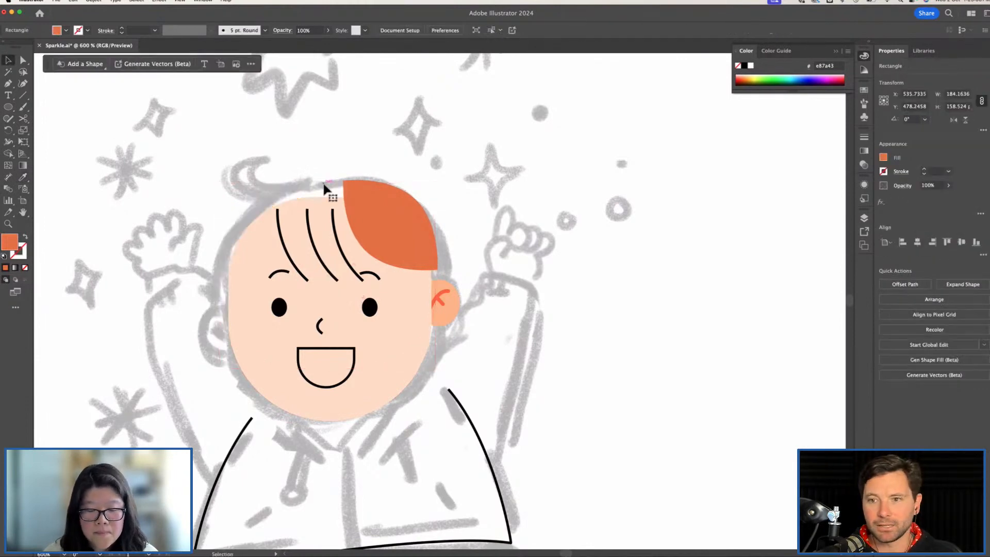
key(l)
drag(232, 177, 450, 344)
key(v)
scroll(361, 206, left, 1)
drag(336, 195, 325, 190)
key(e)
drag(442, 178, 450, 166)
key(v)
drag(314, 177, 318, 175)
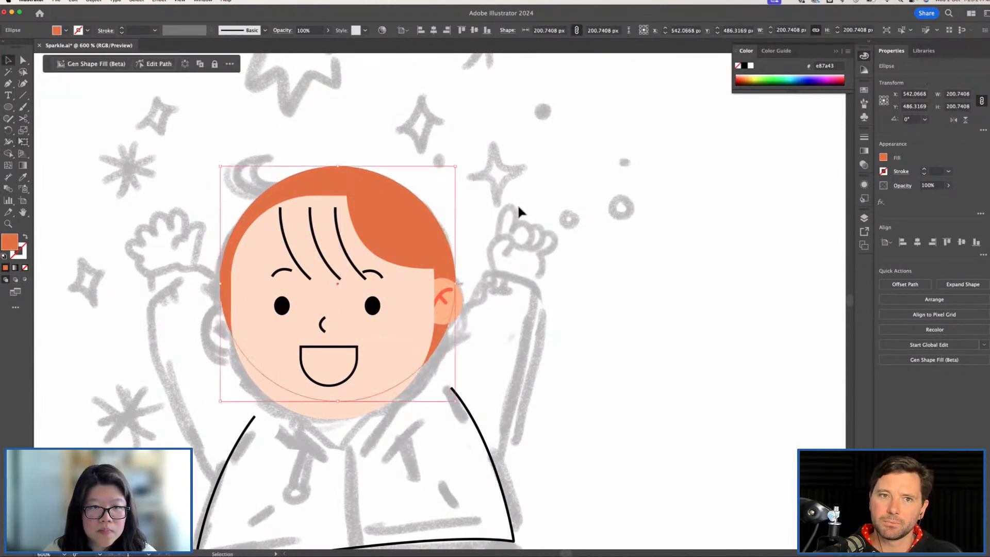
click(530, 215)
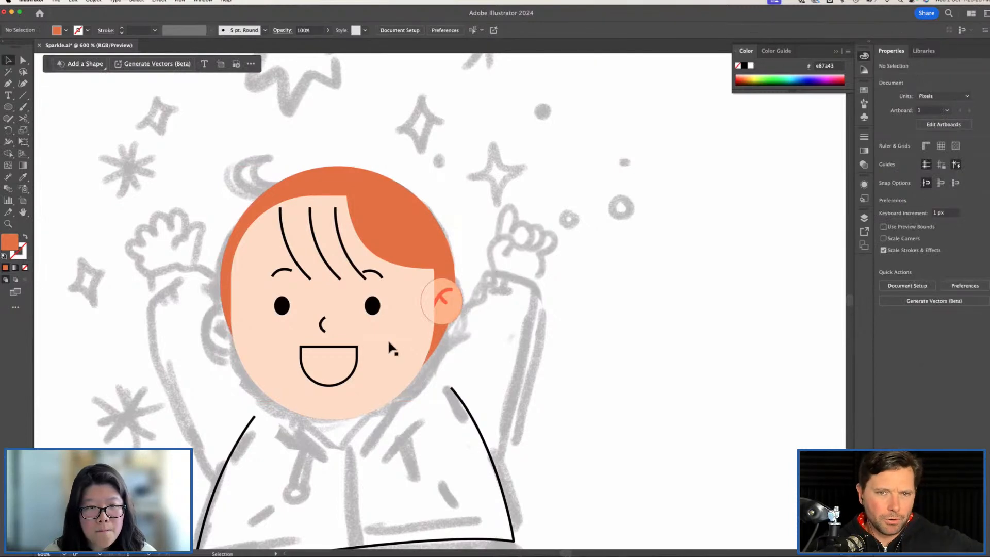
Recolor both eyes with a dark magenta fill (#8e1446)
click(370, 309)
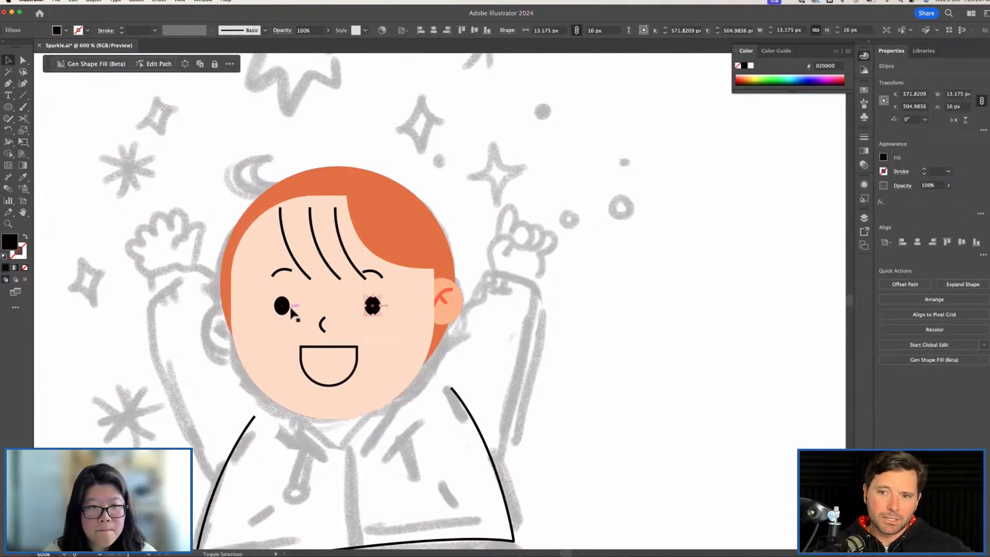
shift+click(283, 307)
double_click(8, 242)
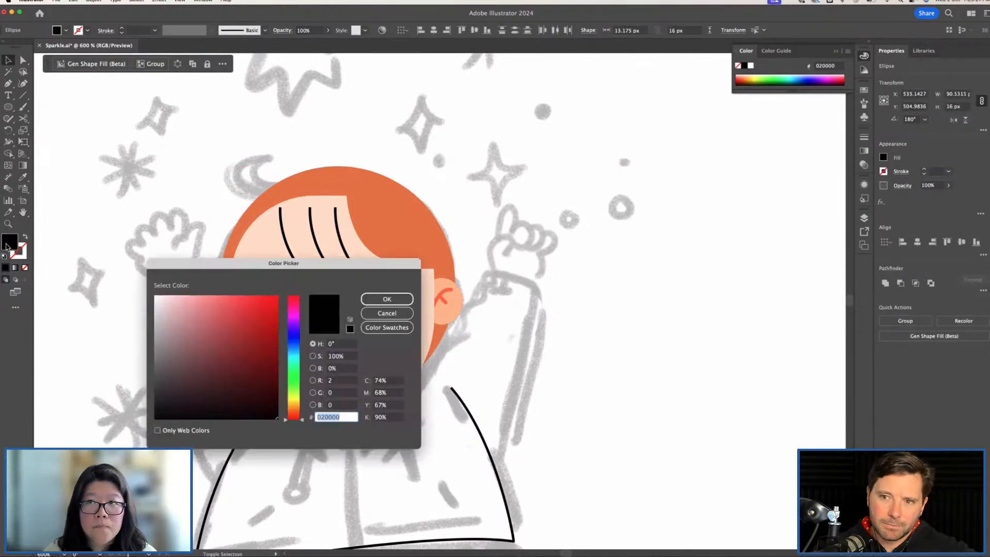
drag(288, 311, 292, 304)
drag(247, 329, 260, 350)
click(382, 300)
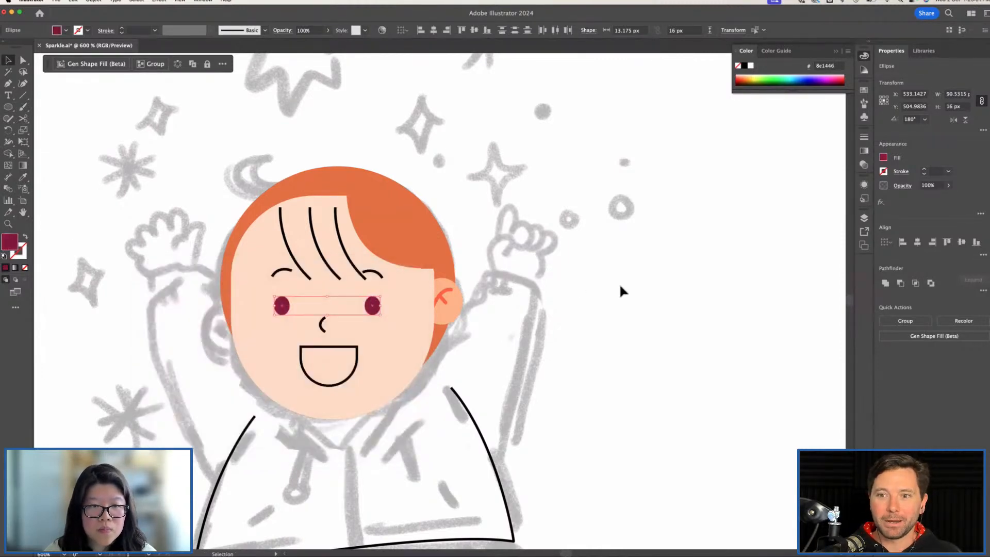
click(624, 283)
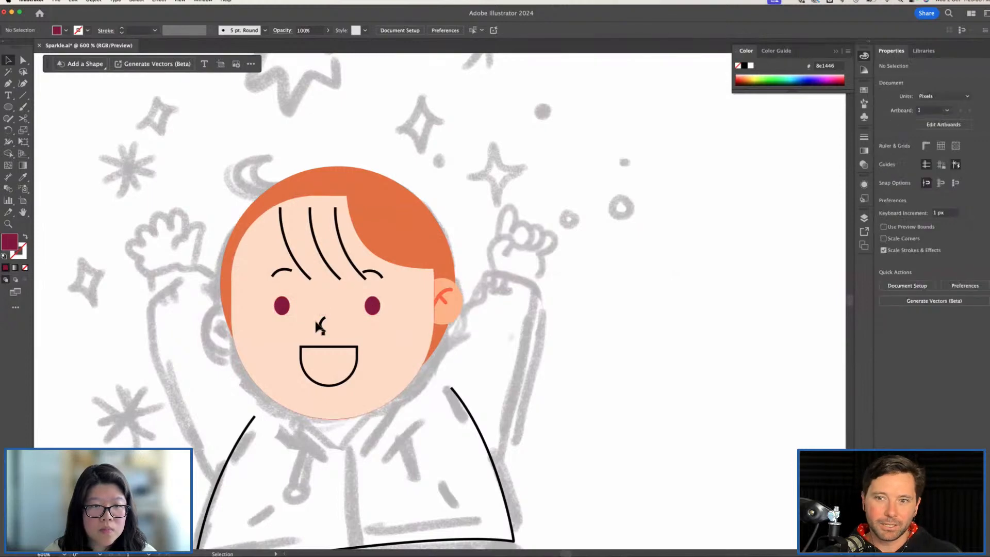
Apply the ear line's orange-red 3 pt stroke to the nose and both eyebrows
key(i)
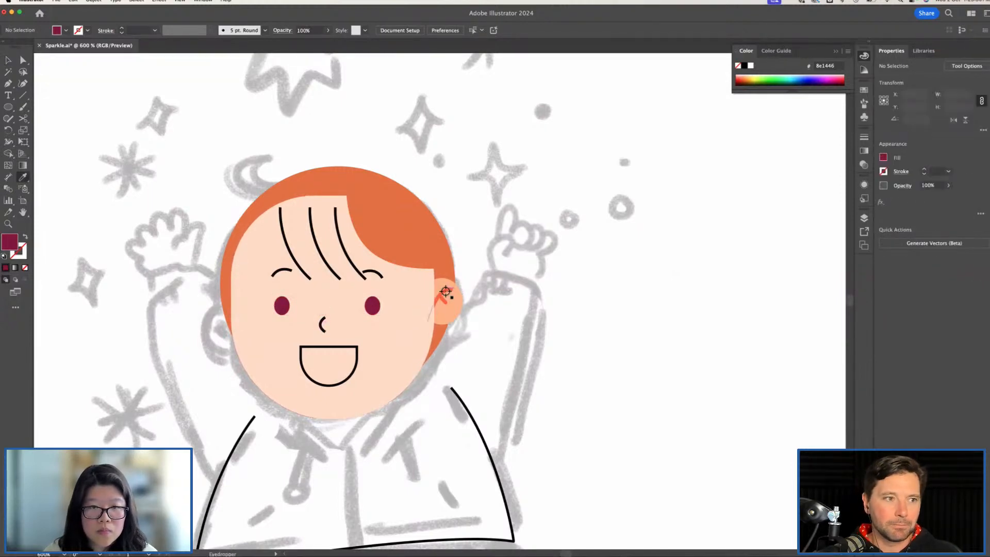
click(439, 297)
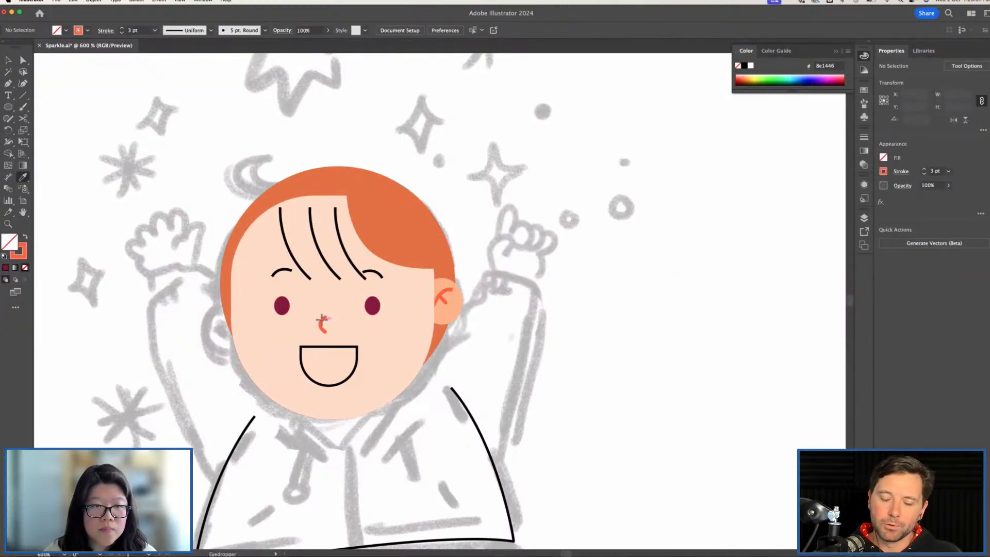
click(283, 270)
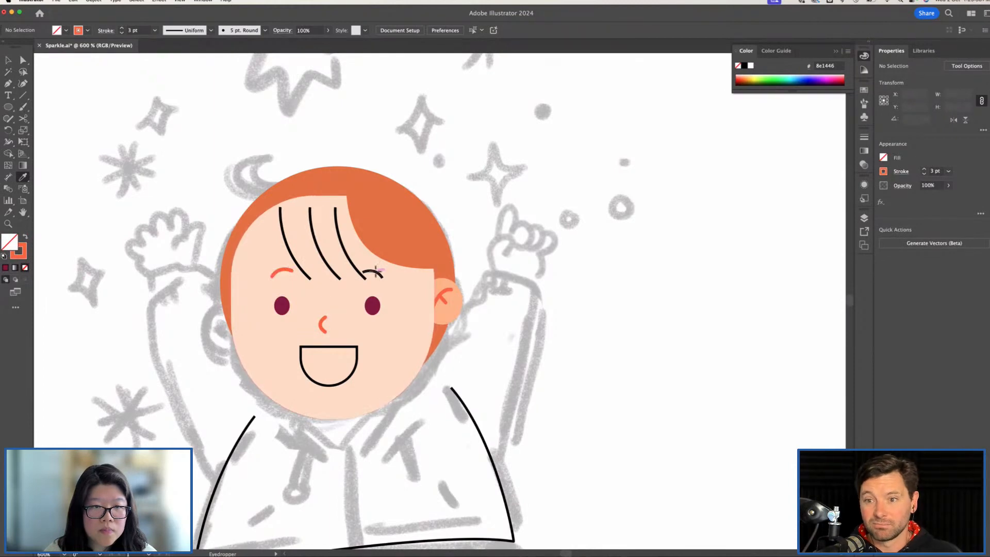
click(375, 271)
Fill the mouth shape with the eyes' dark magenta and no stroke
key(v)
click(326, 348)
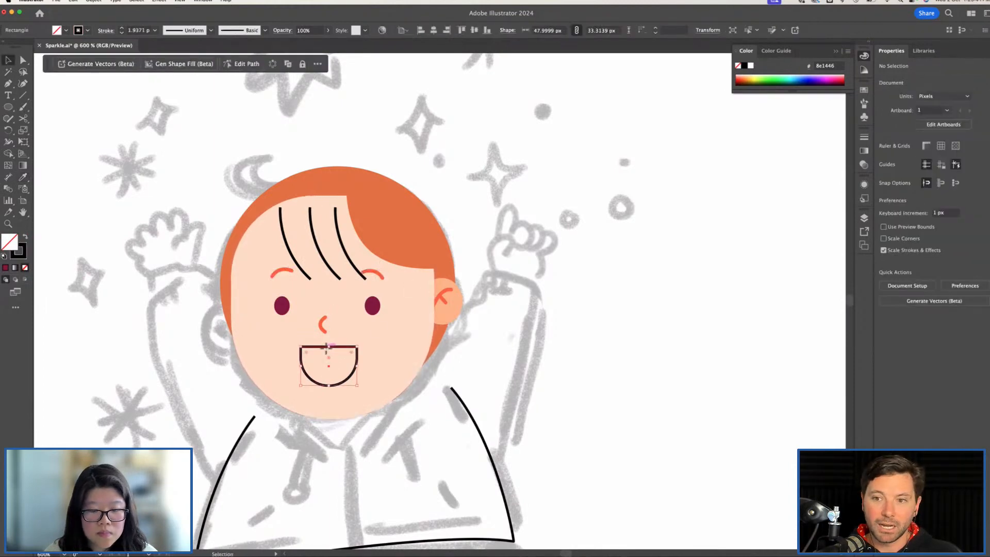
key(i)
click(374, 307)
key(v)
click(590, 321)
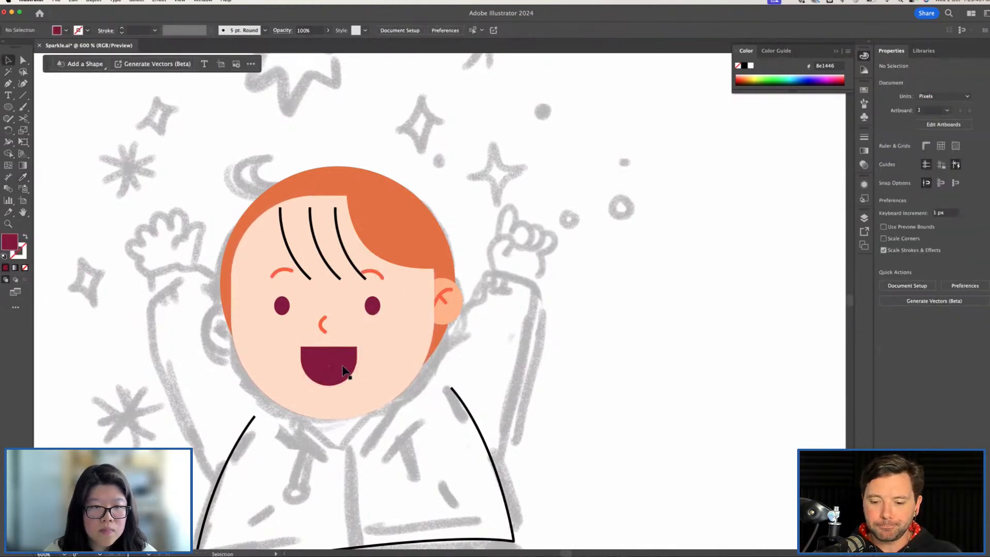
Shorten the mouth from its lower edge to a height of about 27 px
click(331, 383)
drag(329, 385, 329, 380)
click(565, 352)
Draw an ellipse about 57 × 17 px inside the mouth shape, across its upper edge, for the teeth
click(320, 348)
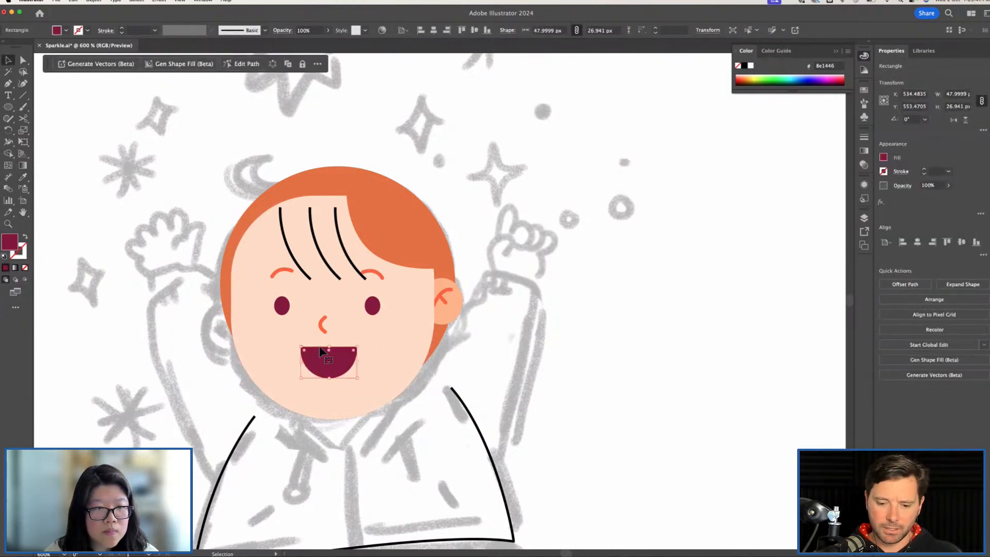
click(25, 280)
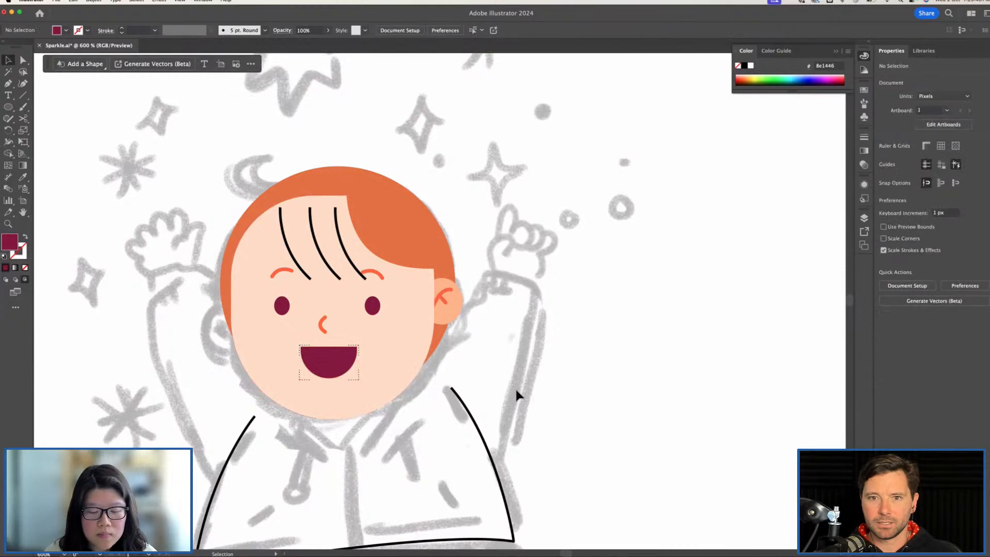
key(l)
drag(296, 336, 364, 355)
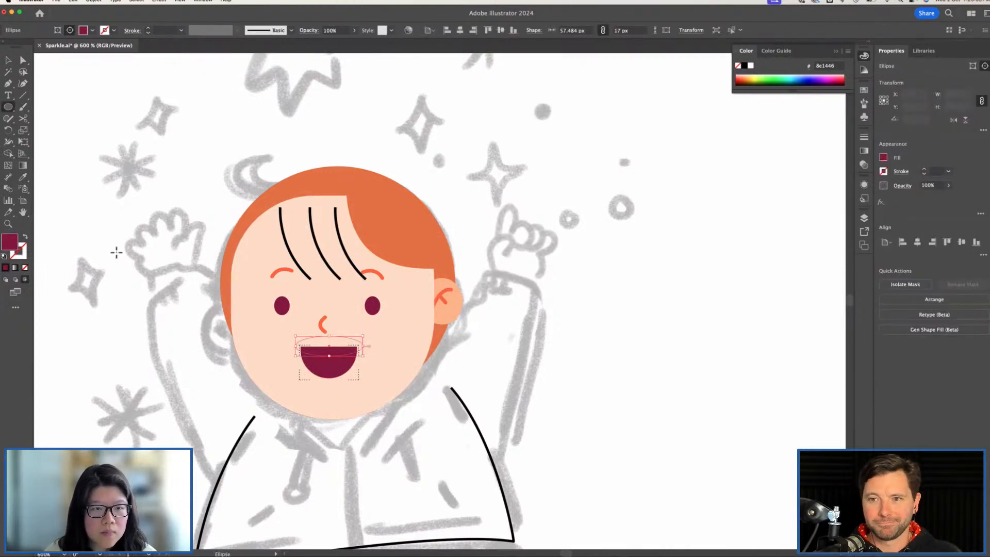
Fill the teeth ellipse with a warm off-white (#fff5ee)
key(i)
click(718, 313)
key(v)
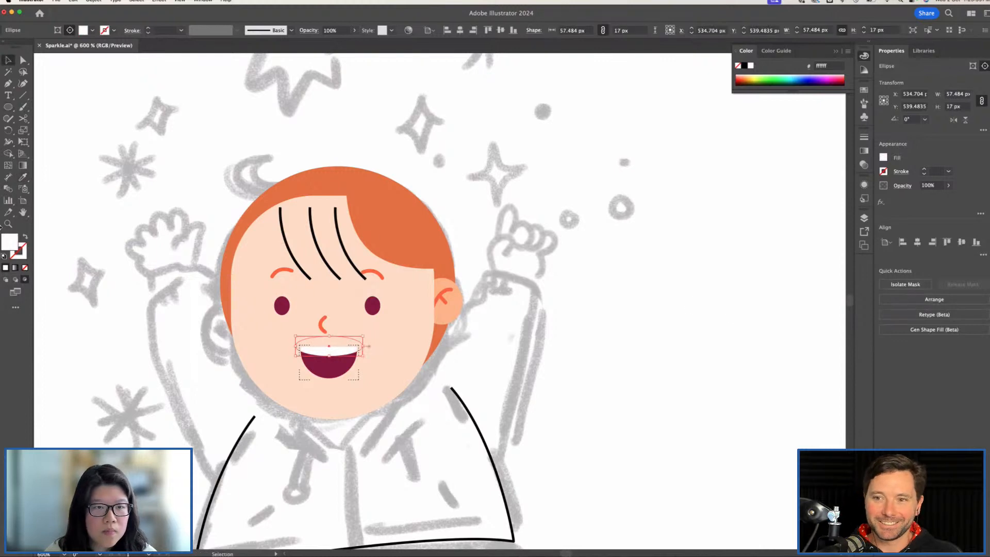
double_click(9, 242)
text(ffeeee)
drag(298, 416, 297, 410)
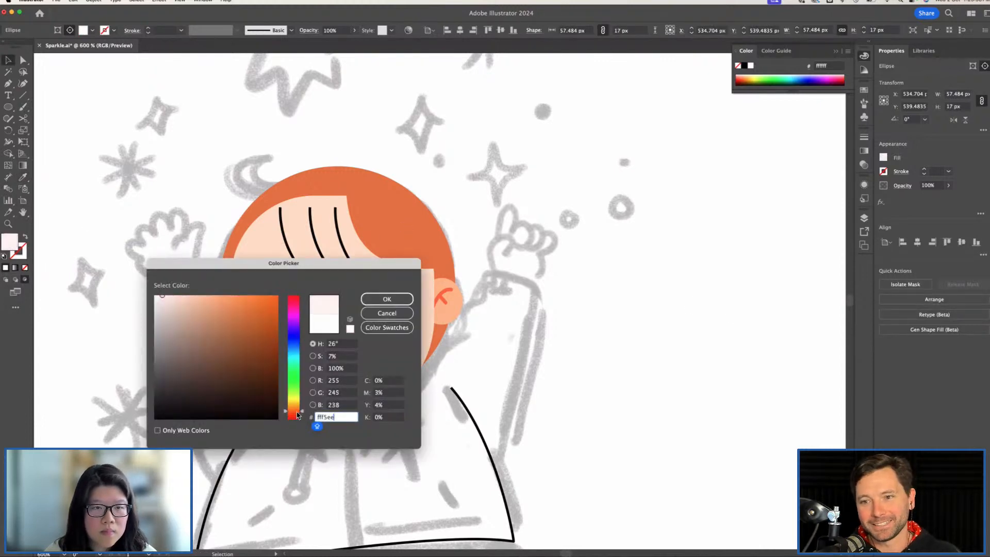
click(387, 299)
click(523, 355)
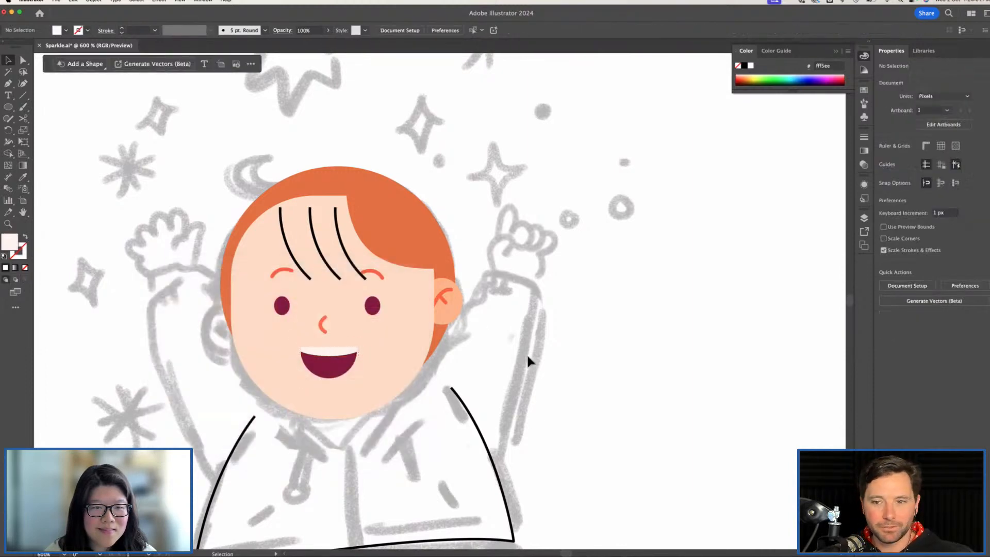
Narrow the teeth ellipse inside the mouth's clip group to about 43 px wide, keeping its 17 px height
double_click(322, 355)
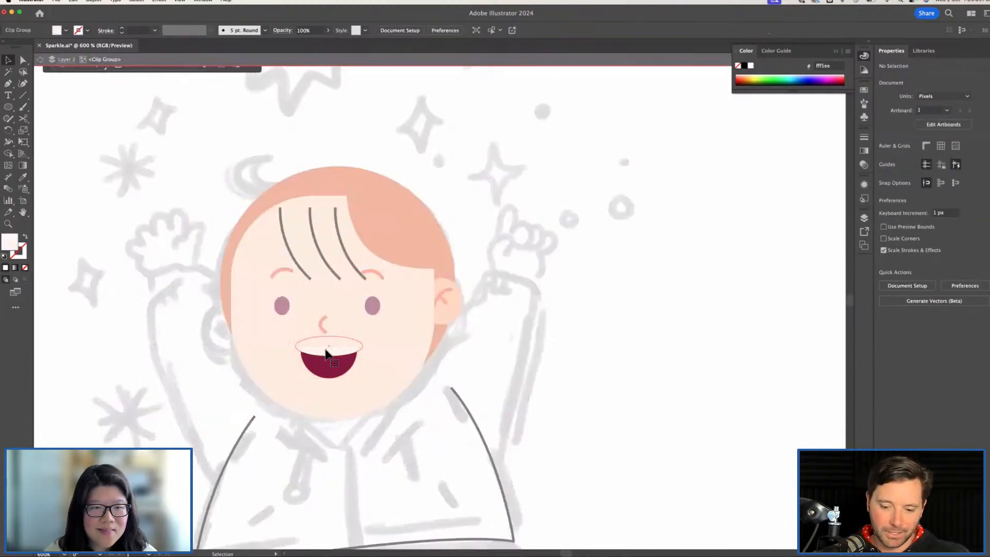
drag(353, 347, 337, 355)
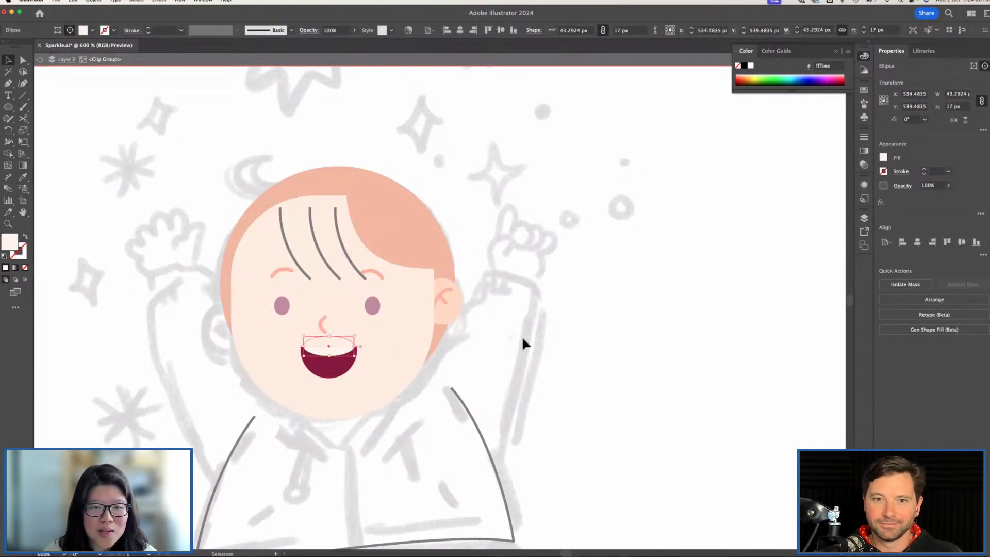
double_click(522, 335)
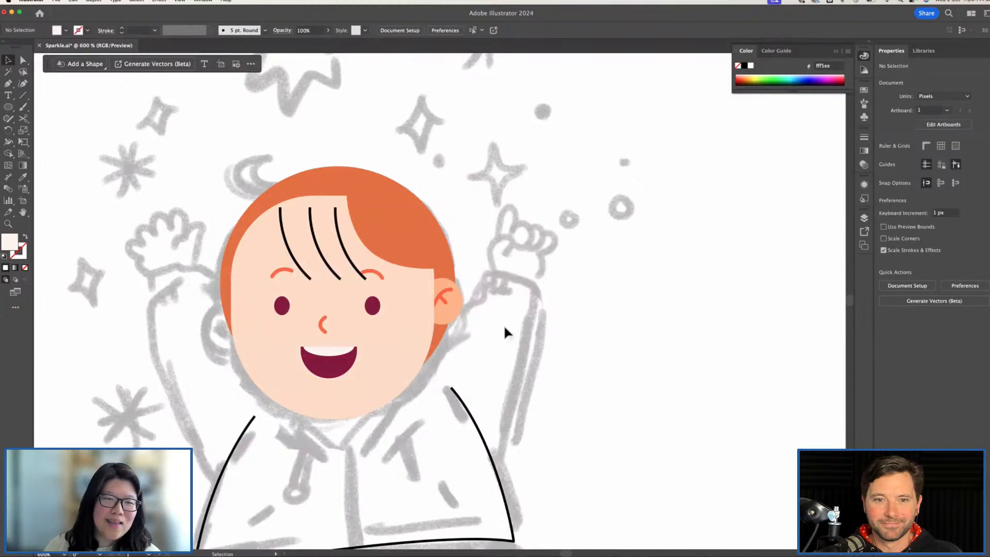
Change the fill of the ear's ellipse inside its group to a pinker salmon (#ffa18f)
key(super+plus)
drag(414, 348, 524, 294)
drag(596, 278, 623, 349)
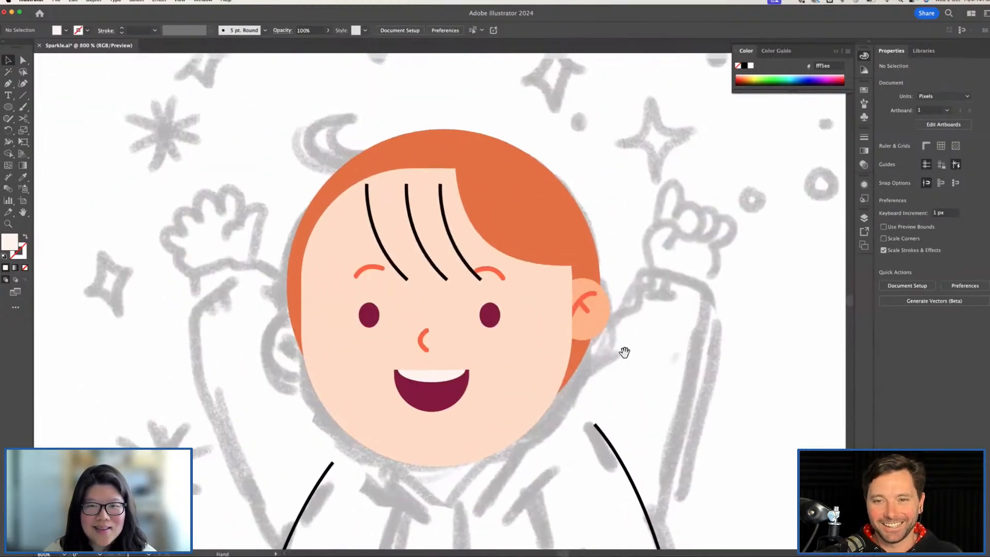
click(592, 300)
shift+click(592, 300)
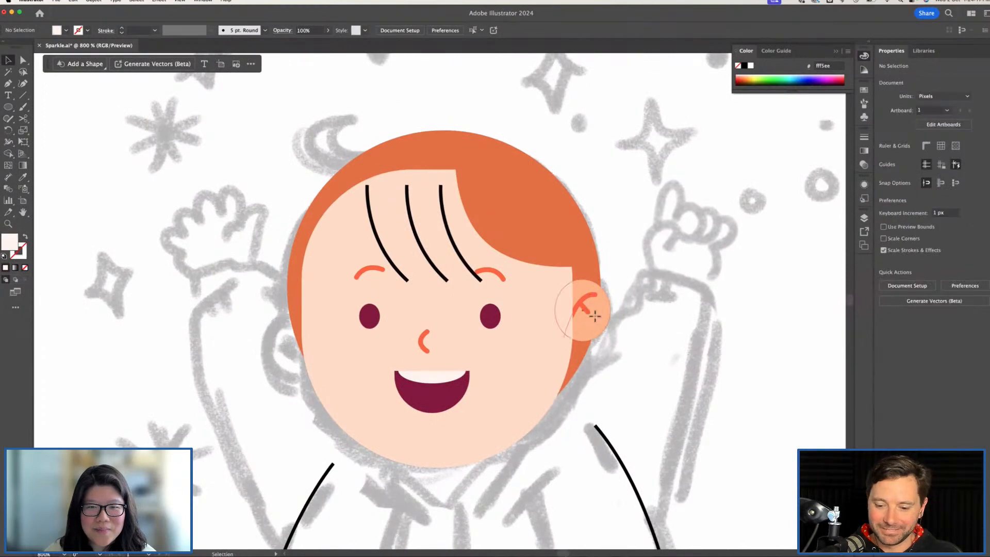
click(588, 311)
double_click(585, 323)
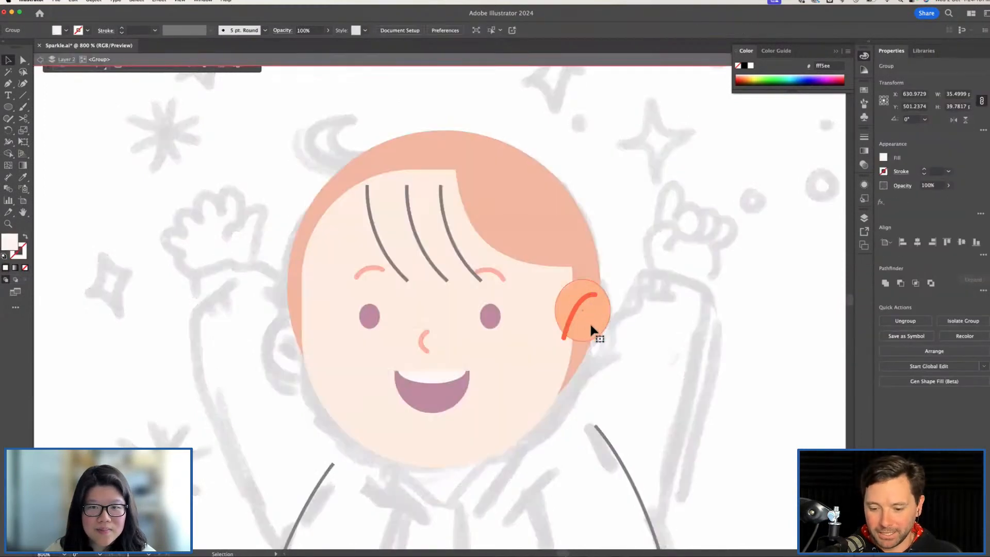
double_click(598, 326)
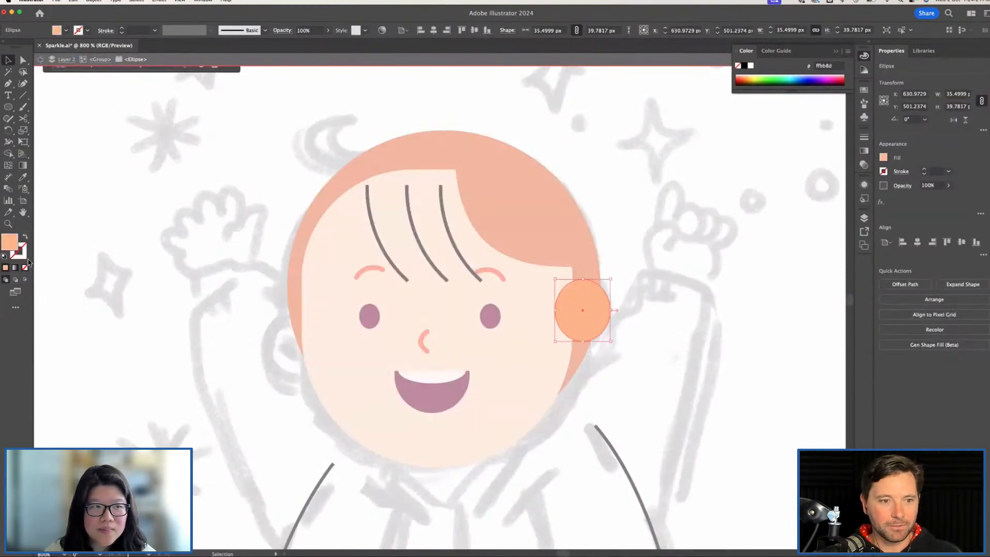
double_click(11, 248)
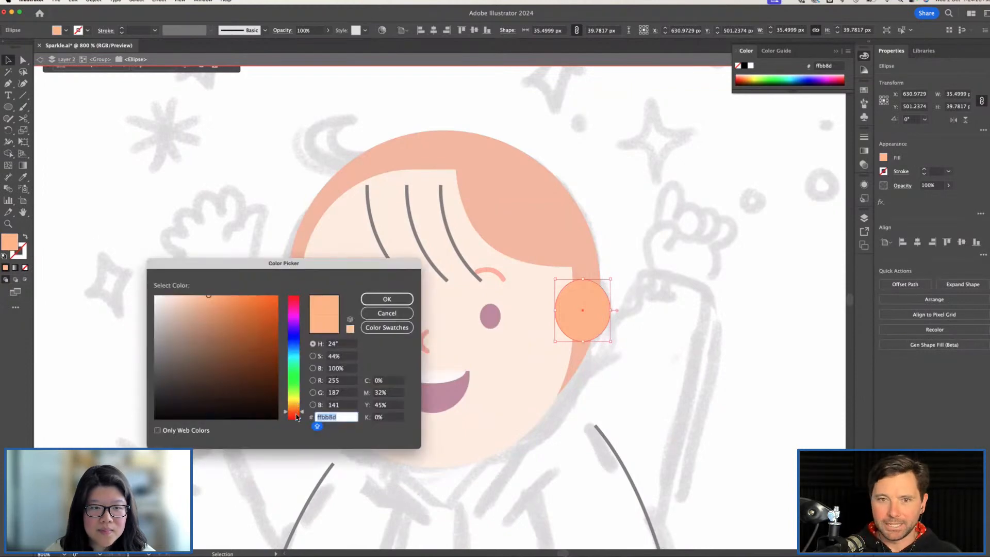
text(ffaf8f)
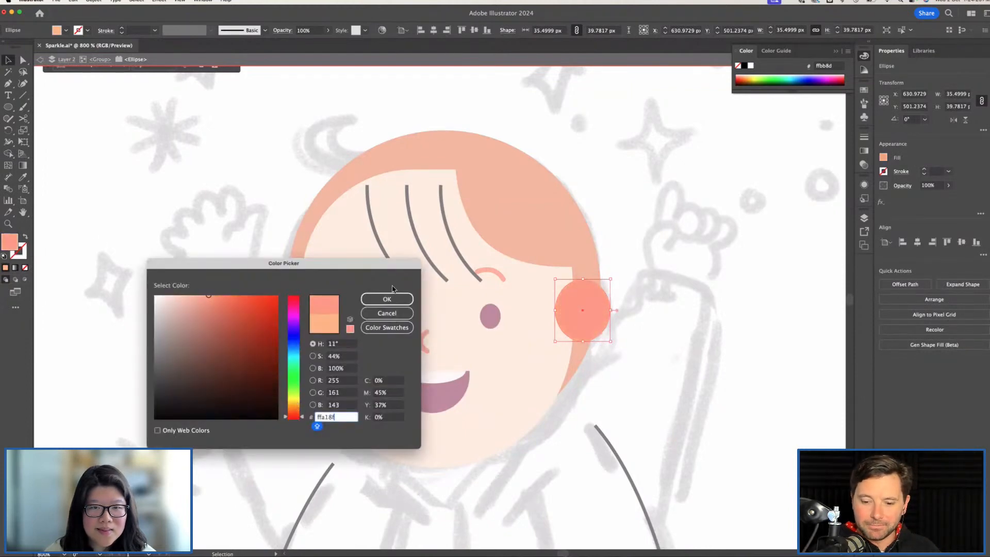
click(391, 299)
click(692, 266)
double_click(692, 266)
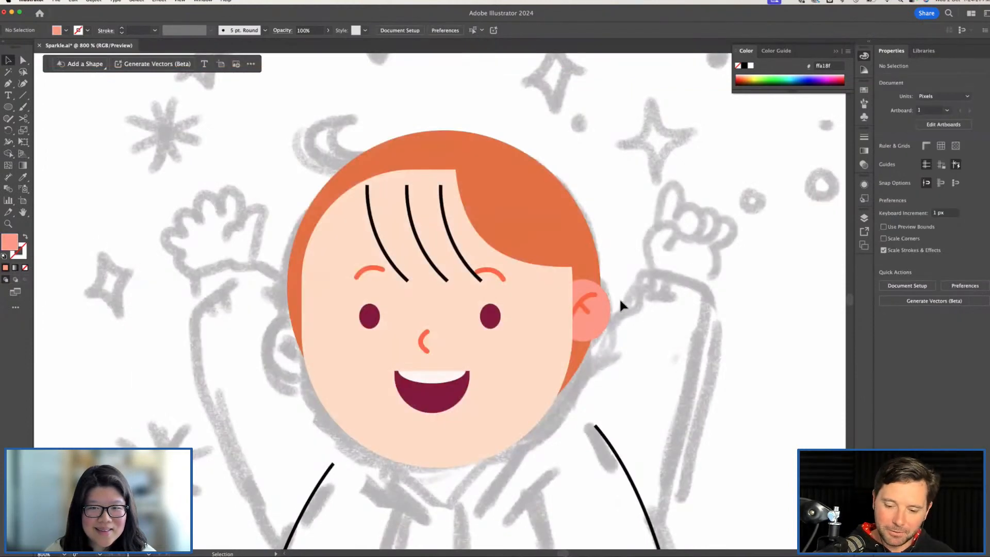
Move the ear group slightly lower and closer to the face
key(a)
click(586, 308)
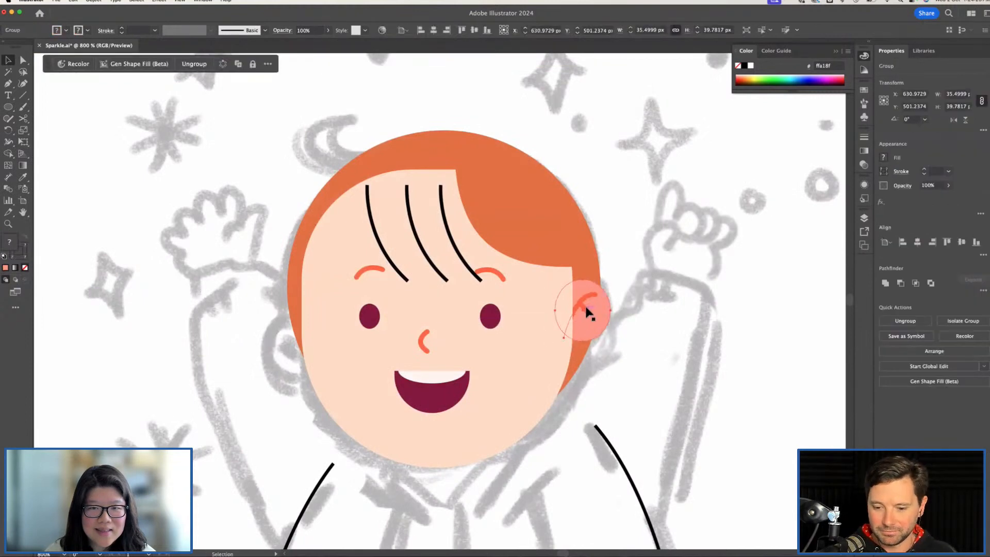
mouse_move(588, 310)
mouse_down()
mouse_move(580, 324)
mouse_move(584, 315)
mouse_up()
Duplicate the ear across the face and shift the copy 70 px further left, outside the head
drag(595, 315, 361, 315)
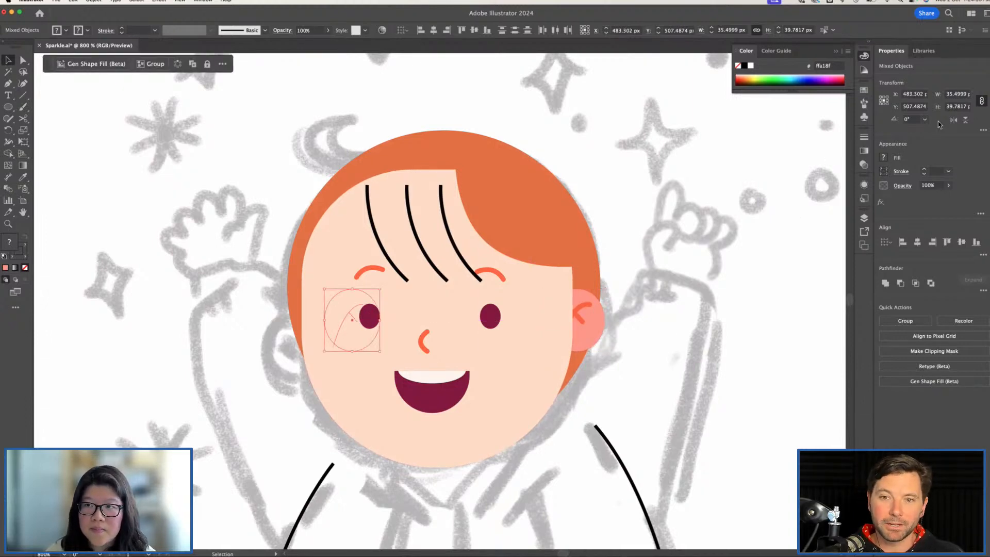
click(954, 120)
key(a)
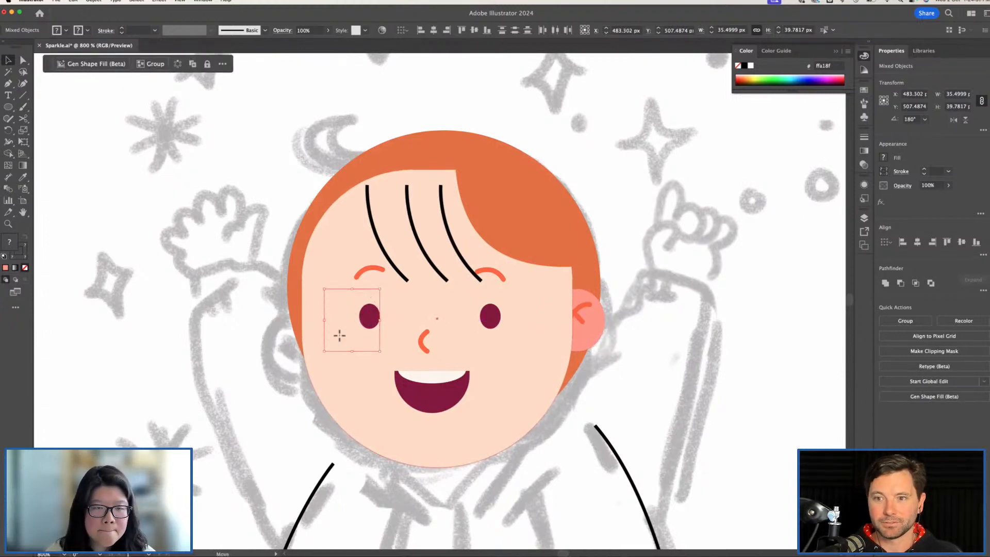
drag(338, 336, 258, 333)
key(super+z)
key(shift+Left)
key(shift+Left)
key(shift+Left)
key(shift+Left)
key(shift+Left)
key(shift+Left)
key(shift+Left)
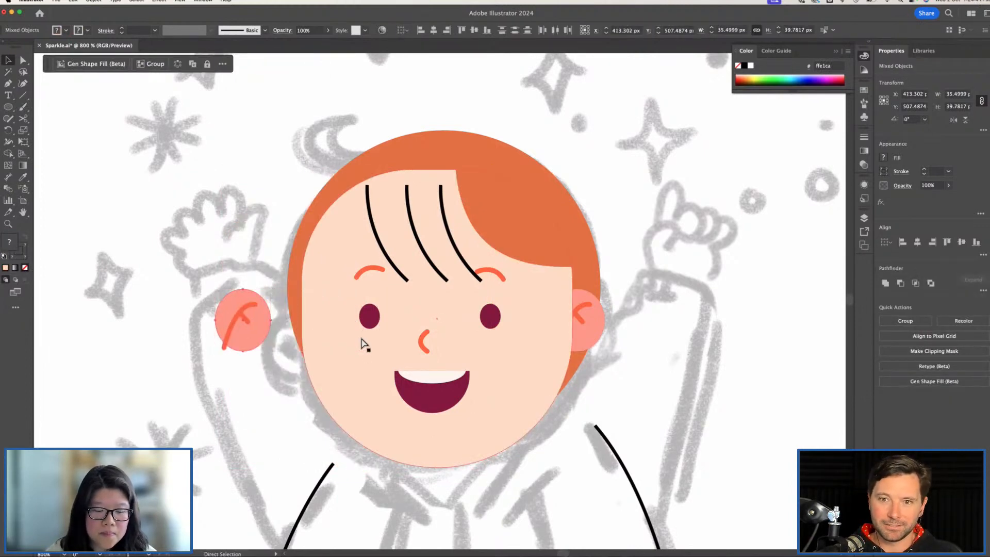
Flip the ear copy horizontally and place it partly behind the left edge of the face, level with the other ear
key(v)
click(954, 120)
drag(239, 323, 293, 328)
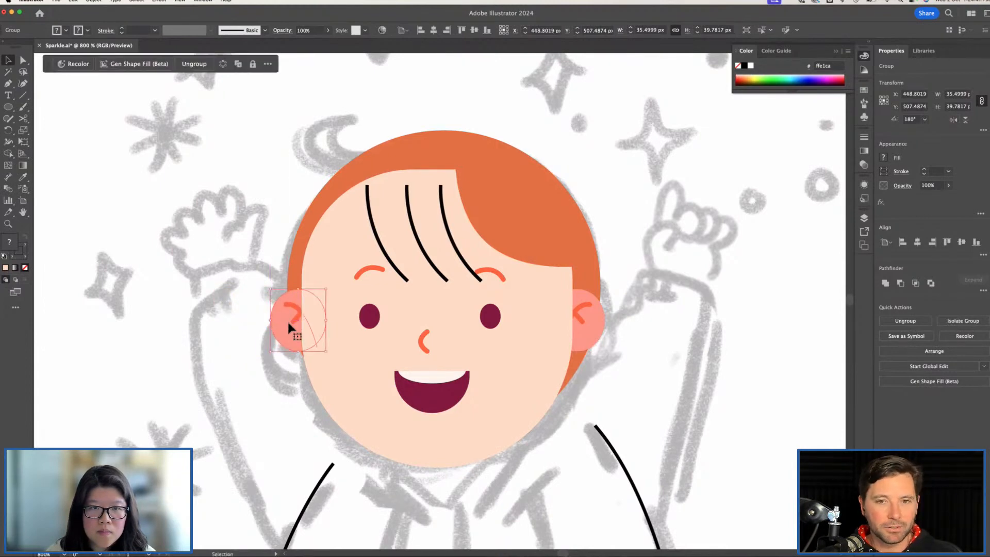
Duplicate the right hair fringe shape, flip the copy horizontally and place it over the left side of the forehead
click(483, 239)
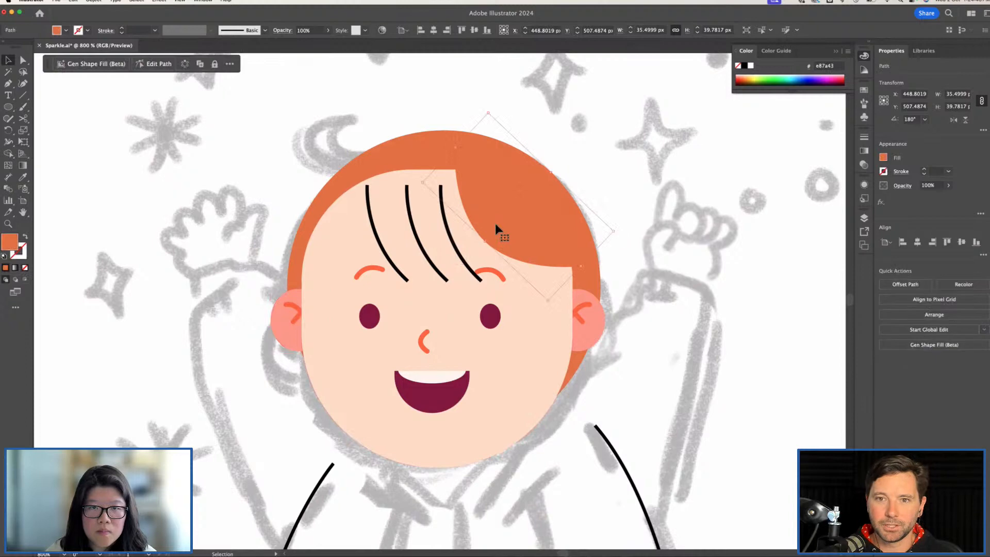
click(953, 119)
drag(573, 186, 341, 209)
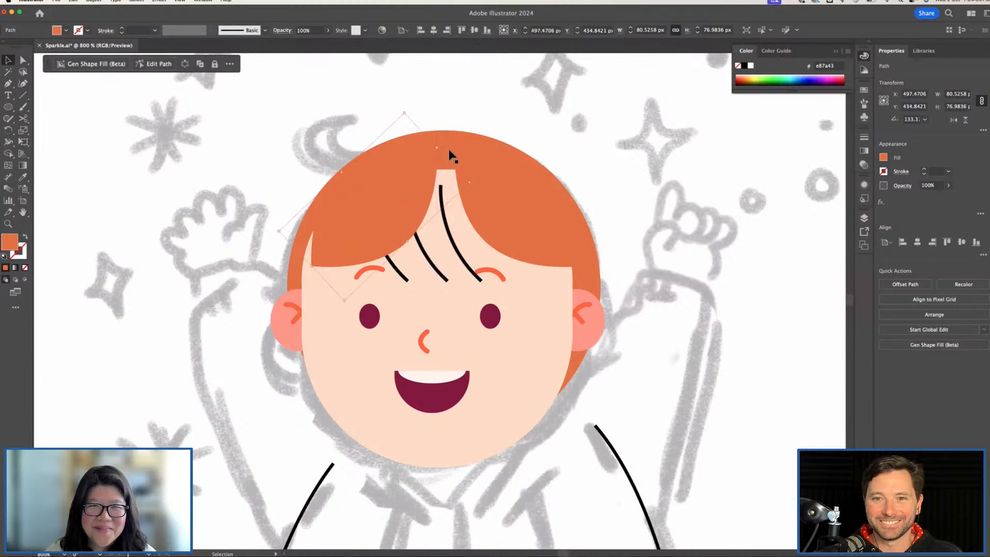
Reshape the left fringe by moving its upper anchor to the parting and its lower outer anchor down to the ear
key(a)
drag(437, 154, 467, 147)
drag(312, 267, 296, 290)
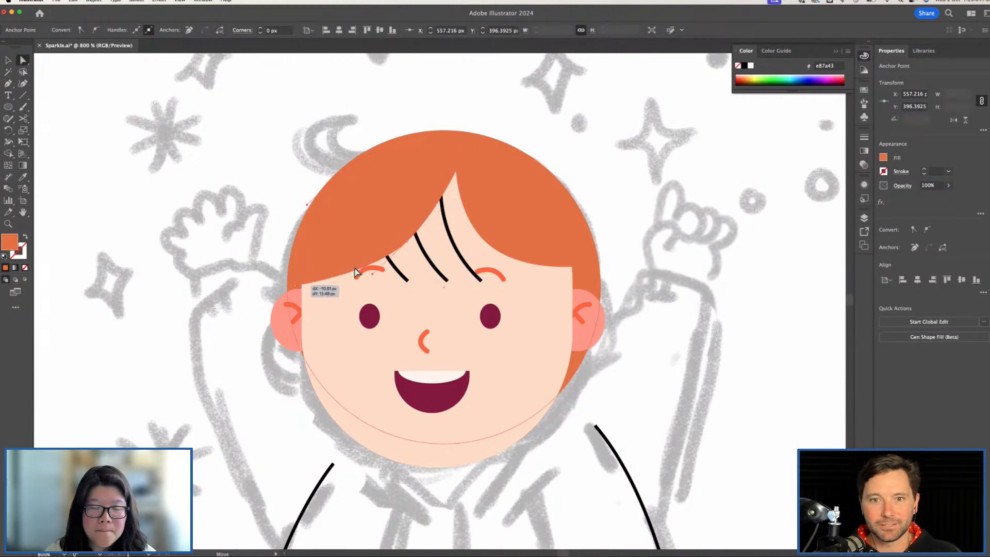
drag(355, 271, 355, 272)
key(v)
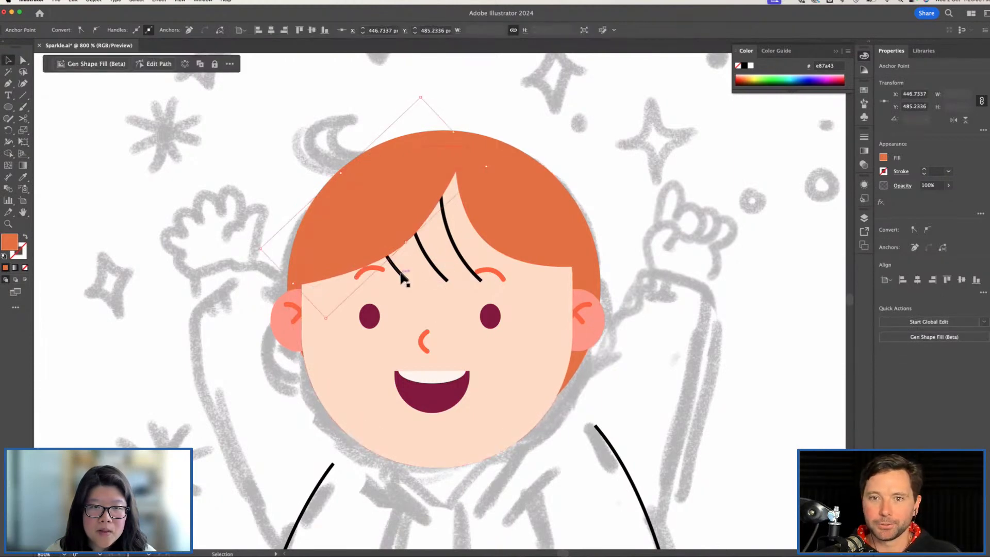
Copy the hair's orange fill color and apply it as the stroke of the three forehead strands (#e87a43)
click(402, 274)
shift+click(432, 264)
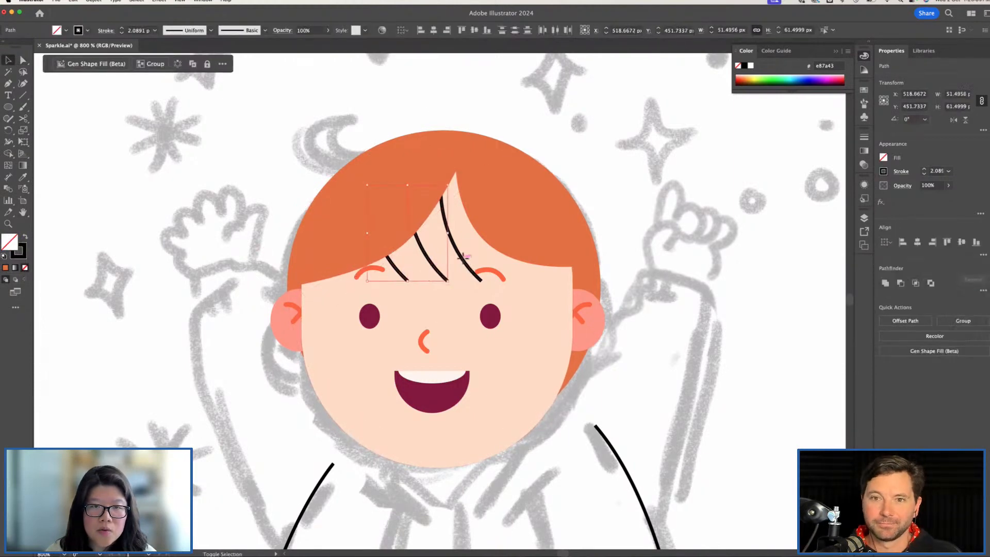
click(526, 217)
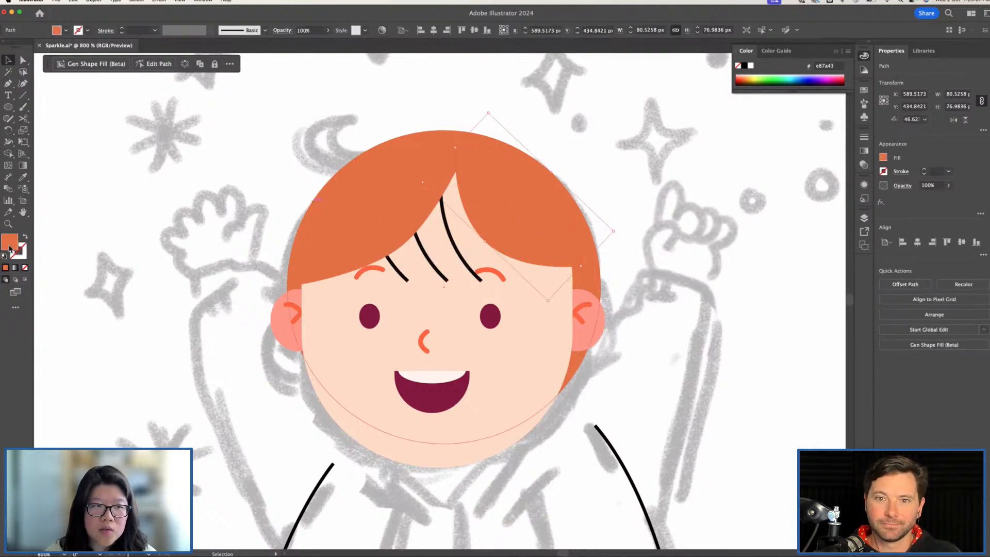
double_click(9, 248)
click(382, 314)
click(645, 160)
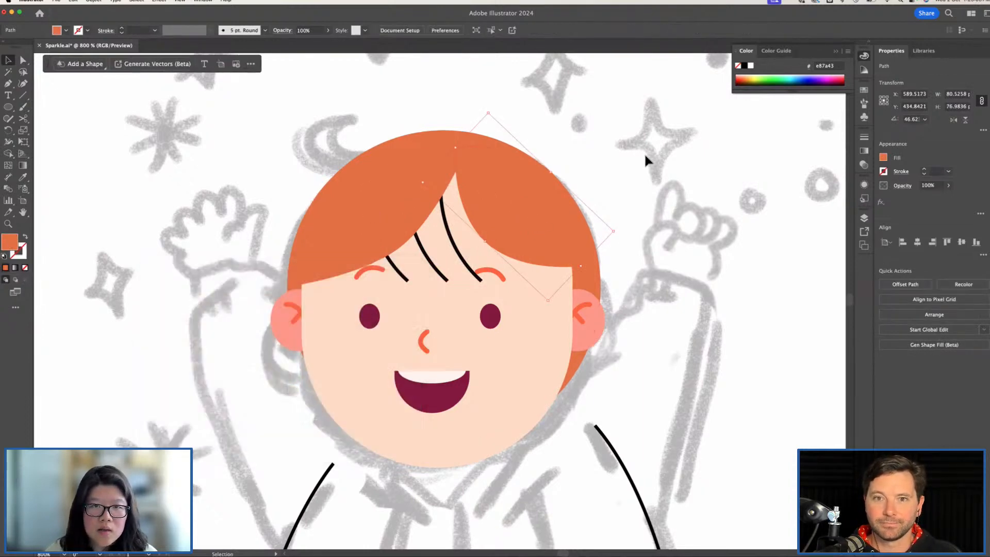
click(450, 235)
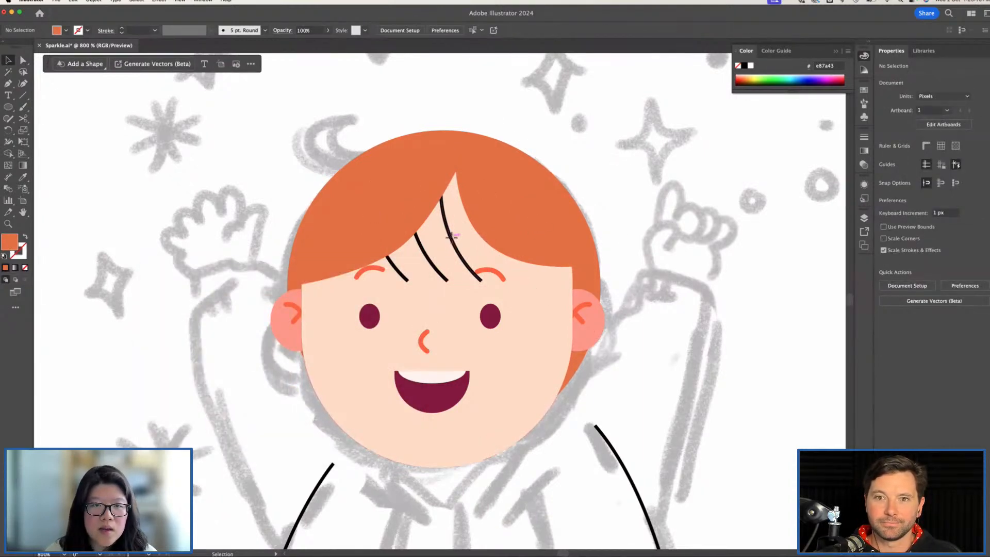
shift+click(423, 253)
shift+click(394, 266)
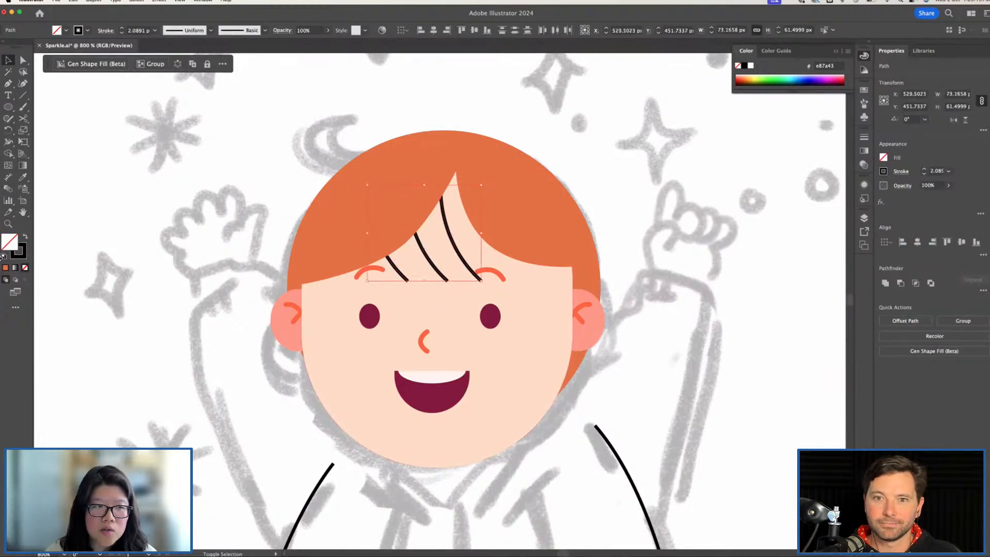
double_click(19, 254)
text(e87a43)
key(Tab)
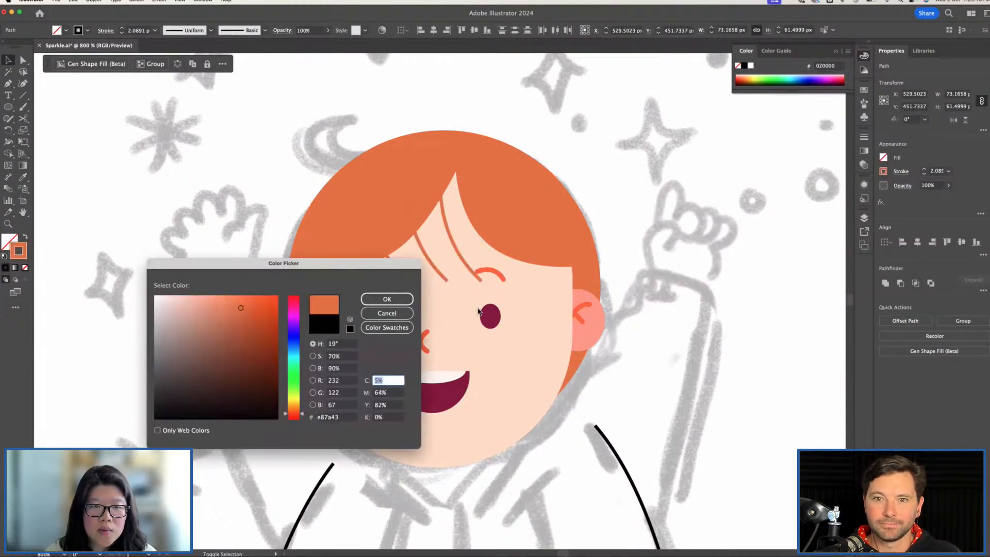
click(387, 300)
Try rotating and shifting the three strands over the forehead
key(e)
drag(488, 179, 498, 189)
key(v)
drag(453, 216, 465, 199)
key(super+z)
key(super+z)
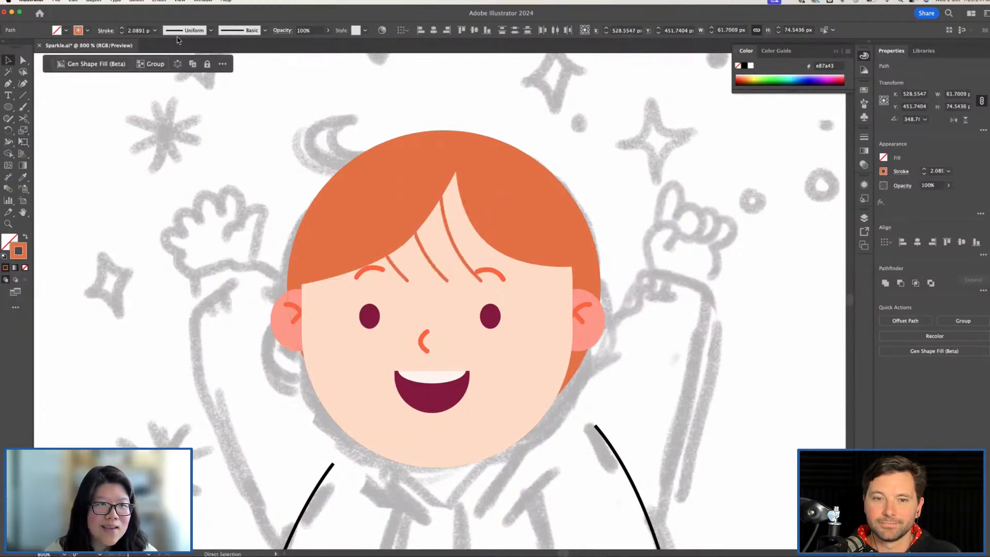
Set the three hair strands' stroke weight to 5 pt with round caps
click(155, 31)
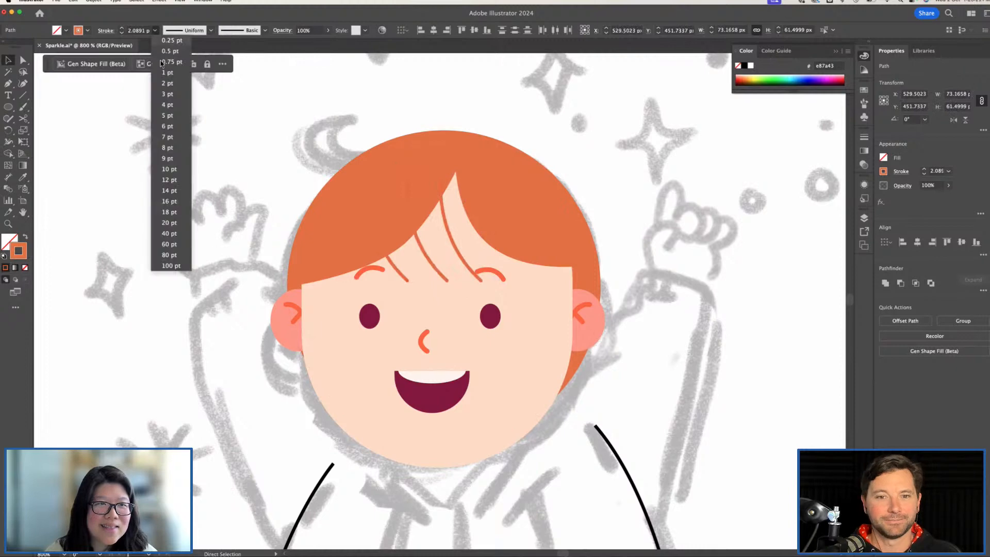
click(166, 116)
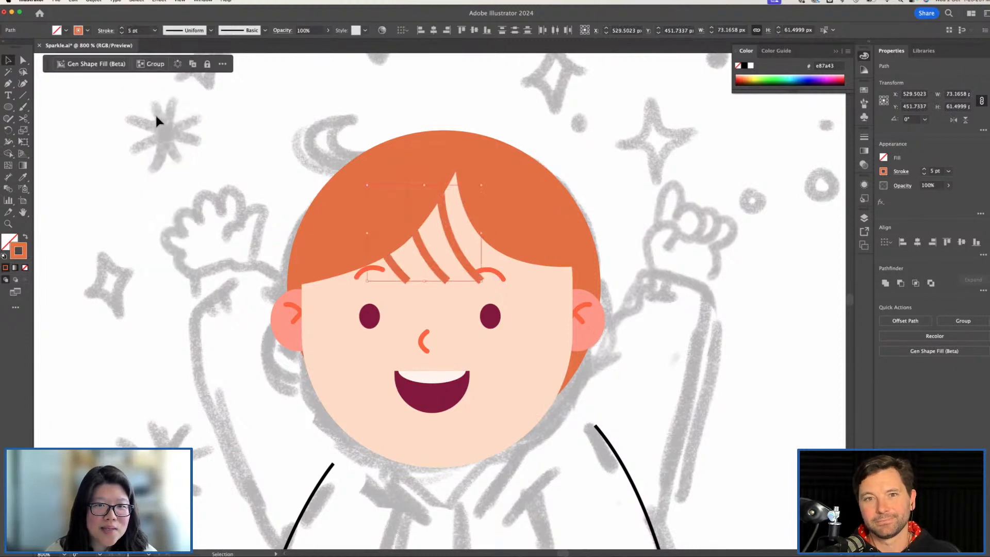
click(106, 32)
click(50, 55)
click(510, 169)
Try moving and rotating the hair strands individually closer to the parting
click(457, 263)
double_click(457, 256)
mouse_move(457, 257)
mouse_down()
mouse_move(468, 238)
mouse_move(451, 258)
mouse_up()
key(e)
mouse_move(479, 176)
mouse_down()
mouse_move(488, 186)
mouse_move(482, 181)
mouse_up()
drag(441, 237, 444, 231)
key(v)
drag(394, 271, 445, 247)
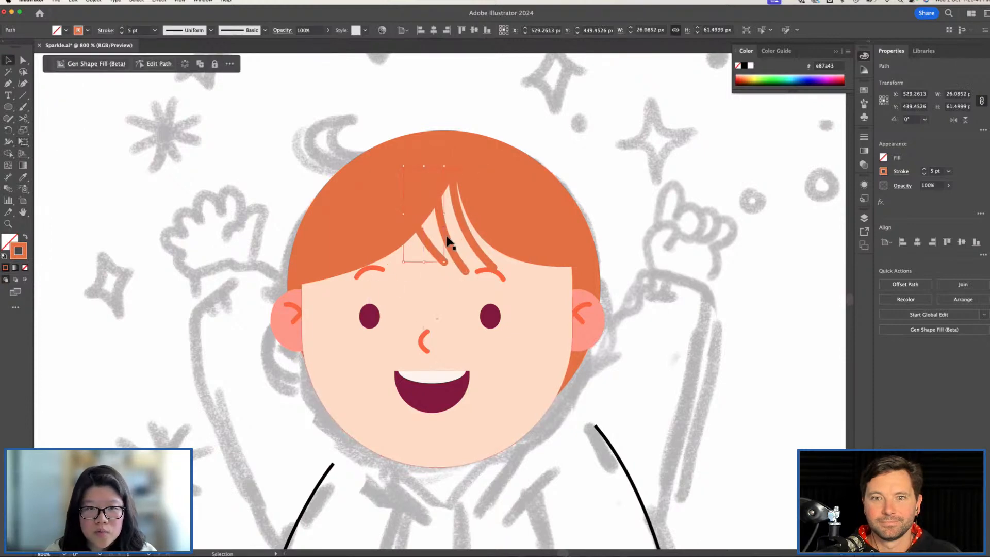
Undo the repositioning of the individual hair strands
key(Delete)
key(super+z)
key(super+z)
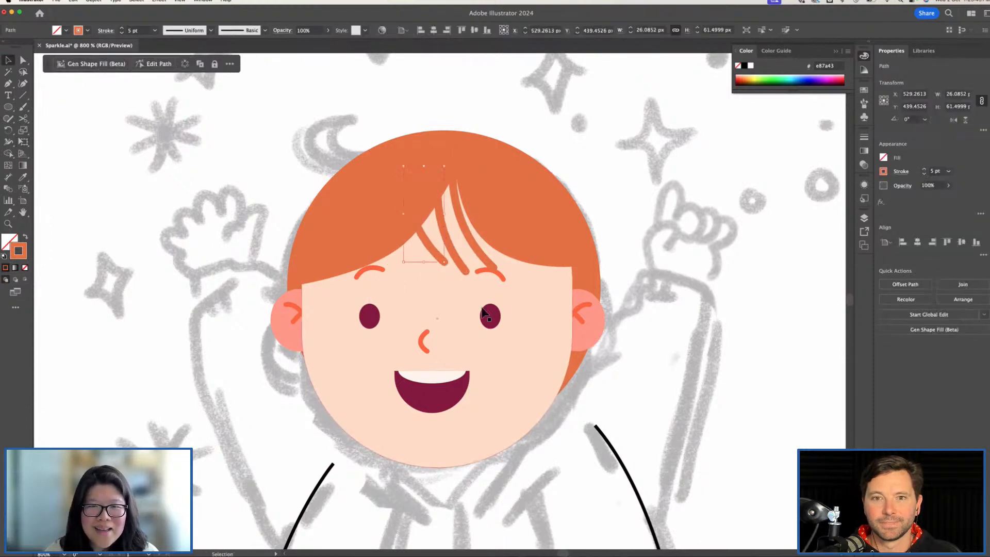
key(super+z)
key(super+z)
key(super+z)
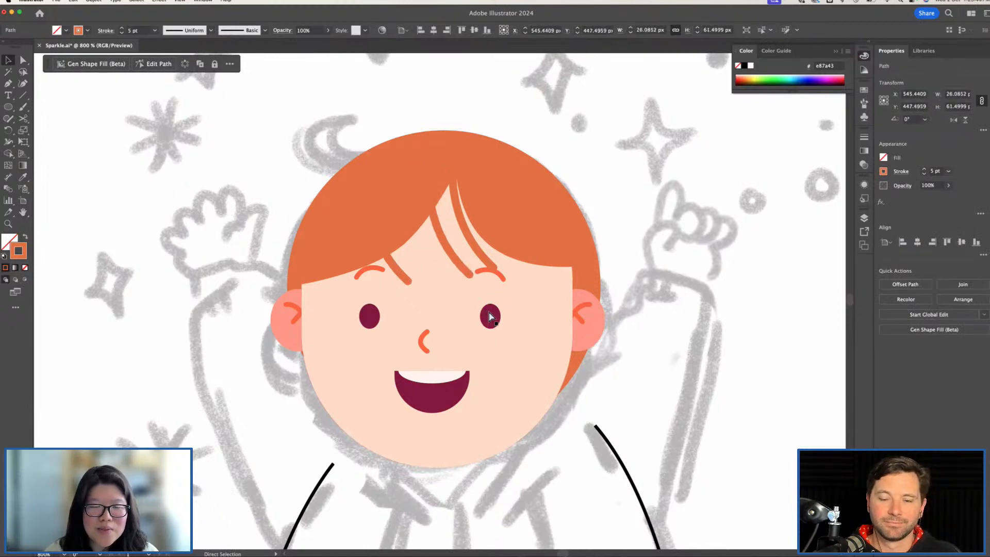
Copy the hex code of the dark maroon fill used on the right eye
key(v)
click(490, 316)
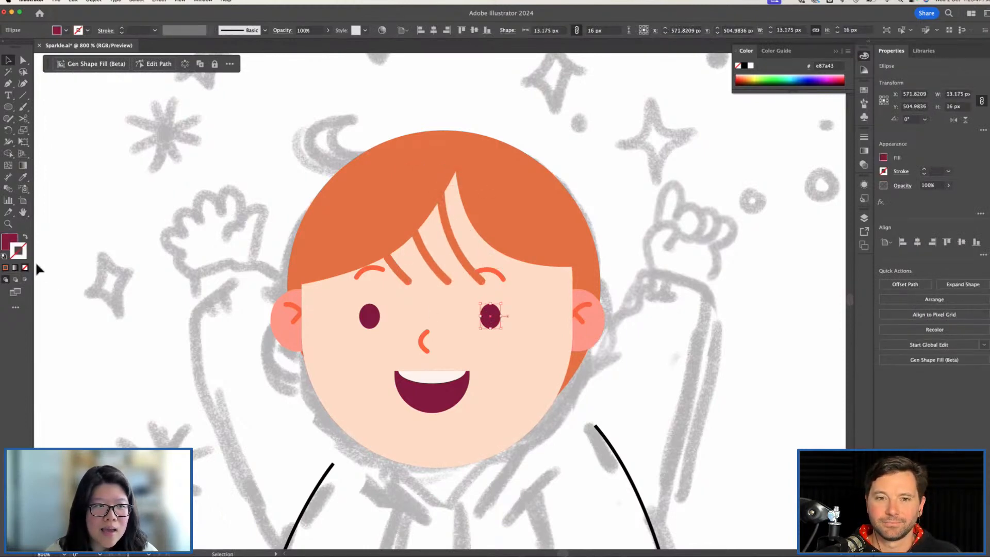
double_click(15, 241)
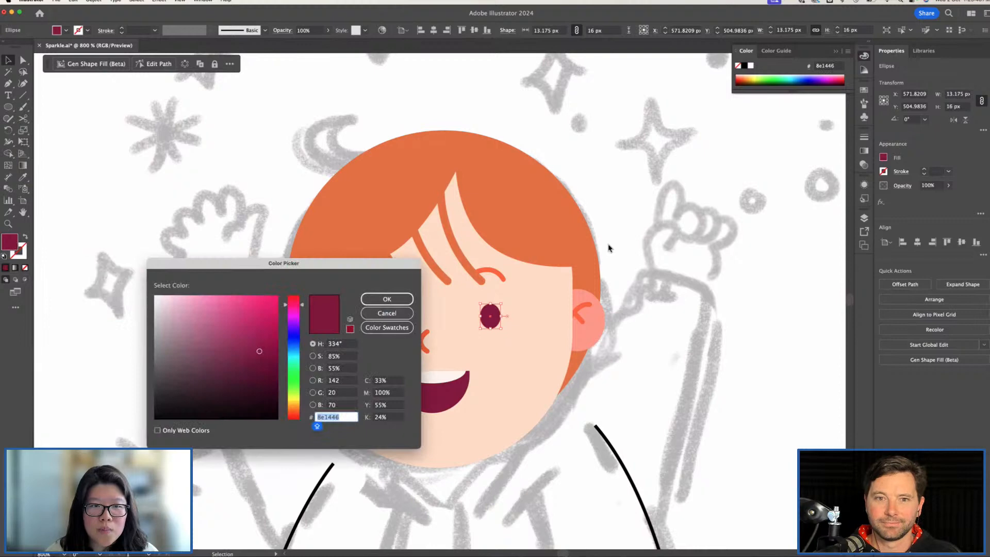
click(384, 314)
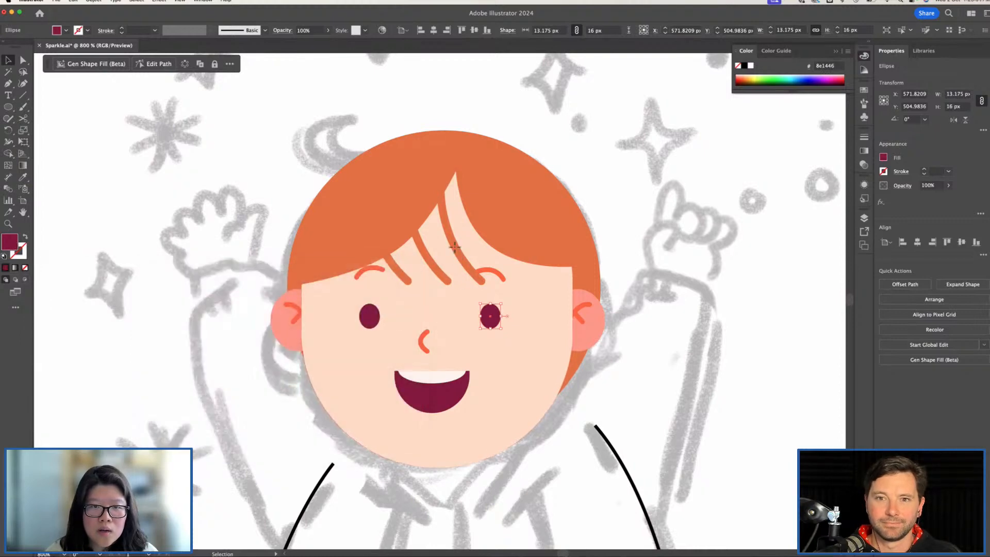
click(438, 257)
shift+click(485, 168)
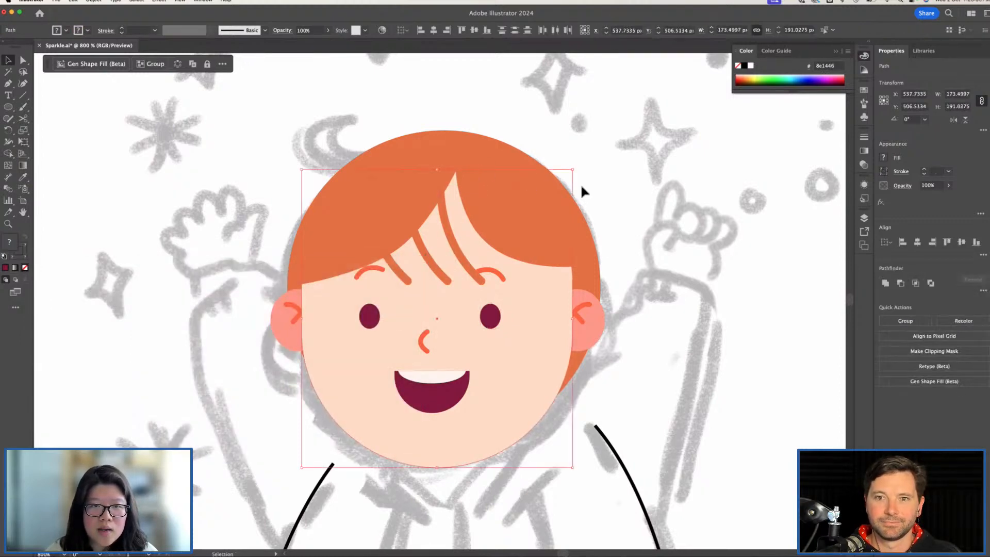
click(657, 149)
Set the stroke colour of all three forehead hair strands to 8e1446
click(459, 252)
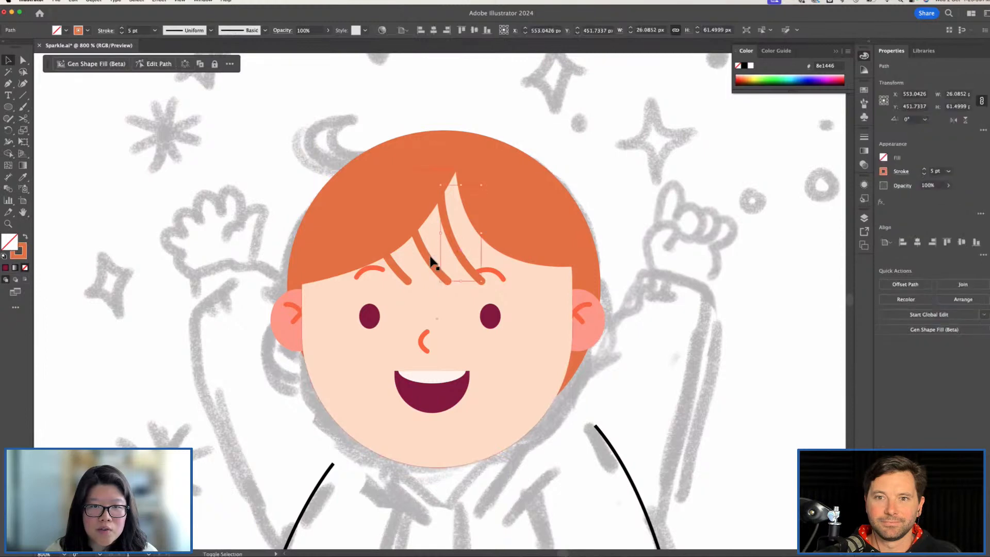
shift+click(427, 257)
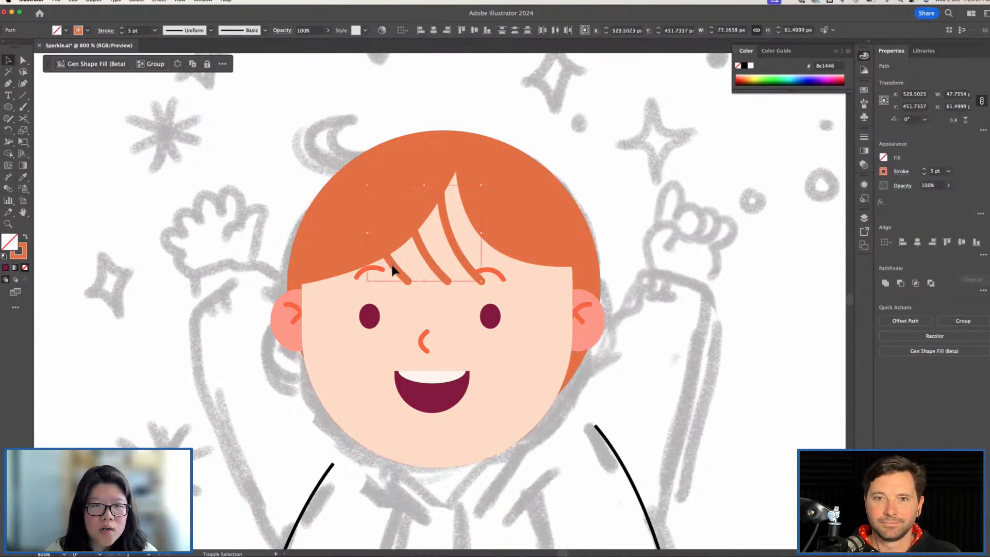
double_click(14, 258)
text(8e1446)
key(Tab)
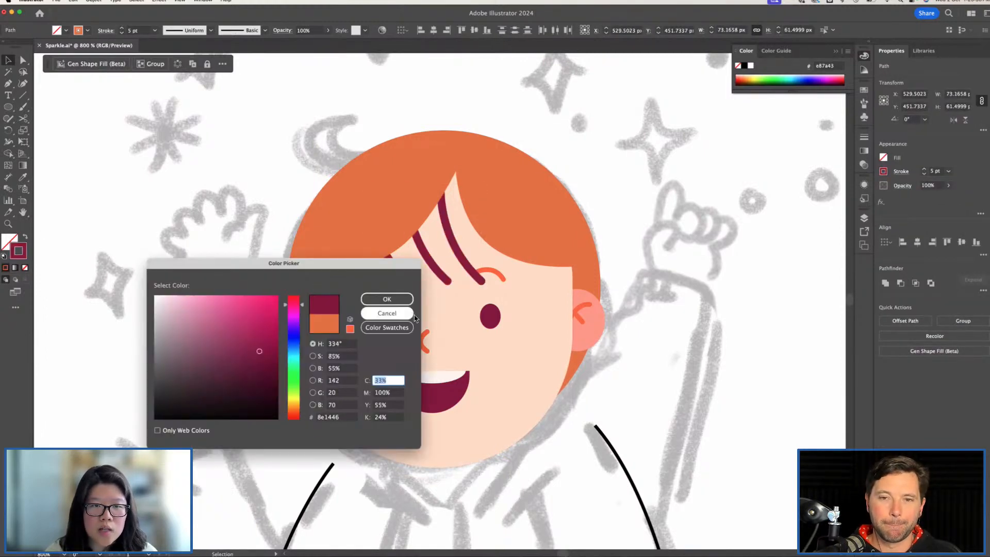
click(375, 301)
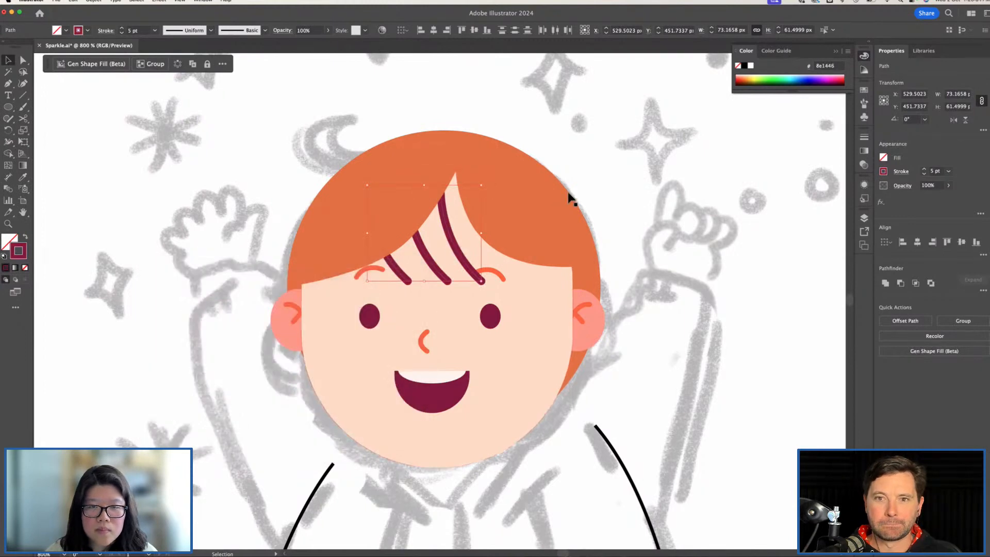
Move the three strands off the head, then reposition the right hair section and enlarge it to about 88.5 × 84 px
drag(462, 253, 684, 182)
click(516, 237)
drag(513, 228, 505, 233)
key(e)
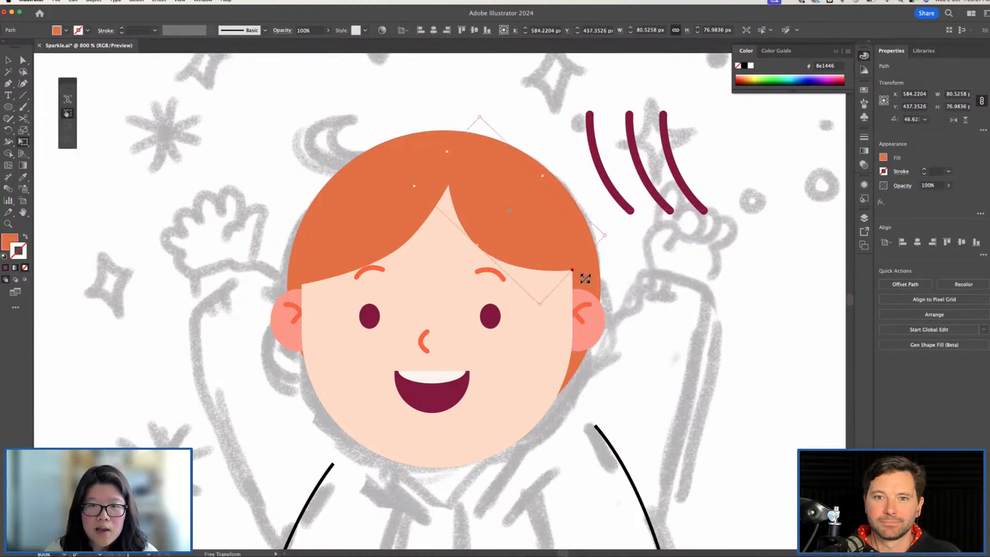
drag(585, 278, 591, 289)
key(v)
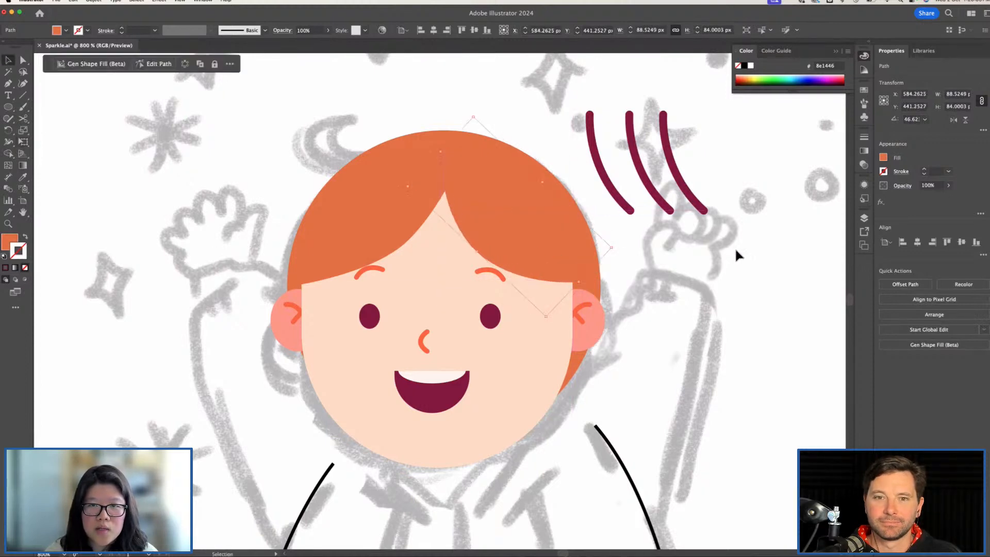
click(702, 247)
Draw a curved 5 pt maroon strand along the right hair section with the Pen tool and place a parallel copy above it
click(624, 205)
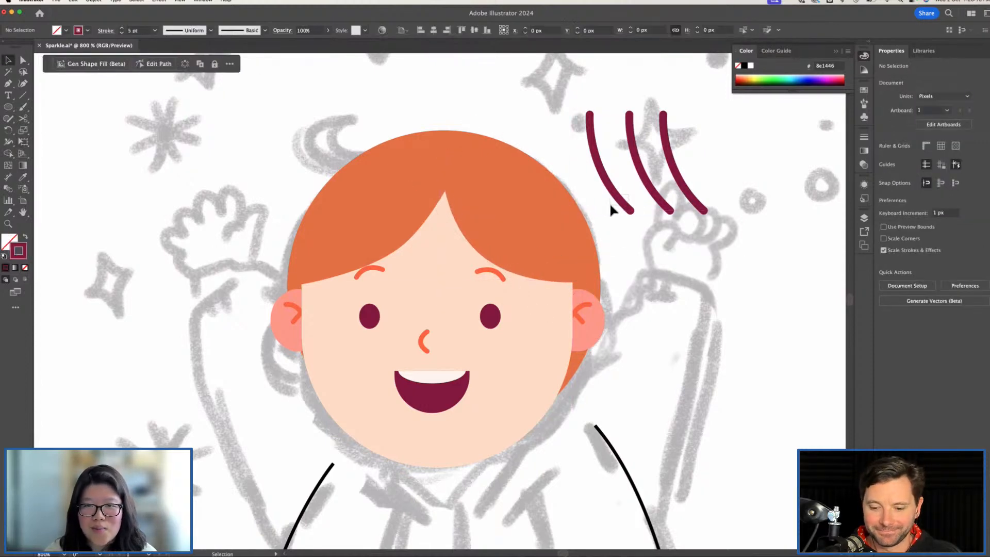
click(689, 268)
key(p)
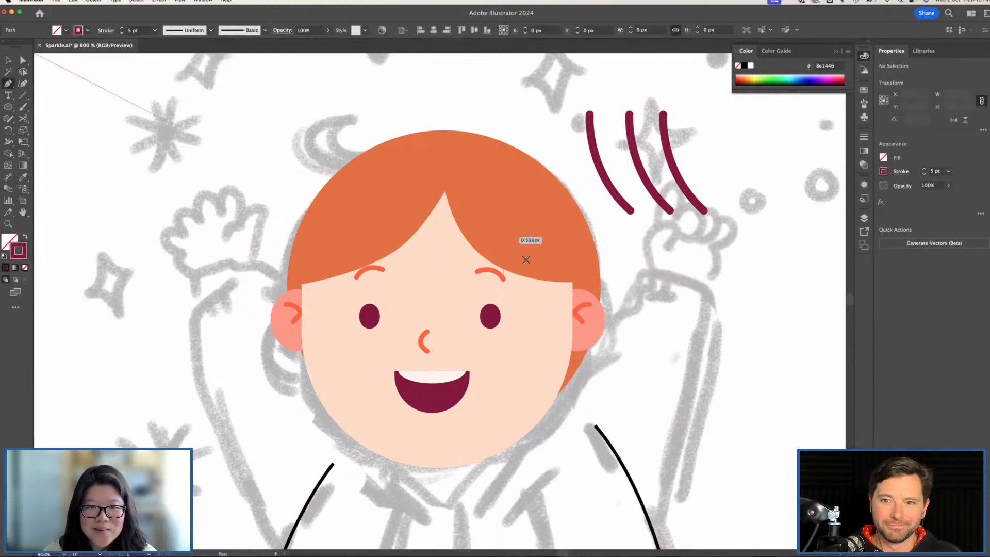
click(603, 267)
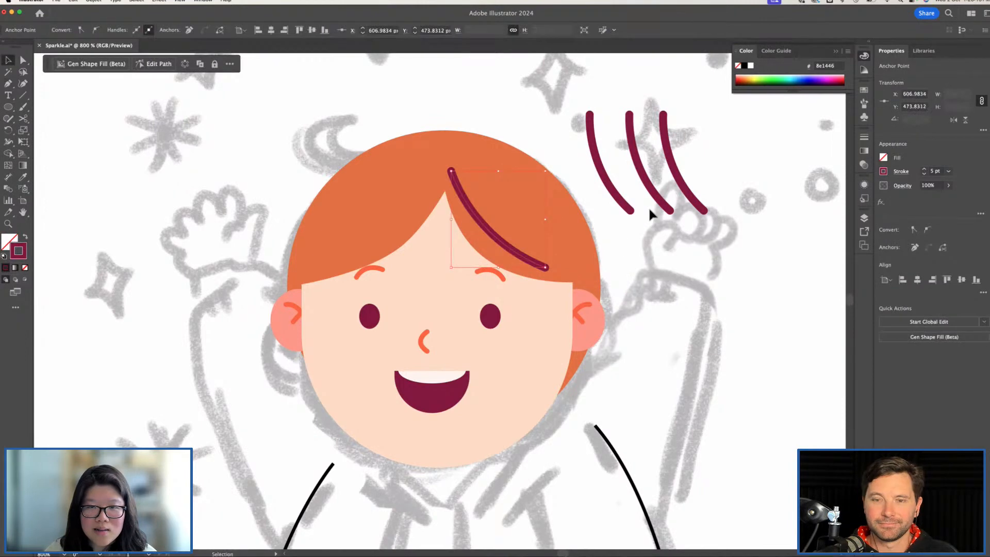
click(648, 207)
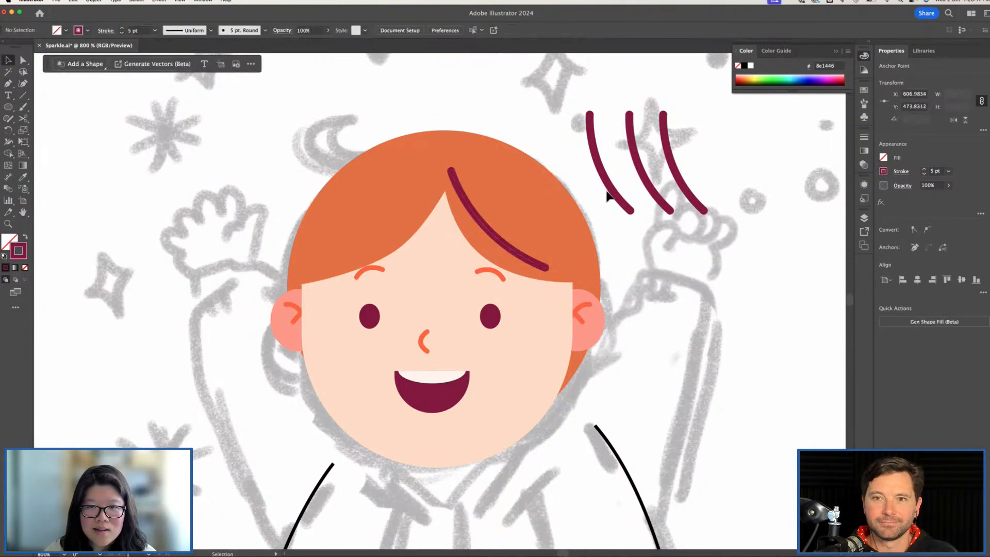
drag(489, 235, 508, 217)
click(660, 251)
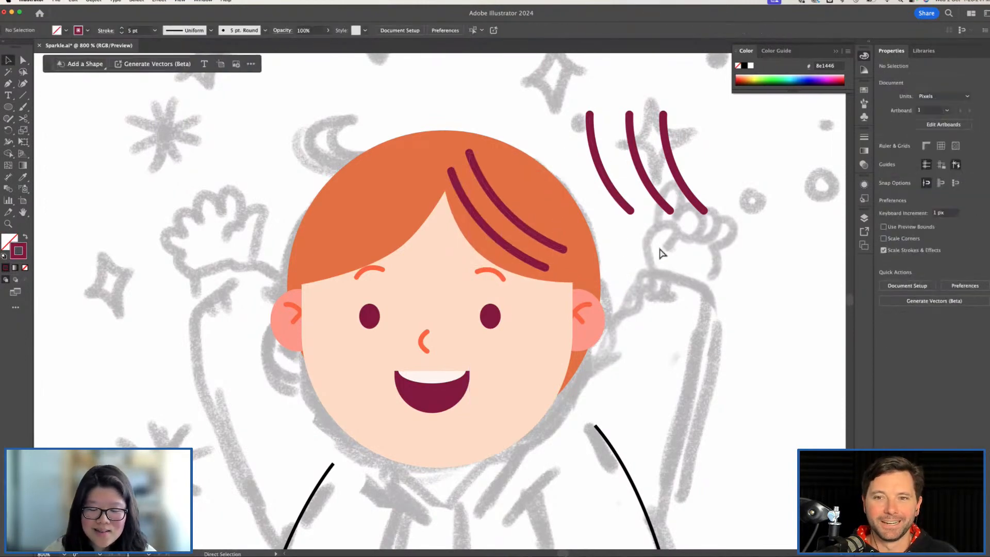
Examine the whole character with the new hair strands at different zoom levels
key(super+minus)
key(super+minus)
key(super+minus)
key(super+equal)
key(super+equal)
key(super+equal)
drag(620, 384, 617, 294)
key(super+minus)
key(super+minus)
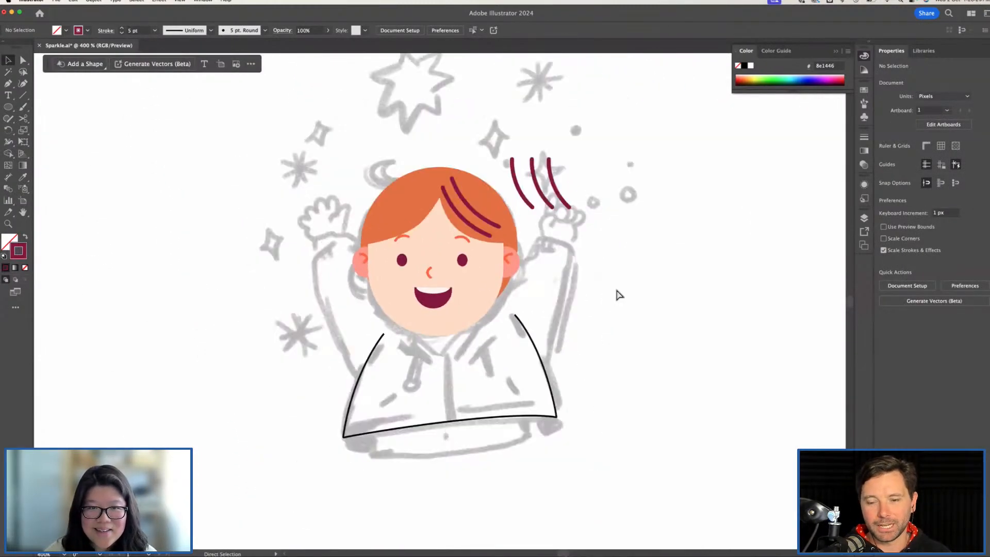
key(super+equal)
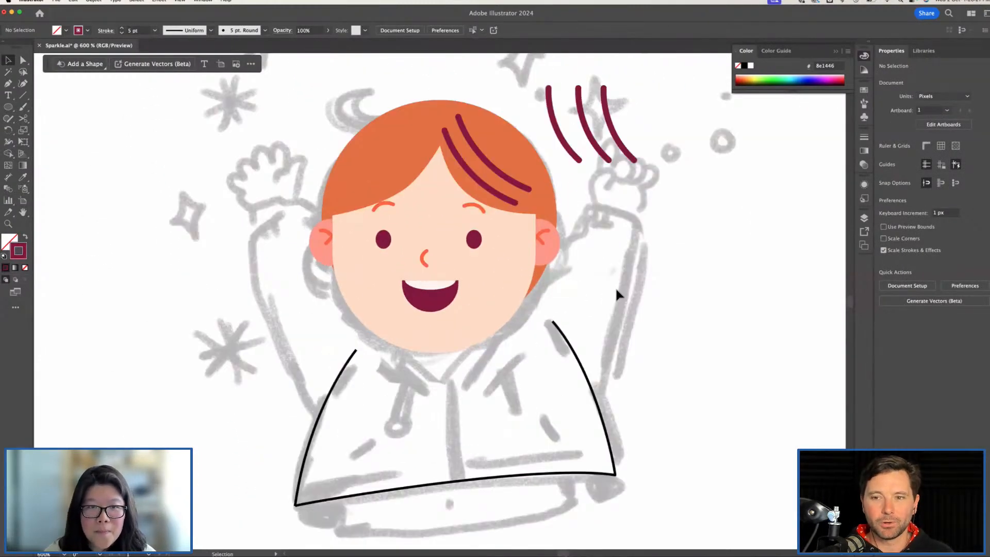
click(490, 209)
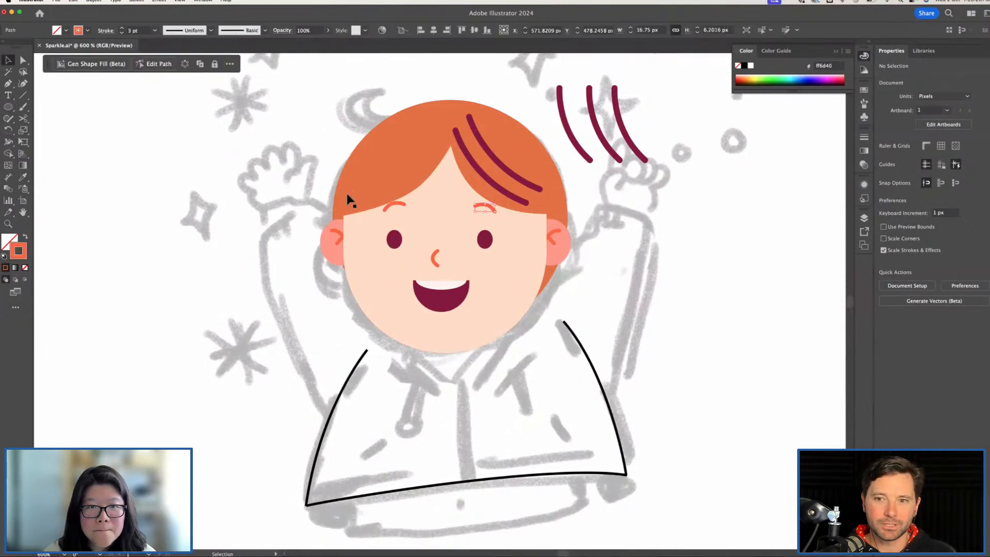
shift+click(395, 204)
click(612, 227)
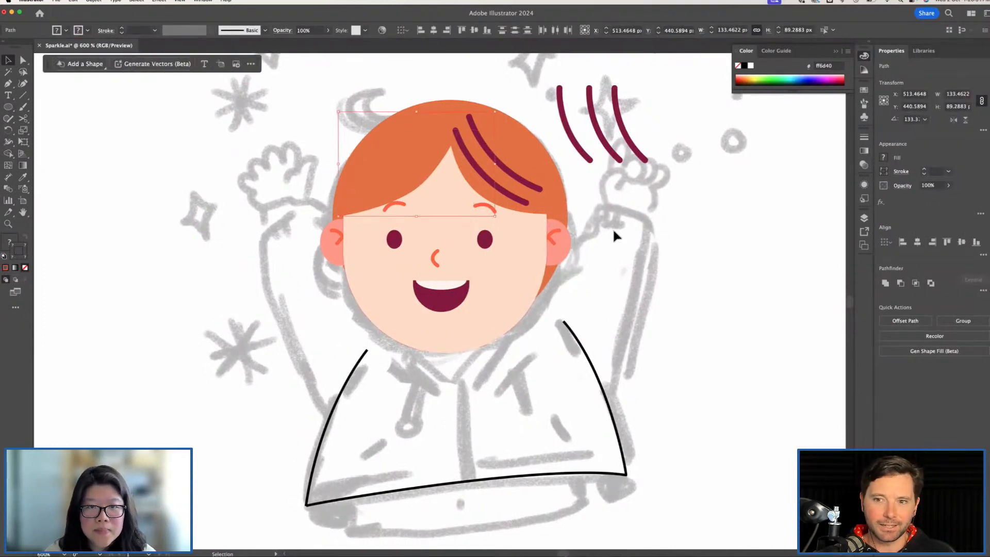
Nudge both eyebrows down 2 px and apply the hair strand's 5 pt maroon stroke to them with the Eyedropper
click(488, 208)
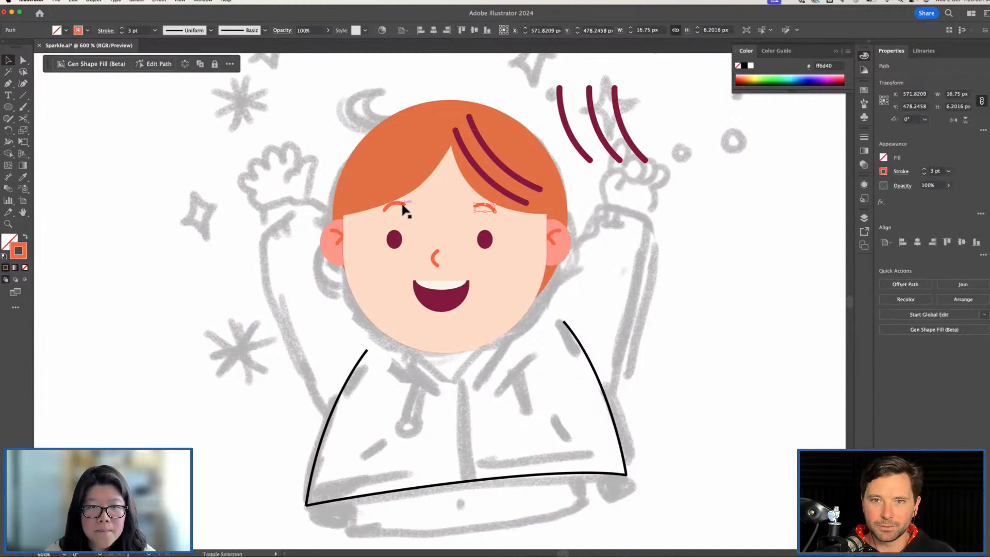
shift+click(403, 207)
key(Down)
key(Down)
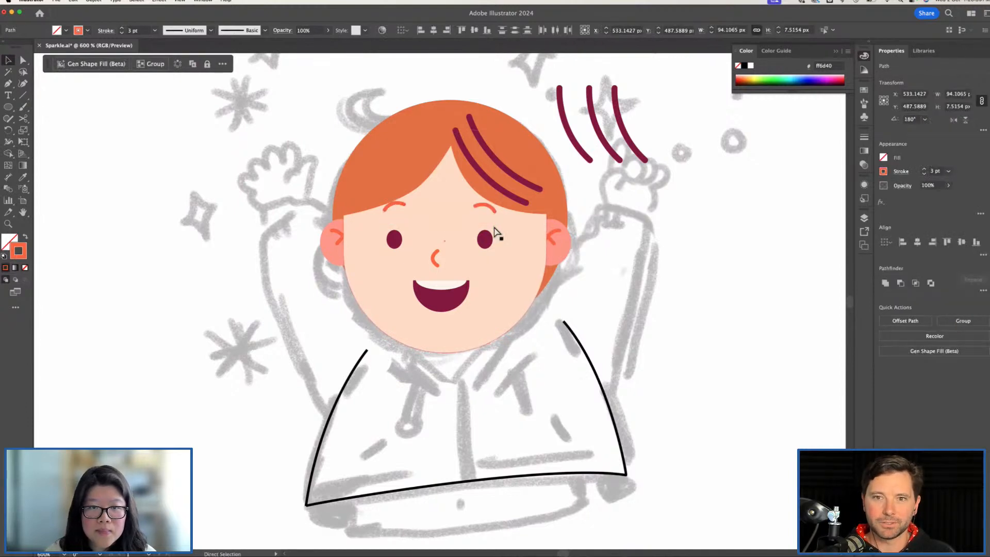
key(i)
click(514, 178)
key(v)
click(654, 253)
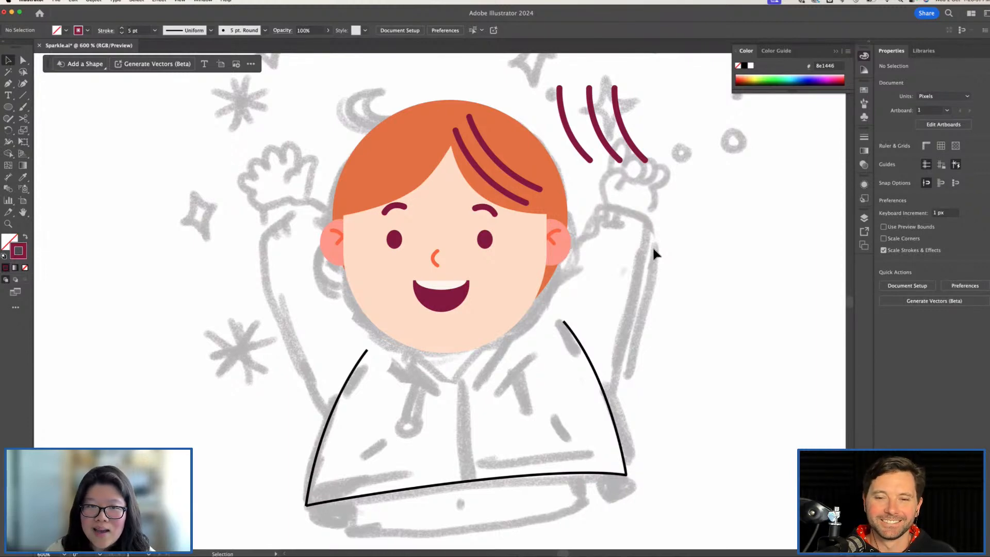
Rotate both eyebrows slightly to refine their tilt, turning the right one by about 10°
scroll(627, 232, up, 3)
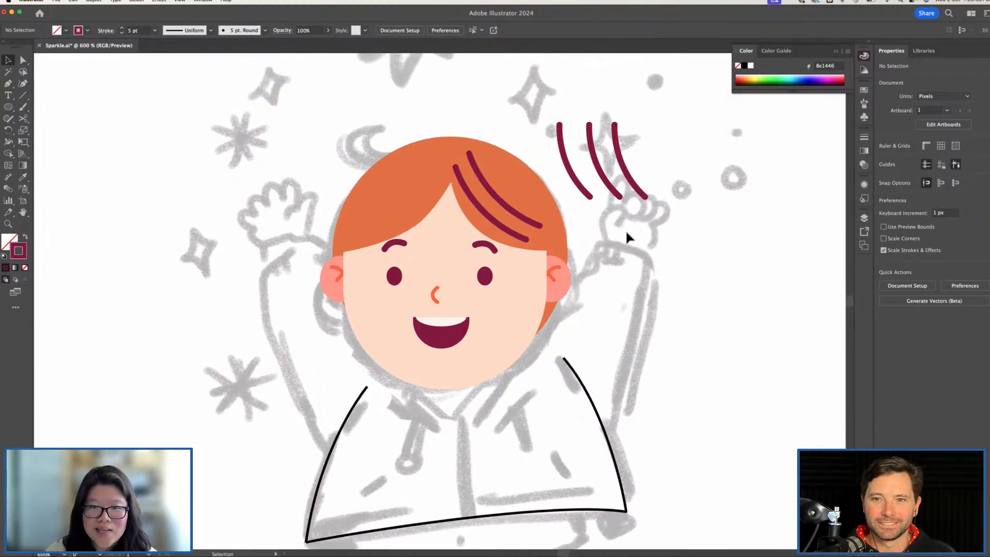
key(super+equal)
key(super+equal)
click(370, 190)
click(370, 188)
drag(373, 178, 377, 183)
click(534, 186)
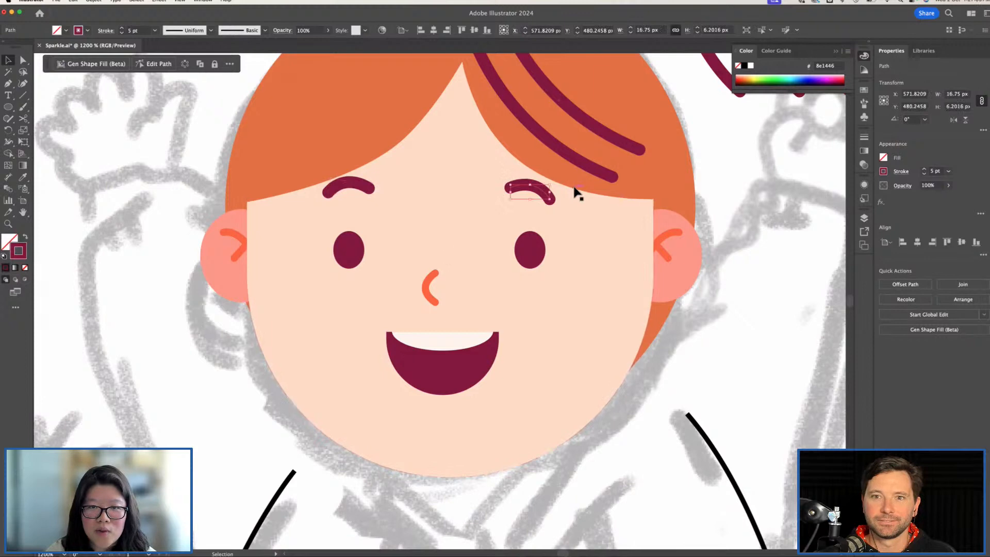
click(548, 186)
click(538, 187)
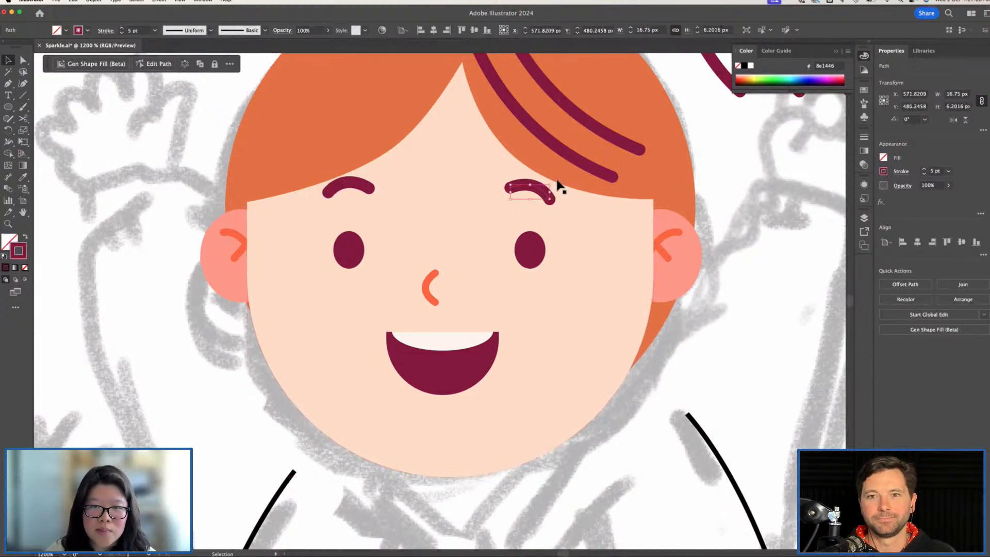
drag(556, 182, 551, 178)
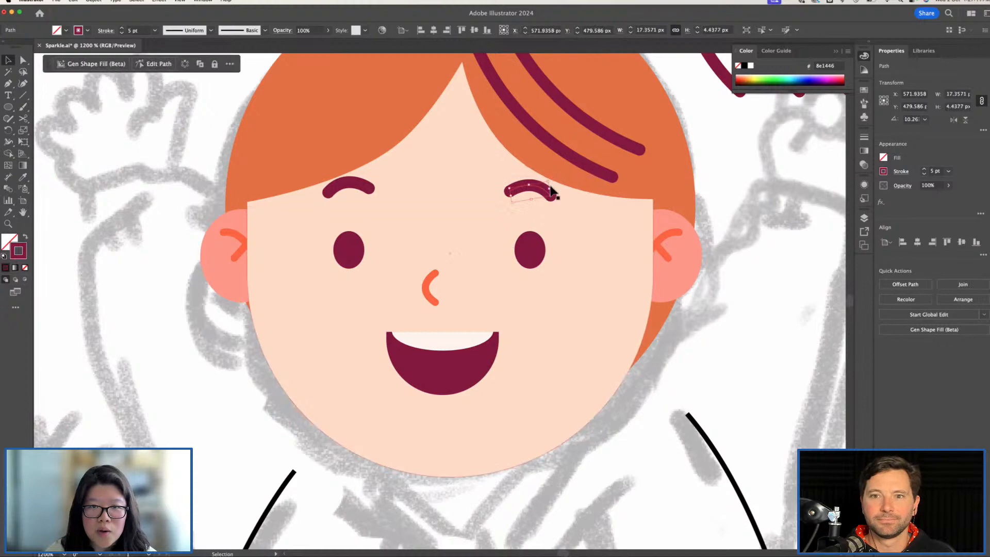
click(755, 240)
Fill the torso outline with the green sampled from the October prompt sheet and place it behind the face
key(super+minus)
key(super+minus)
key(super+minus)
key(super+minus)
key(super+equal)
key(super+equal)
click(617, 436)
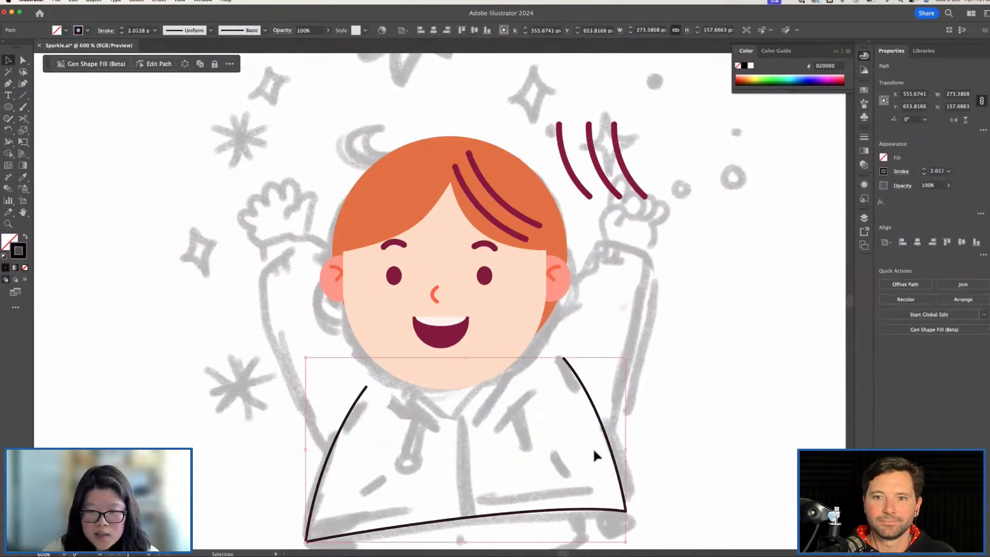
key(super+minus)
key(super+minus)
scroll(401, 401, right, 5)
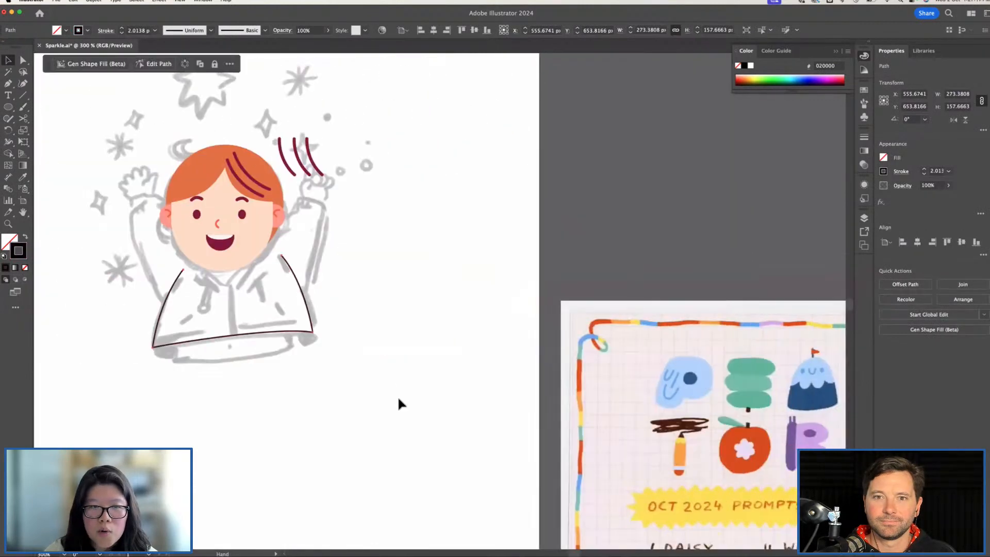
key(i)
click(738, 364)
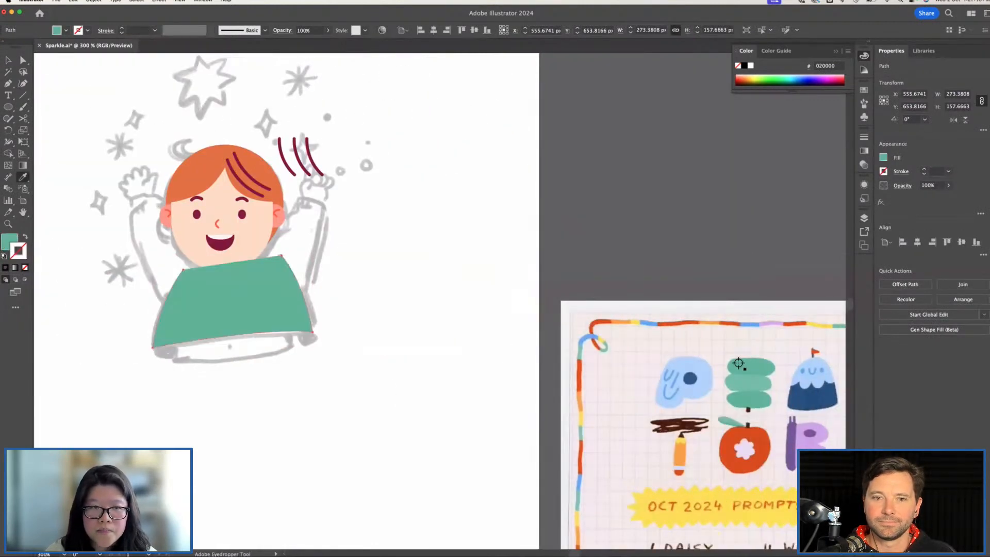
key(v)
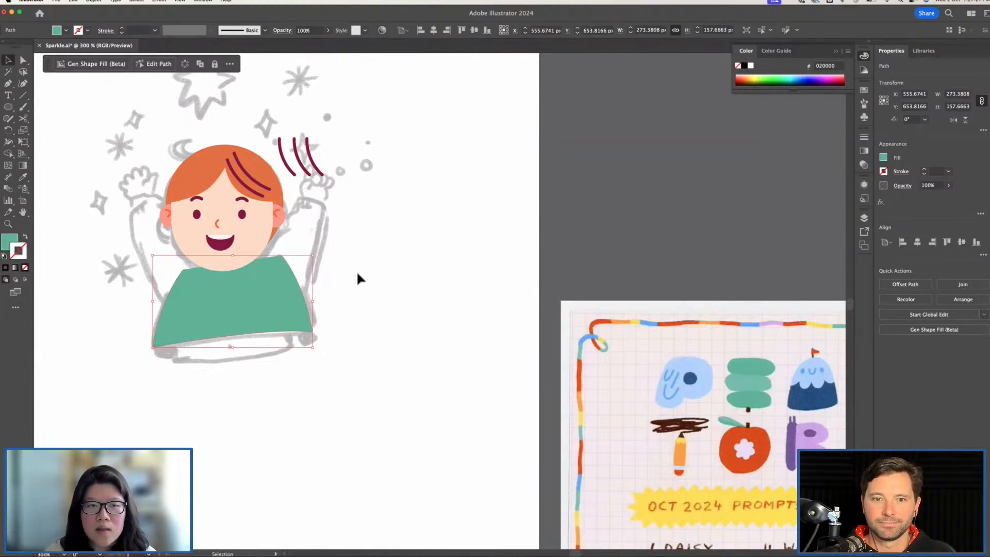
Shift the green torso about 5 px to the left while keeping its height on the sketch
scroll(357, 278, left, 4)
key(super+equal)
scroll(453, 283, down, 1)
drag(453, 283, 447, 283)
scroll(447, 284, down, 3)
scroll(547, 295, down, 1)
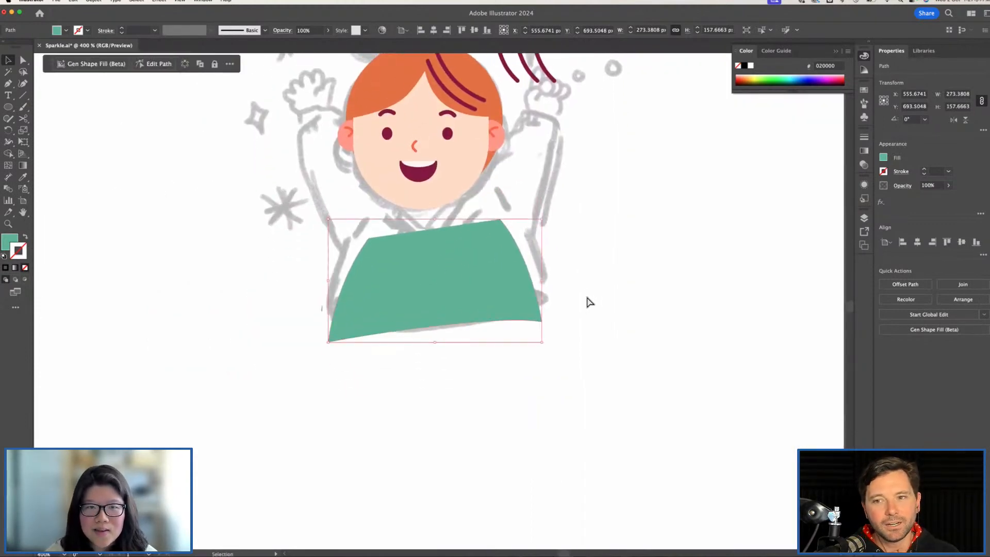
drag(502, 258, 498, 258)
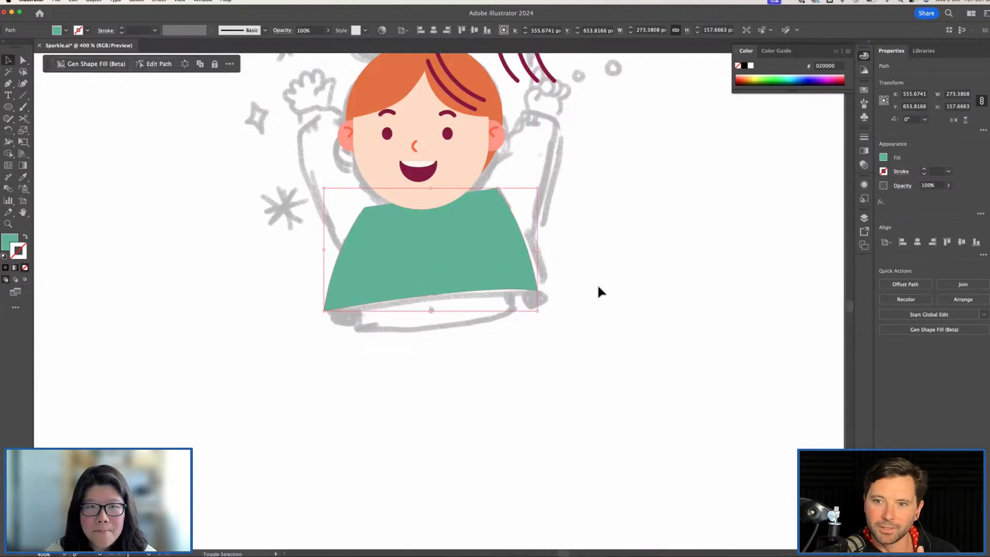
scroll(598, 288, up, 5)
key(super+equal)
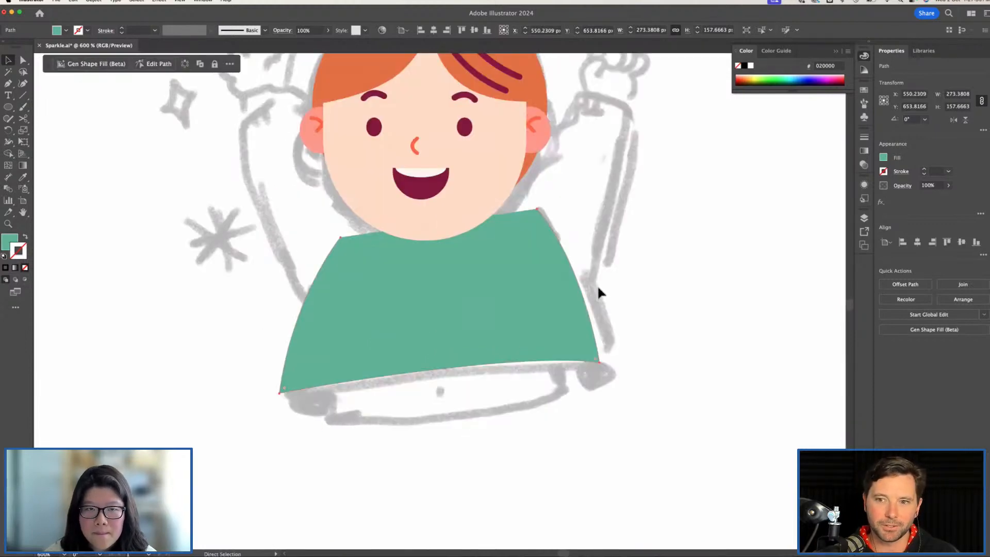
Trace the raised sleeve on the right side of the sketch as a green-filled shape with the Pen tool
drag(632, 257, 595, 381)
key(p)
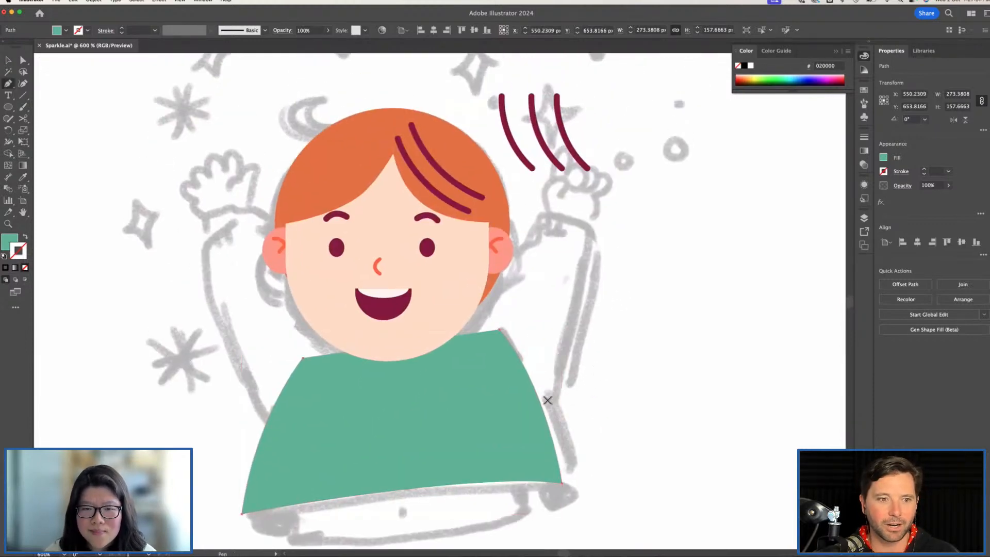
click(541, 403)
drag(592, 267, 517, 254)
drag(473, 300, 447, 353)
key(super+z)
key(super+equal)
key(super+equal)
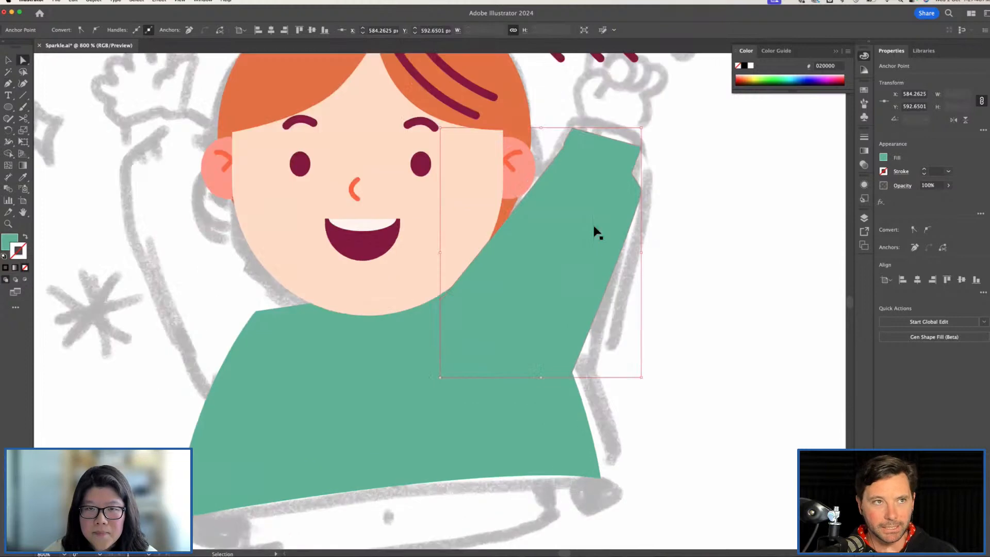
Round the inner upper corner of the raised sleeve's cuff, on the side next to the ear
drag(637, 165, 519, 357)
drag(508, 262, 501, 269)
drag(514, 246, 531, 236)
click(500, 265)
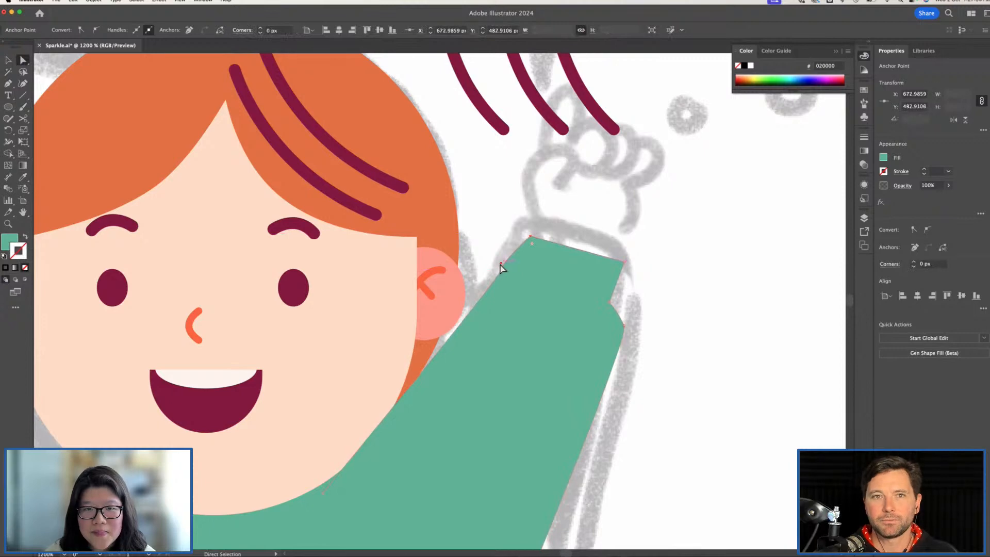
key(plus)
key(a)
drag(515, 250, 513, 244)
key(v)
click(632, 272)
key(a)
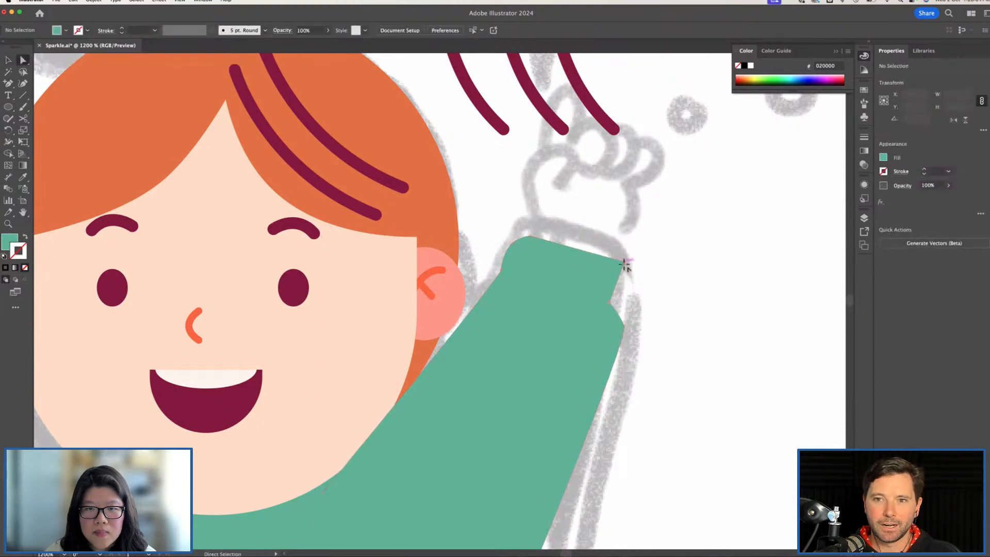
Round the outer upper corner of the raised sleeve's cuff to match its inner corner
click(621, 260)
drag(621, 274, 601, 279)
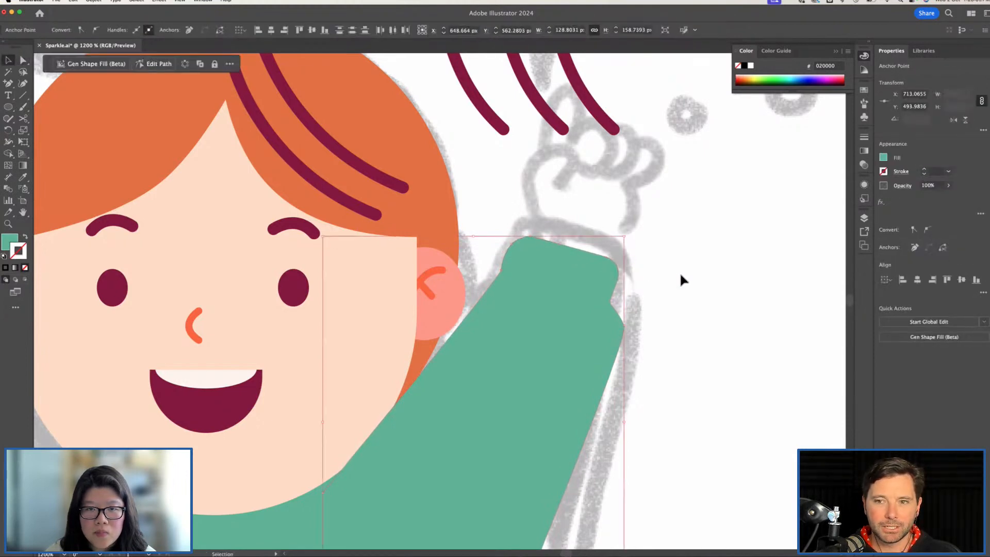
click(552, 294)
click(655, 278)
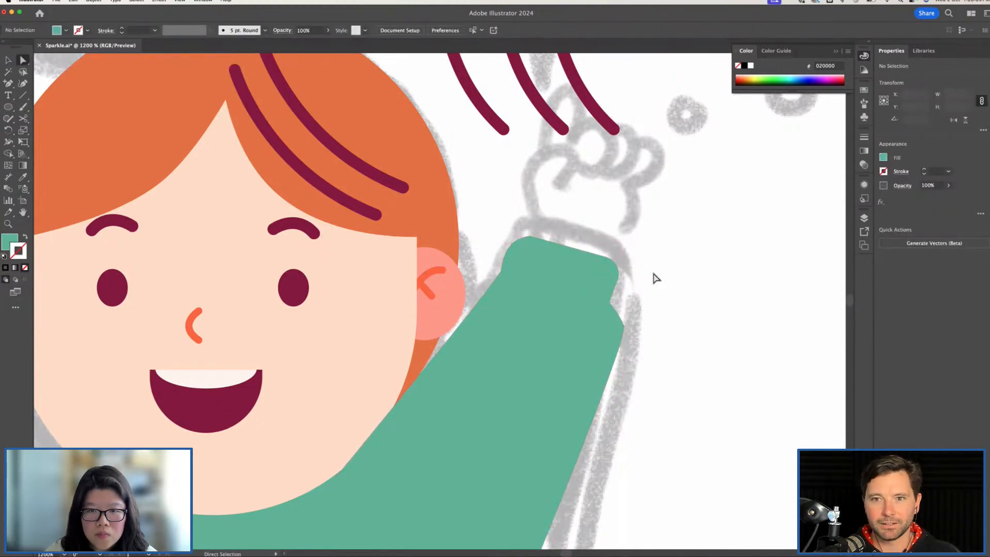
key(ctrl+minus)
key(ctrl+minus)
key(v)
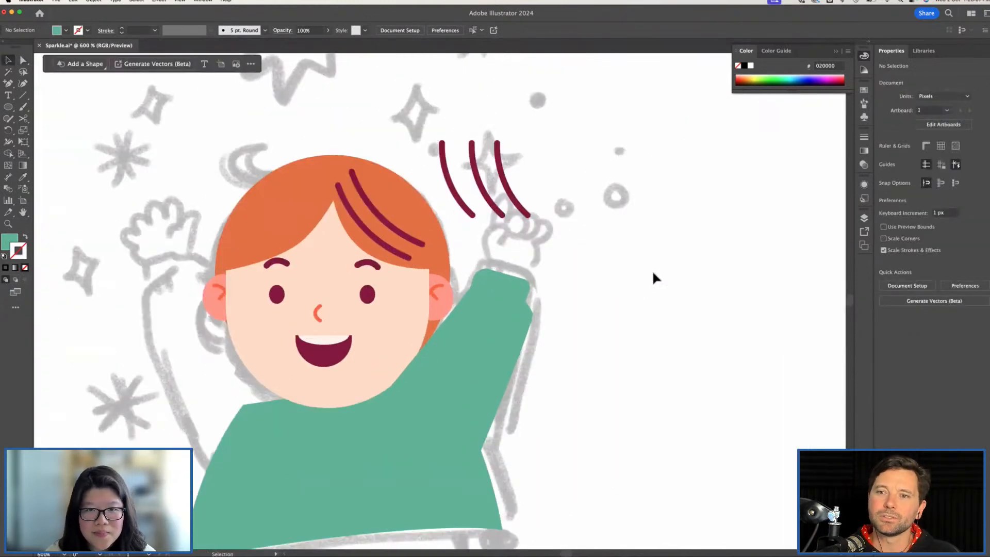
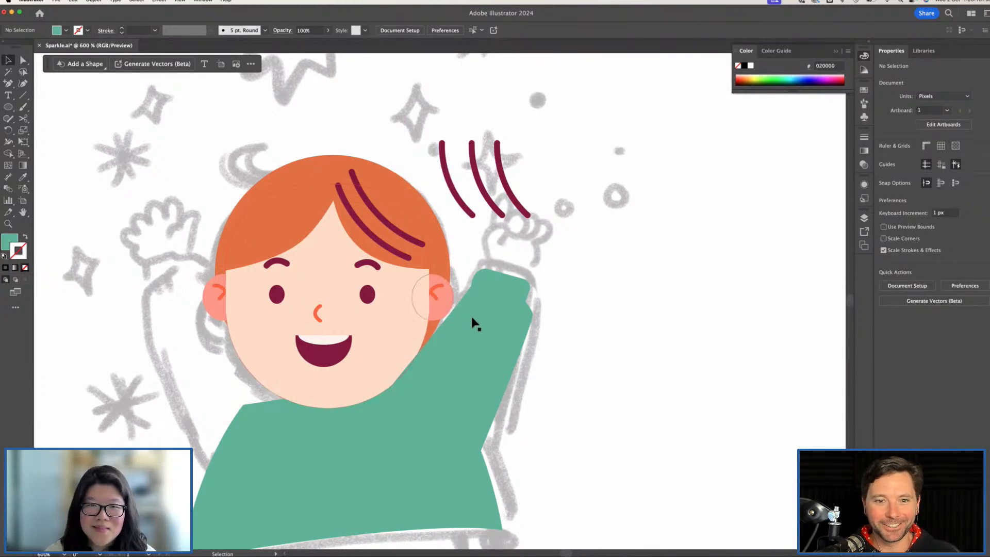
Delete the three spare dark red hair strokes lying over the sketched hand
scroll(517, 332, left, 3)
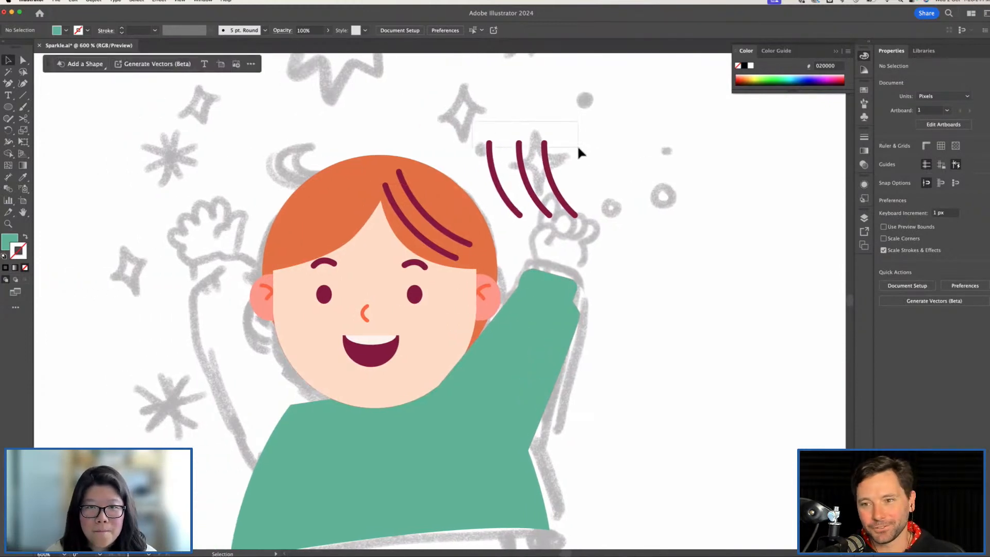
key(super+a)
key(BackSpace)
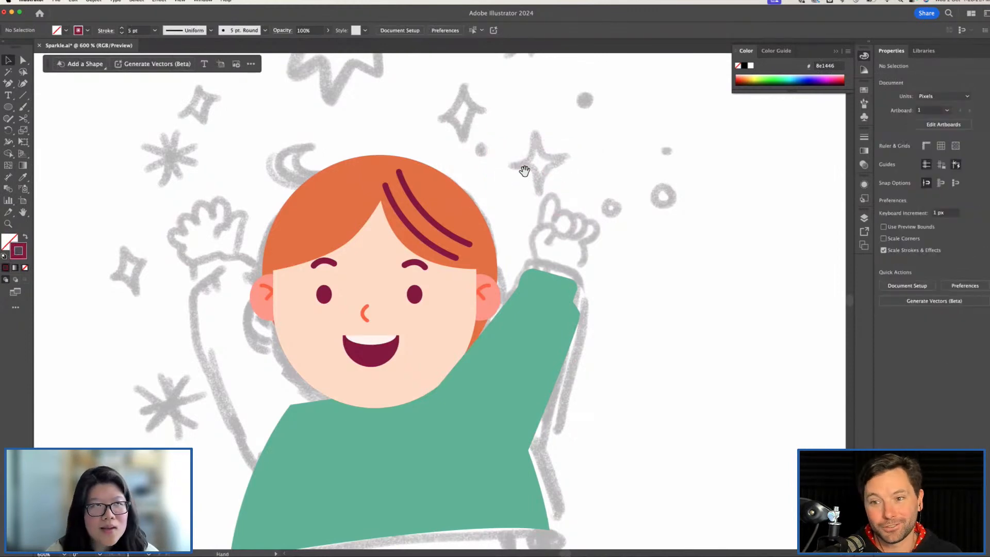
Shorten both oval eyes together to a height of 14.25 px
drag(524, 170, 545, 164)
key(super+equal)
key(super+equal)
key(super+equal)
click(427, 253)
shift+click(188, 255)
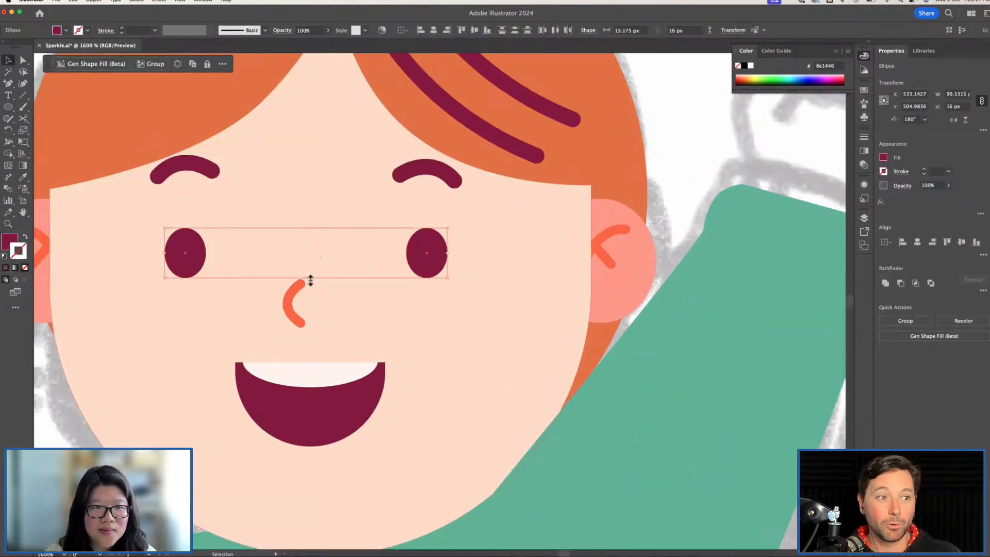
drag(309, 280, 311, 274)
click(689, 142)
Move the smiling mouth and teeth up slightly, closer to the nose
drag(379, 405, 367, 356)
click(679, 141)
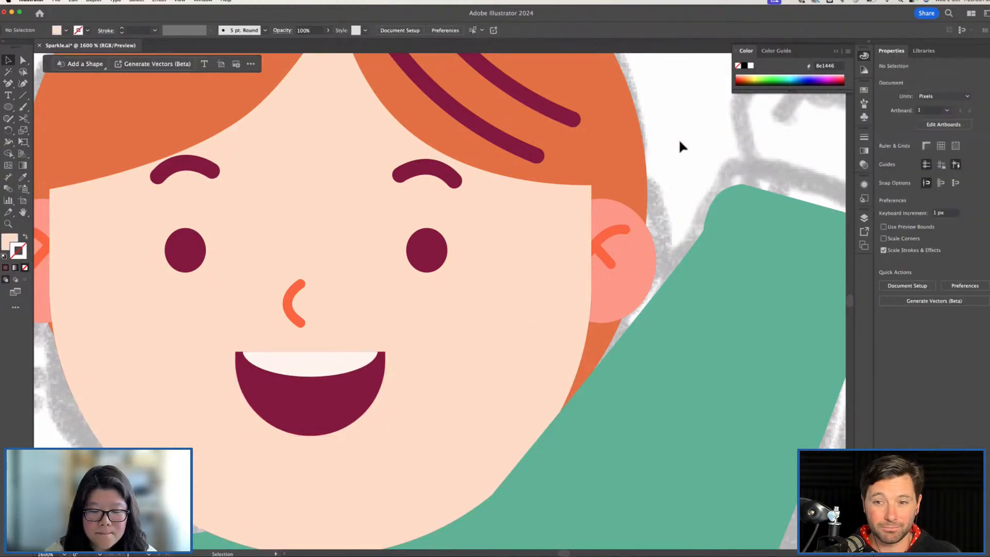
key(super+equal)
key(super+minus)
key(l)
key(super+minus)
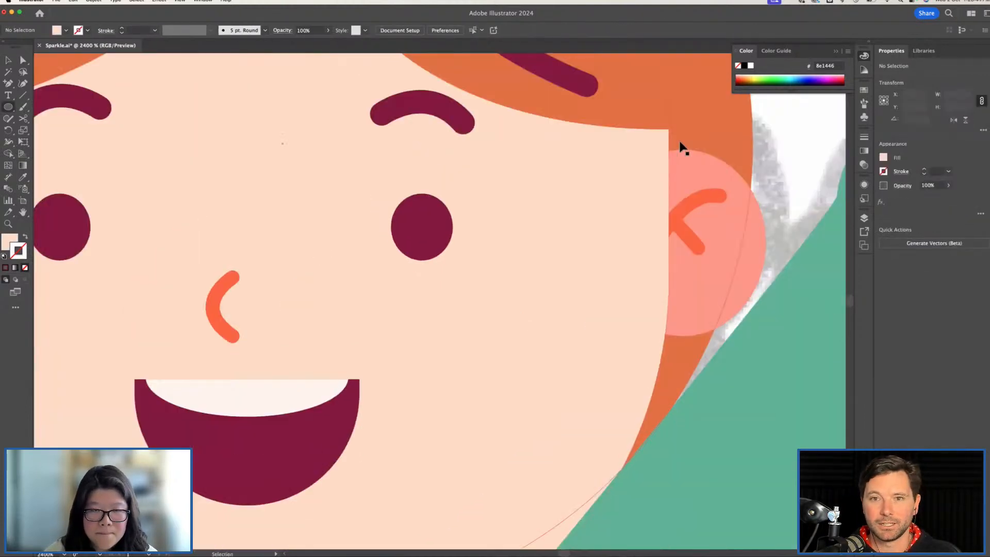
key(super+minus)
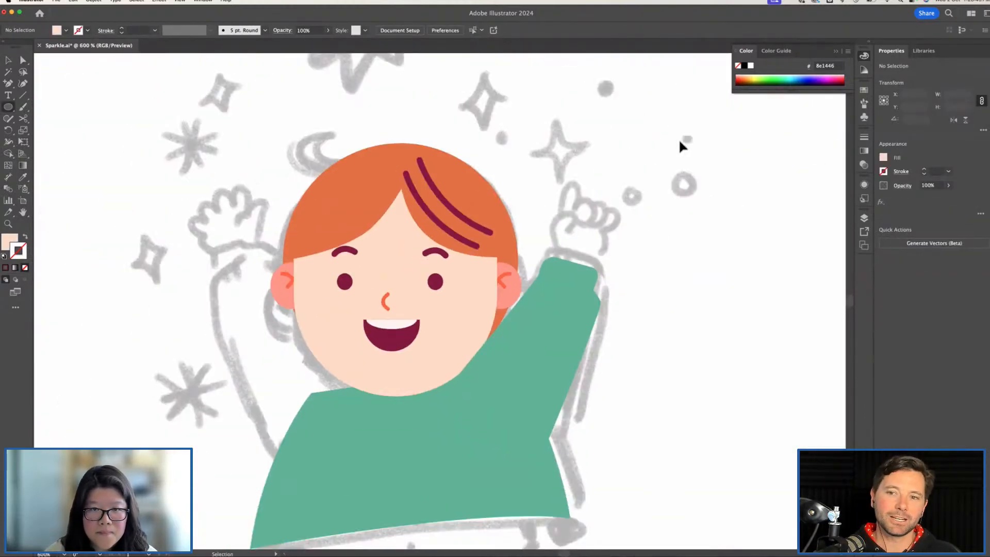
Make a mirrored copy of the green sleeve and place it over the other raised arm, behind the face
key(v)
click(534, 299)
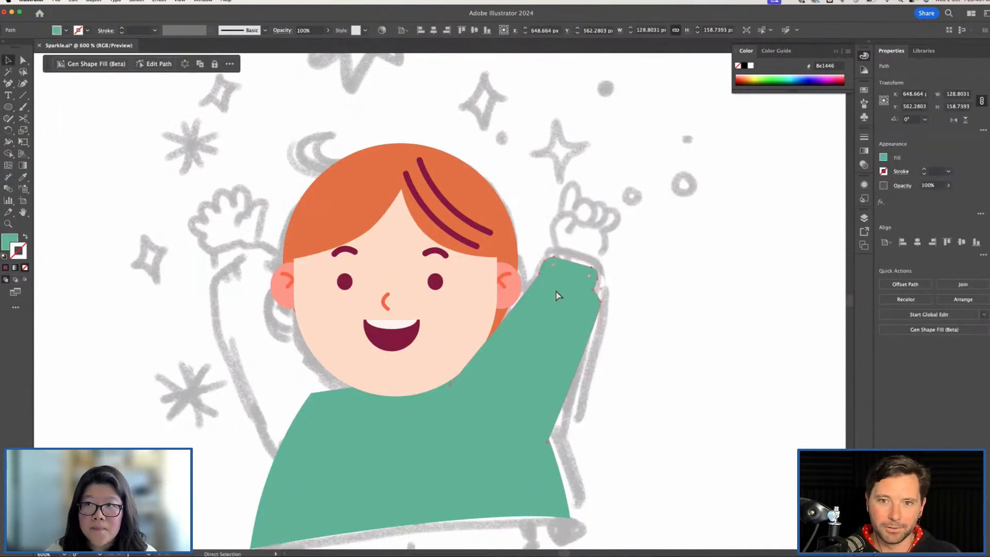
click(958, 119)
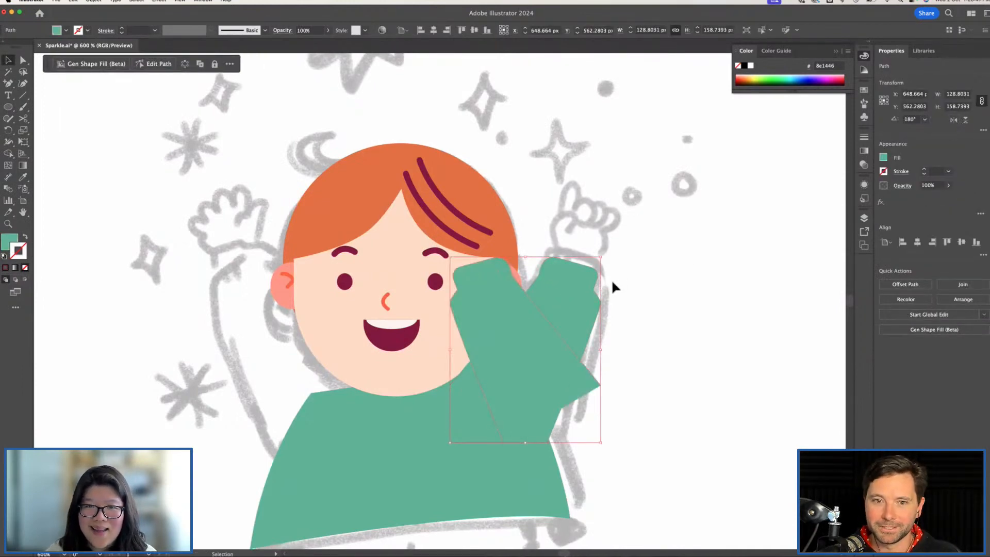
drag(547, 351, 308, 353)
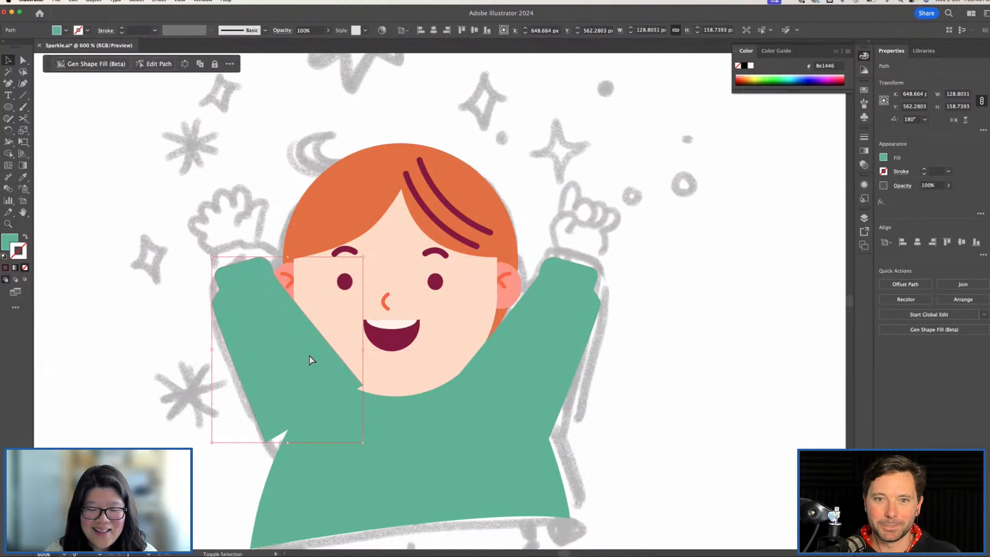
key(a)
Rotate the green torso about 4° clockwise to even out its hem
click(417, 424)
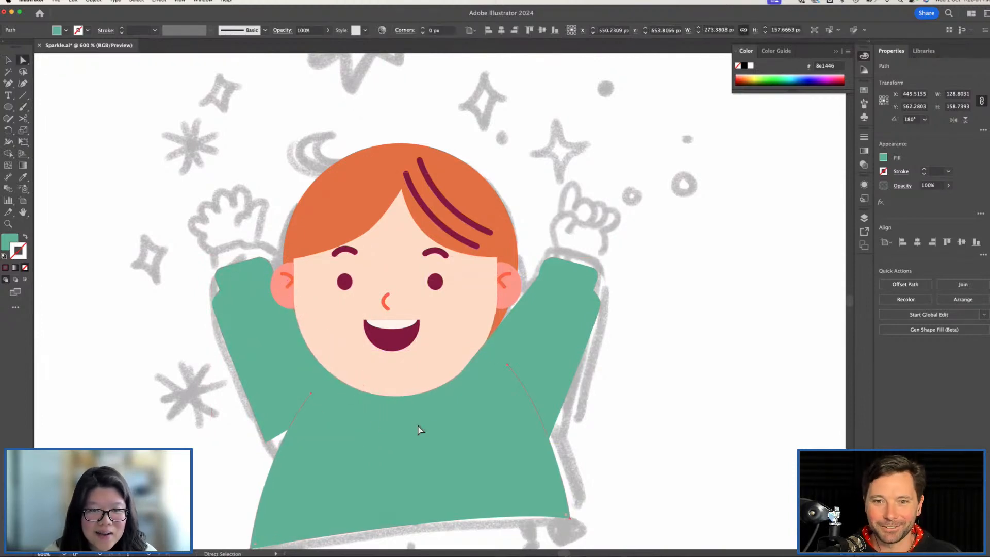
drag(513, 409, 615, 366)
key(e)
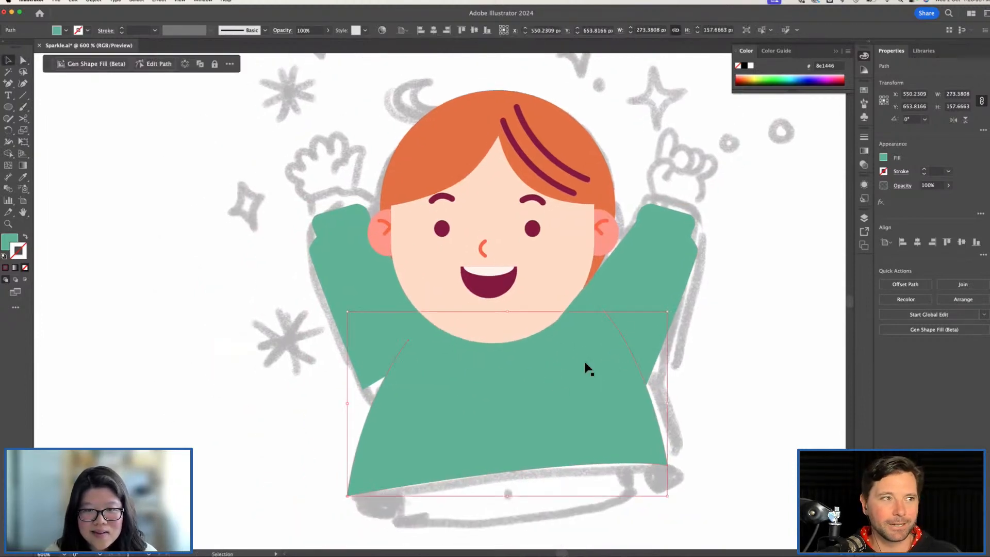
drag(643, 297, 654, 310)
Pull the mirrored sleeve's lower outer corner down to close the gap with the torso
key(a)
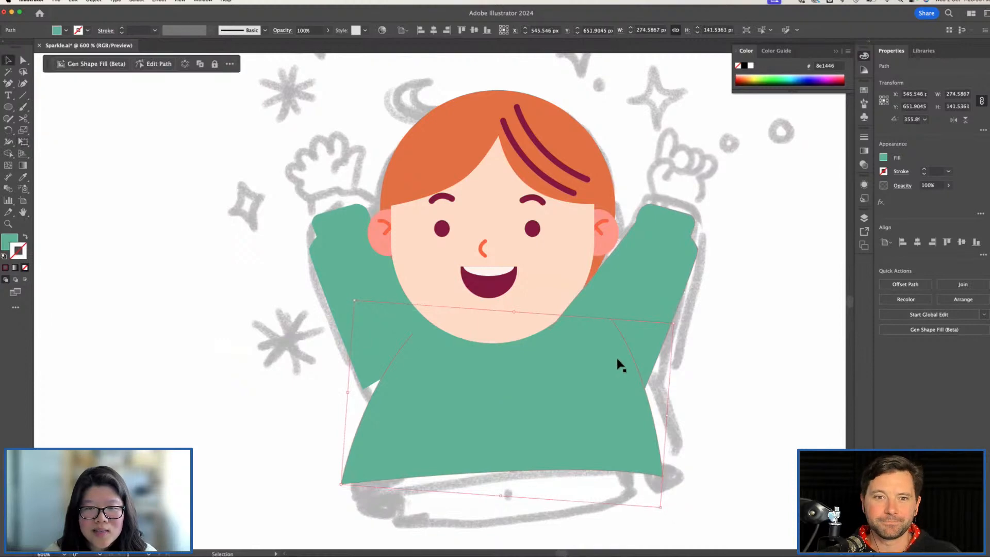
drag(365, 392, 368, 408)
key(v)
click(251, 278)
Trace the small hair curl on top of the head with the Pen tool, filled with the hair's orange
drag(260, 239, 247, 299)
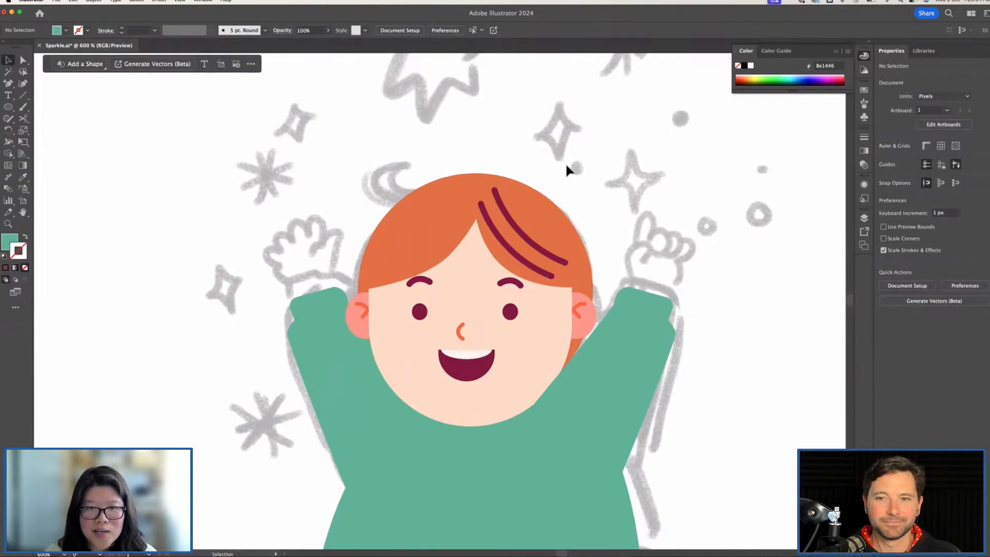
drag(461, 130, 471, 192)
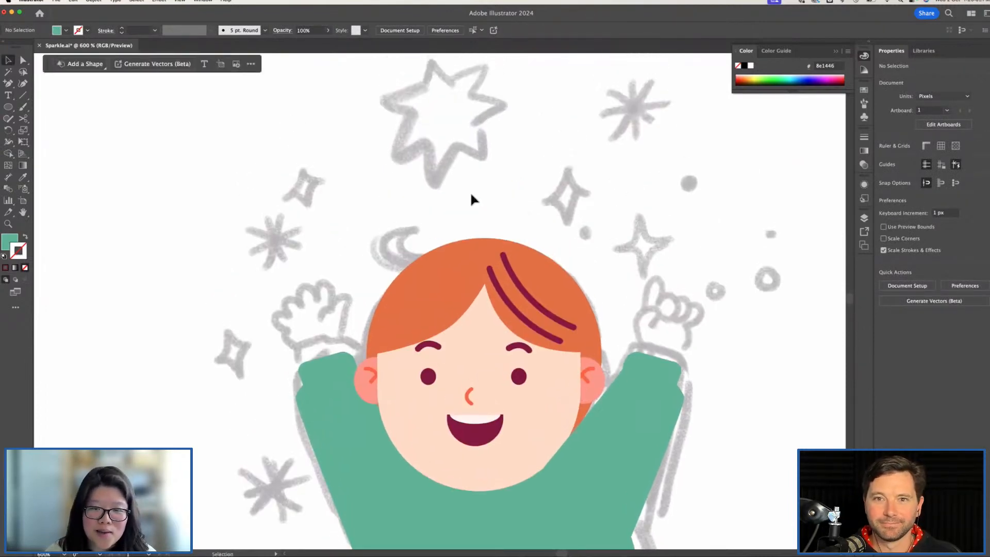
key(super+equal)
key(super+equal)
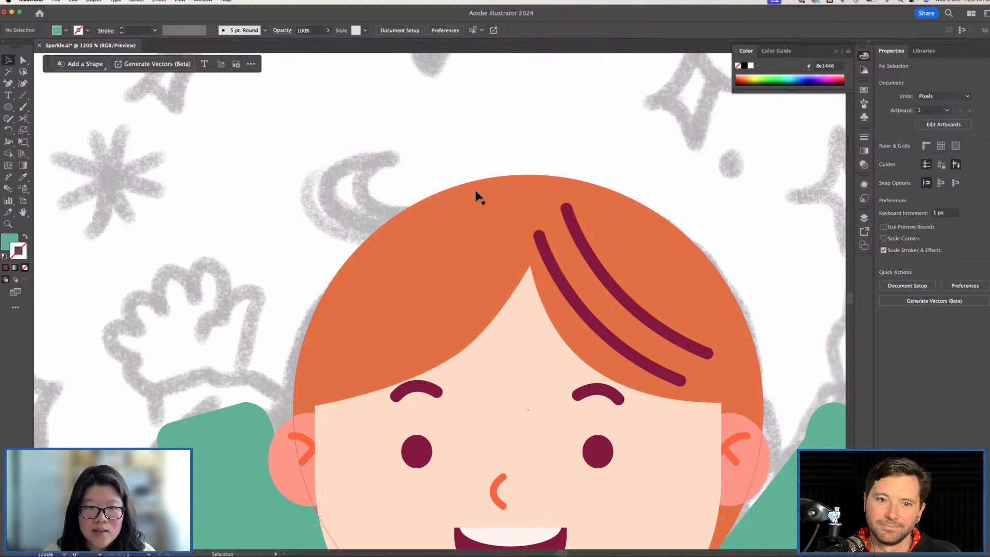
click(476, 192)
click(463, 136)
key(p)
click(407, 208)
drag(358, 181, 361, 149)
click(378, 155)
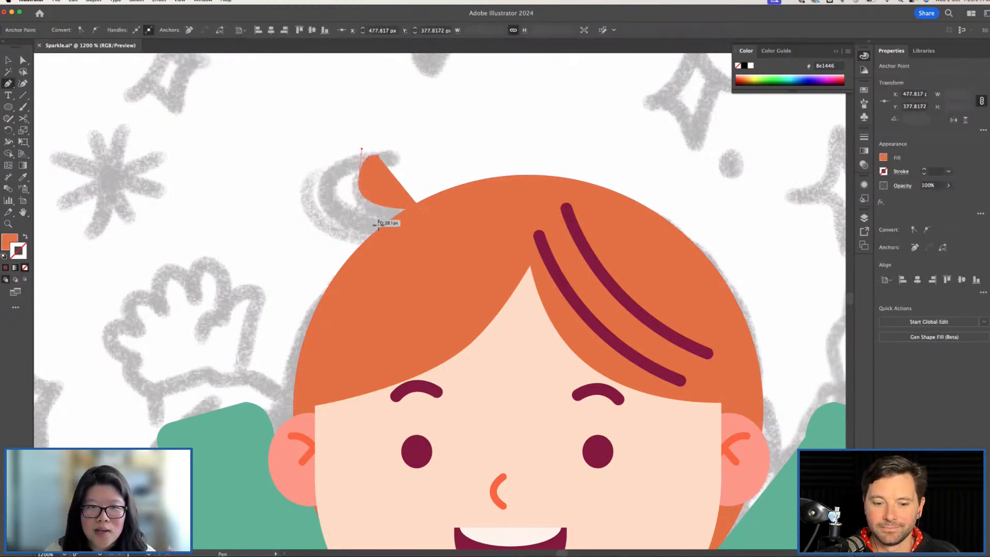
drag(338, 197, 342, 231)
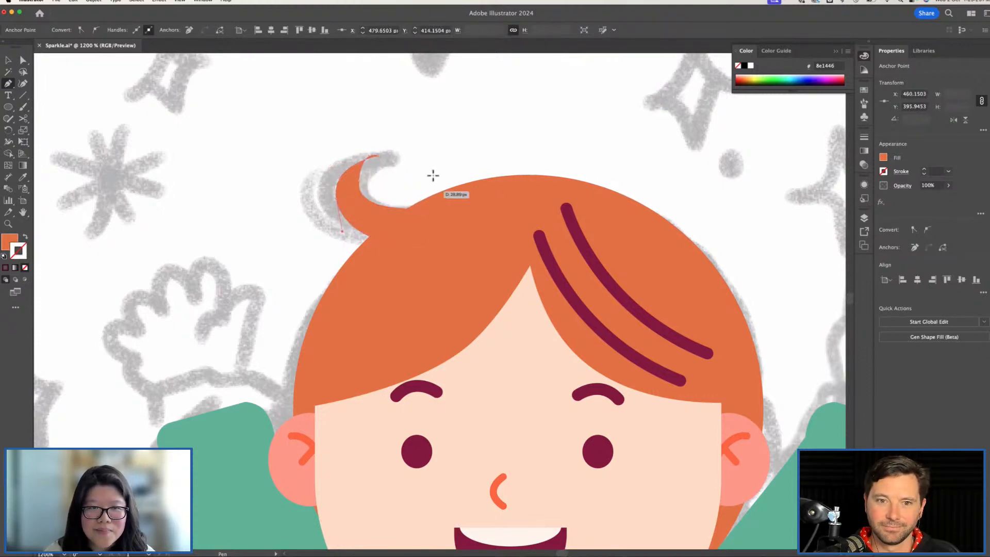
Adjust the hair curl's anchor points and handles to give it a clean pointed tip and smooth inner curve
key(a)
click(377, 158)
drag(421, 189, 423, 215)
scroll(423, 215, up, 2)
key(super+plus)
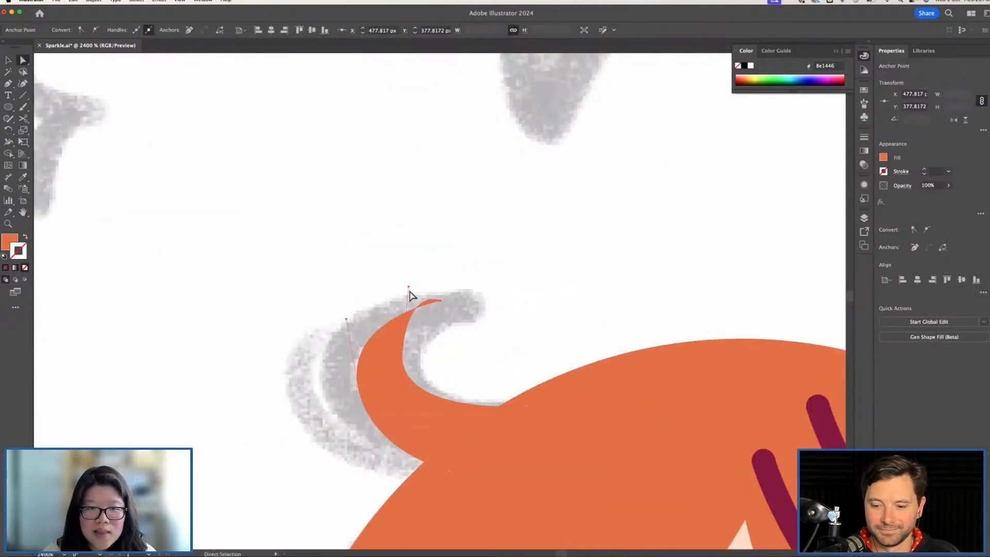
drag(410, 289, 423, 297)
drag(405, 355, 427, 361)
click(445, 306)
drag(447, 308, 425, 310)
key(v)
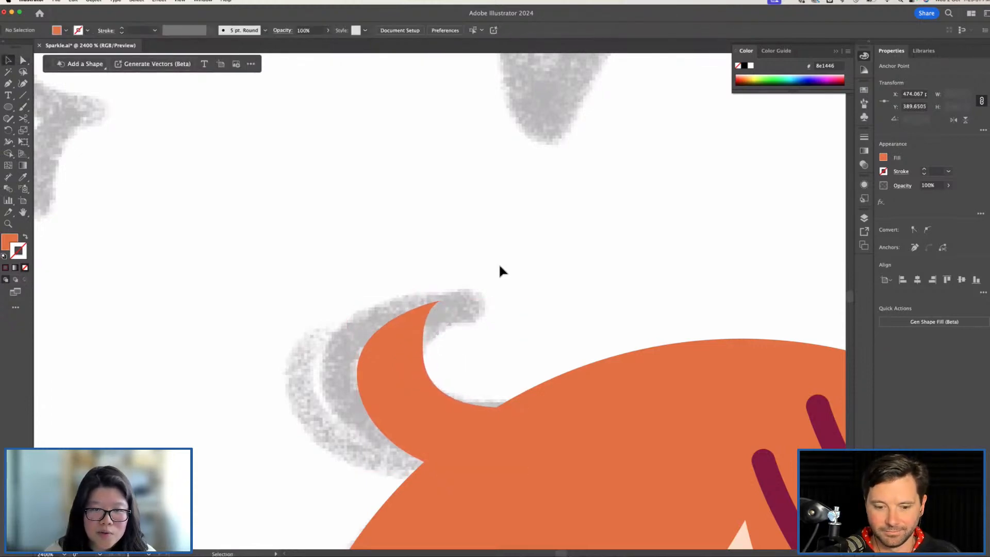
super+click(500, 266)
key(super+minus)
key(super+minus)
key(super+minus)
key(super+minus)
key(super+minus)
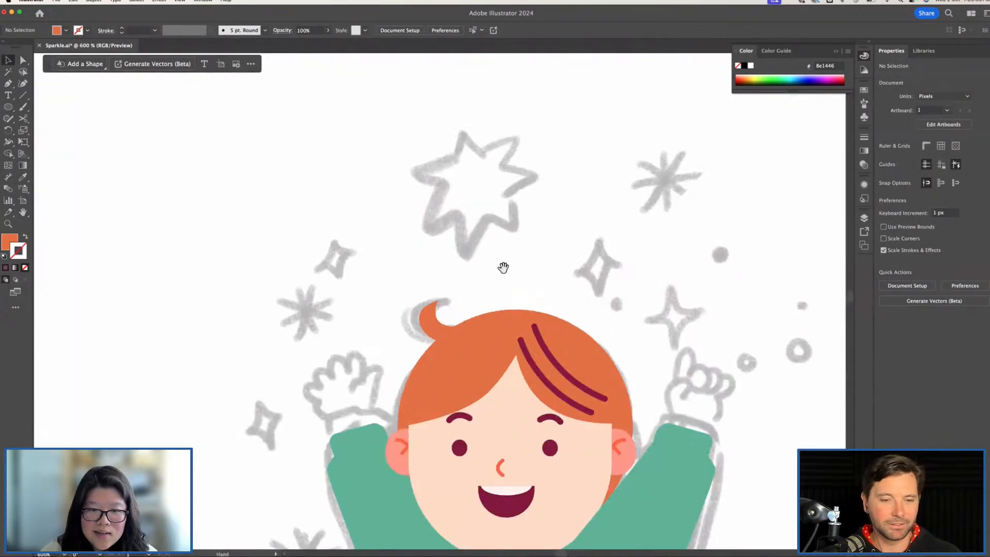
Hide the sketch on Layer 1 so only the vector artwork on Layer 2 shows
scroll(504, 267, down, 10)
scroll(503, 267, right, 5)
drag(480, 263, 501, 285)
click(647, 246)
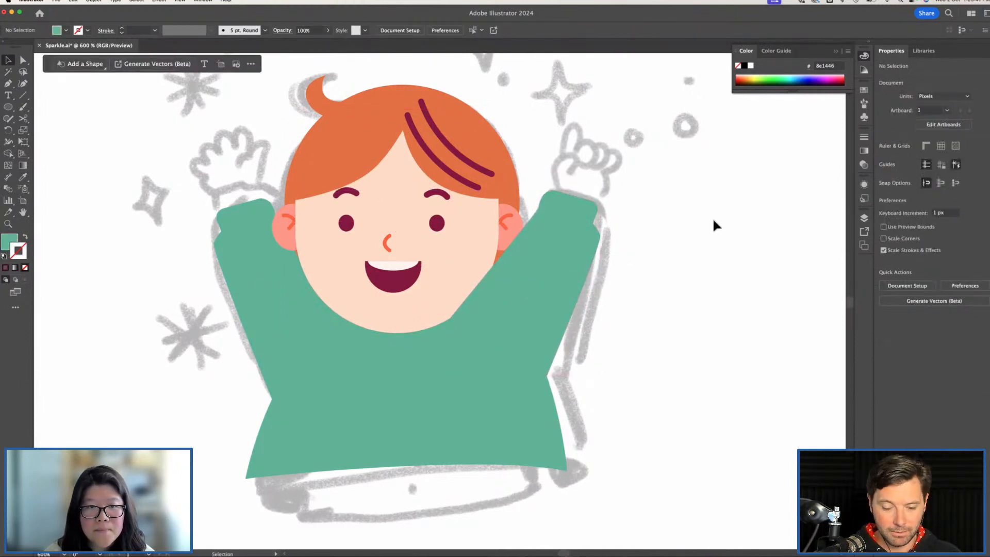
click(862, 222)
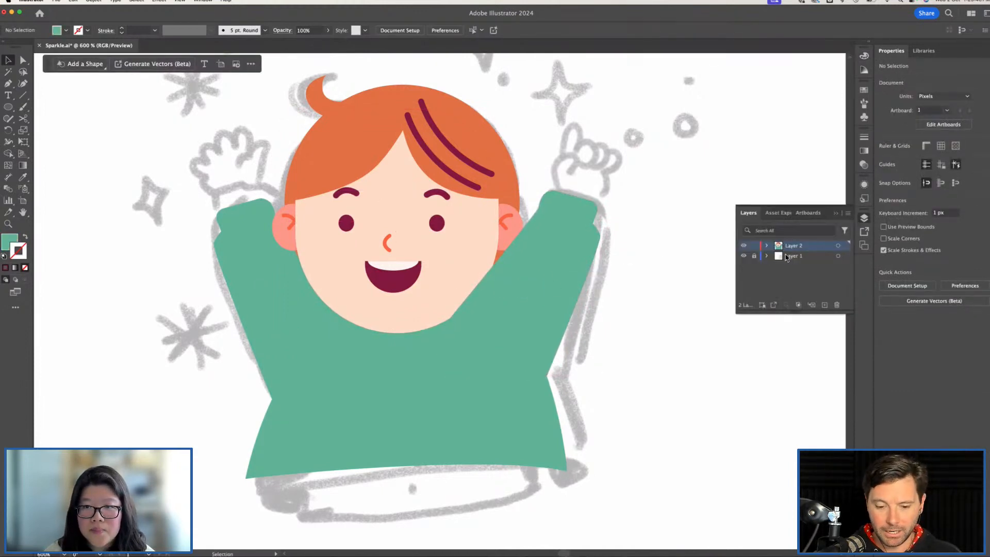
click(744, 257)
drag(648, 159, 660, 176)
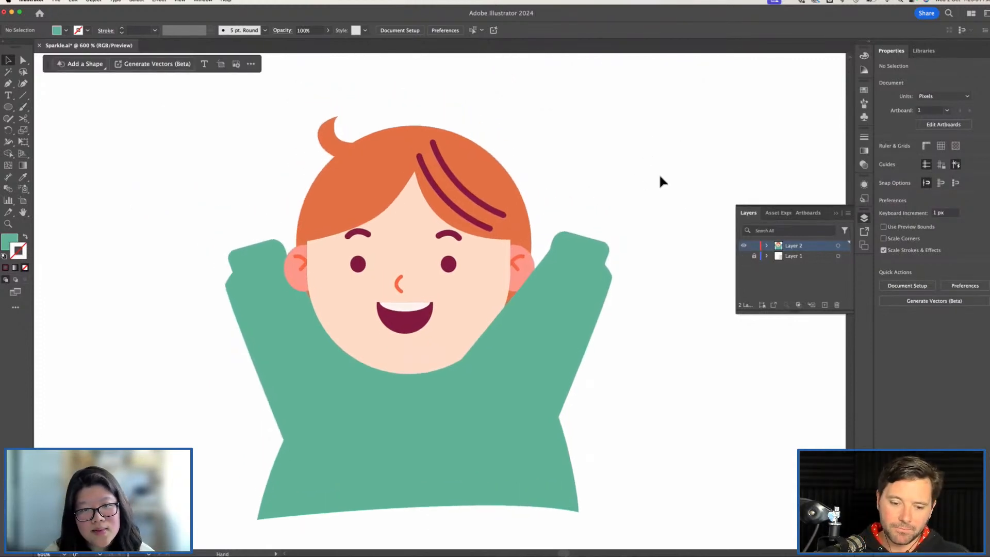
Draw a vertical 5 pt dark red line down the torso's centre from the chin, using the hair strands' stroke style
click(459, 215)
click(658, 382)
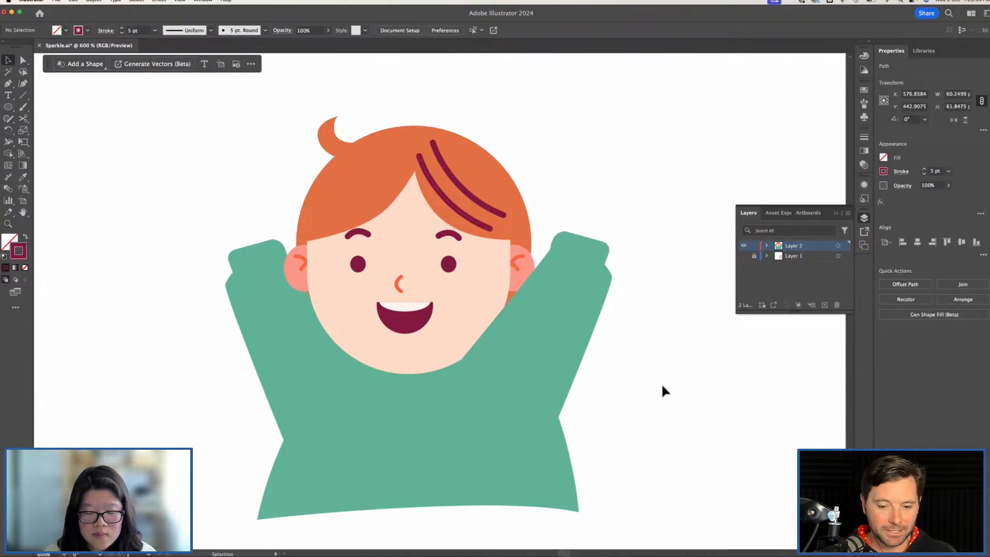
key(p)
click(408, 377)
click(405, 482)
key(v)
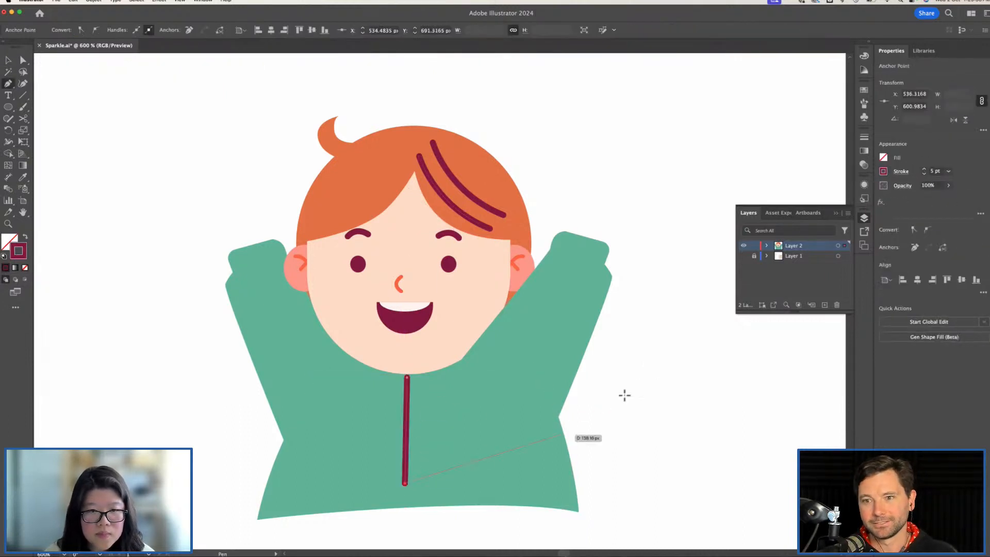
click(649, 380)
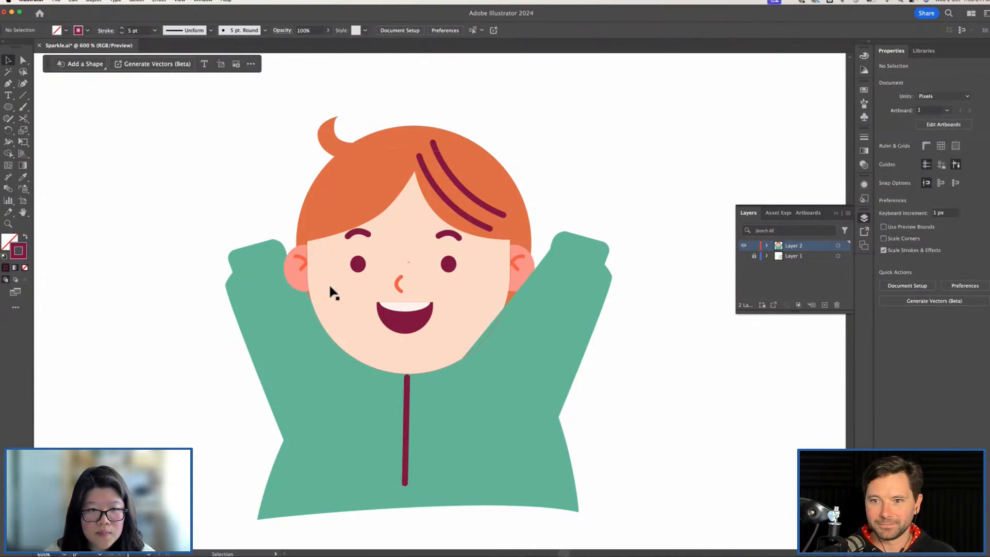
Add a round blush circle on each cheek, filled with the pink of the ears
key(l)
mouse_move(324, 277)
mouse_down()
mouse_move(380, 321)
mouse_move(335, 285)
mouse_move(476, 286)
mouse_up()
key(i)
click(288, 276)
key(v)
click(612, 169)
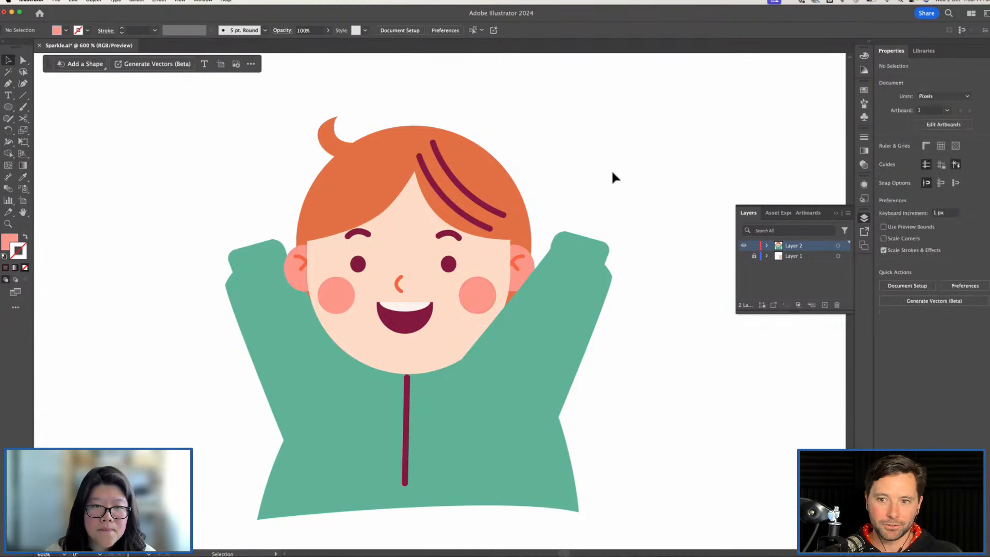
Move the two eyes inward so both sit closer to the nose
key(super+equal)
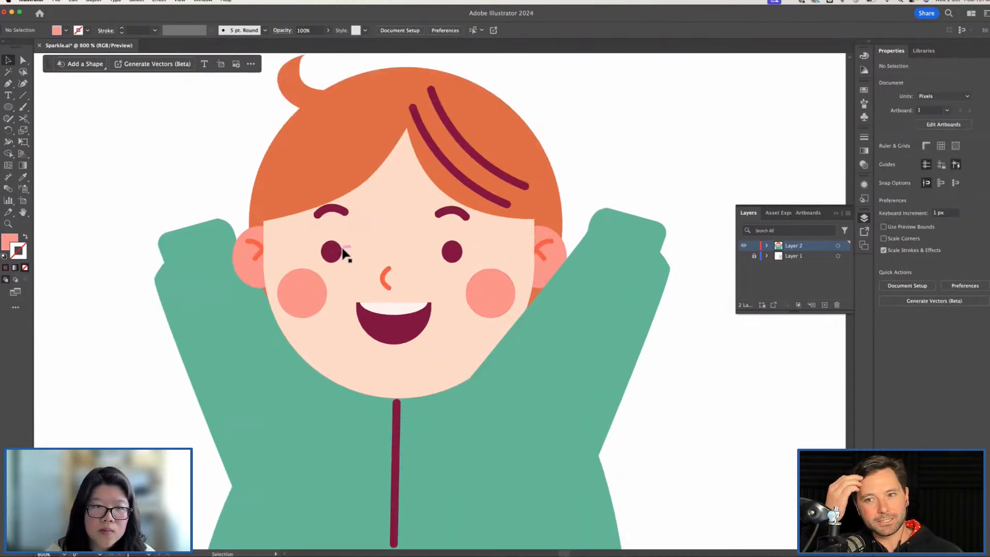
click(344, 248)
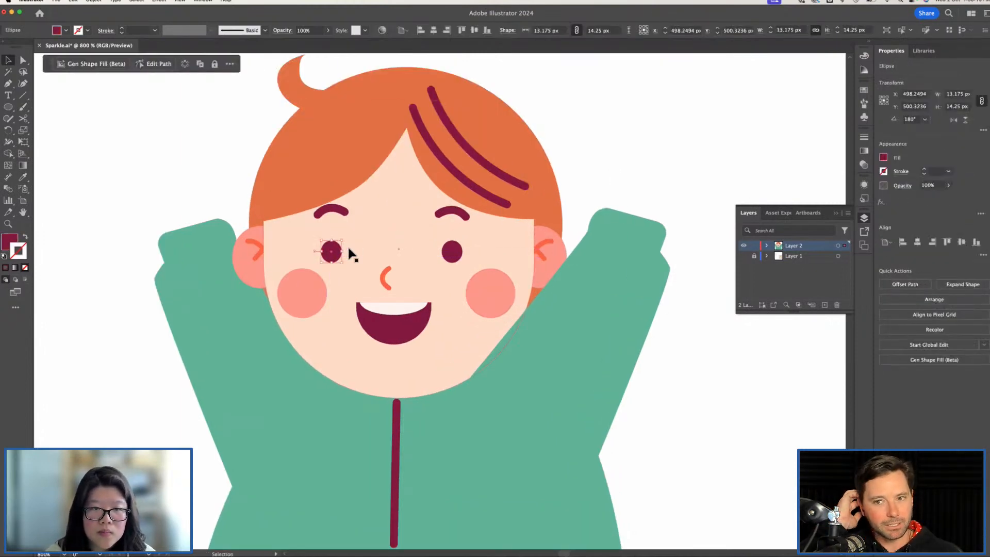
key(Right)
key(Right)
key(Right)
key(Right)
key(Right)
key(Right)
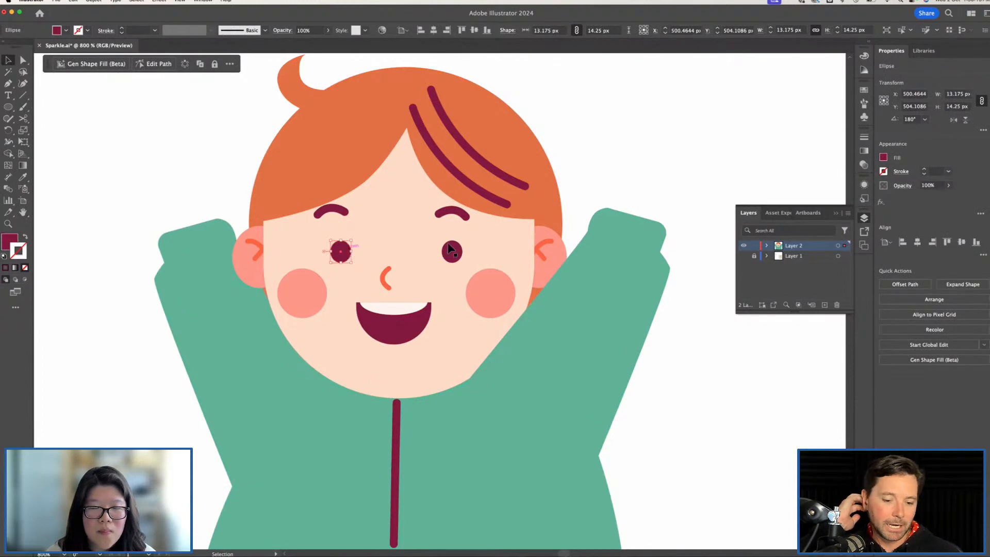
click(457, 249)
key(Left)
key(Left)
key(Left)
key(Left)
key(Left)
key(Left)
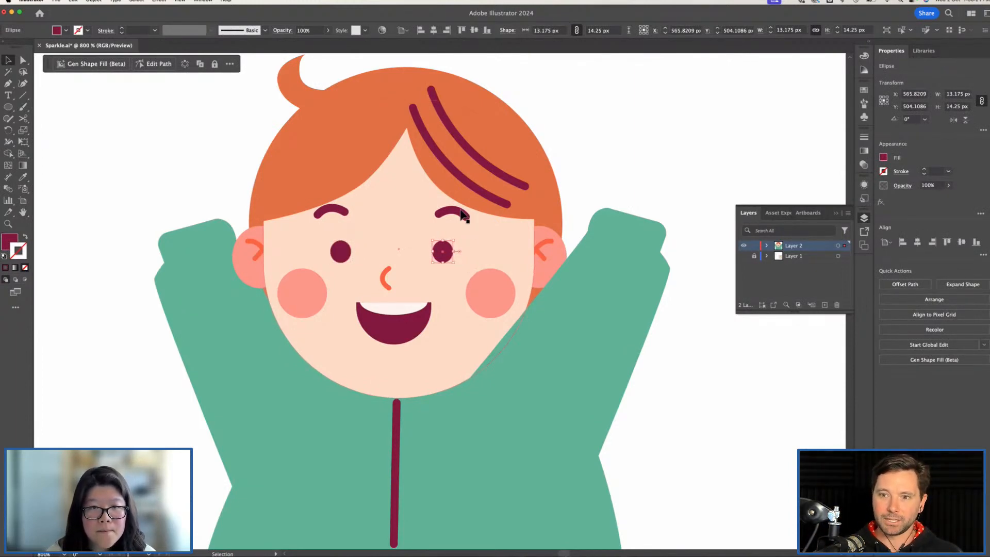
Move both eyebrows inward so they sit above the repositioned eyes
drag(467, 222, 451, 212)
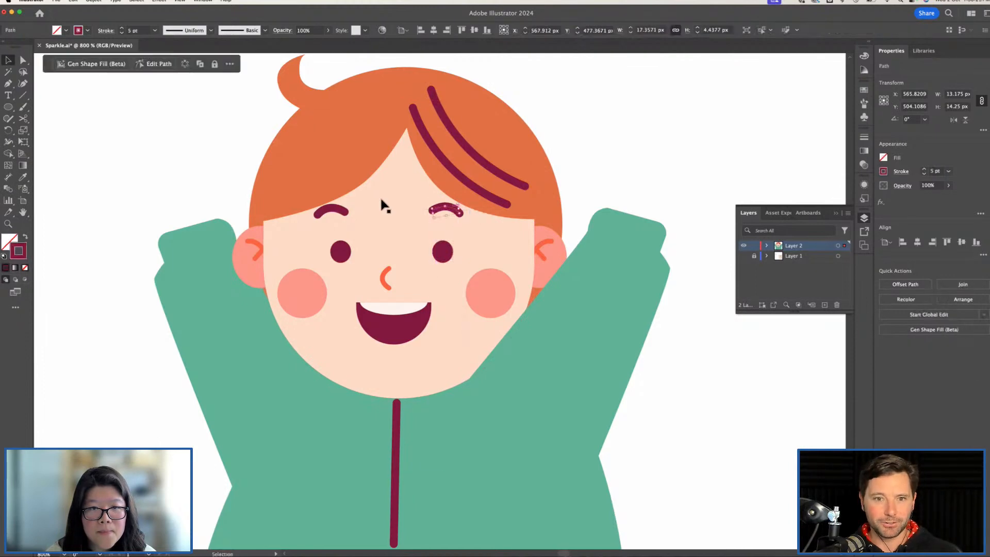
drag(347, 213, 349, 213)
drag(459, 193, 459, 192)
click(655, 160)
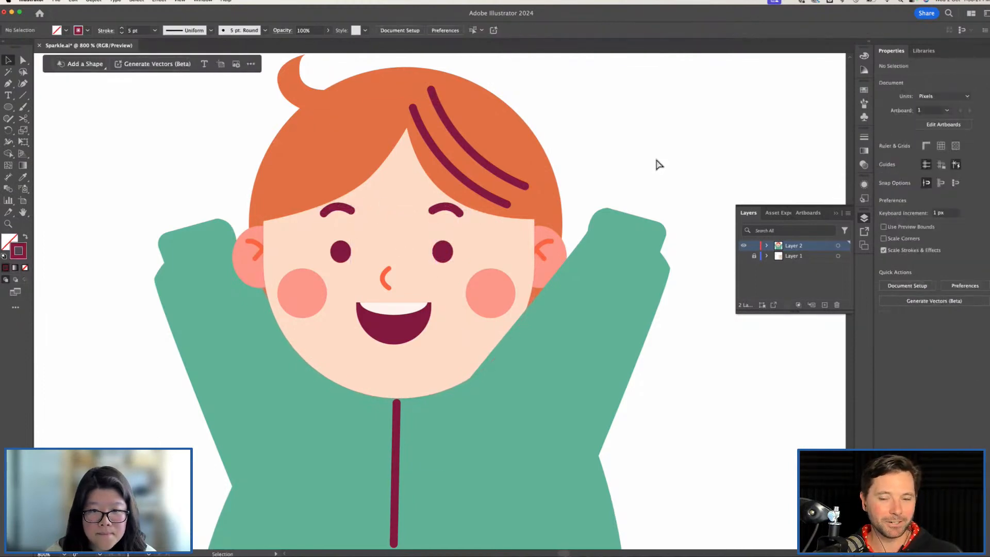
key(super+minus)
key(super+minus)
key(super+minus)
key(super+plus)
key(super+plus)
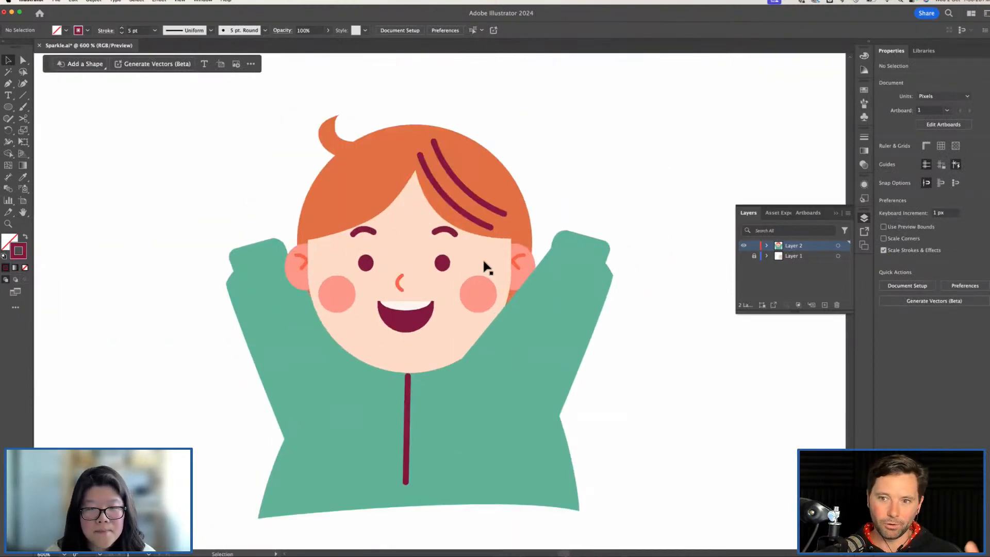
Recolor the inside of the mouth within its clip group to the brighter magenta #bf3c78
click(390, 328)
double_click(390, 328)
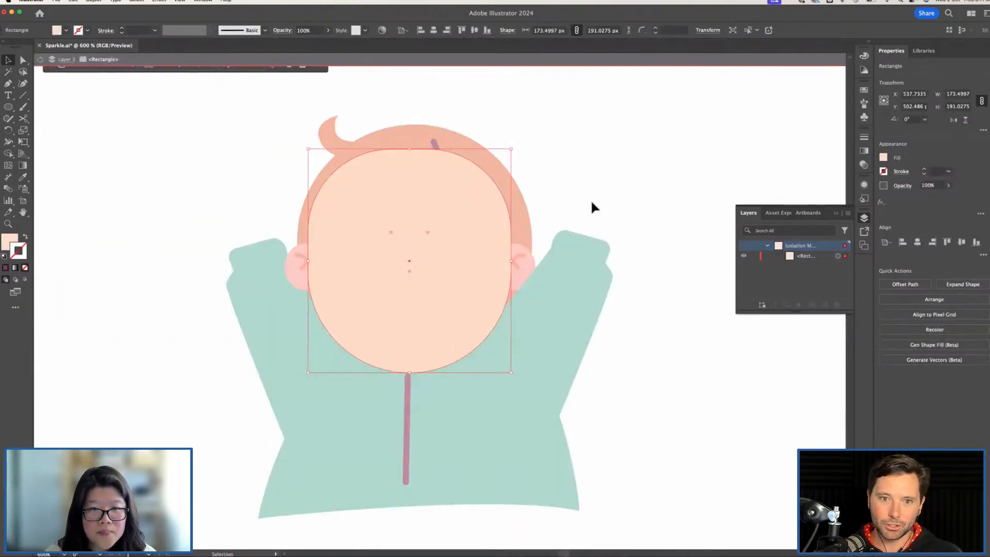
double_click(593, 206)
click(402, 330)
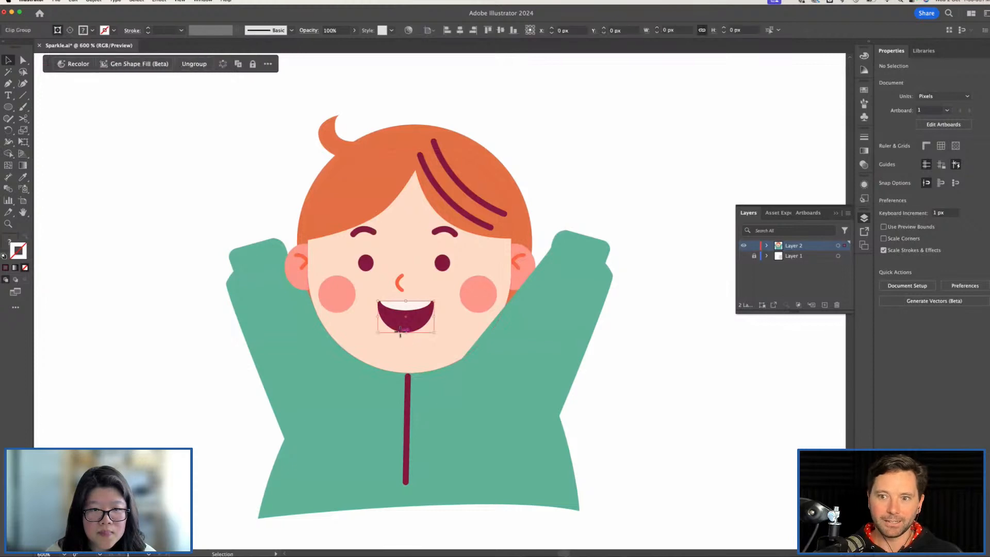
double_click(401, 333)
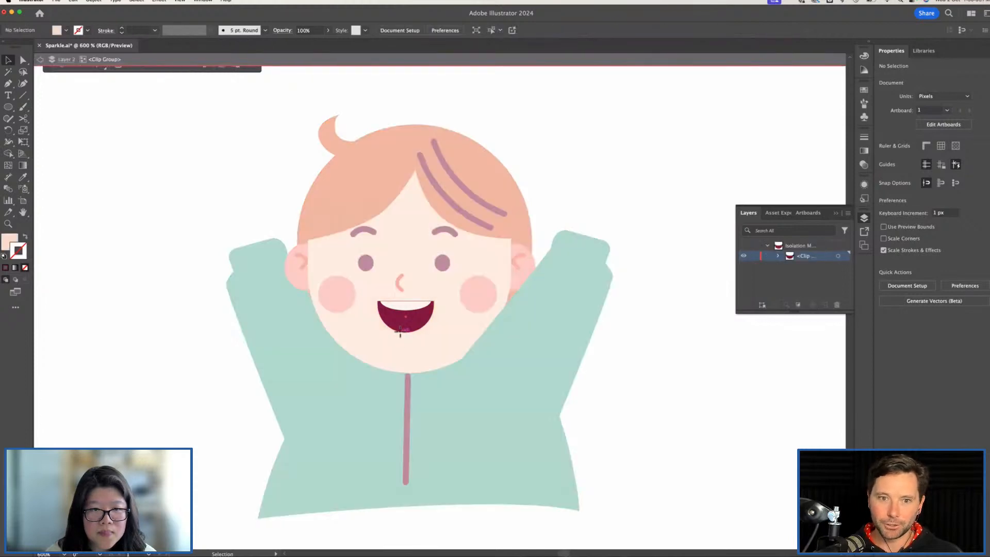
double_click(10, 239)
drag(259, 351, 240, 326)
click(381, 299)
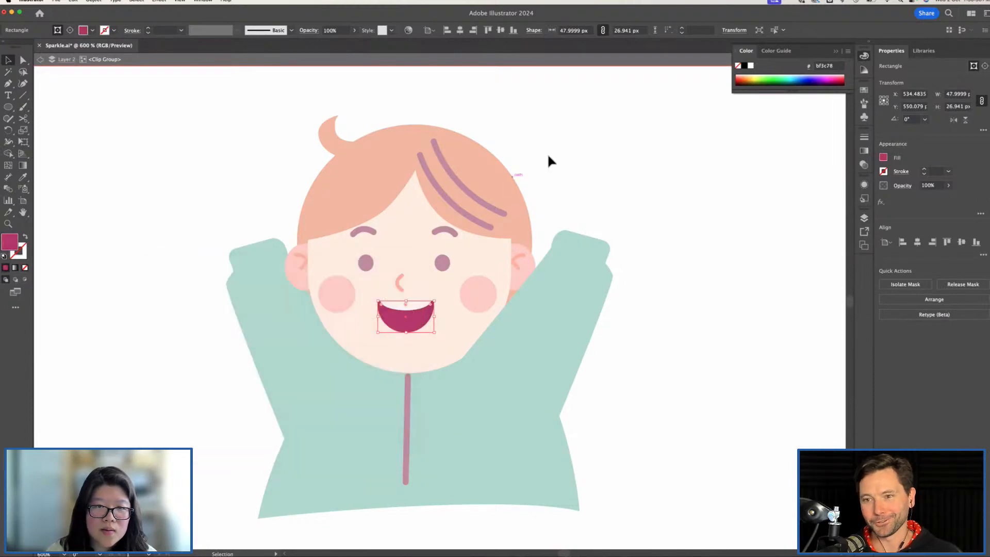
double_click(551, 160)
Sample the face's skin colour as the fill and show the sketch on Layer 1 again
drag(555, 157, 546, 230)
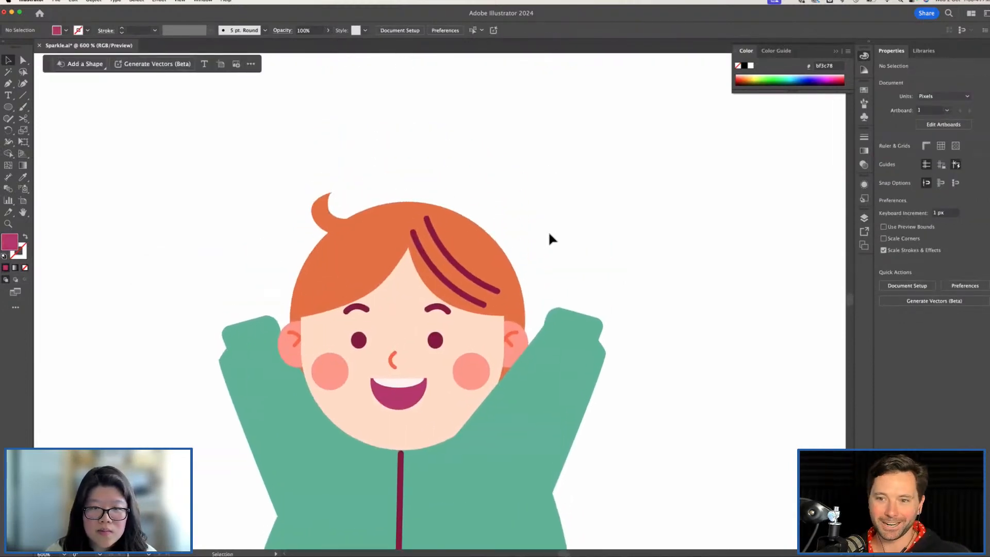
key(super+equal)
key(super+equal)
key(super+equal)
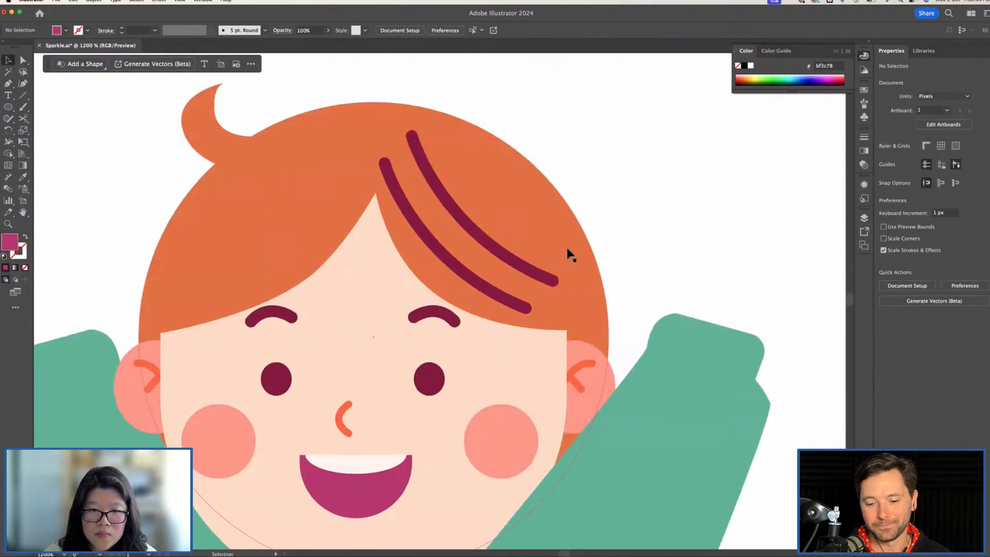
key(i)
click(539, 338)
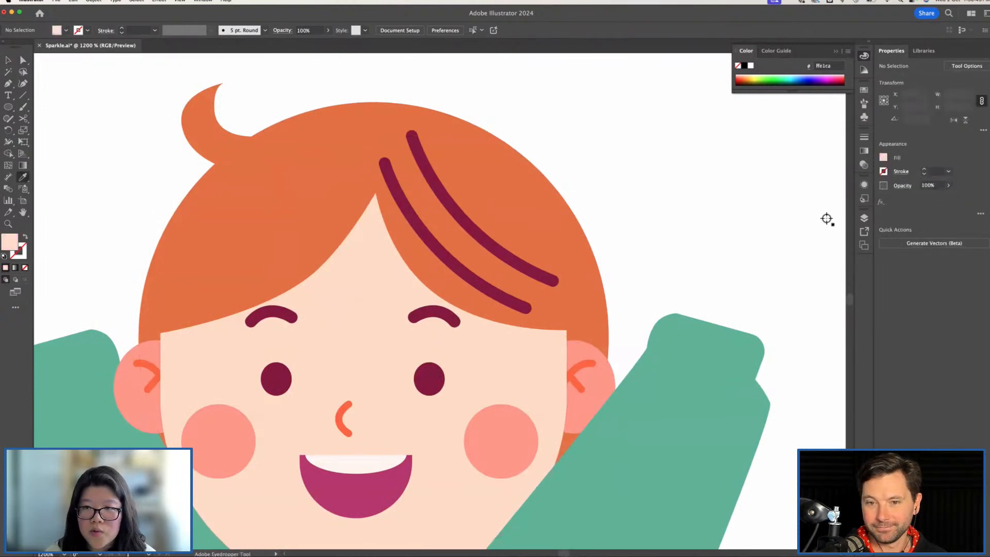
click(864, 219)
click(743, 257)
drag(641, 206, 466, 203)
Trace the palm of the pointing hand above the sleeve cuff with the Pen tool as a rounded skin-coloured shape
key(v)
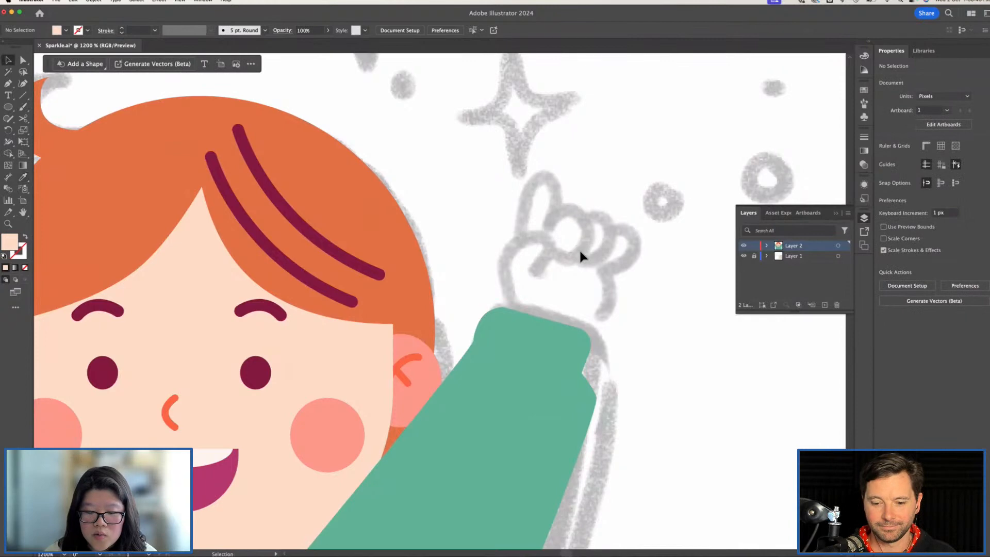
key(p)
click(508, 317)
drag(501, 256, 514, 247)
drag(608, 260, 612, 286)
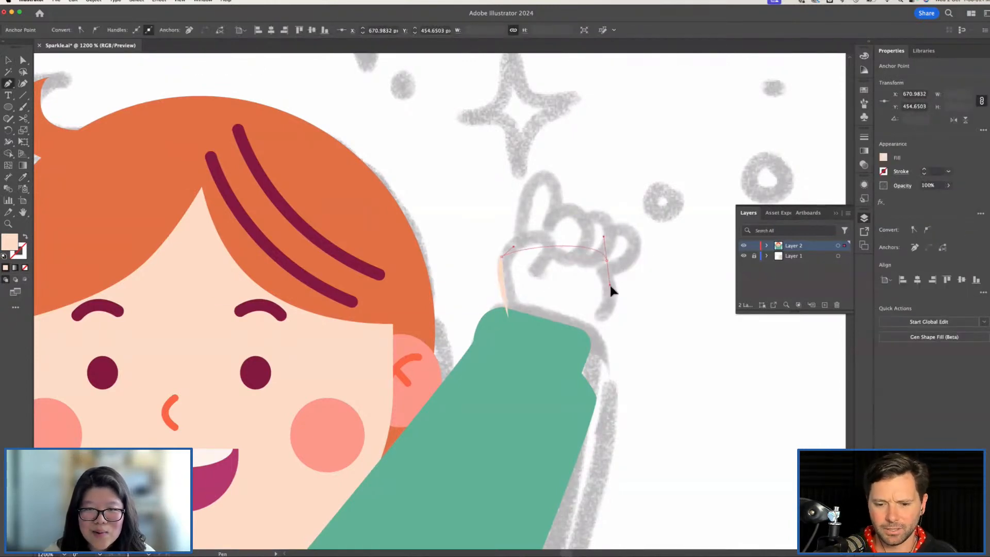
click(577, 339)
key(v)
click(643, 240)
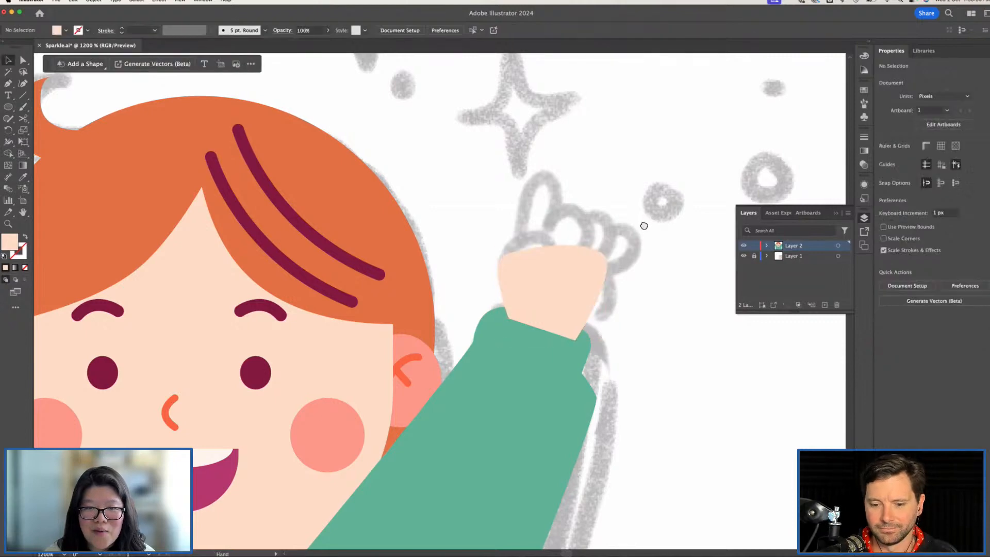
Widen the palm shape to about 49 px using Free Transform
drag(644, 223, 566, 277)
key(super+equal)
click(547, 322)
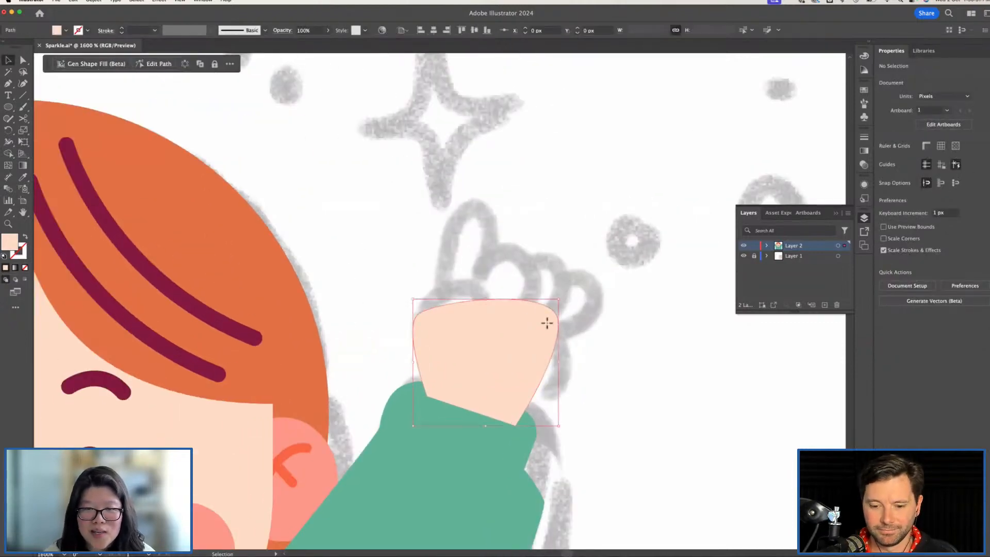
drag(564, 299, 566, 298)
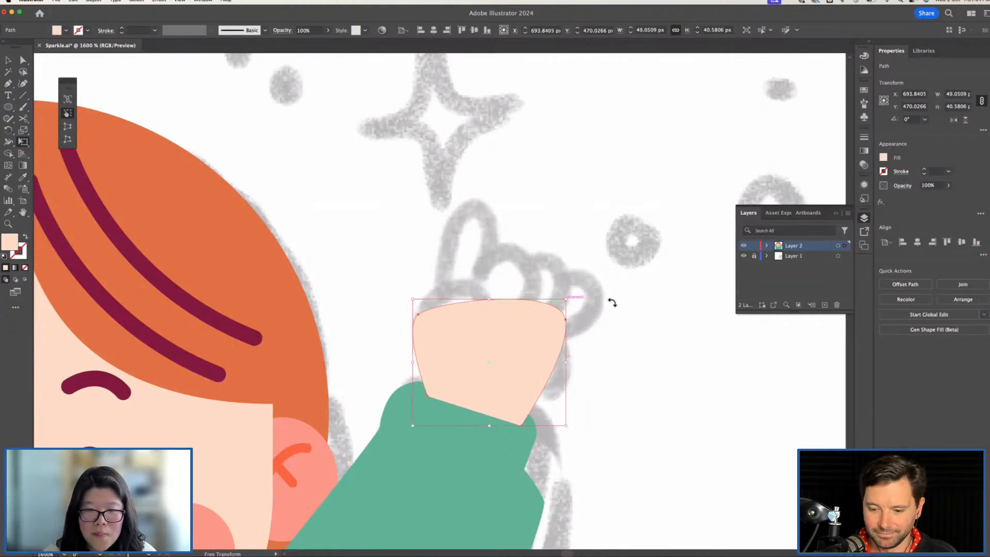
Draw a rounded thumb bump about 20 px wide on the palm's upper corner nearest the head and smooth its curve handles
key(p)
drag(445, 285, 483, 319)
key(super+z)
click(421, 332)
key(v)
click(506, 256)
key(a)
drag(451, 287, 454, 286)
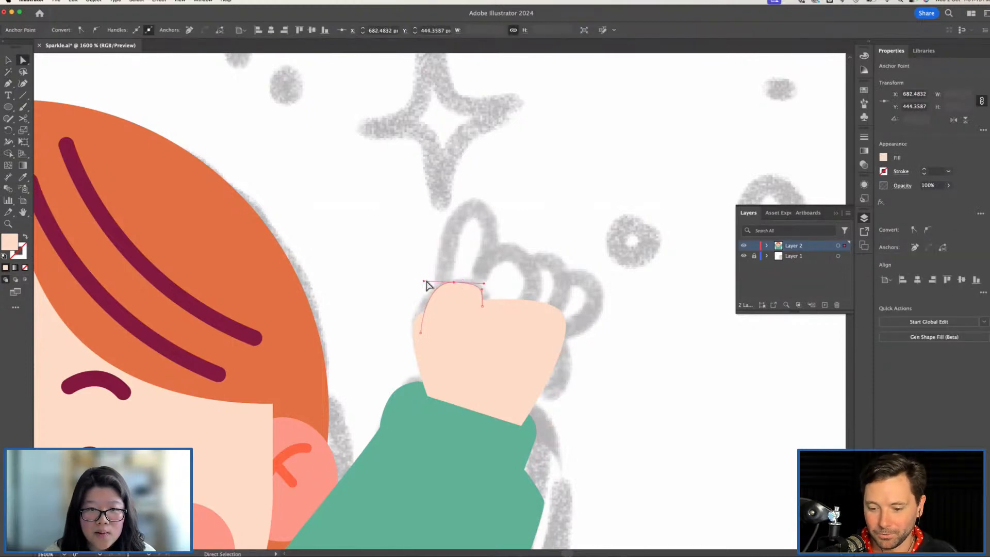
drag(424, 281, 416, 280)
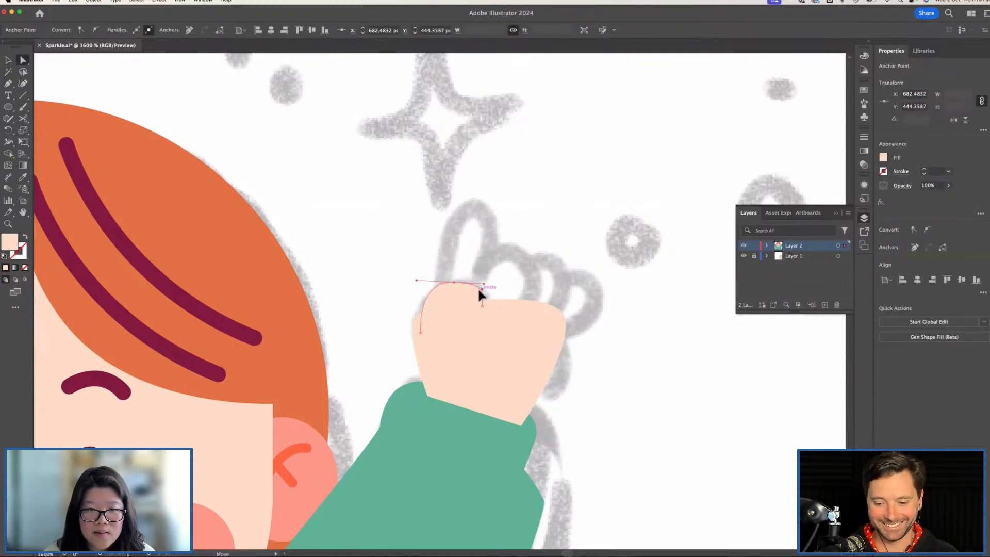
drag(476, 292, 434, 304)
click(508, 258)
key(v)
click(511, 246)
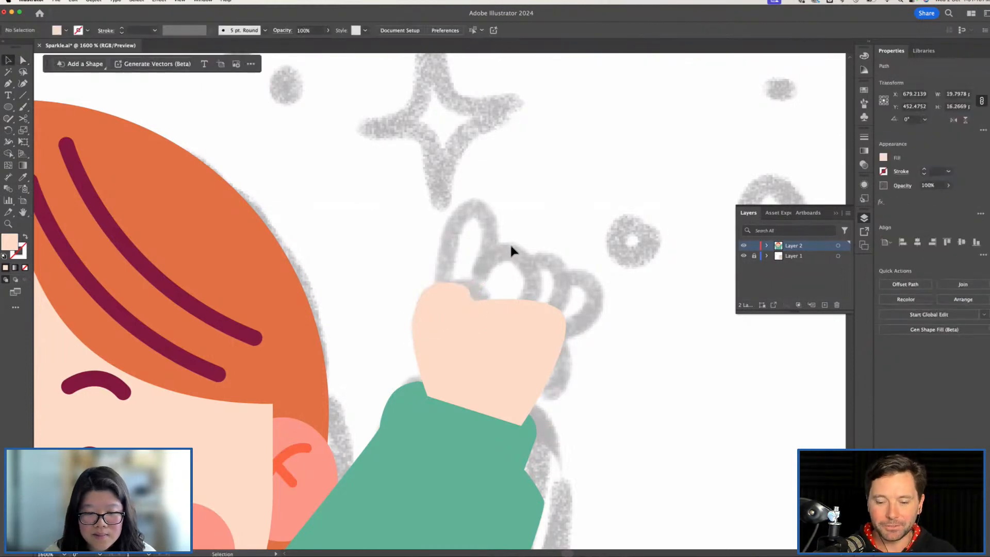
Trace the raised index finger with the Pencil tool, about 15 by 33 px, and fill it with the hand's skin colour
key(n)
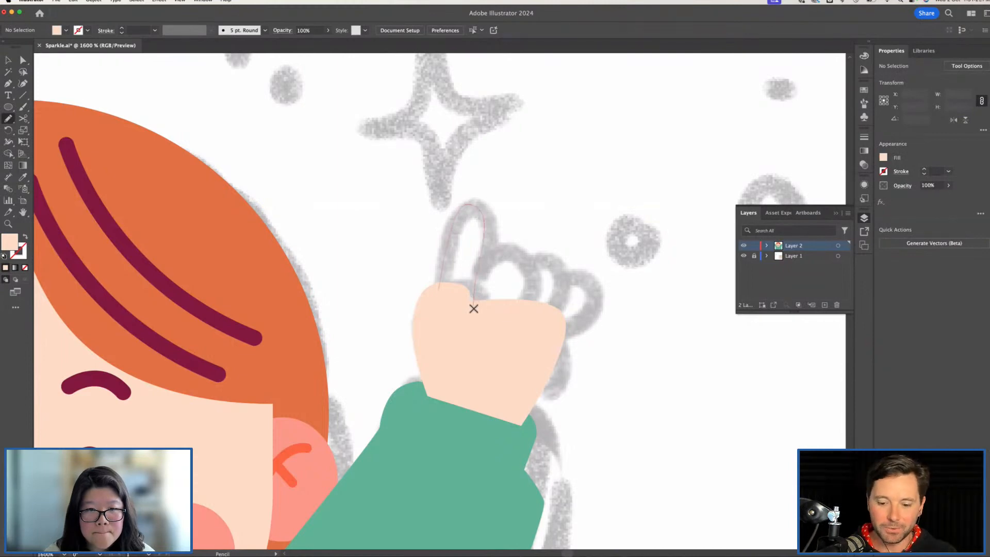
drag(473, 307, 473, 308)
key(i)
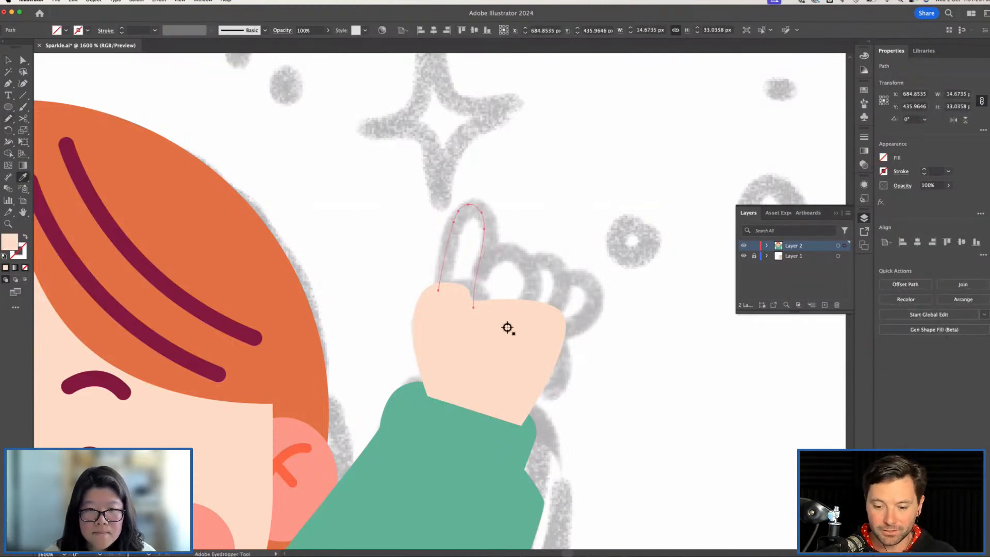
click(507, 328)
key(v)
click(518, 264)
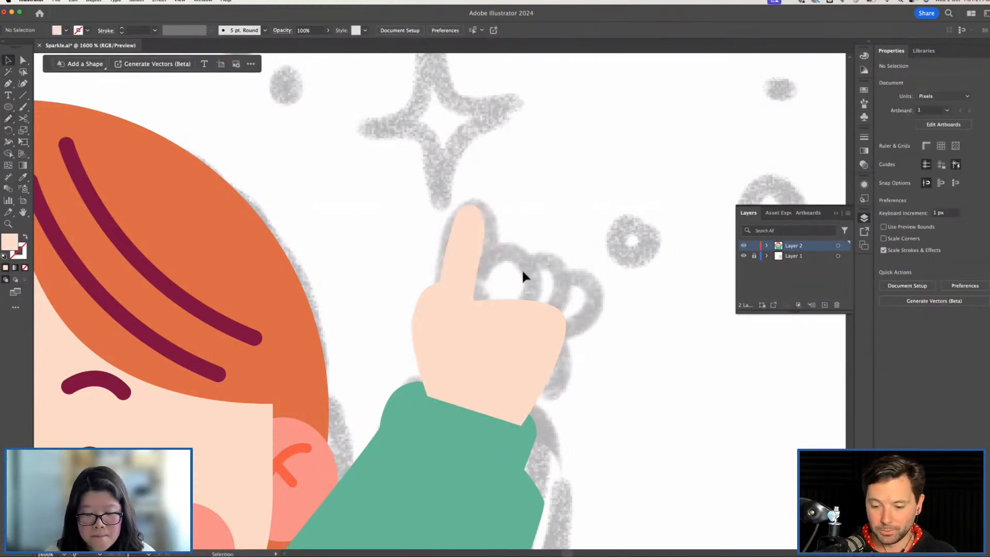
Draw a rounded curled finger beside the index finger and duplicate it along the palm's top edge for the remaining knuckles
key(p)
click(481, 272)
drag(521, 265, 540, 280)
drag(508, 320, 487, 280)
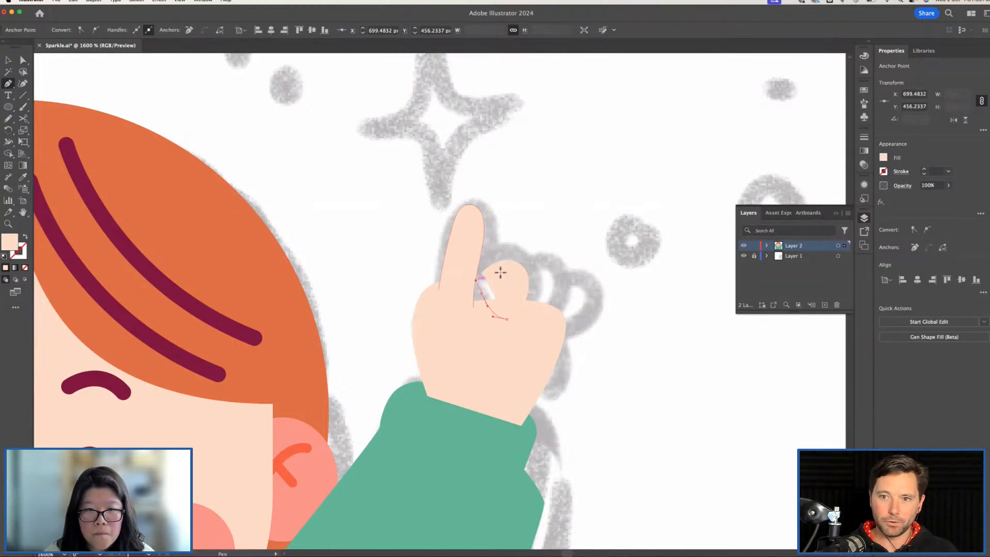
key(v)
click(504, 287)
drag(513, 294, 547, 311)
click(575, 232)
Sample the ear detail's 3 pt orange stroke for the hand's line work
key(i)
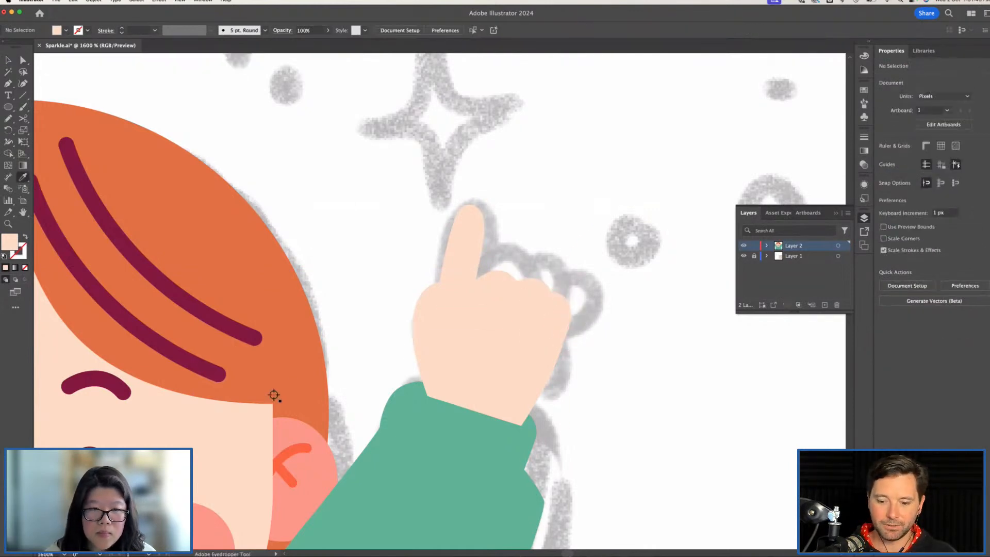
click(294, 452)
key(v)
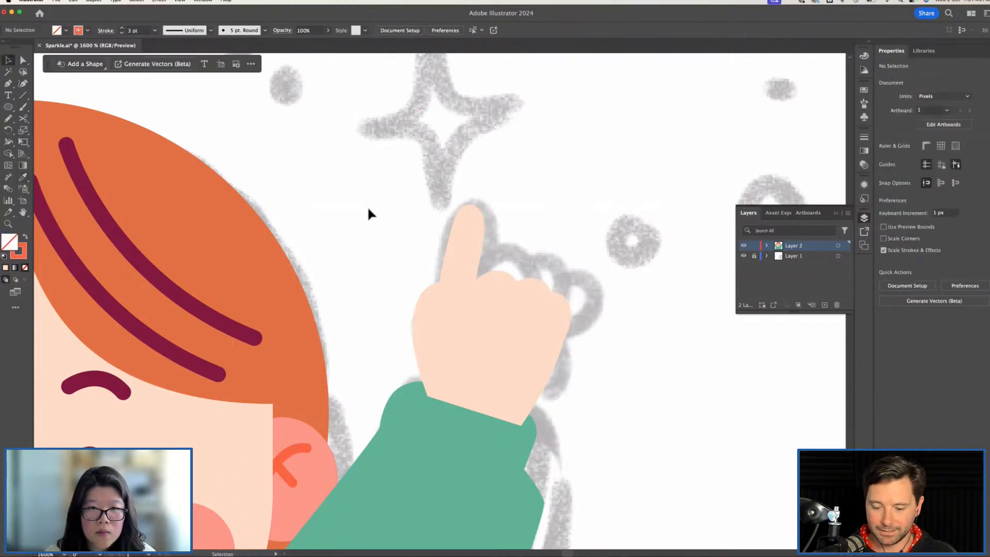
key(n)
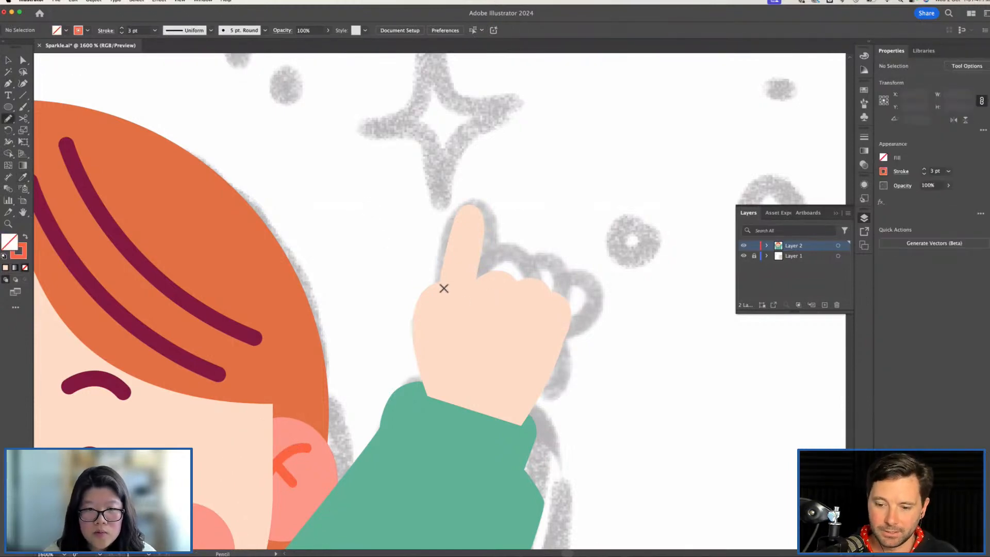
drag(446, 287, 480, 291)
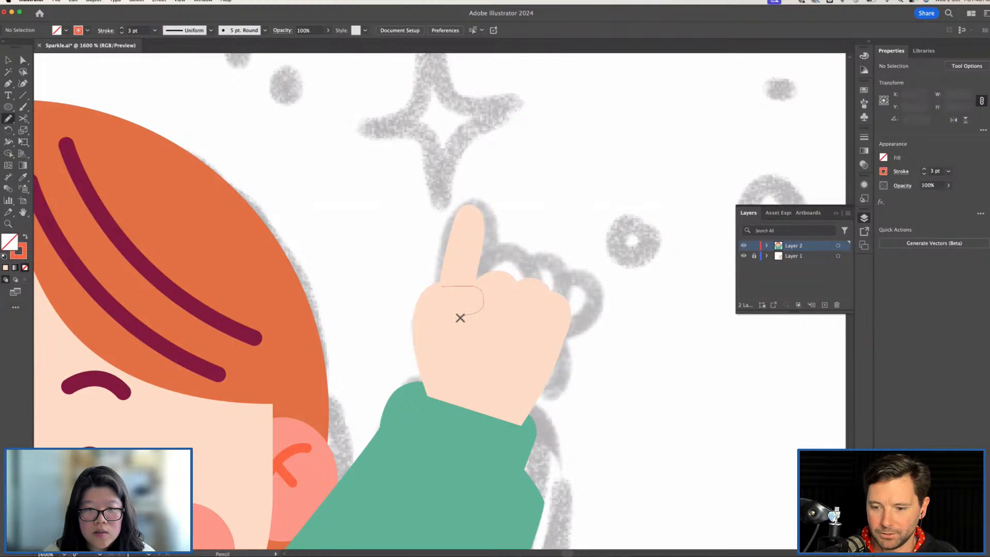
drag(471, 376, 472, 377)
key(cmd+z)
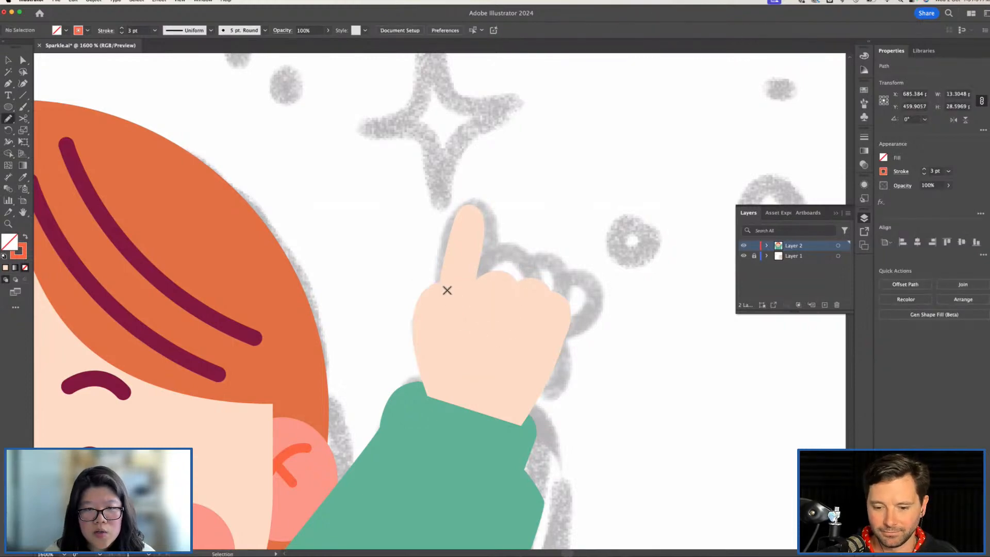
Draw the thumb and palm contour as a freehand 3 pt orange line and add two short finger creases beside it
mouse_move(488, 325)
mouse_down()
mouse_move(495, 358)
mouse_move(485, 370)
mouse_up()
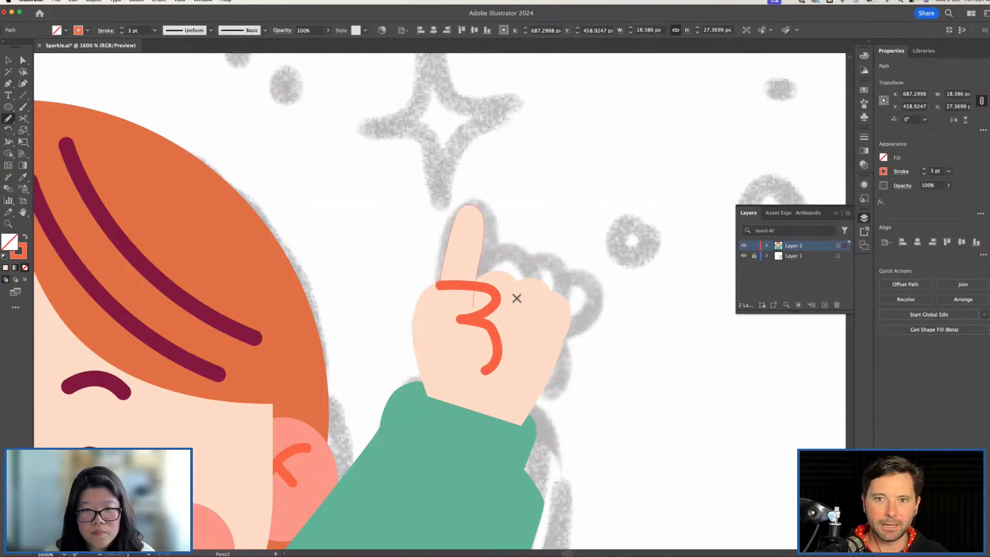
drag(514, 320, 557, 303)
key(v)
click(553, 220)
Duplicate the finished hand with its line work, flip the copy horizontally and place it at the other sleeve's cuff
key(cmd+minus)
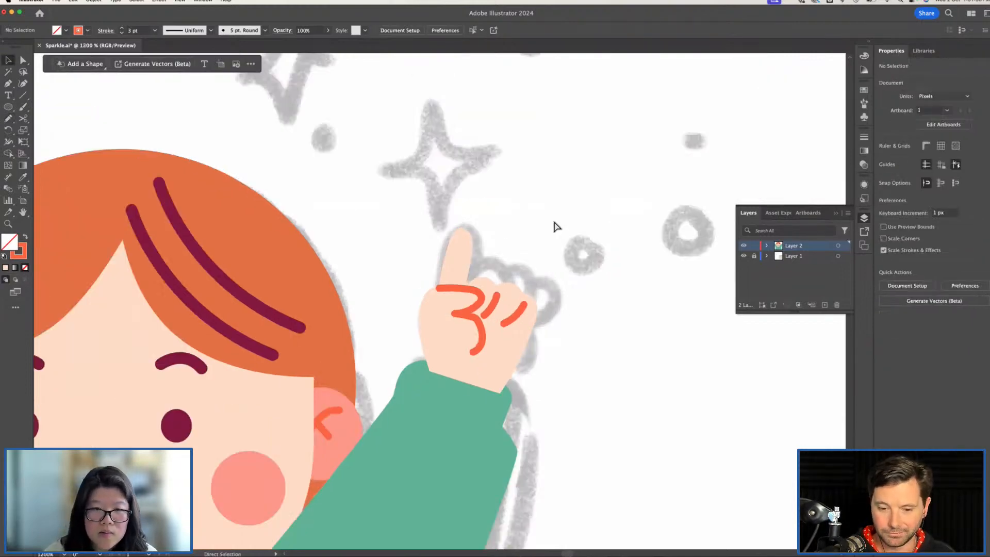
key(super+minus)
key(super+minus)
key(super+minus)
key(super+plus)
drag(503, 252, 576, 214)
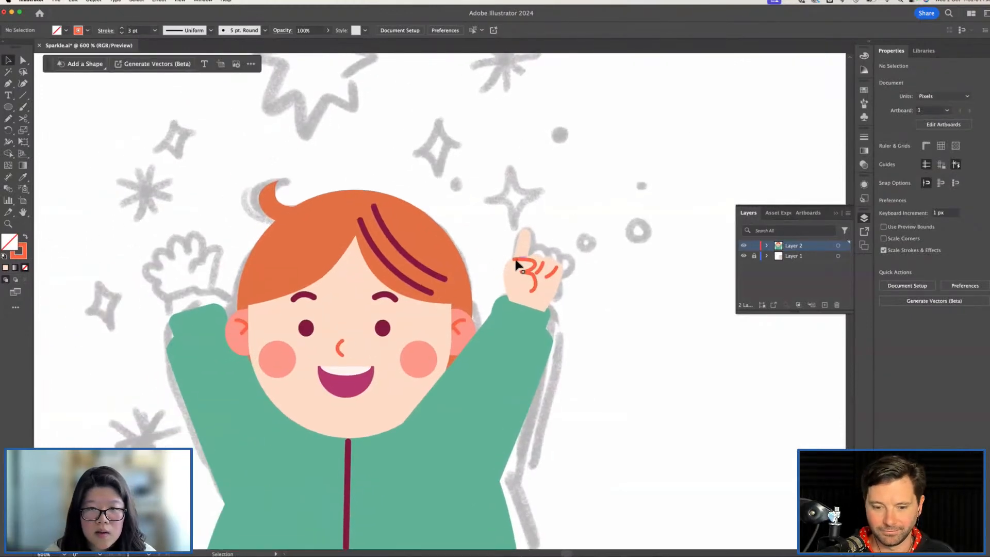
click(550, 267)
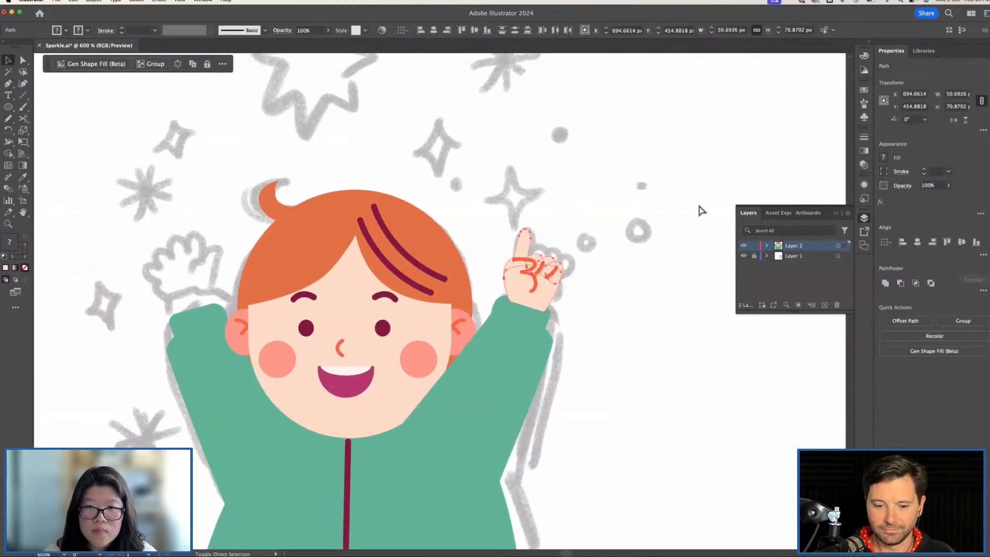
click(953, 120)
drag(552, 276, 198, 277)
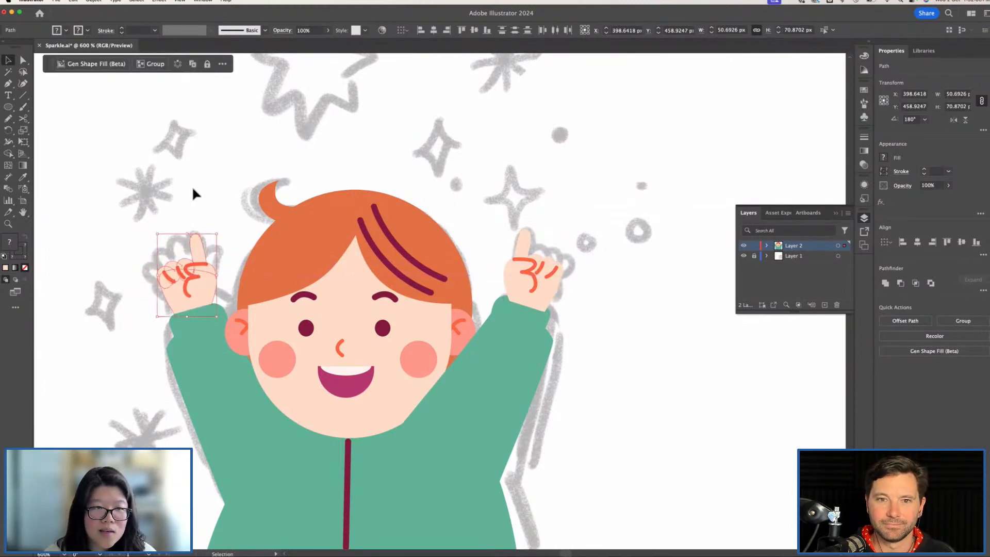
click(175, 194)
Examine the mirrored hand up close and compare both hands across the whole figure
mouse_move(132, 210)
mouse_down()
mouse_move(209, 187)
mouse_move(298, 225)
mouse_up()
key(super+plus)
key(super+plus)
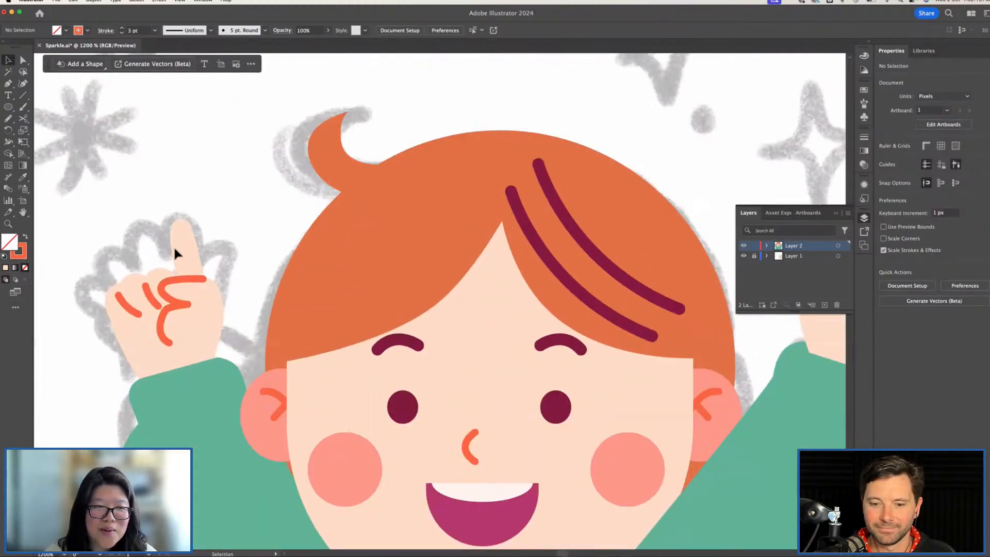
key(super+minus)
key(super+minus)
key(super+minus)
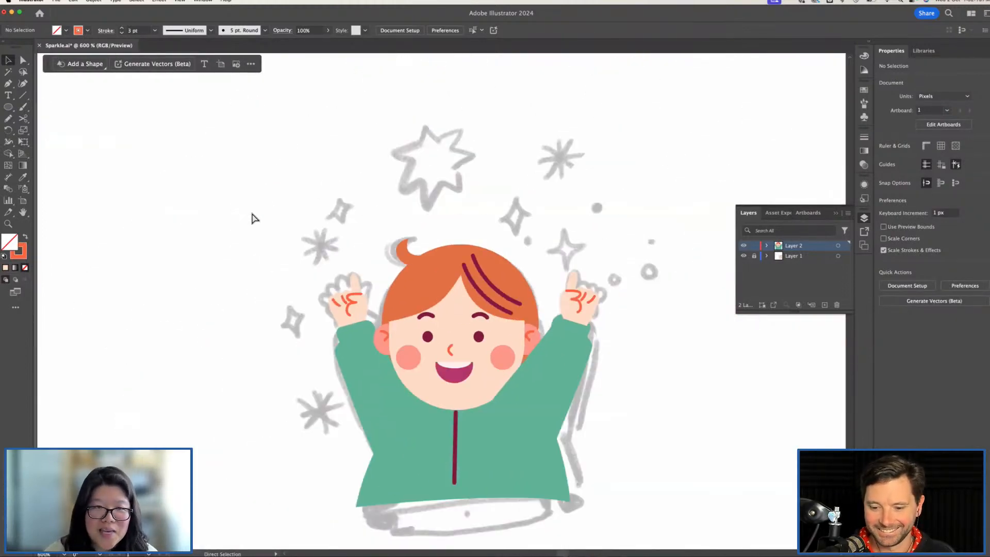
key(super+plus)
scroll(252, 213, left, 1)
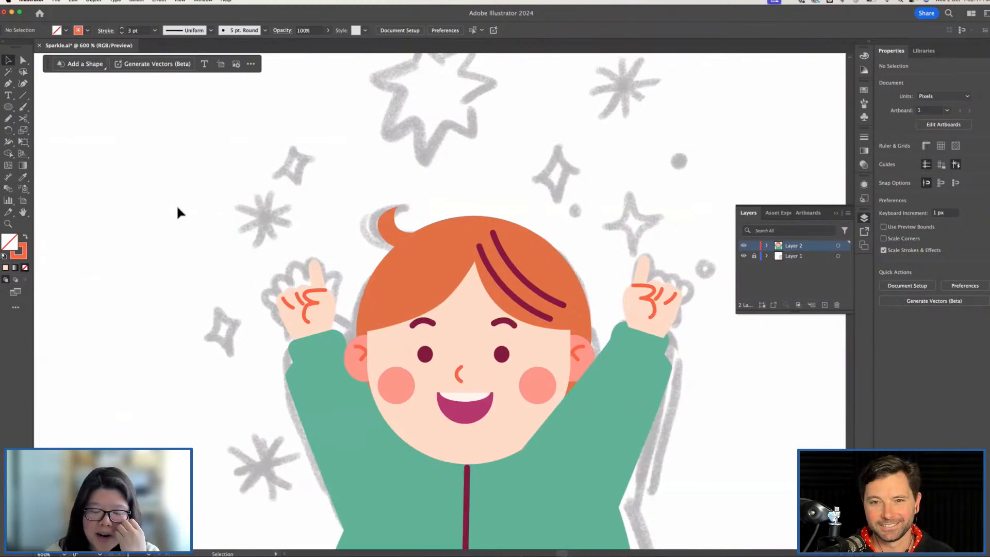
scroll(453, 195, right, 5)
scroll(452, 194, down, 2)
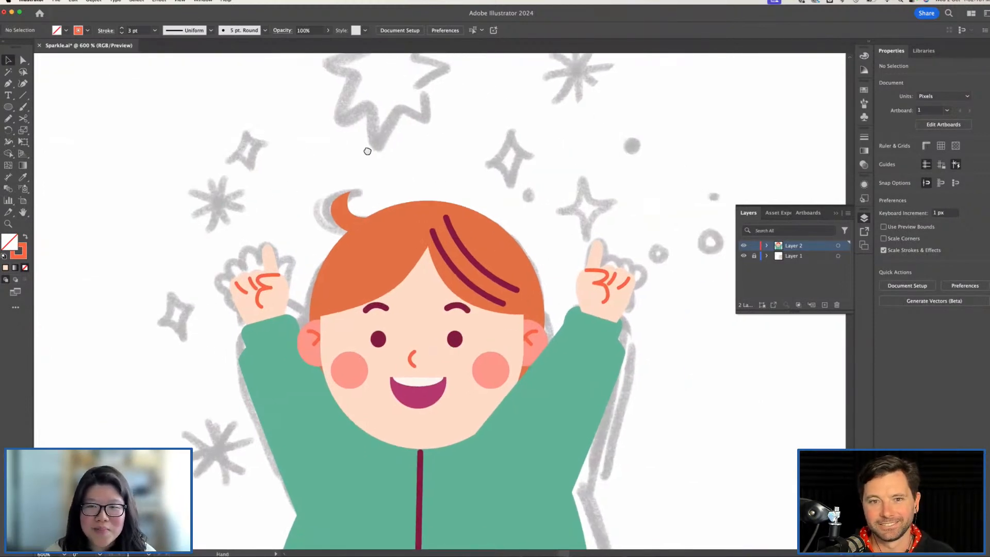
Hide the sketch layer, Layer 1, to show only the coloured artwork
click(744, 257)
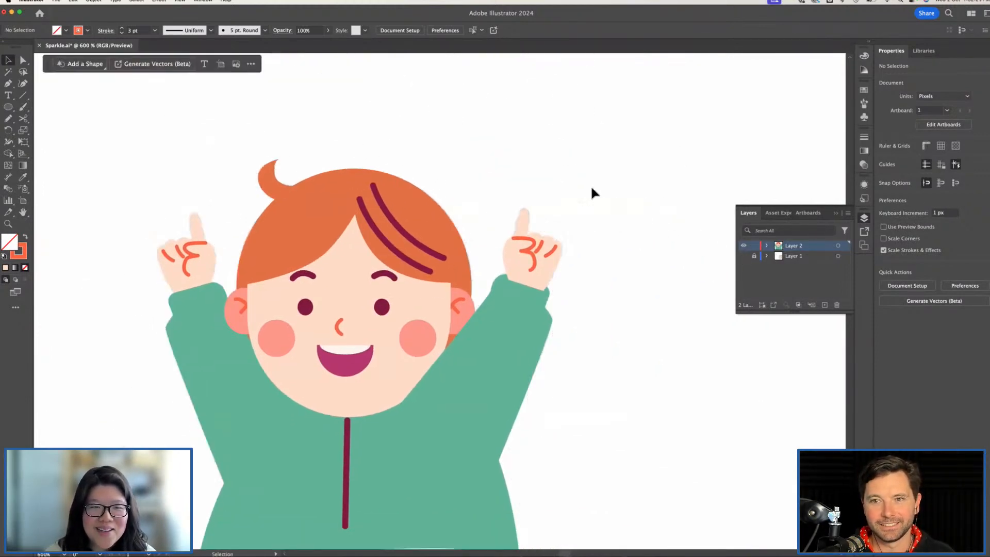
scroll(533, 123, up, 3)
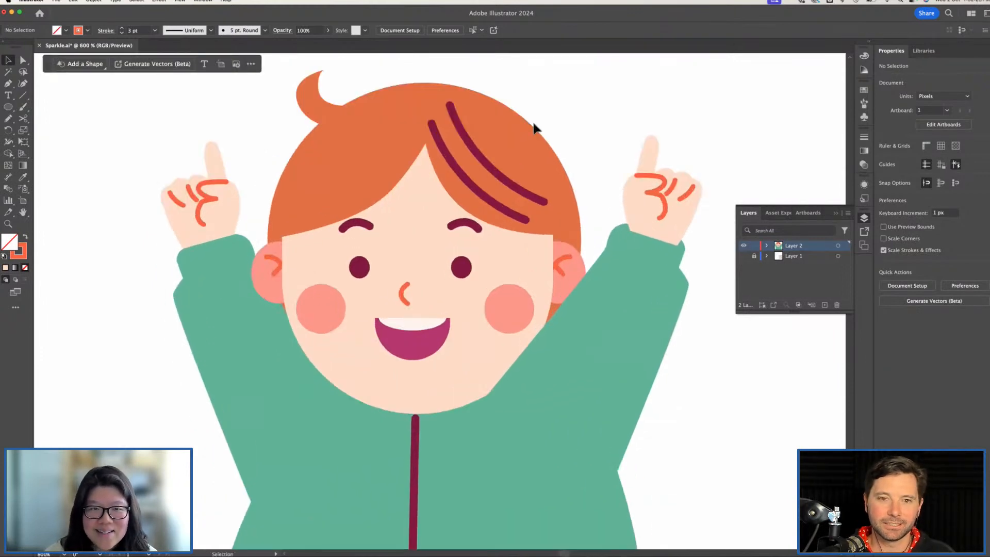
Draw a square about 29.5 px wide with the Rectangle tool above the head and rotate it 45° into a diamond
drag(530, 170, 519, 348)
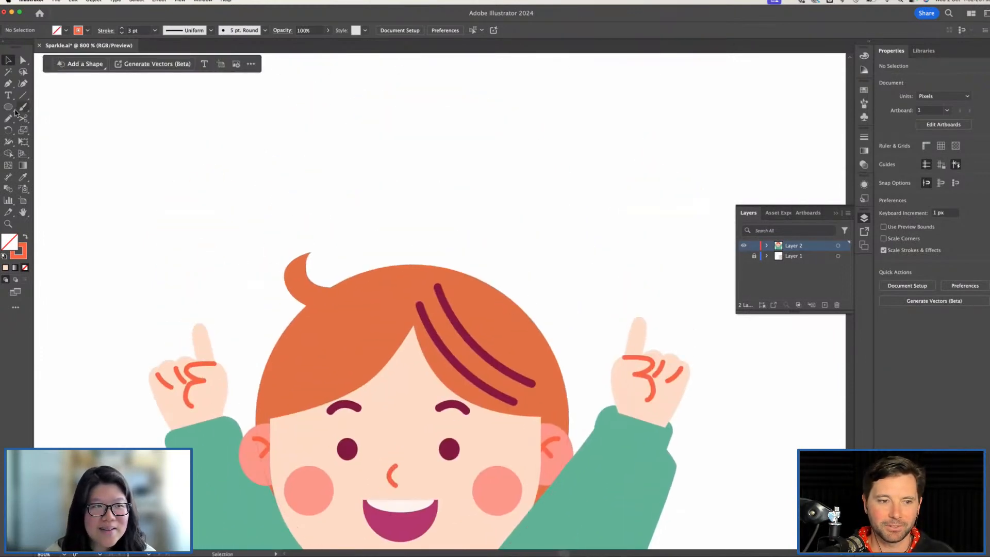
drag(8, 107, 51, 105)
drag(456, 166, 504, 214)
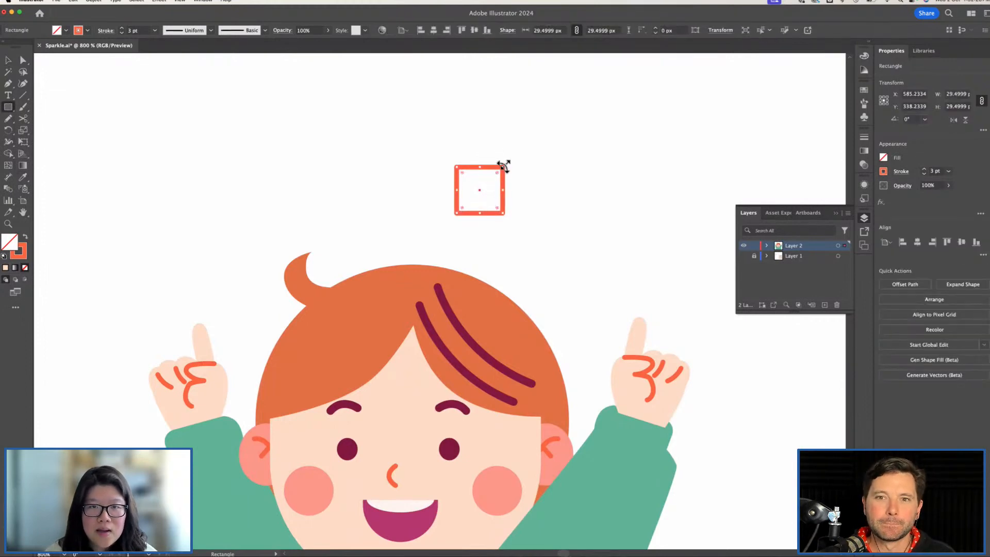
drag(509, 159, 519, 196)
key(v)
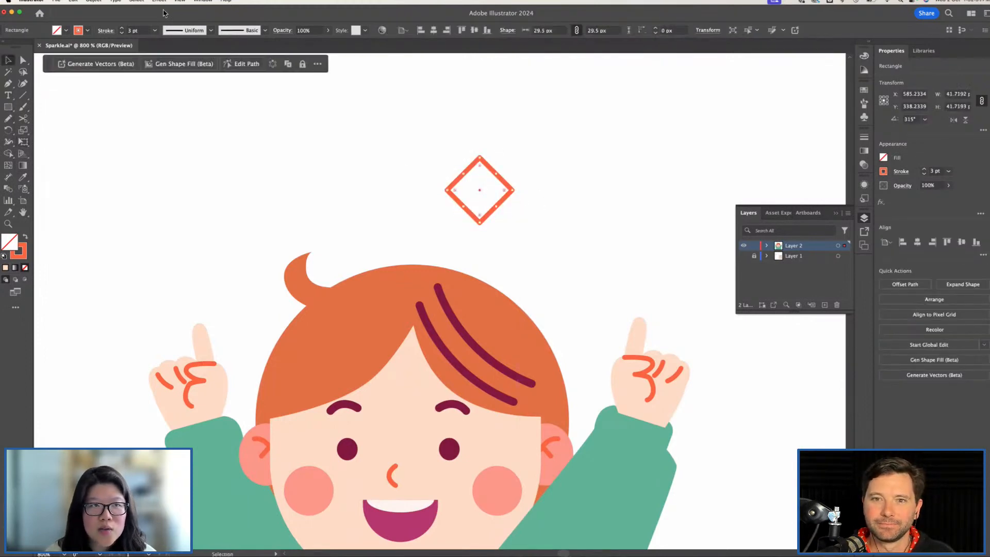
Apply the Pucker & Bloat effect to the diamond at -68% to shape a four-pointed sparkle
click(159, 1)
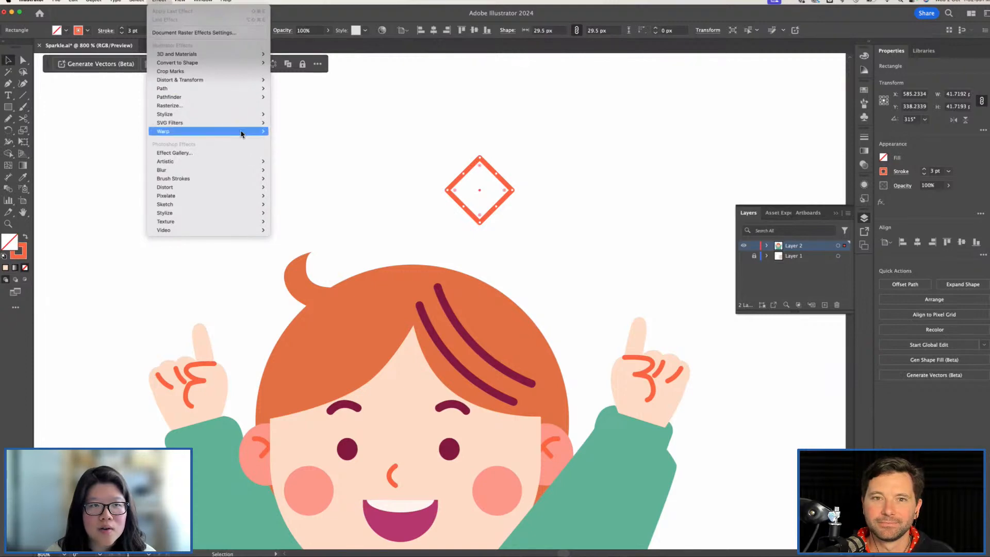
mouse_move(242, 133)
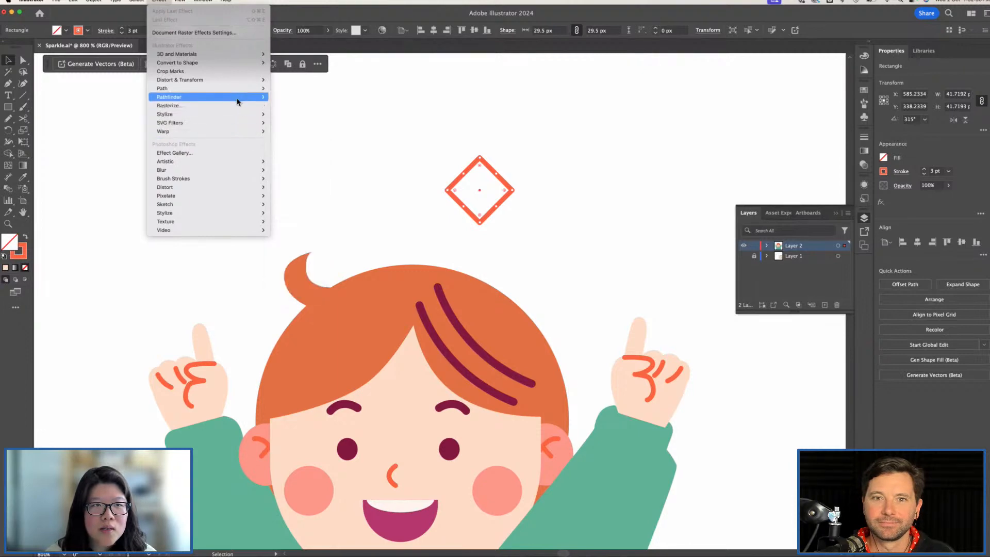
mouse_move(235, 83)
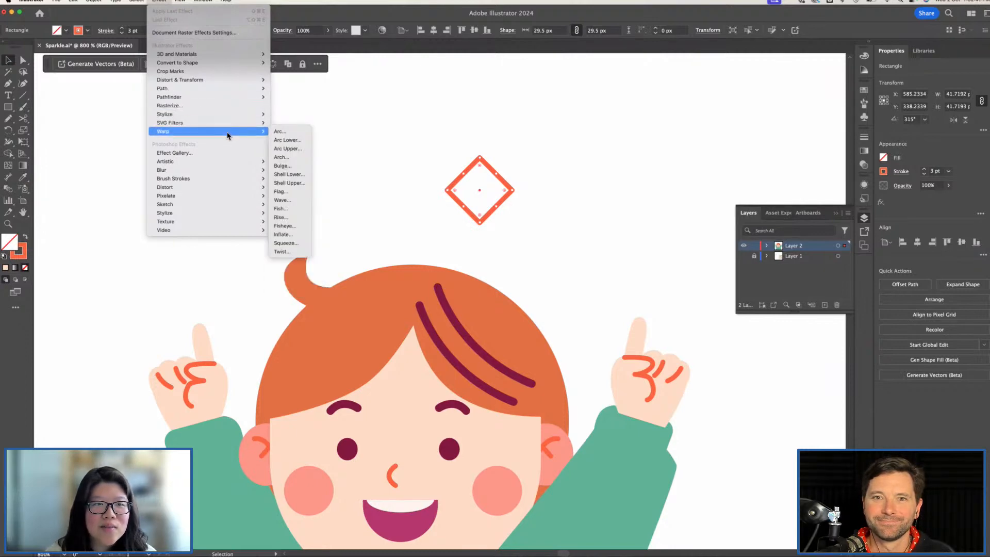
mouse_move(232, 191)
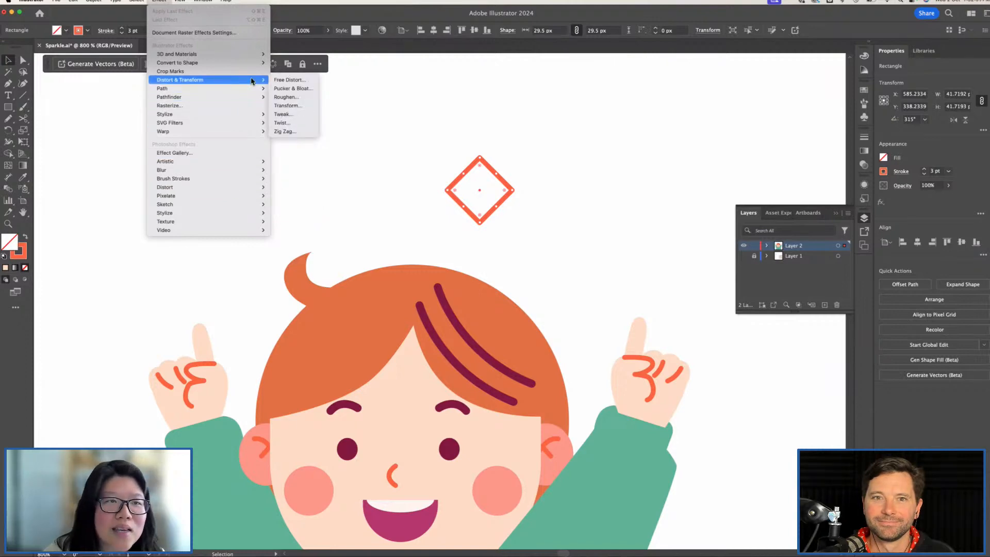
click(292, 88)
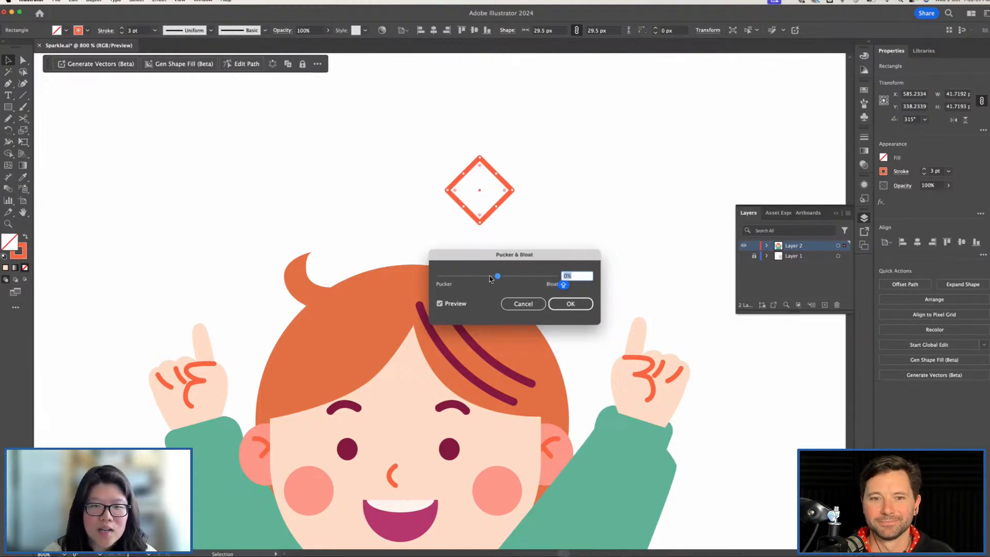
mouse_move(471, 280)
mouse_down()
mouse_move(481, 278)
mouse_move(466, 277)
mouse_up()
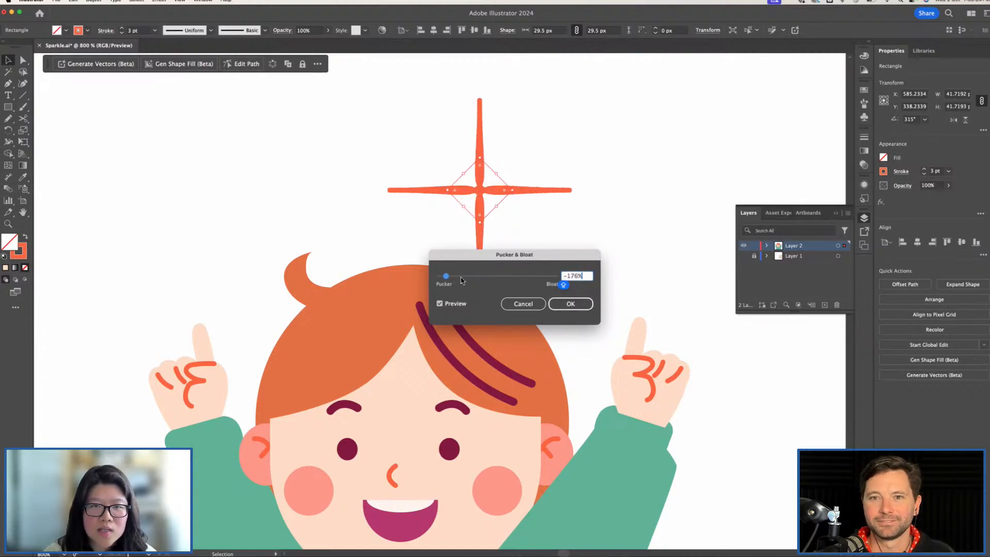
drag(472, 280, 463, 277)
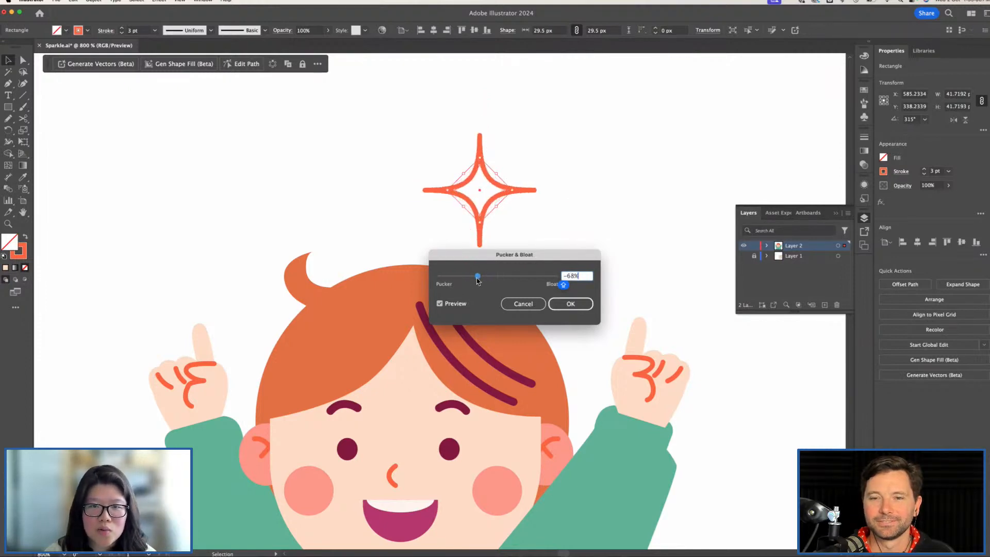
click(573, 304)
Swap the sparkle's orange stroke to a solid fill and expand its appearance into an editable path
click(548, 162)
click(475, 204)
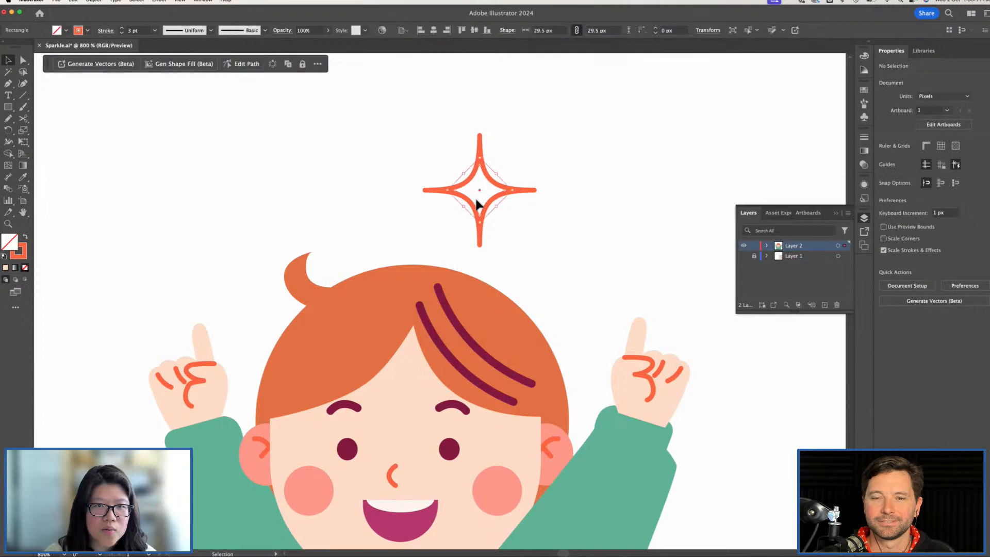
click(27, 238)
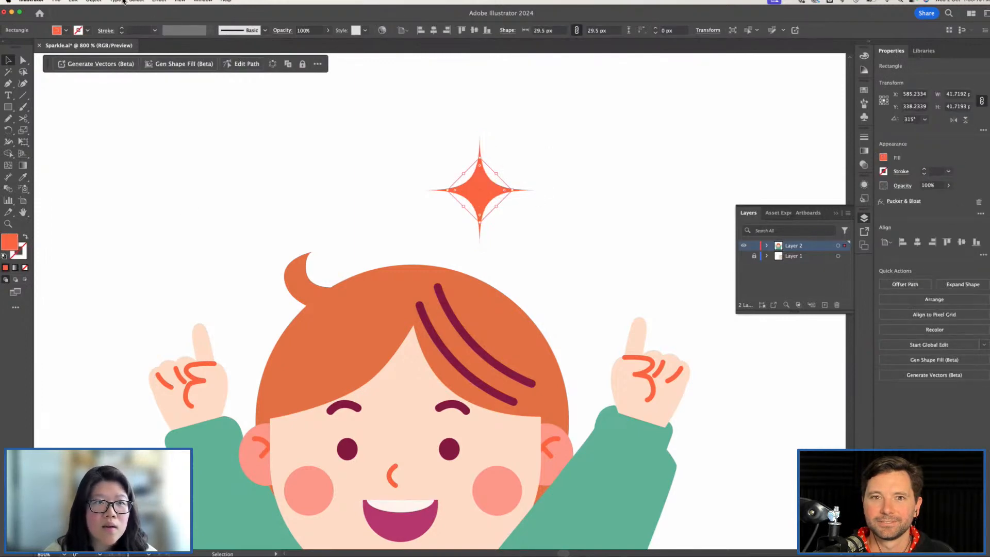
click(102, 1)
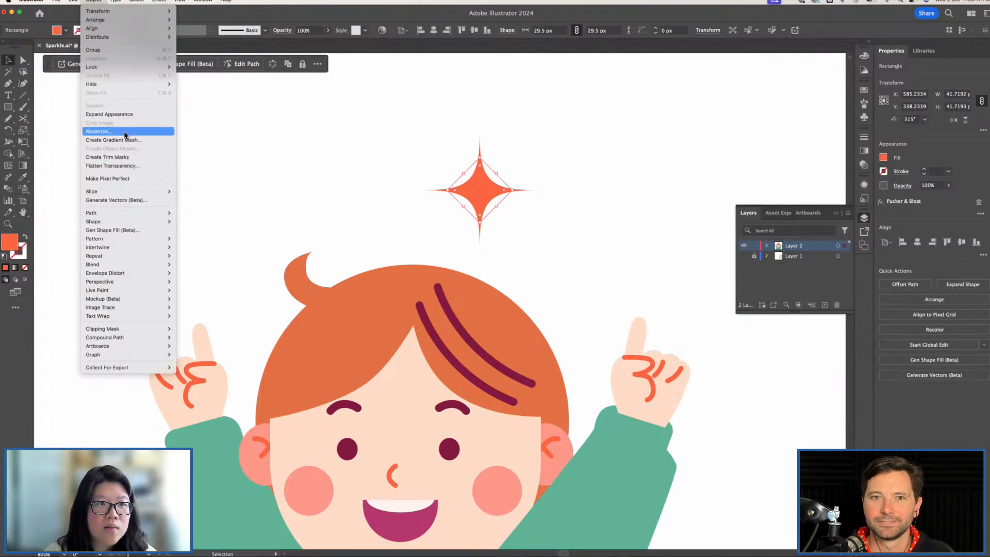
click(125, 114)
click(469, 185)
click(590, 210)
click(470, 178)
key(a)
Duplicate the orange sparkle above the head, fill one with the sweater's sampled green and space the pair apart diagonally
key(super+minus)
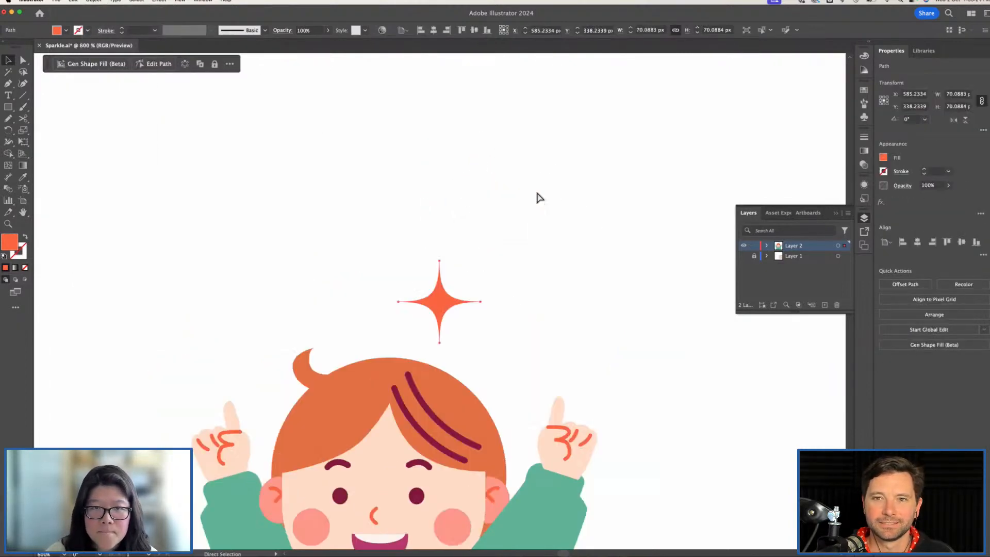
drag(480, 274, 560, 111)
key(v)
click(477, 140)
drag(477, 134, 452, 146)
key(i)
click(533, 343)
key(v)
click(562, 144)
mouse_move(595, 176)
mouse_down()
mouse_move(613, 143)
mouse_move(612, 173)
mouse_up()
key(m)
drag(224, 133, 300, 174)
key(e)
key(v)
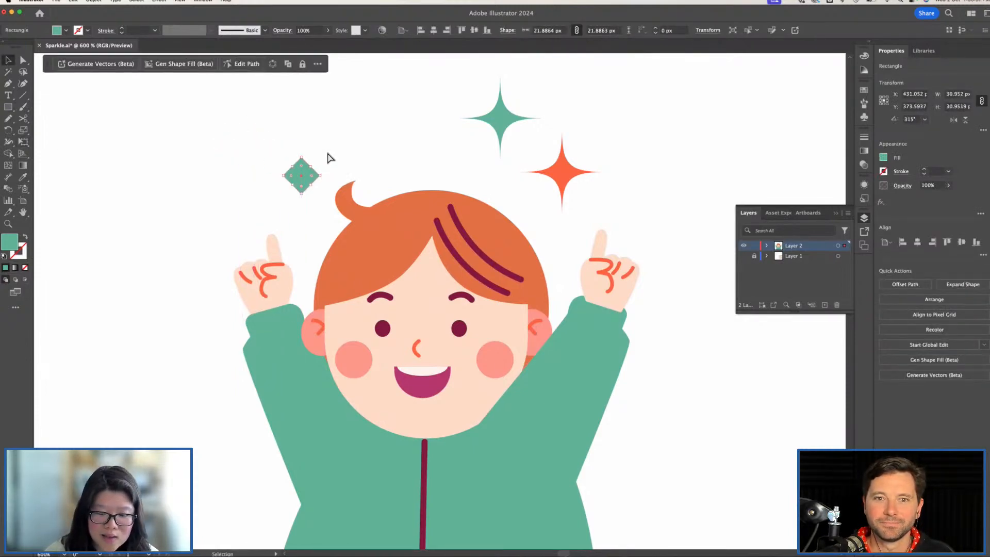
key(super+minus)
key(super+plus)
key(super+plus)
key(super+plus)
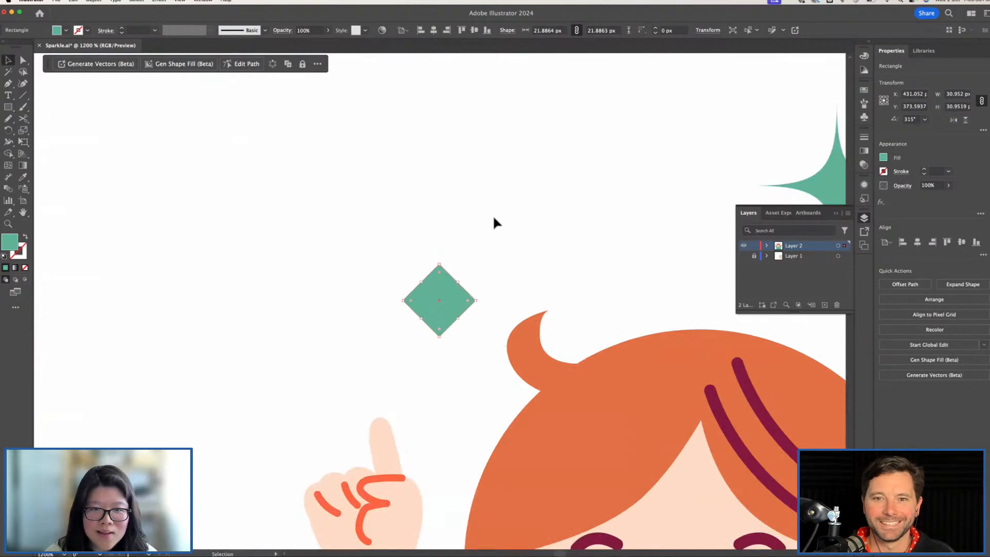
key(super+minus)
key(super+minus)
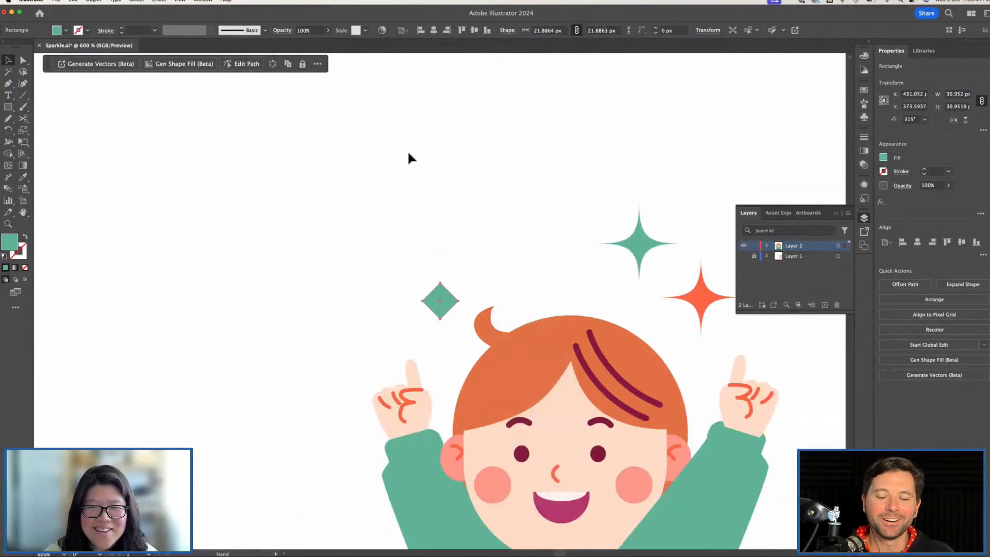
drag(458, 228, 354, 110)
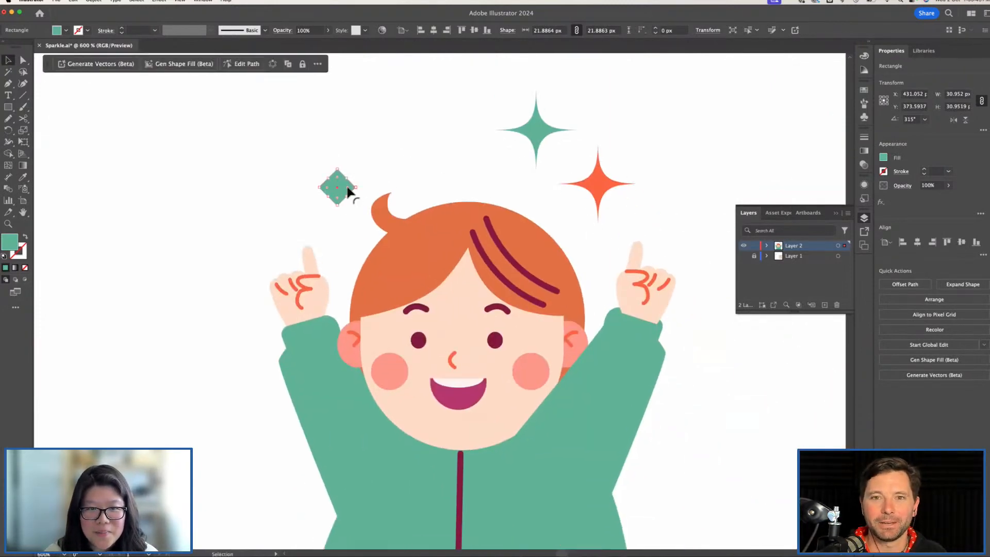
key(Delete)
Duplicate the green sparkle toward the hair curl, swap its fill to an outline and scale it down to about 48 px
drag(542, 132, 374, 125)
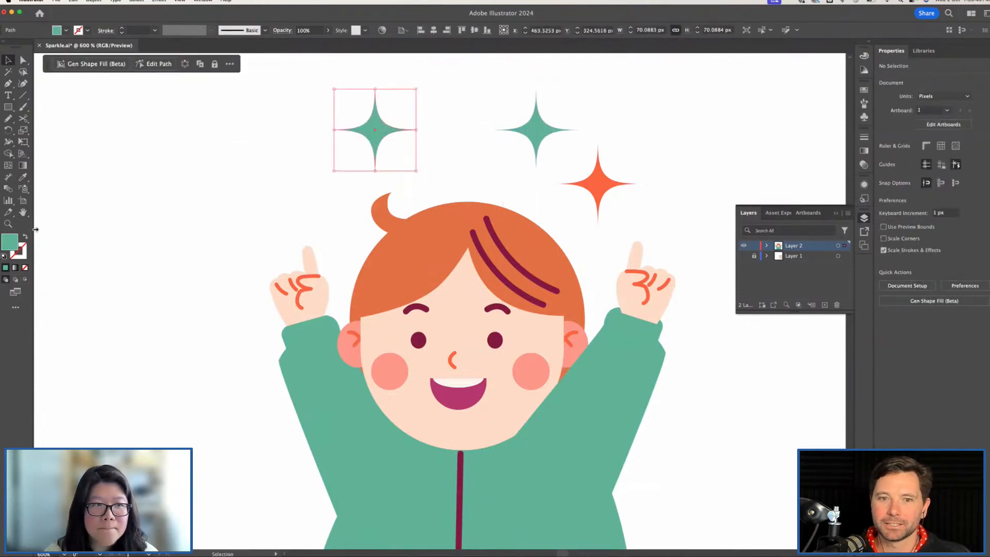
click(25, 236)
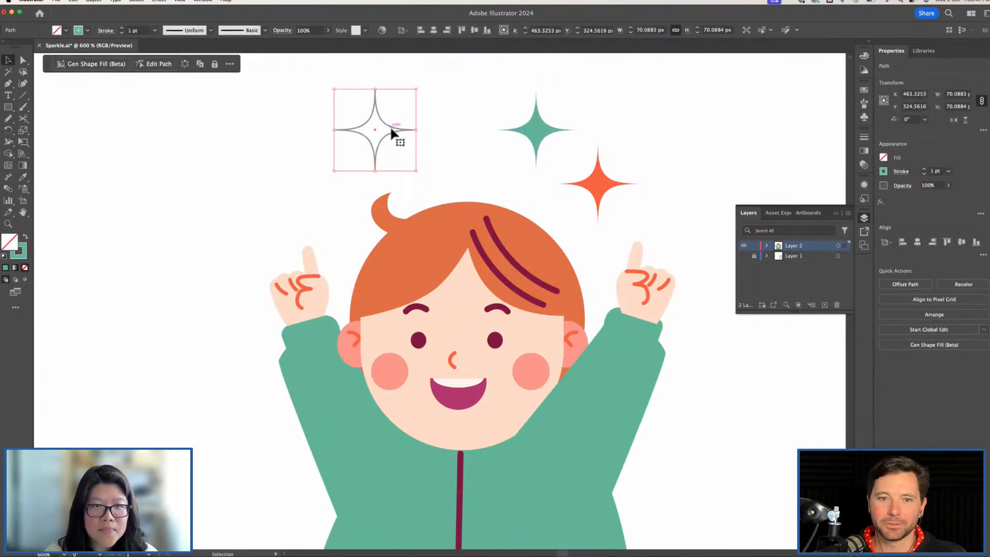
drag(387, 143, 339, 184)
key(e)
drag(367, 127, 355, 143)
key(v)
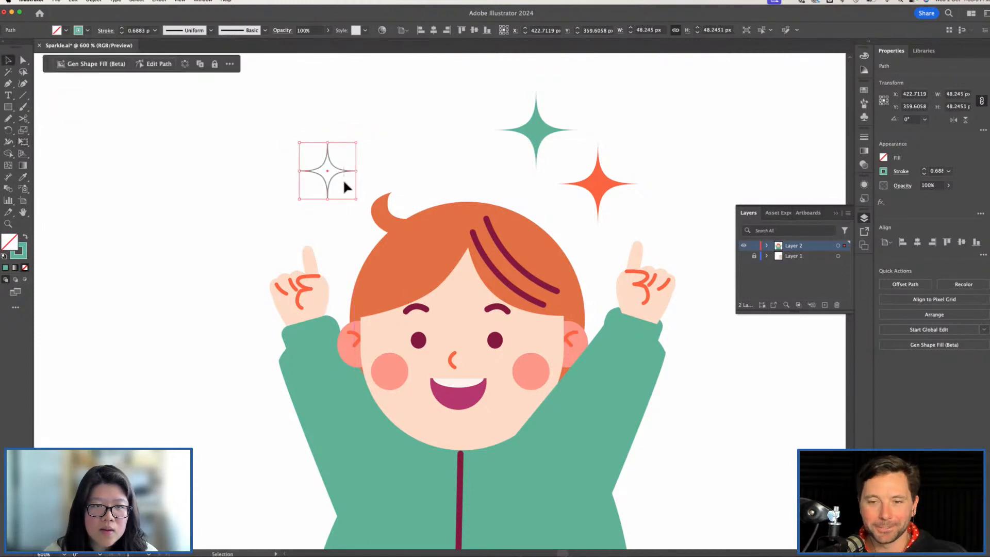
click(398, 126)
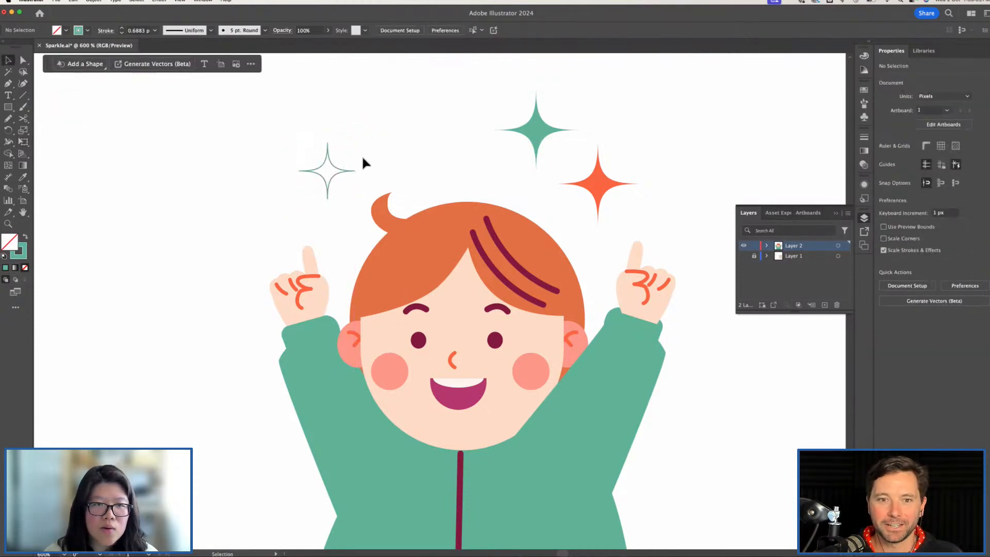
Apply the hair strands' 5 pt maroon stroke to the outlined sparkle and duplicate it diagonally above the mirrored hand
click(333, 184)
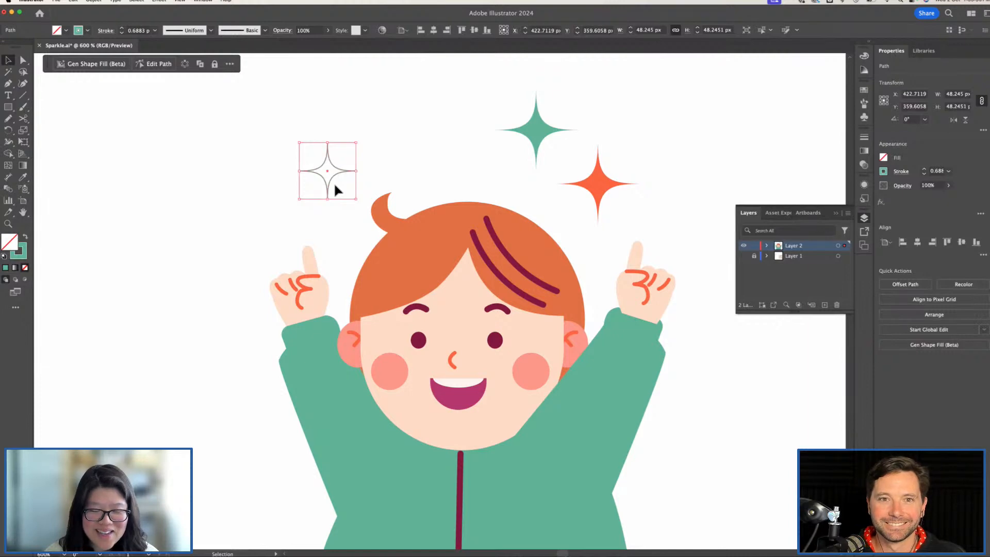
key(i)
click(492, 234)
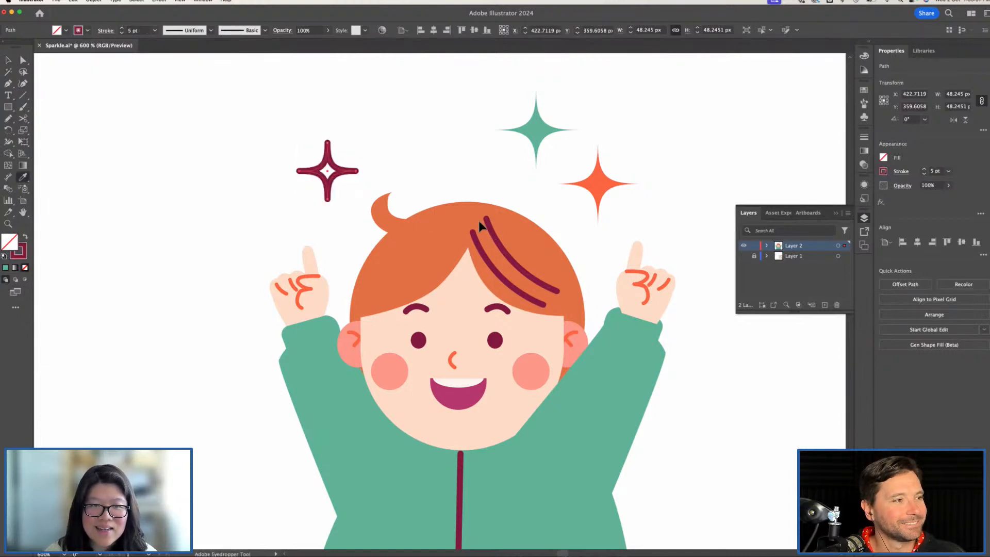
key(v)
click(420, 160)
mouse_move(348, 189)
mouse_down()
mouse_move(323, 206)
mouse_move(305, 142)
mouse_move(365, 148)
mouse_move(343, 140)
mouse_up()
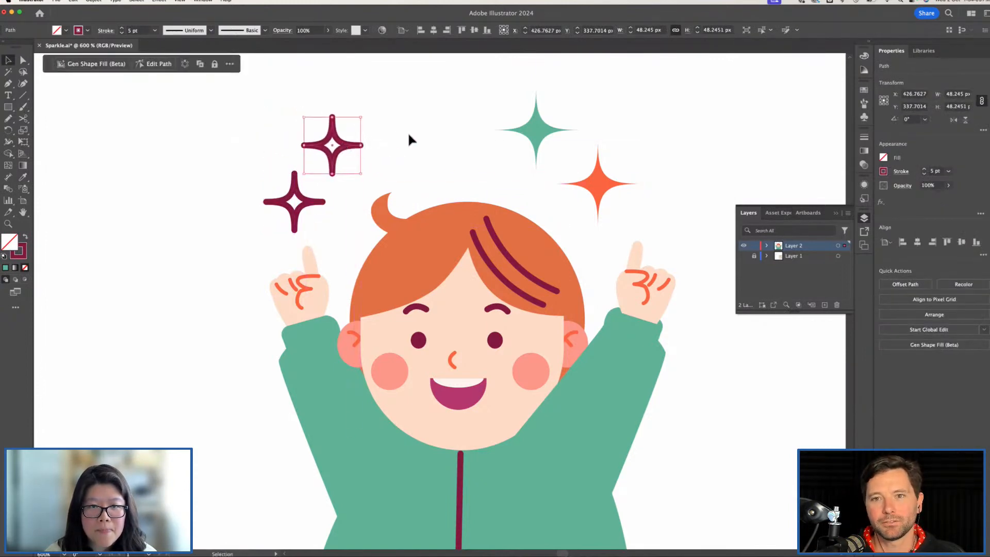
Draw a circle about 14 px wide, give it the finger lines' 3 pt orange stroke and place it above the green sparkle
click(408, 135)
mouse_move(473, 184)
mouse_down()
mouse_move(396, 161)
mouse_move(458, 180)
mouse_up()
key(l)
key(i)
click(558, 251)
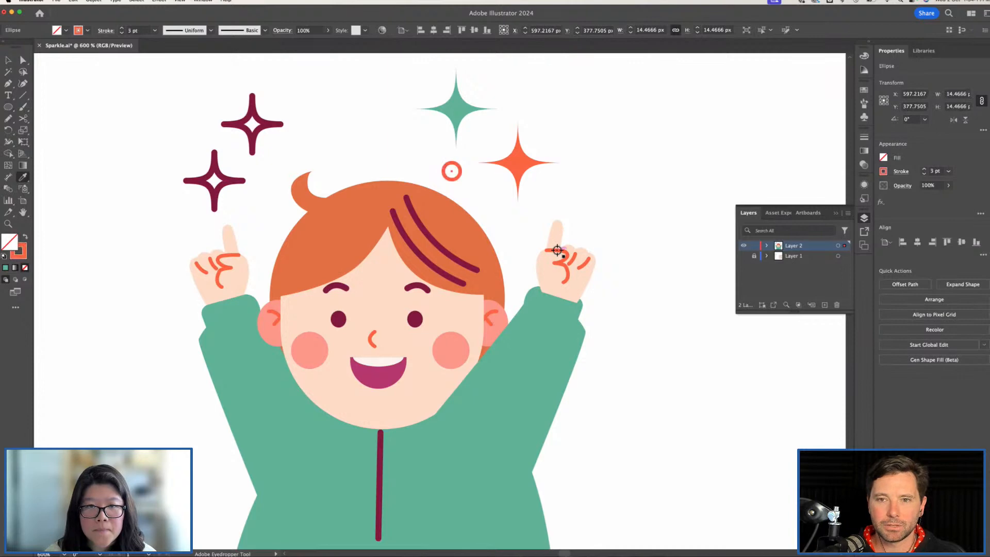
key(v)
drag(453, 172, 411, 93)
Lower the green sparkle and scale it down, then shift the orange sparkle slightly down beside it
click(459, 131)
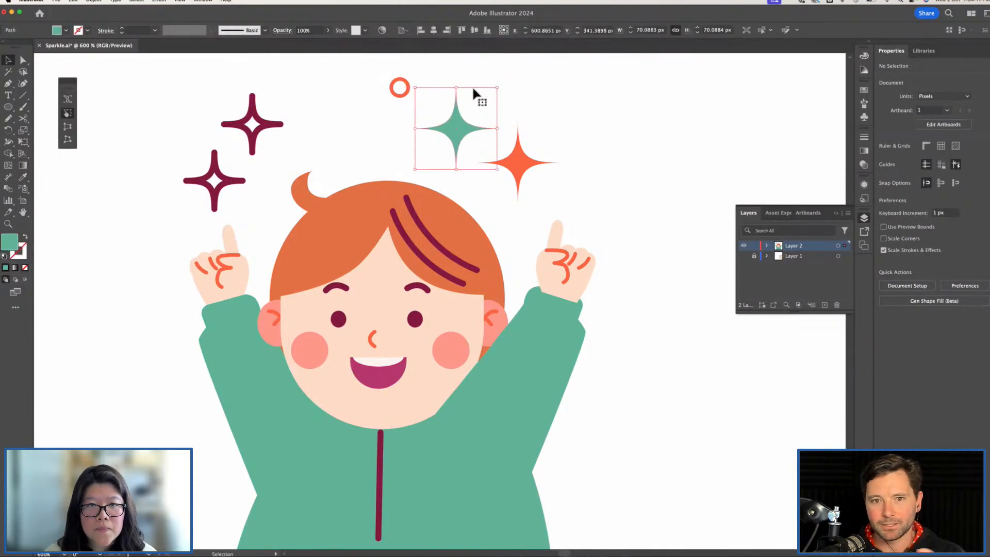
key(e)
drag(496, 88, 488, 97)
key(v)
drag(520, 147, 512, 157)
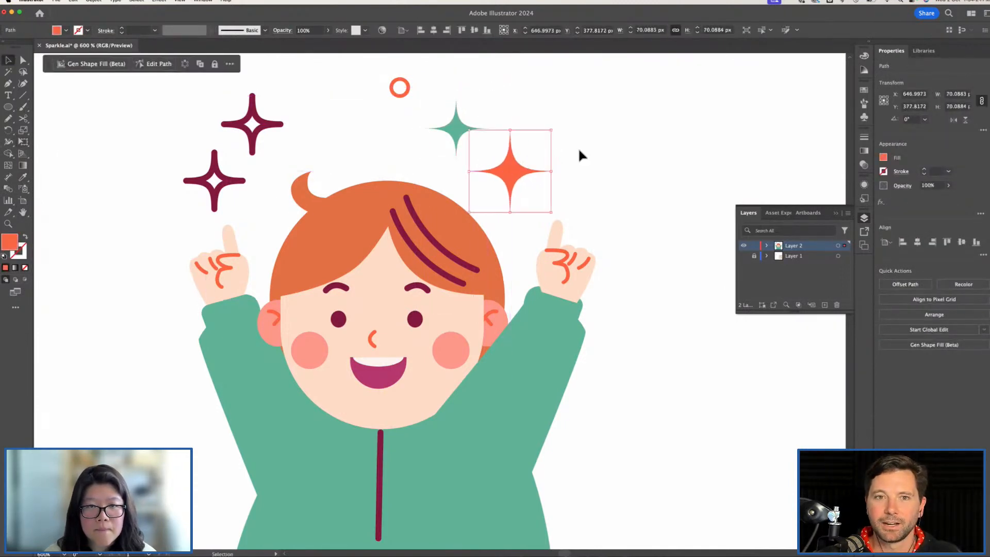
click(580, 154)
key(super+minus)
key(super+plus)
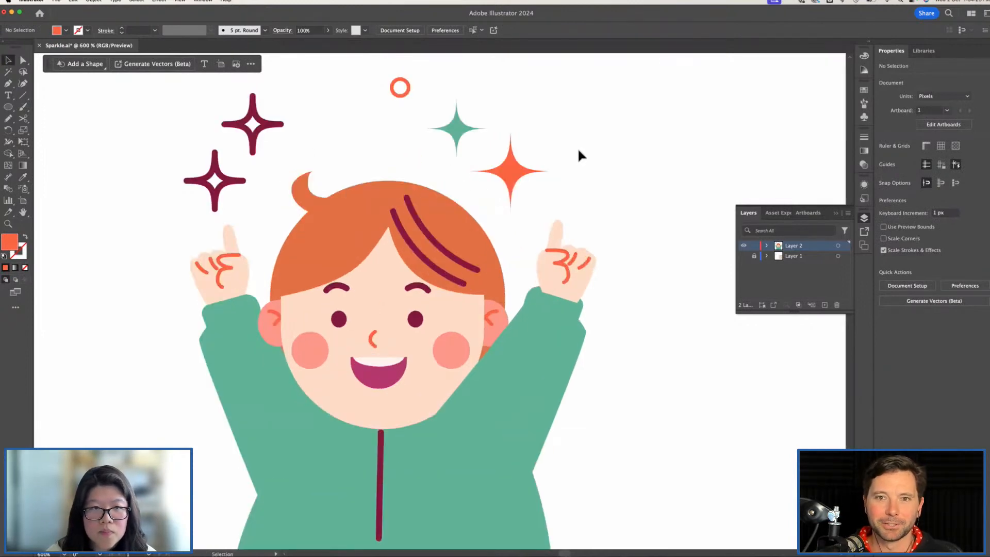
Move the upper maroon sparkle beside the opposite sleeve, give it the finger lines' 3 pt orange stroke and nudge the remaining one above the raised hand
mouse_move(268, 124)
mouse_down()
mouse_move(636, 380)
mouse_move(636, 415)
mouse_move(620, 420)
mouse_up()
key(i)
click(569, 265)
key(v)
mouse_move(221, 179)
mouse_down()
mouse_move(305, 149)
mouse_move(225, 175)
mouse_up()
drag(223, 171, 221, 169)
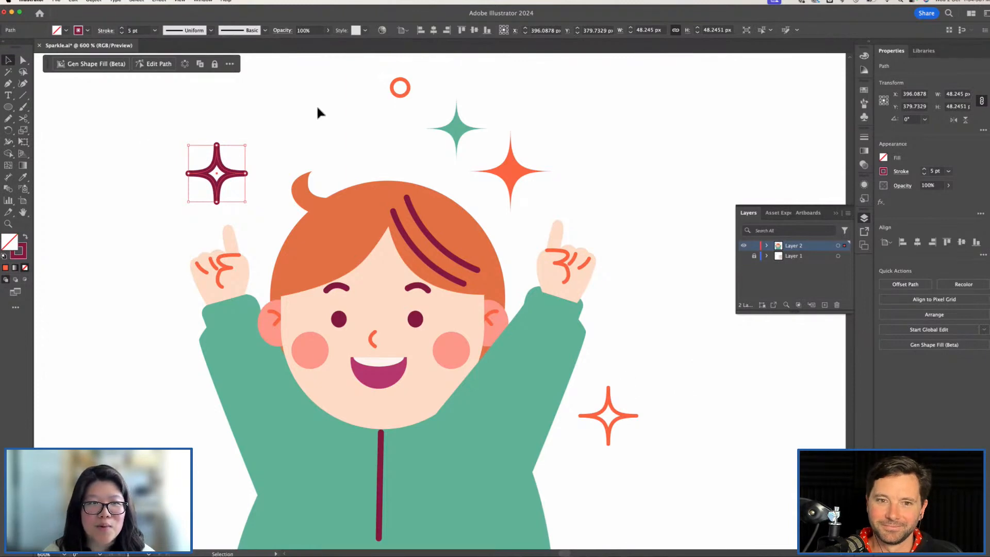
Set the maroon sparkle's stroke to 3 pt to match the outlined orange sparkle
click(627, 427)
click(634, 415)
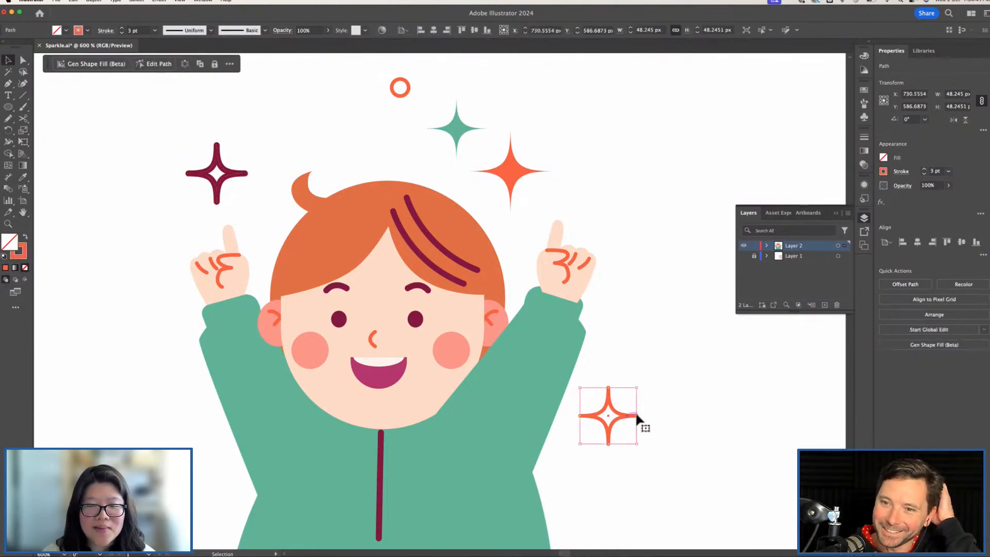
click(221, 171)
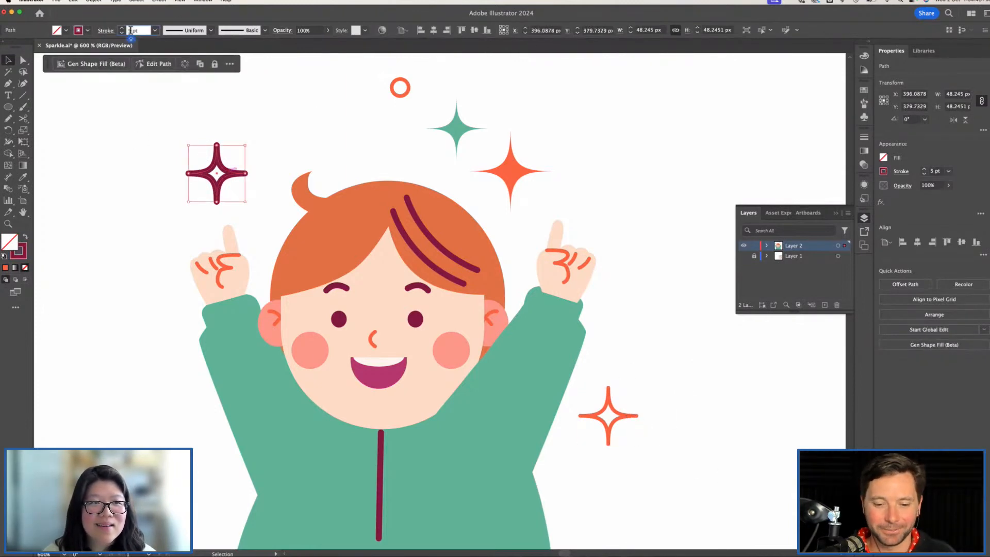
click(246, 80)
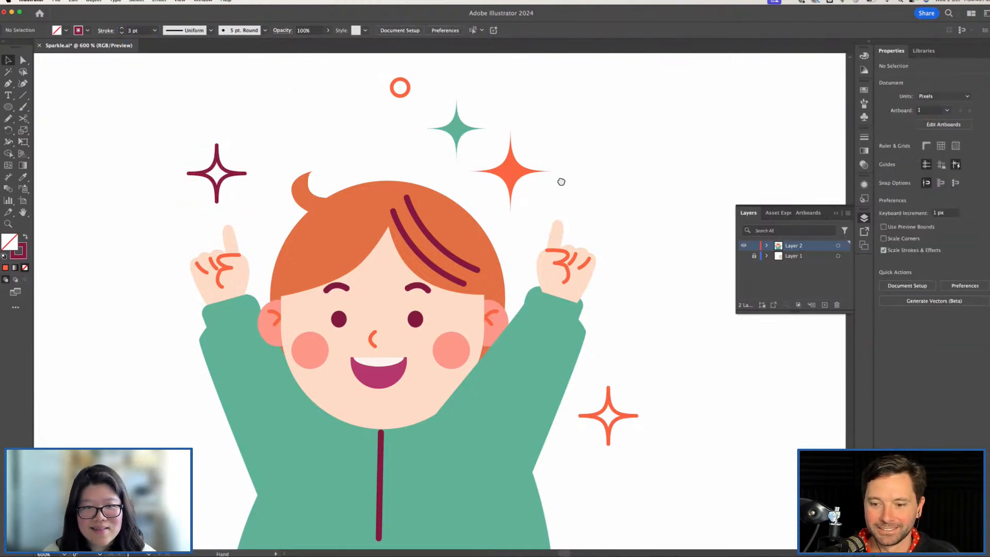
Move the small orange circle beside the solid orange sparkle, above the pointing finger
scroll(559, 181, up, 1)
scroll(559, 181, left, 1)
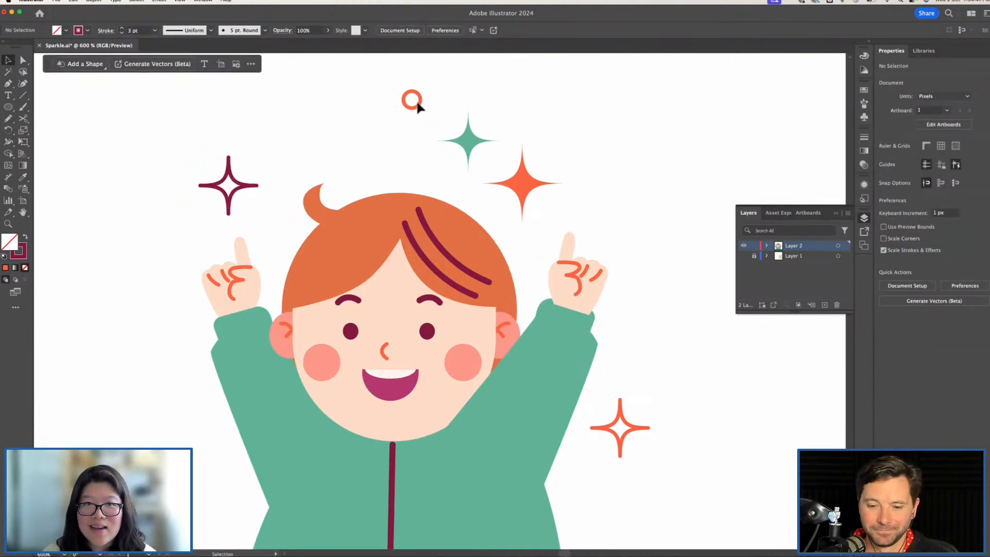
drag(421, 106, 593, 192)
key(super+minus)
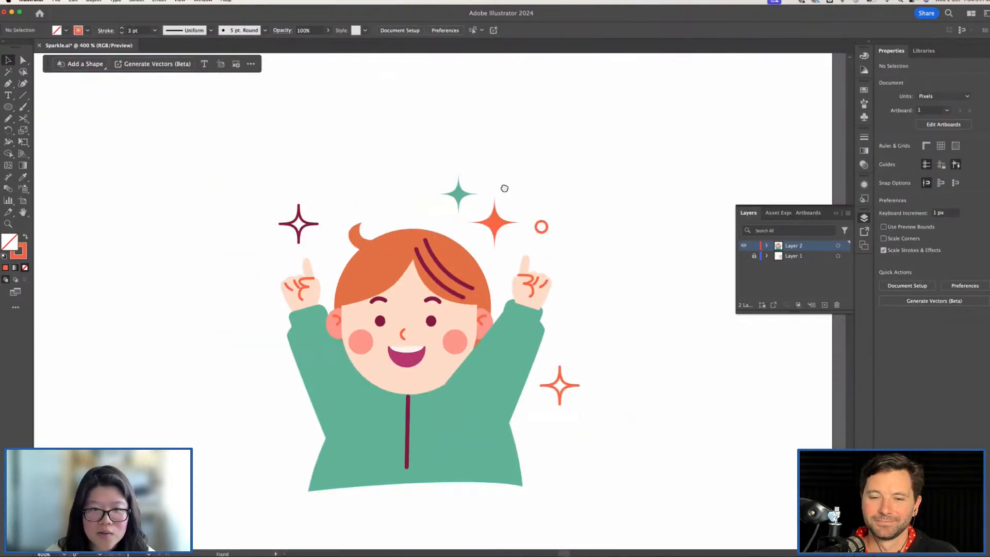
scroll(434, 155, down, 1)
scroll(433, 155, right, 1)
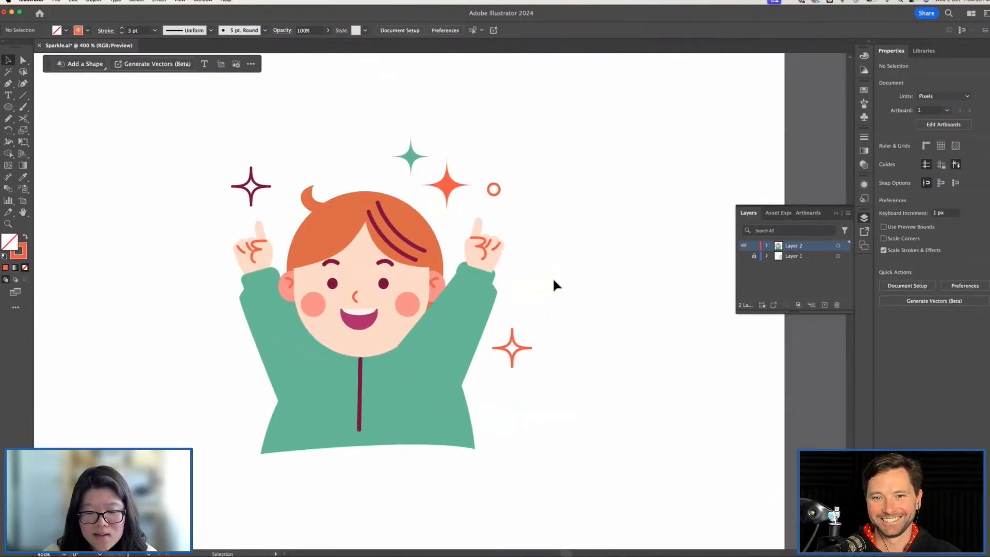
key(super+minus)
drag(523, 333, 562, 327)
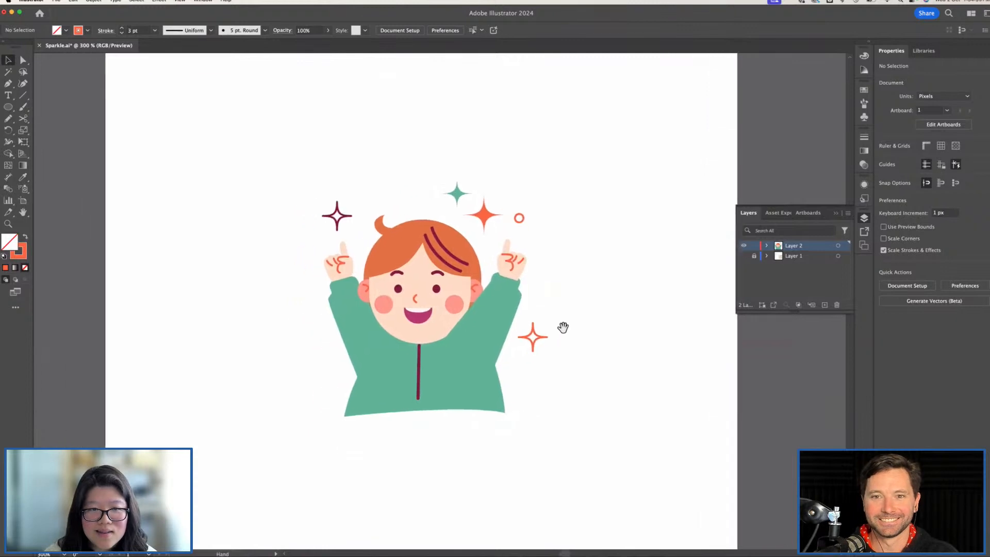
key(super+plus)
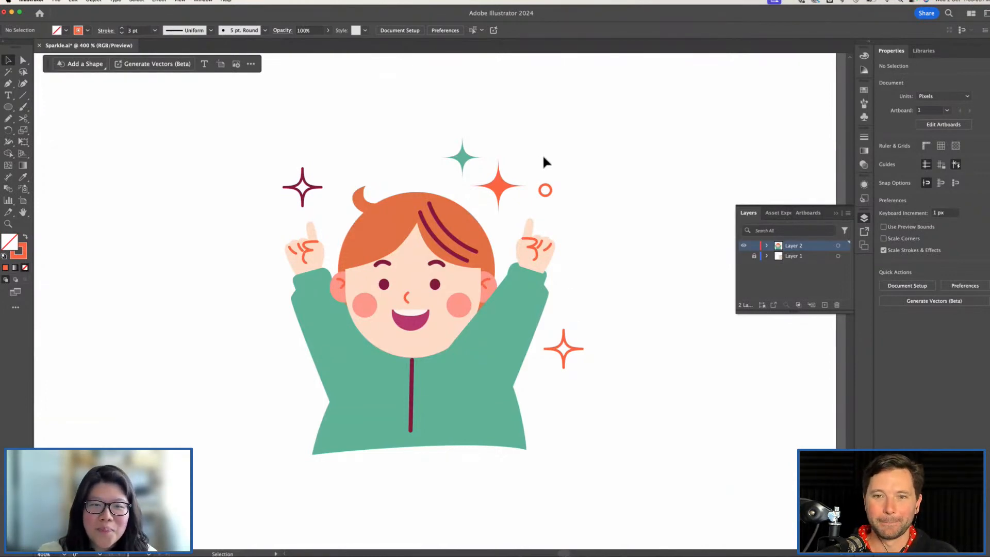
drag(568, 218, 601, 212)
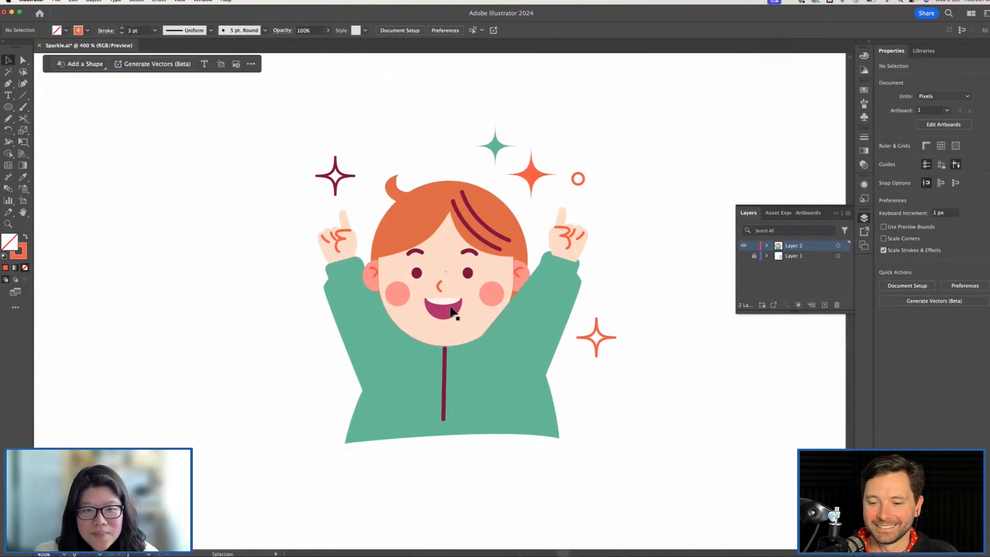
Lighten the teeth ellipse's fill inside the mouth's clip group to #fff9f5 and save the illustration
scroll(448, 307, up, 2)
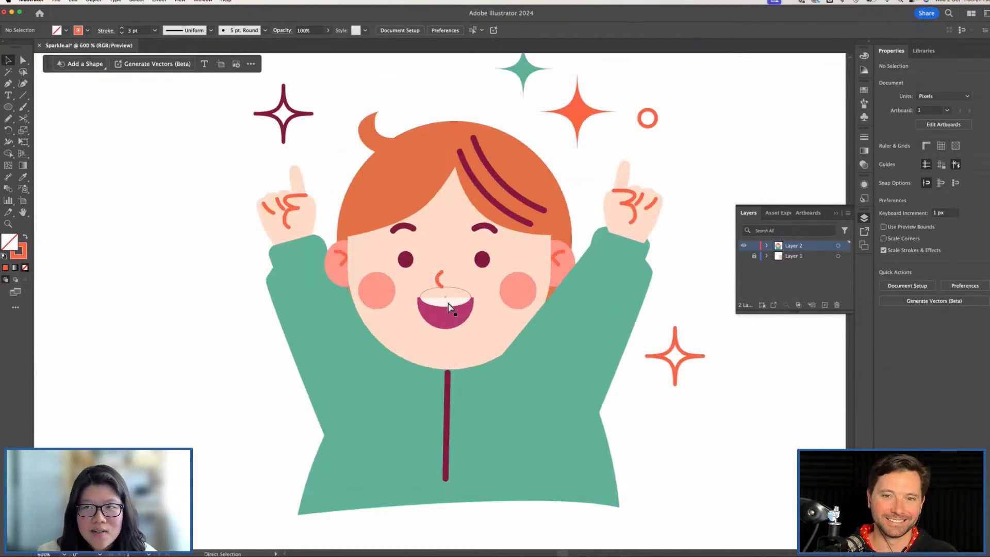
double_click(449, 307)
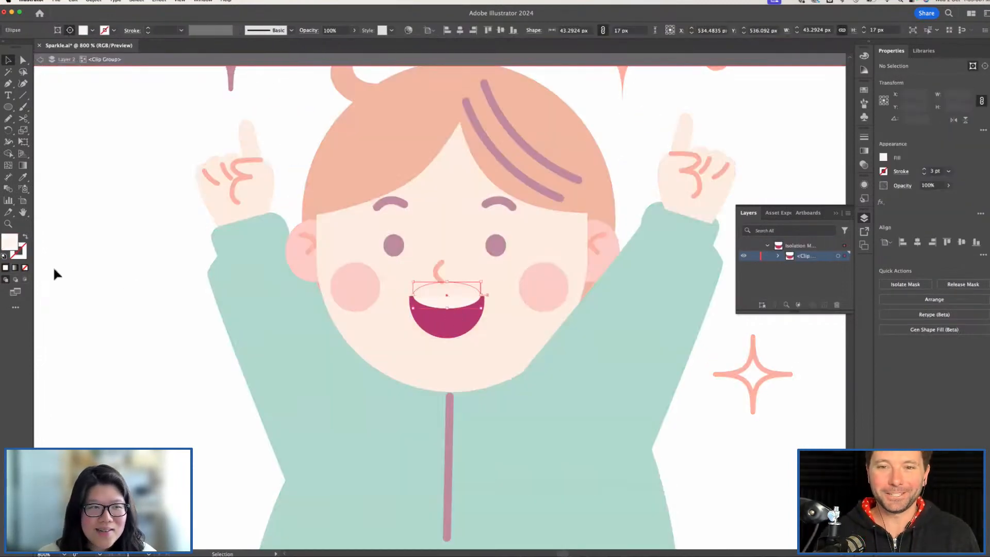
double_click(9, 242)
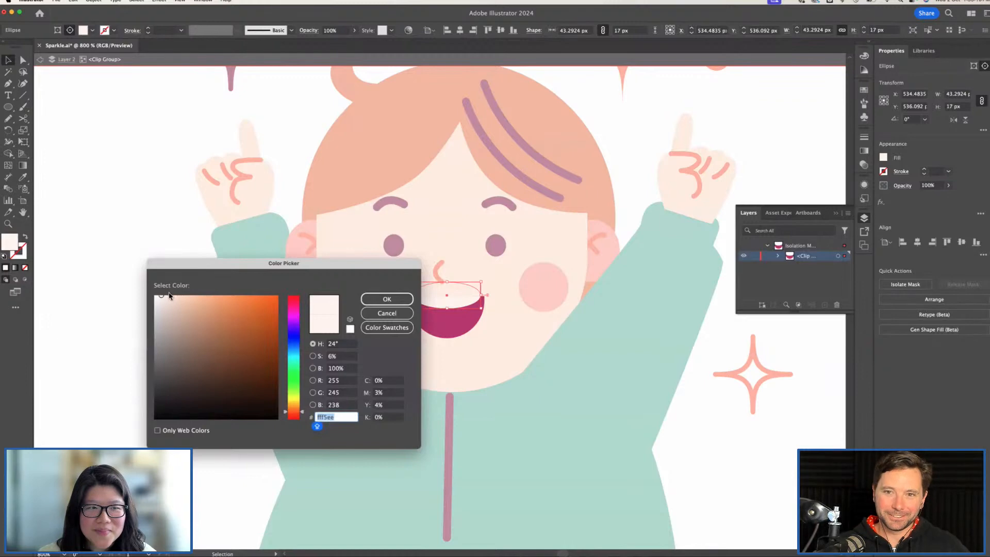
click(387, 299)
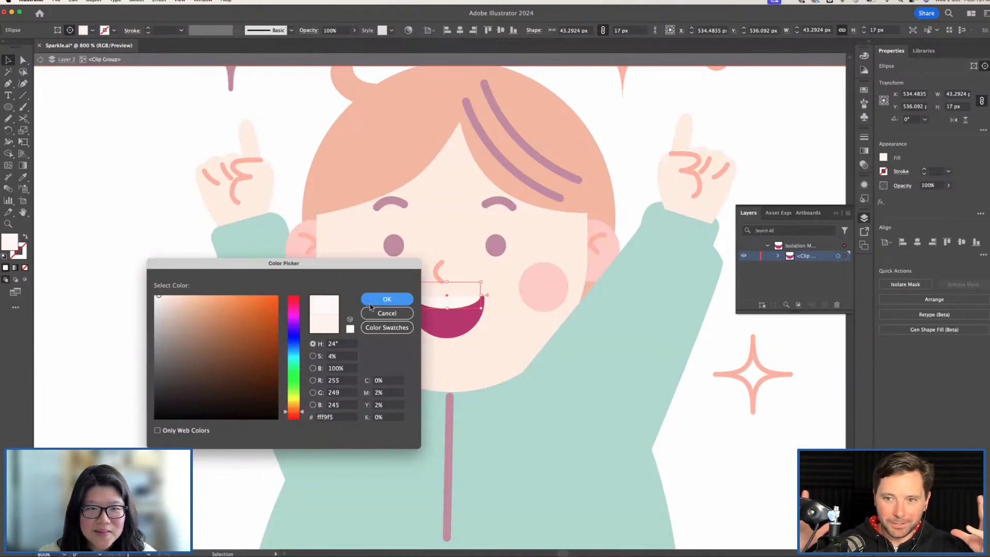
double_click(183, 292)
key(super+minus)
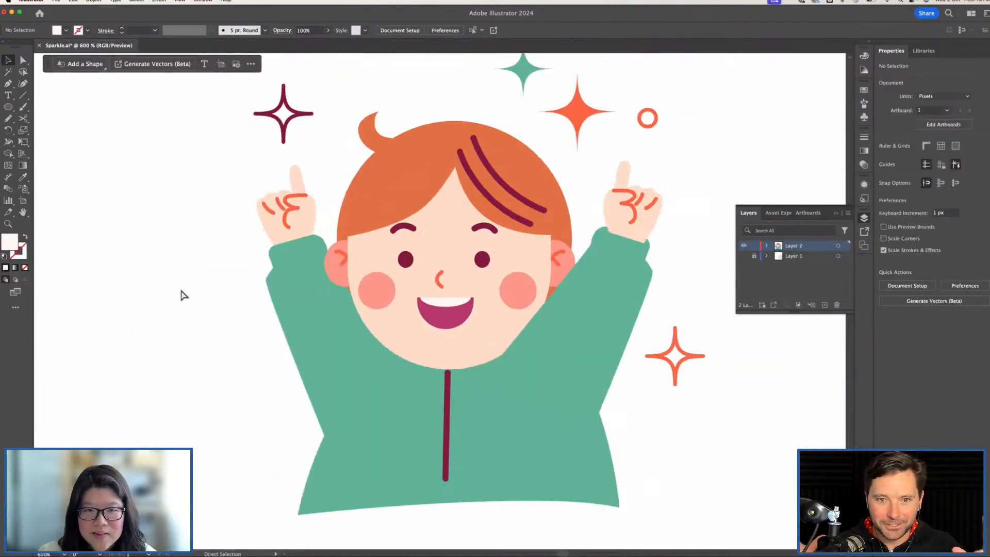
key(super+minus)
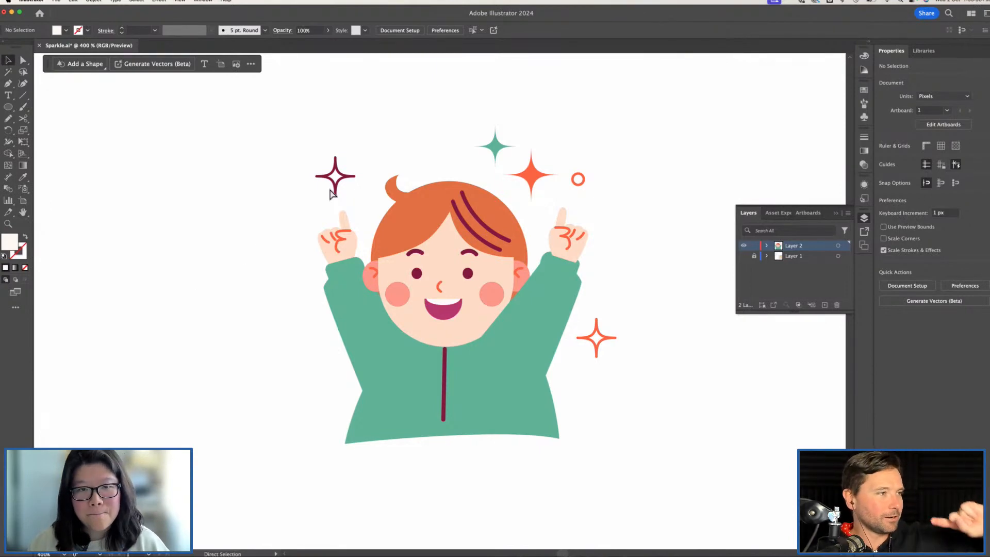
key(super+s)
Switch to Chrome and bring up the Adobe MAX Sessions page for session OS822
mouse_move(593, 516)
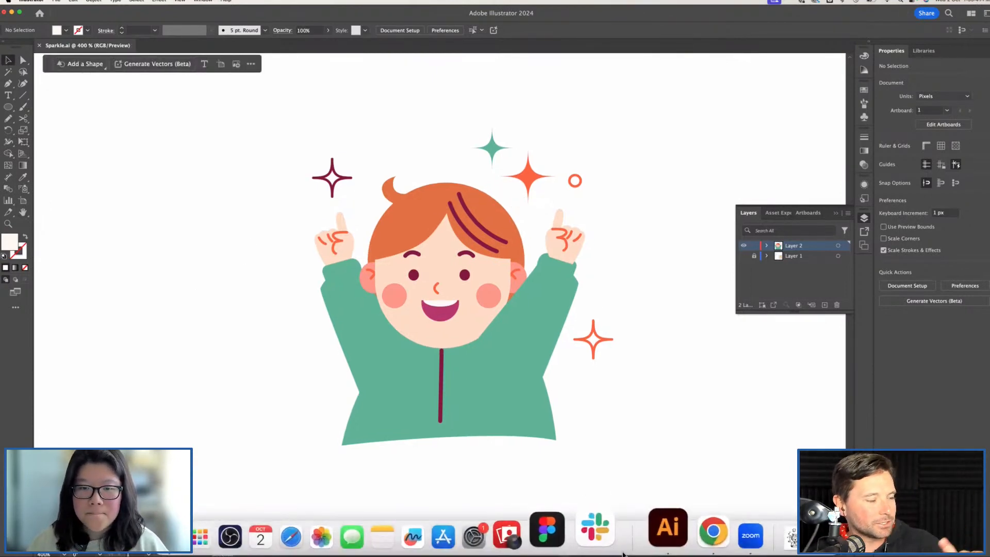
click(680, 533)
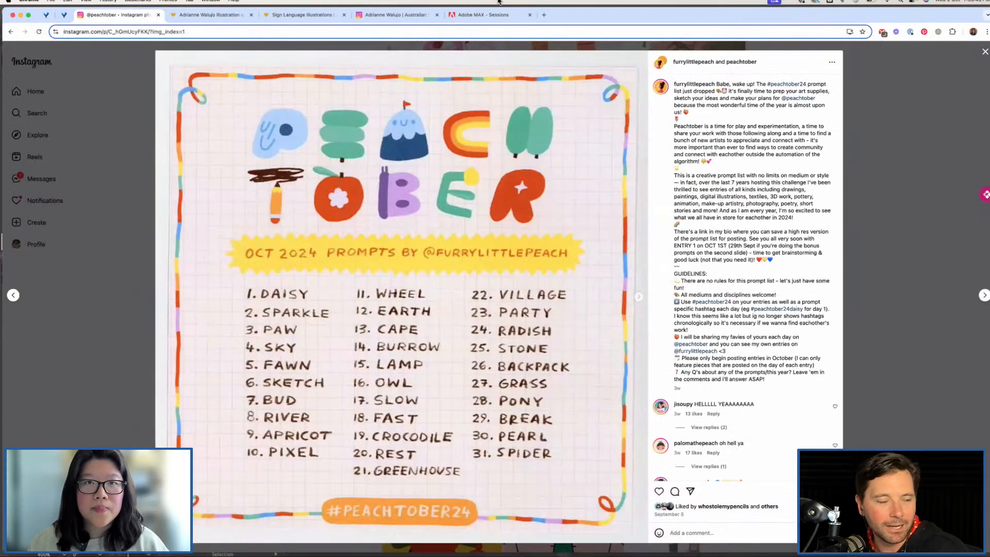
click(486, 17)
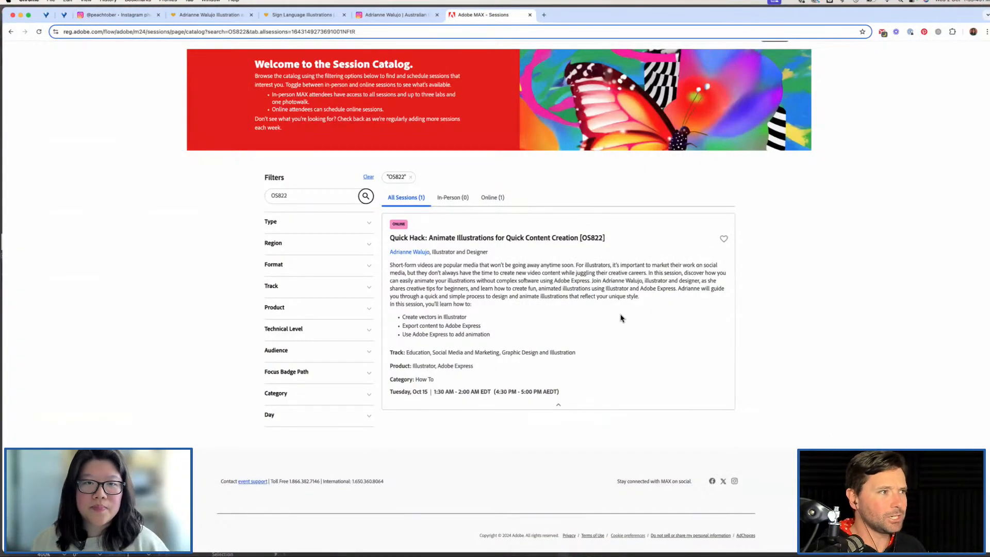